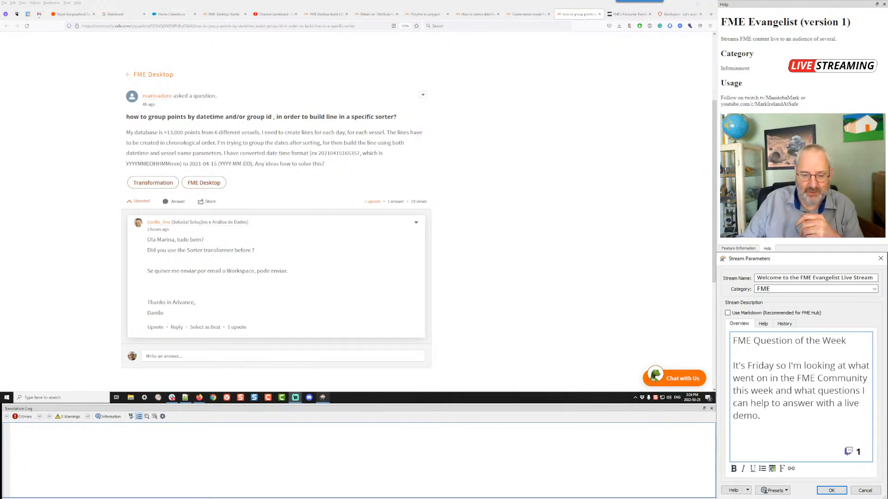
Step: Switch to FME Workbench, open the Main canvas, enlarge it and place a DateTimeExploder transformer near its upper middle
click(322, 397)
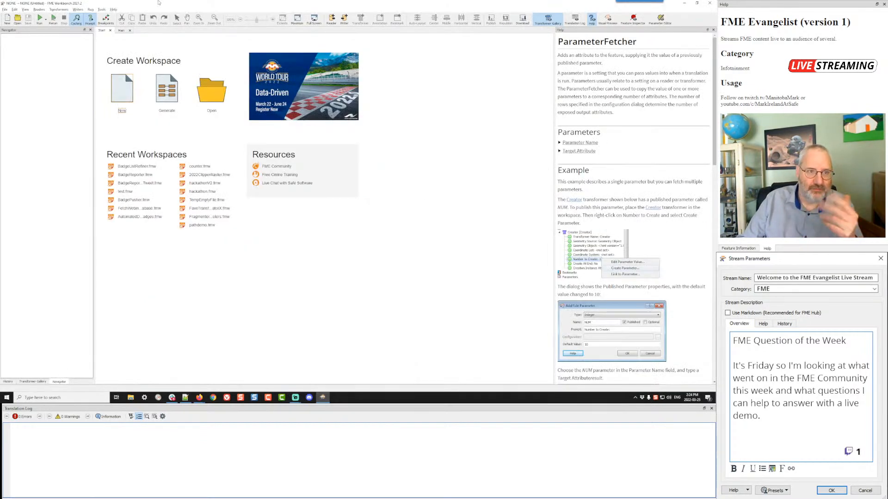
click(121, 30)
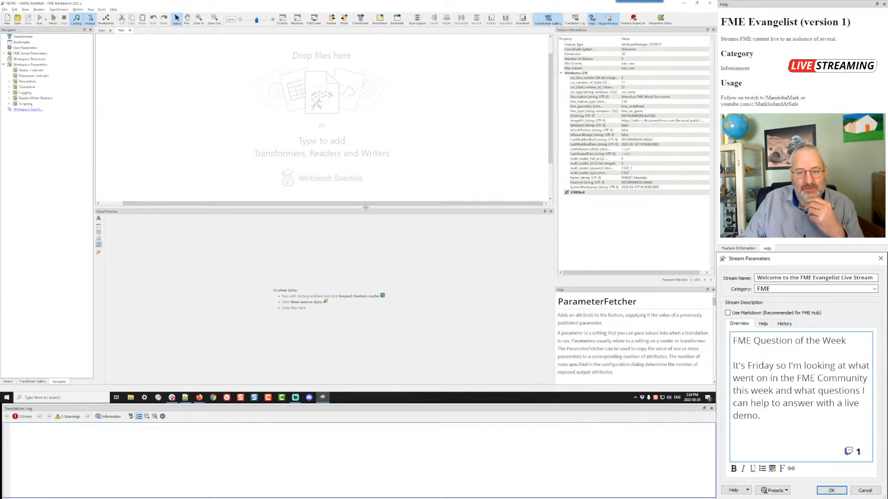
drag(365, 207, 365, 318)
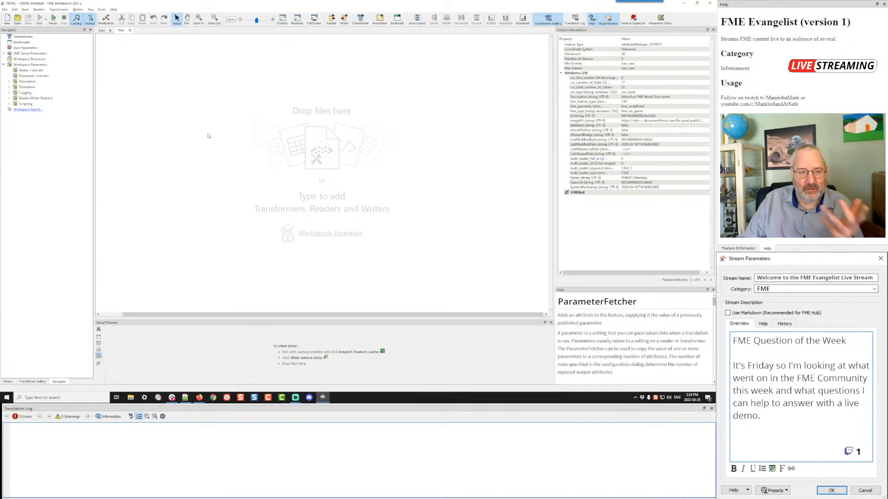
text(date)
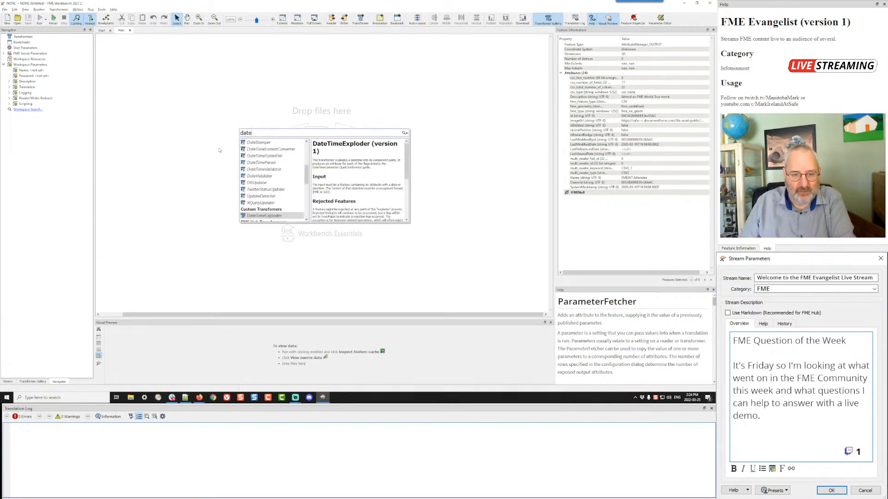
double_click(267, 216)
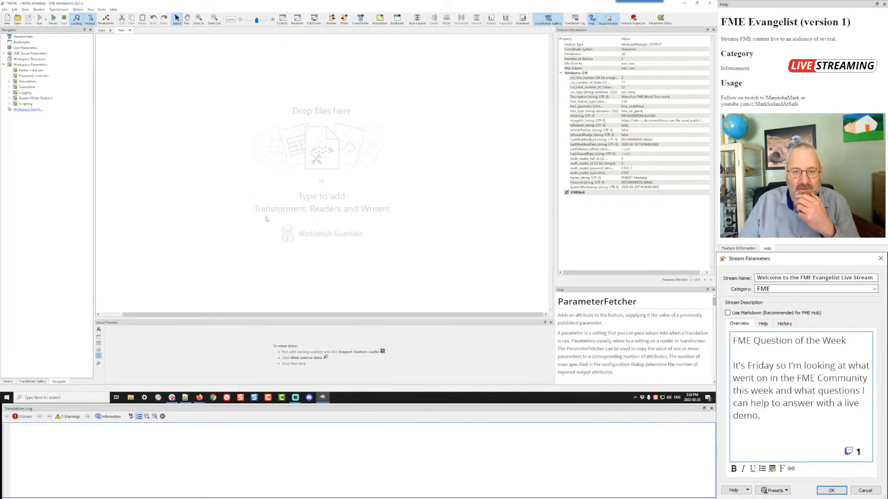
drag(285, 218, 295, 97)
click(198, 118)
Step: Start adding a reader and choose the BusinessLicenses.xlsx Excel workbook from the Data\Planning folder as its dataset
click(40, 10)
click(44, 14)
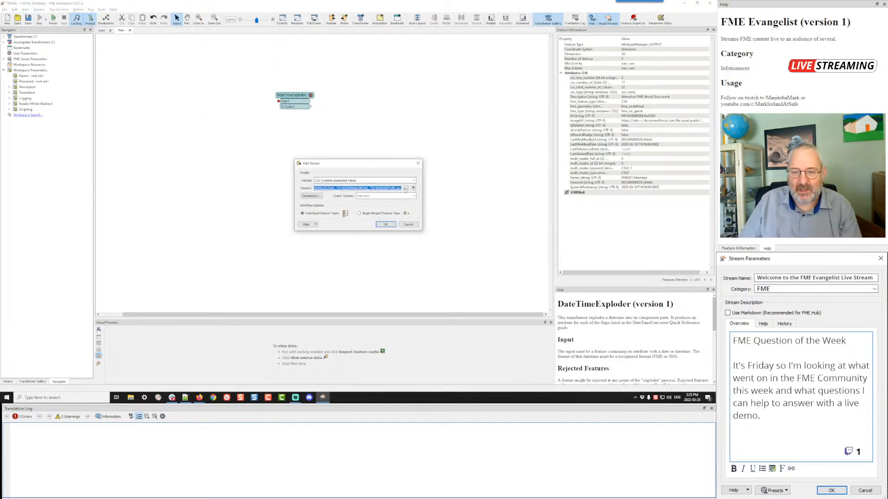
click(391, 180)
click(390, 169)
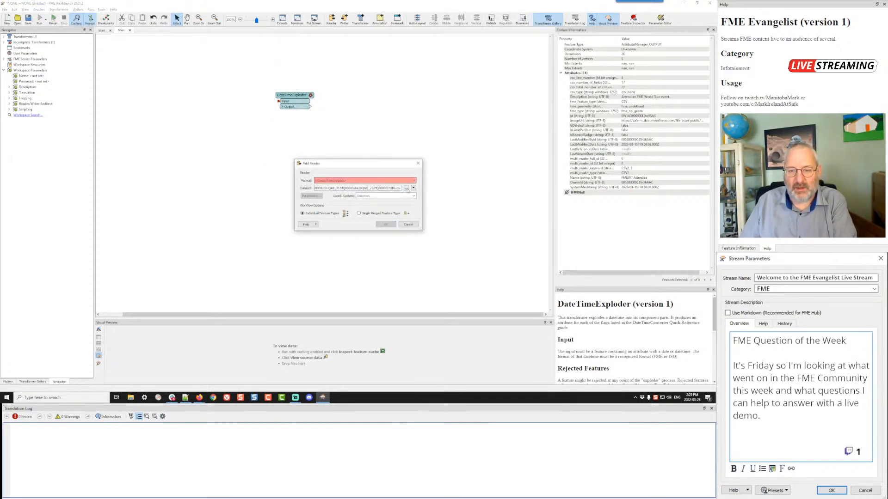
click(409, 189)
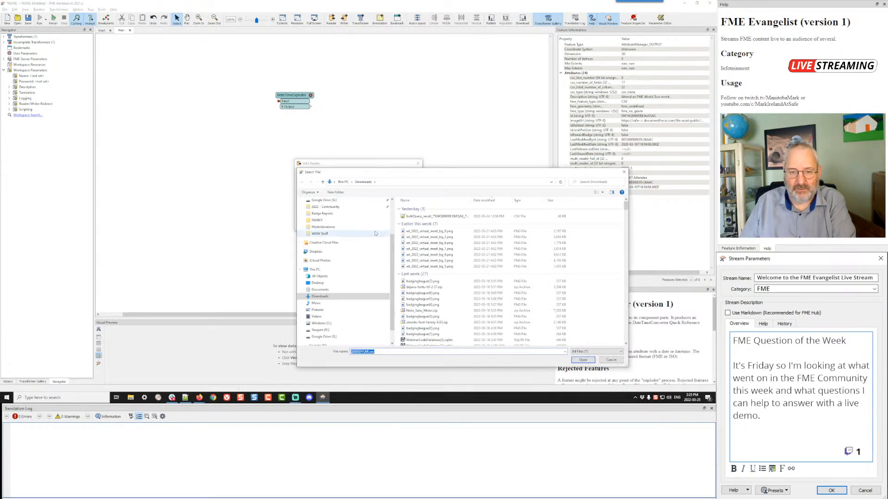
scroll(375, 233, up, 3)
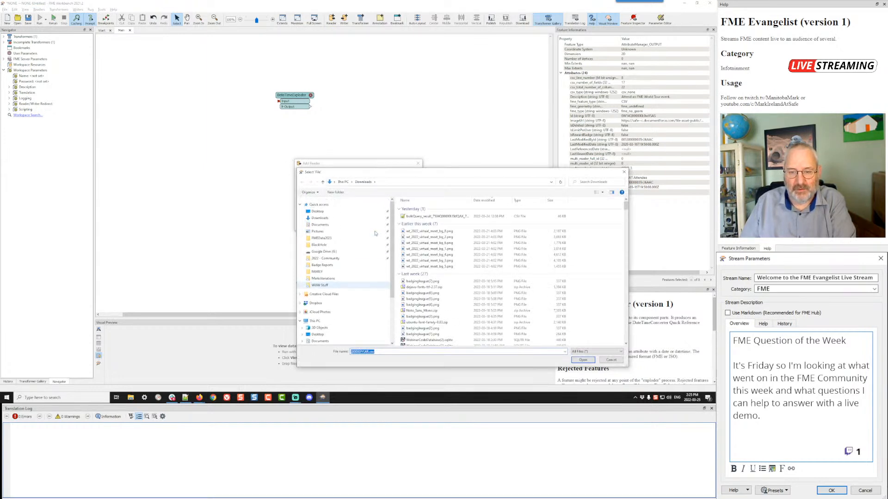
click(321, 238)
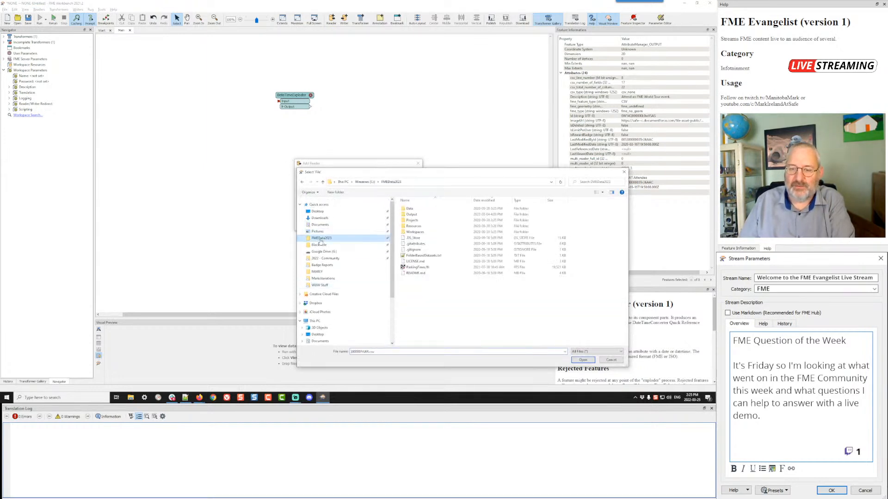
double_click(409, 208)
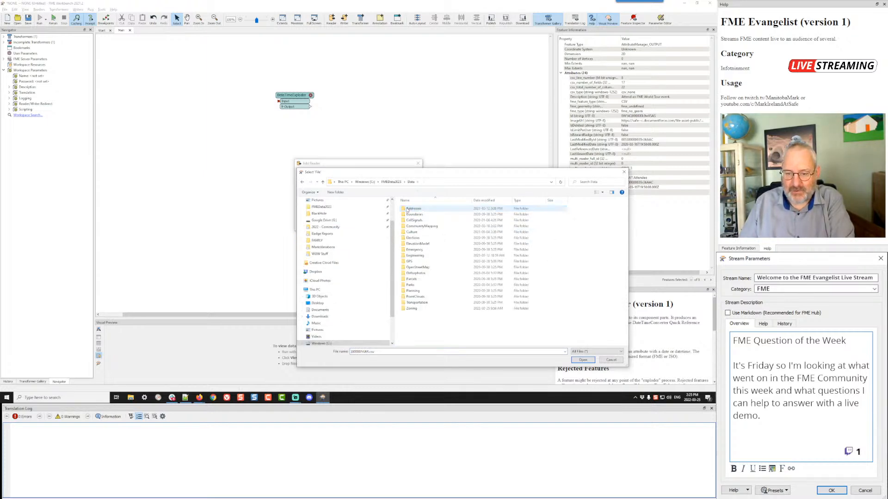
double_click(418, 291)
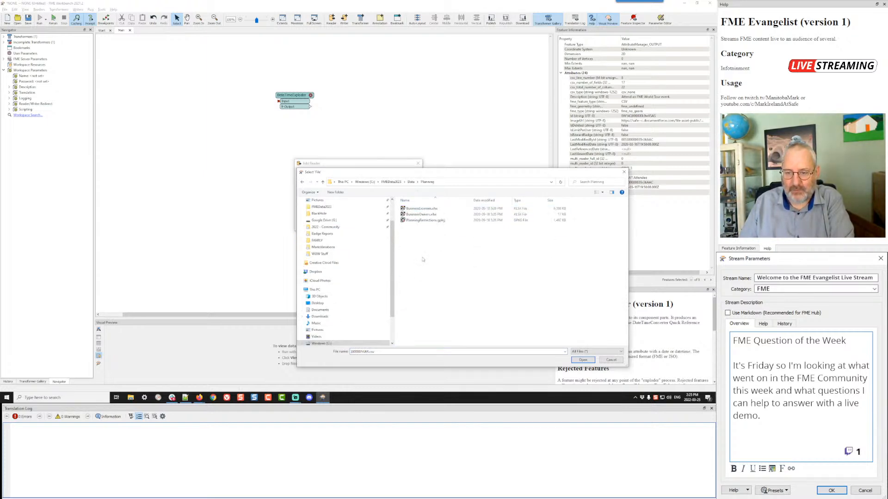
double_click(421, 209)
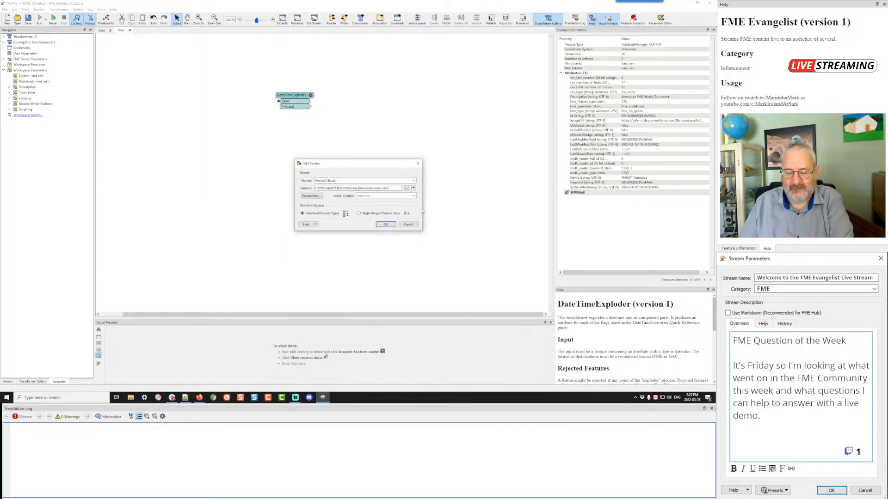
Step: Check the IssuedDate and ExpiredDate columns in the Excel reader's parameter preview and add the reader
click(312, 196)
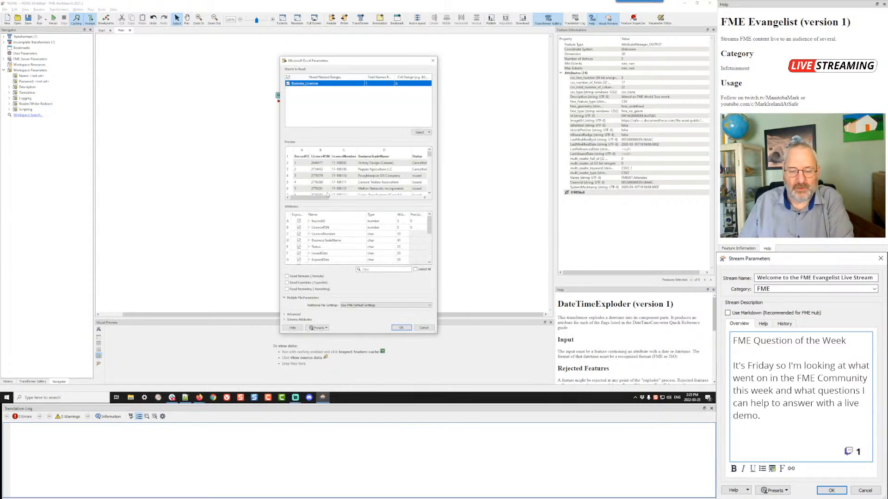
drag(325, 197, 351, 202)
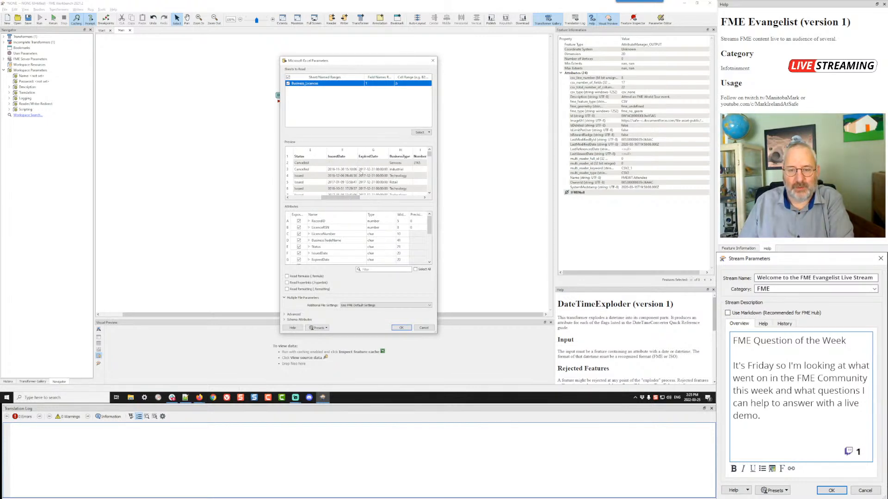
drag(356, 150, 368, 150)
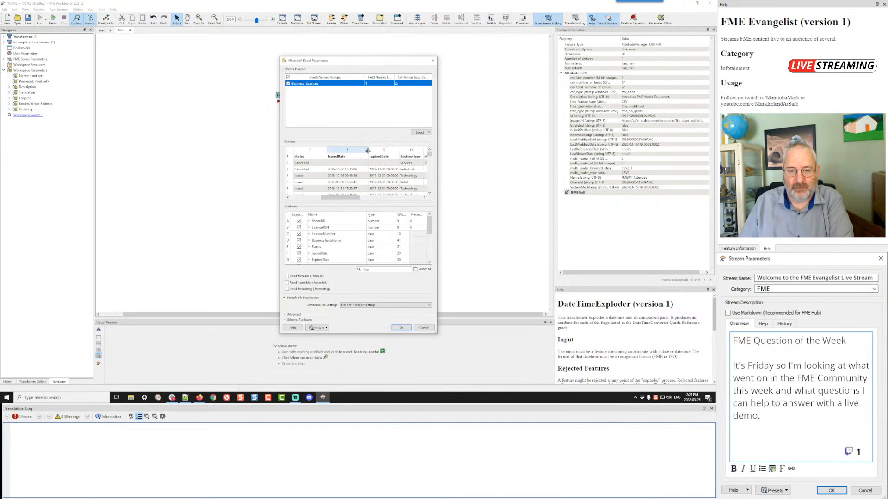
click(401, 328)
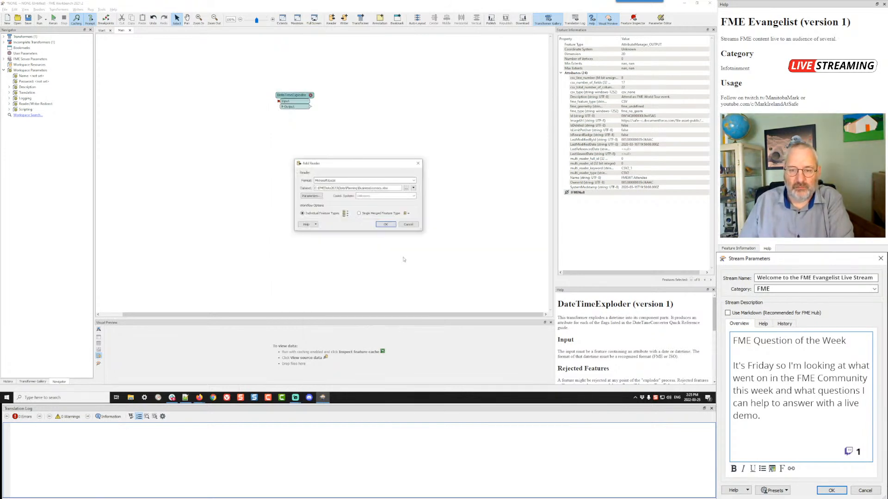
click(386, 224)
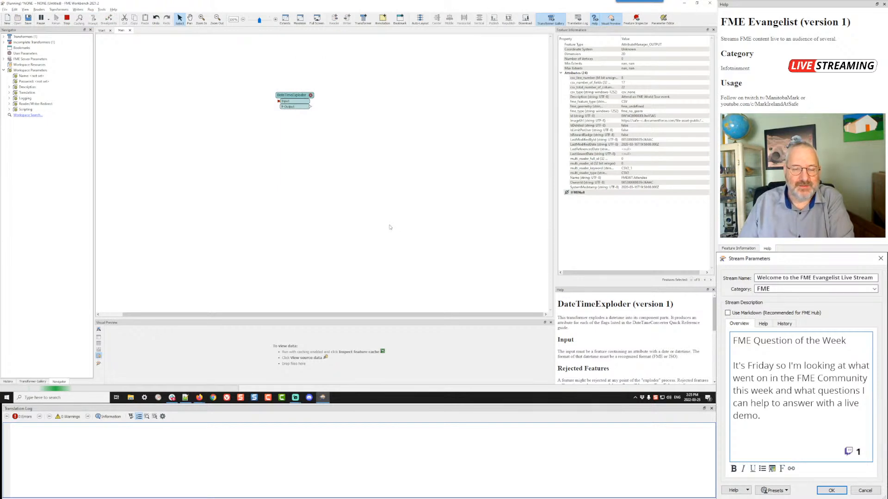
Step: Position the business licences feature type on the canvas and connect a new DateTimeConverter to its output
drag(138, 61, 178, 103)
click(155, 92)
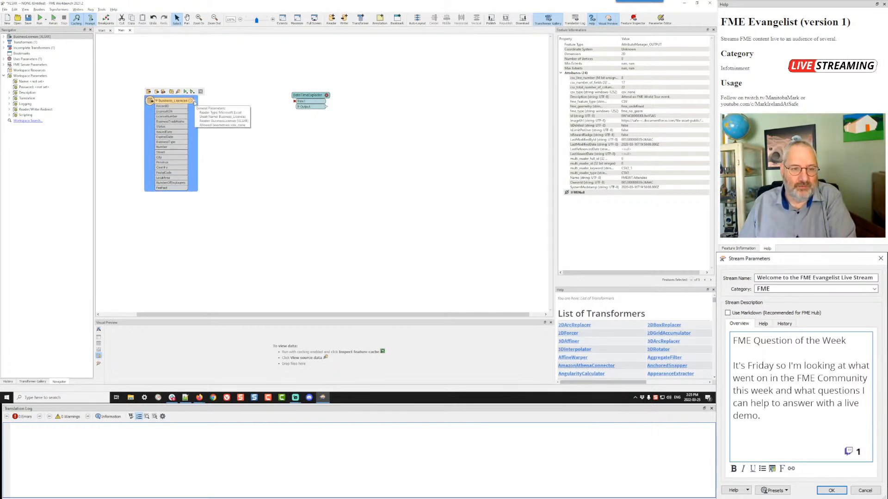
click(194, 102)
text(dt)
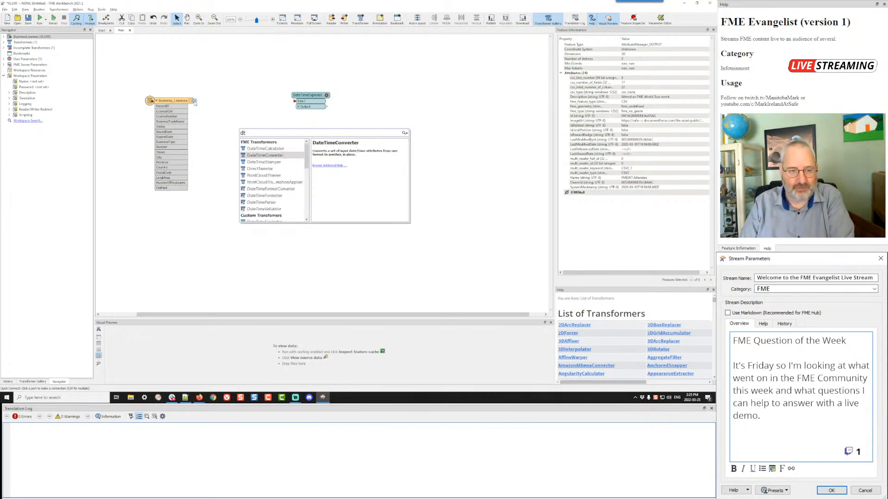
key(Return)
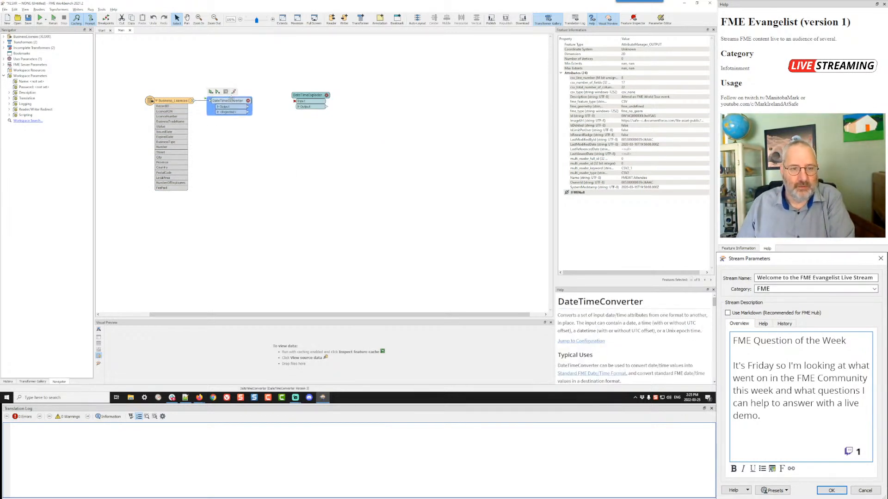
Step: Set the DateTimeConverter's datetime attribute to IssuedDate and accept its parameters
click(248, 101)
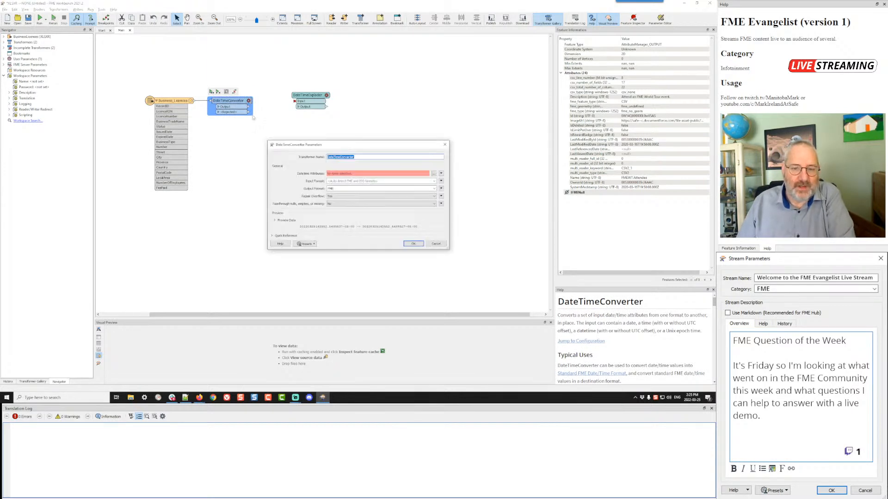
click(434, 174)
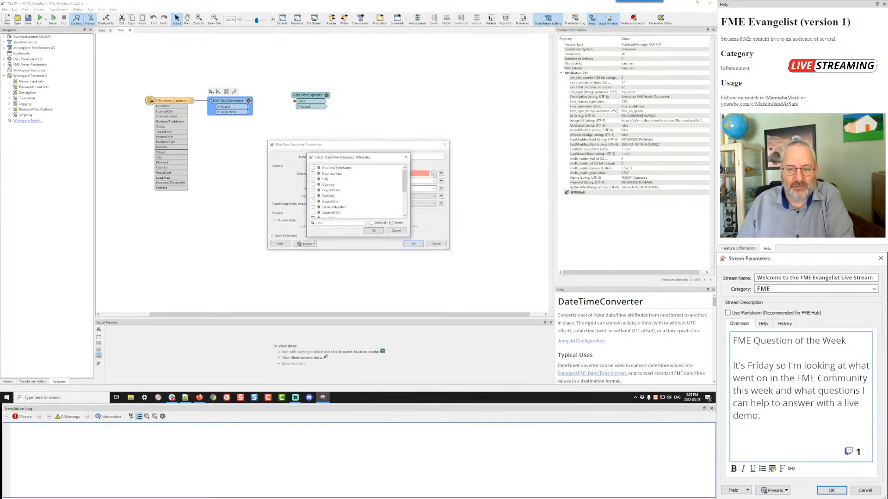
click(325, 203)
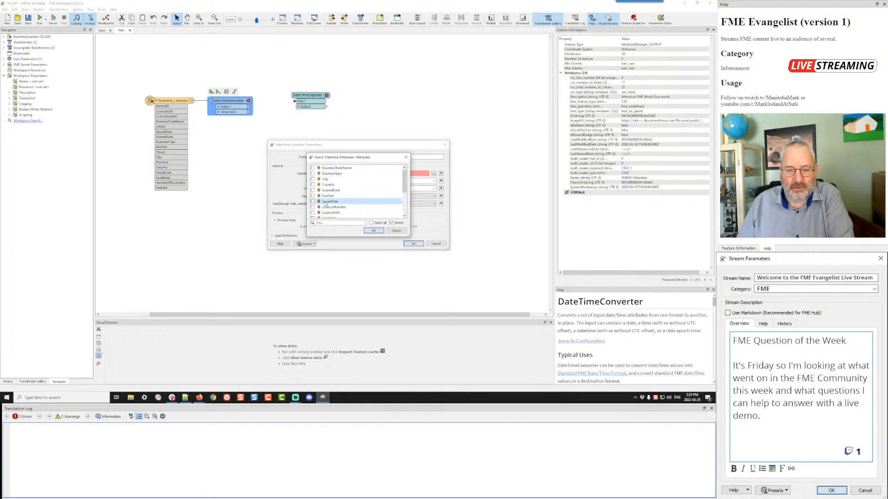
click(373, 231)
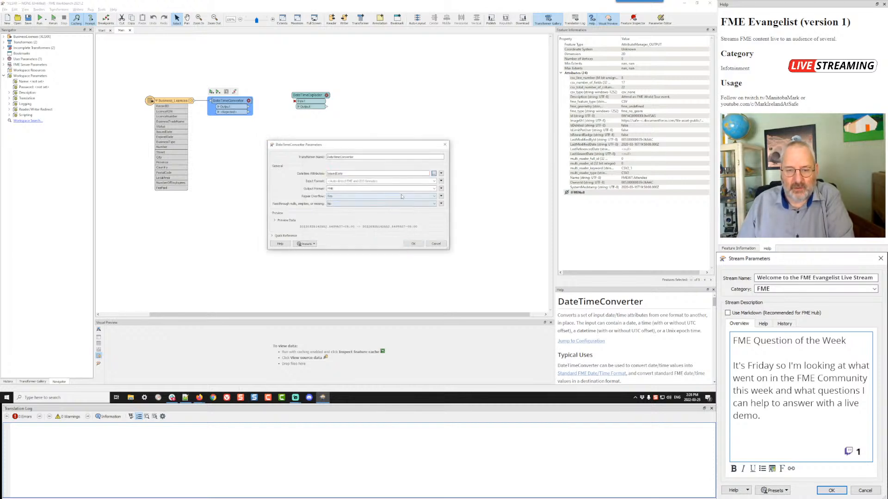
click(413, 243)
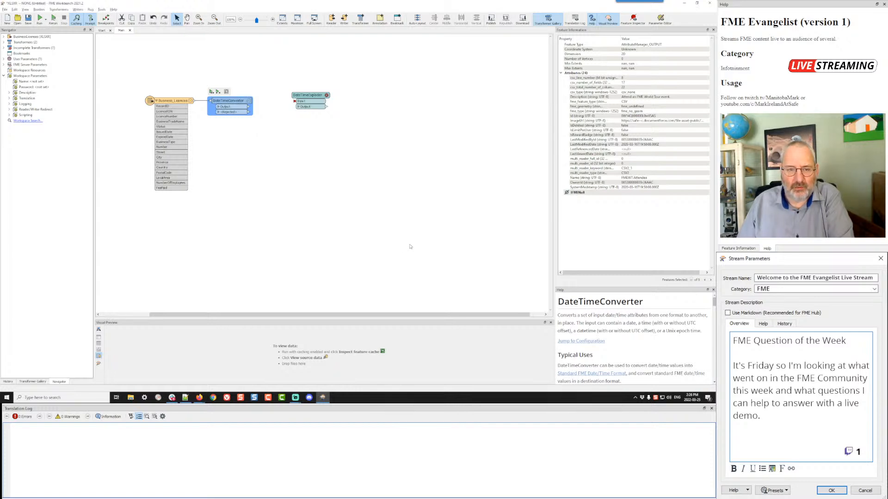
Step: Run the workspace to the DateTimeConverter and inspect its rejected and output features in an enlarged data preview
click(211, 91)
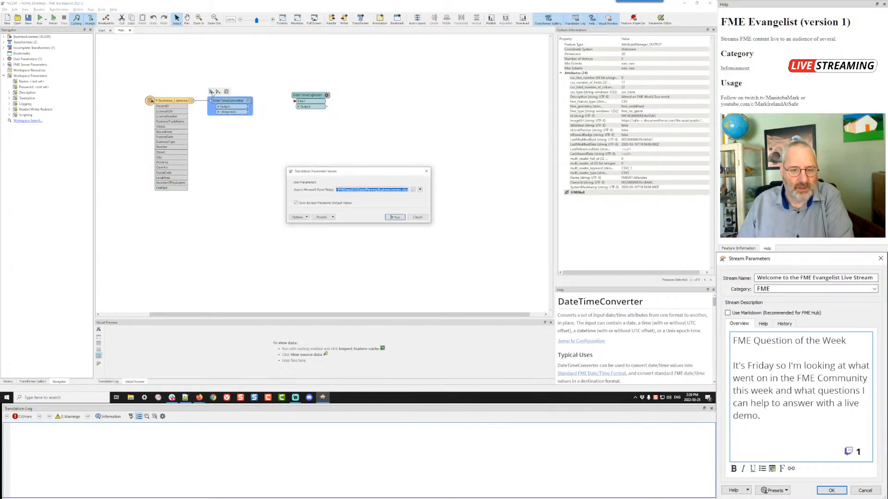
click(394, 217)
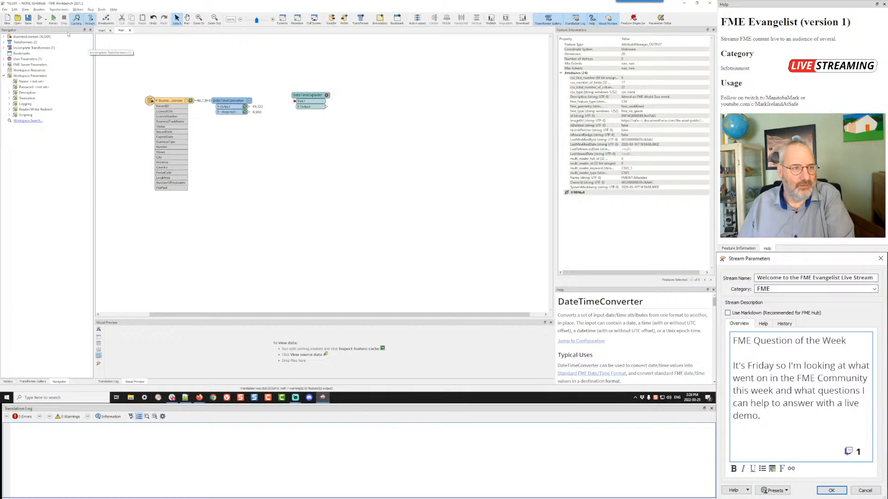
click(245, 112)
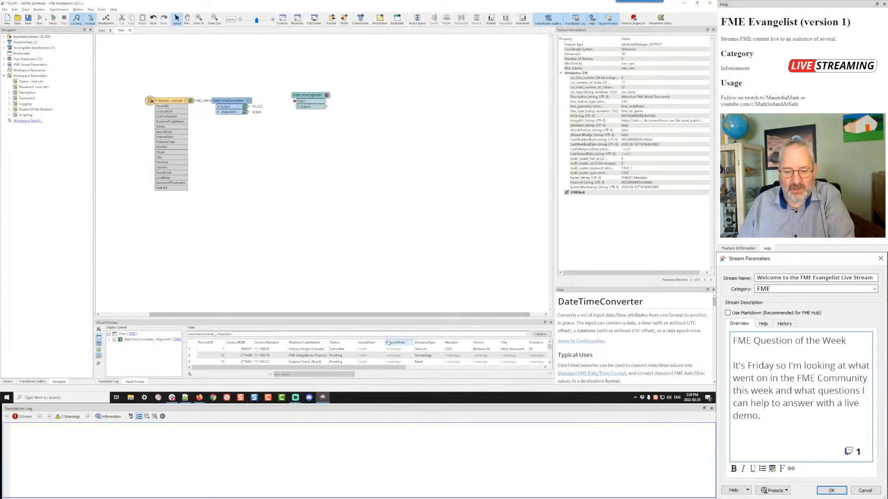
click(245, 107)
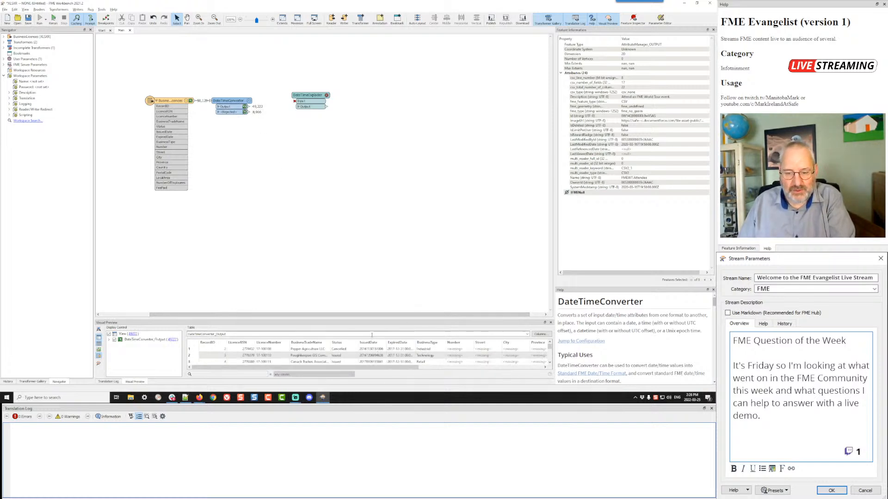
drag(375, 319, 383, 223)
drag(385, 249, 453, 249)
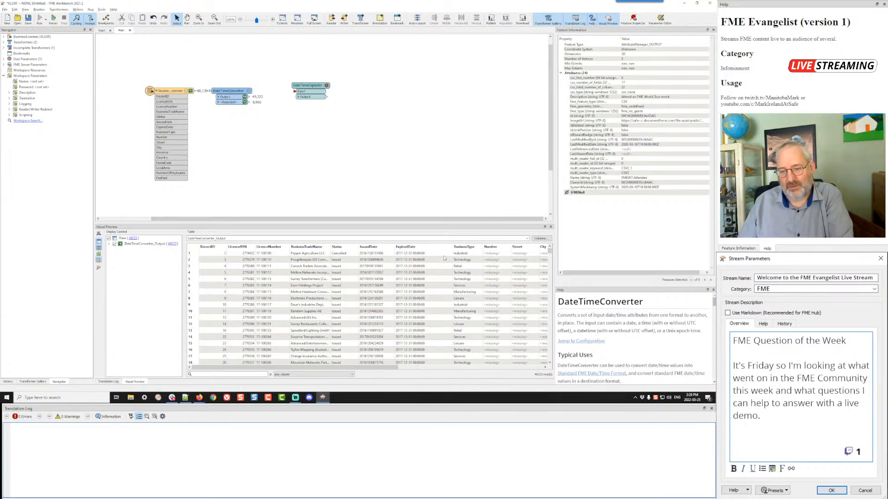
Step: Review the input format choices in the DateTimeConverter parameters, keeping the auto-detect setting
double_click(228, 91)
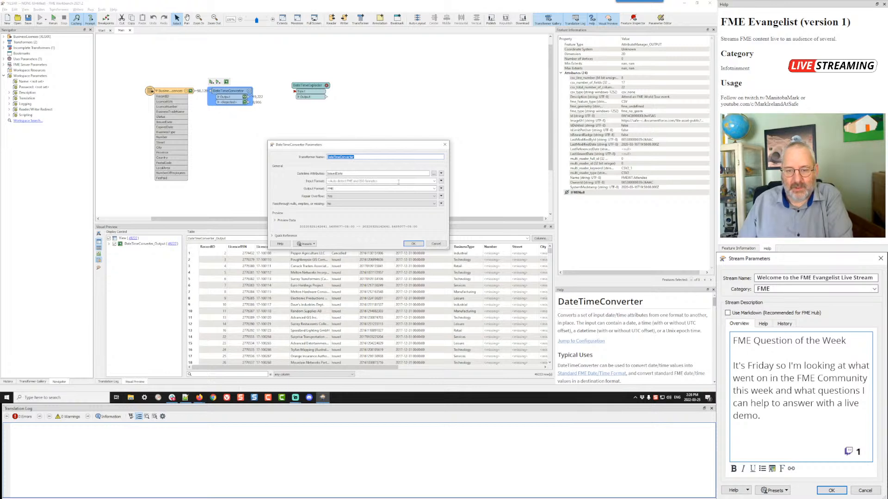
click(434, 181)
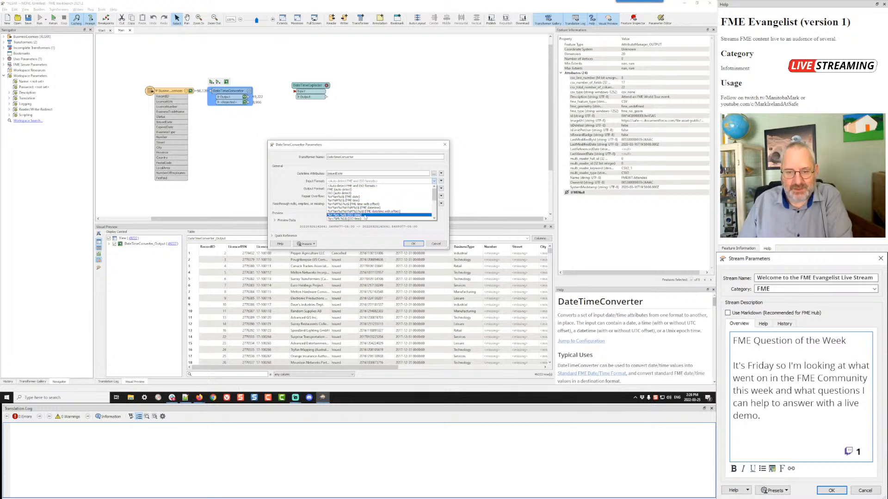
scroll(365, 216, down, 1)
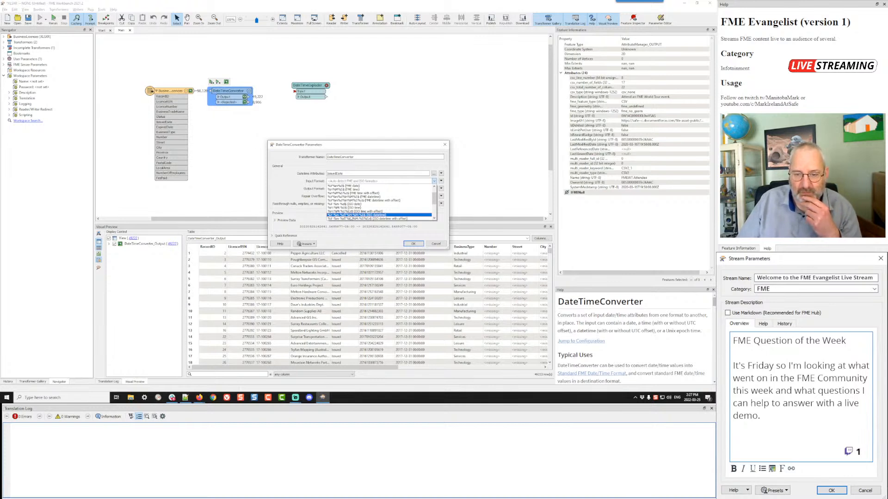
click(433, 230)
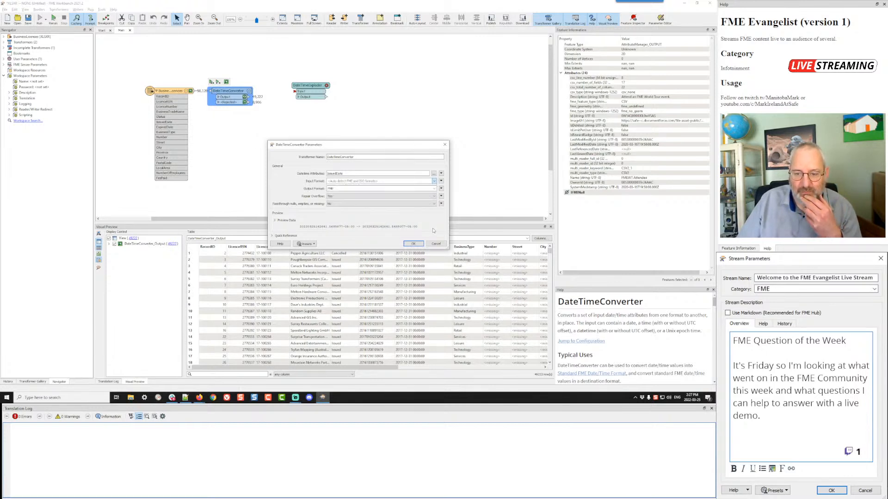
click(413, 244)
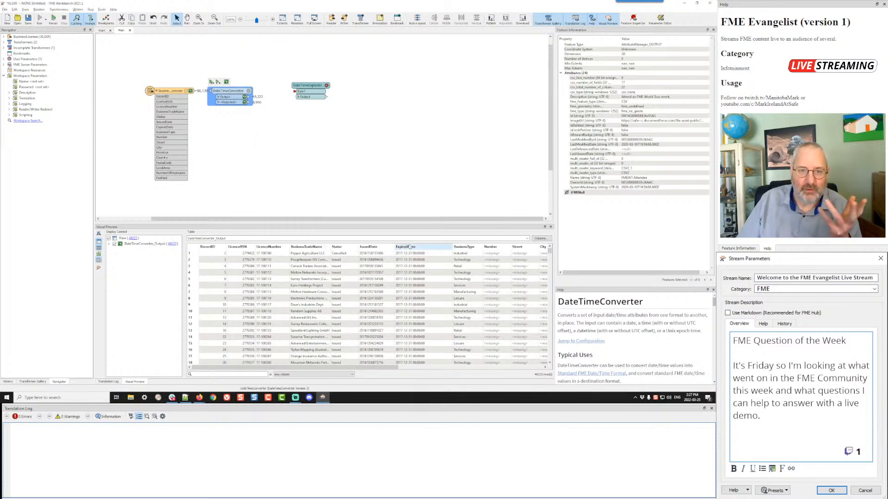
Step: Move the DateTimeExploder aside to make room and add a Sampler connected to the DateTimeConverter's Output port
drag(306, 87, 359, 98)
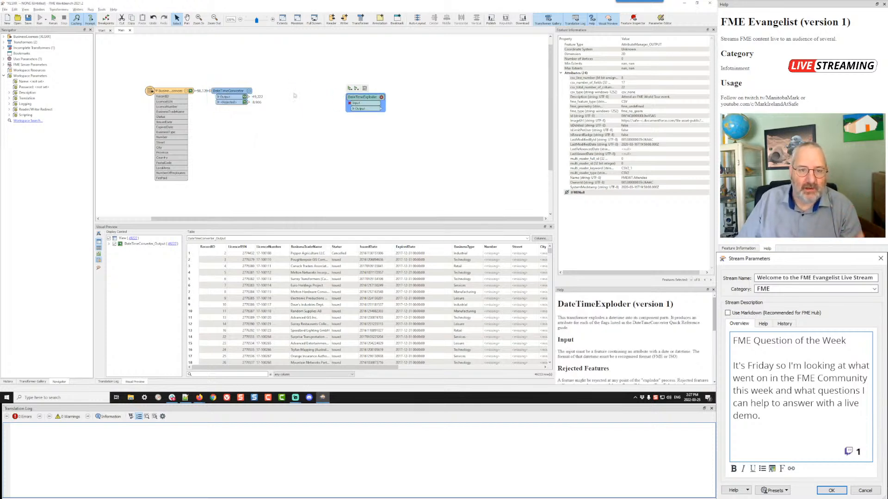
click(249, 99)
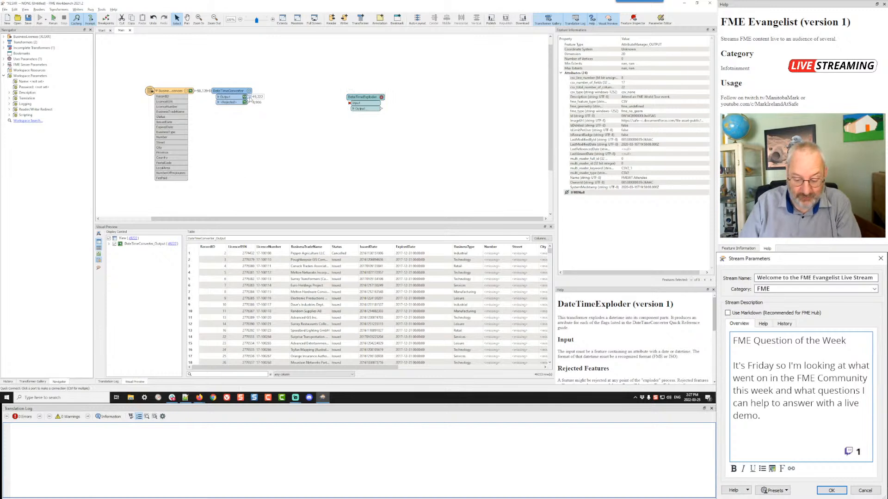
text(sam)
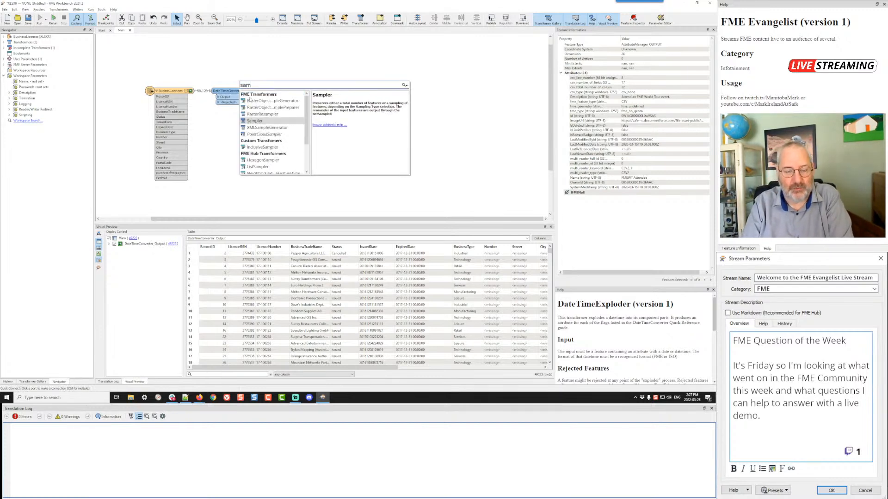
key(Return)
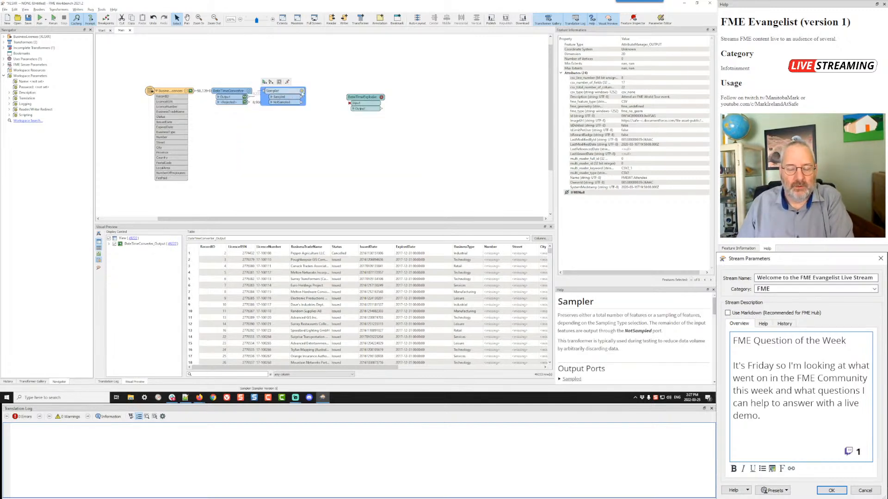
Step: Set the Sampler's sampling rate to 10 and its sampling type to keep only the first features
click(301, 92)
double_click(364, 196)
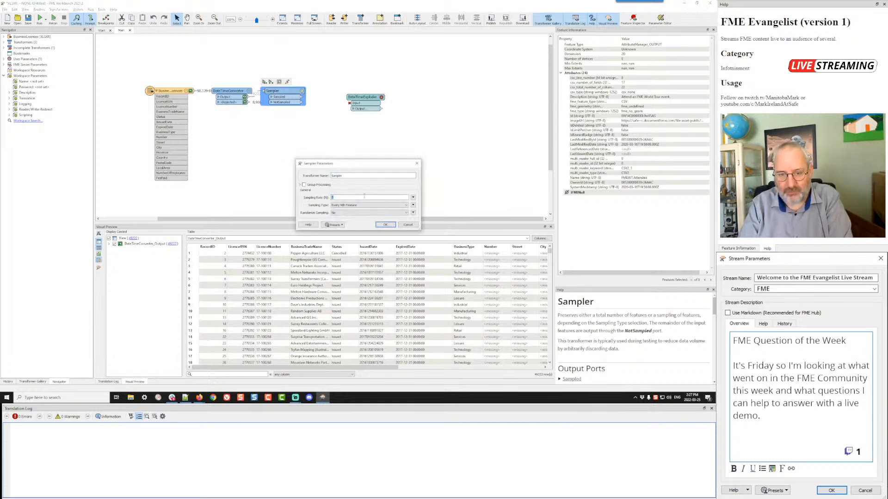
text(10)
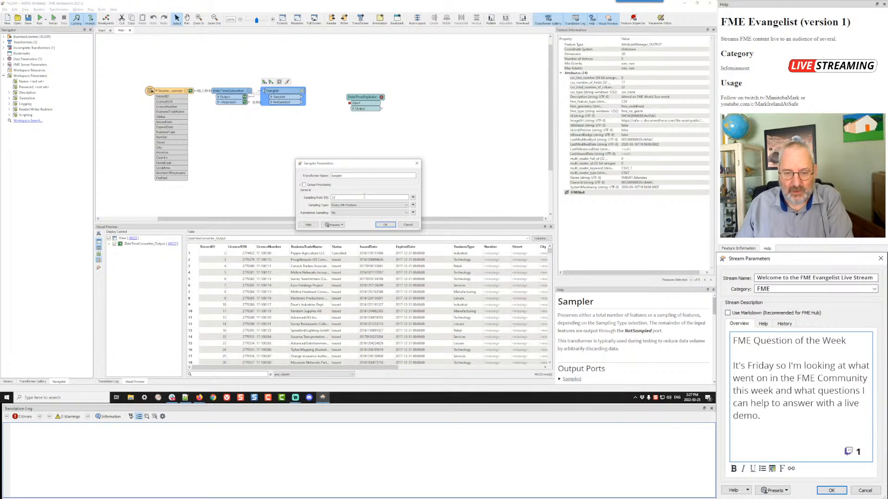
click(363, 205)
click(360, 211)
click(385, 225)
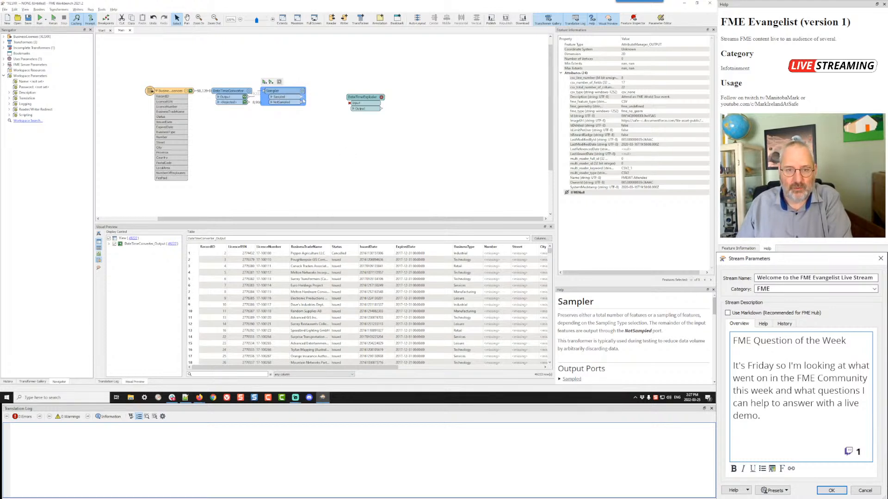
Step: Connect the Sampler's Sampled port to the DateTimeExploder and set its datetime parameter to the IssuedDate attribute
drag(302, 98, 351, 102)
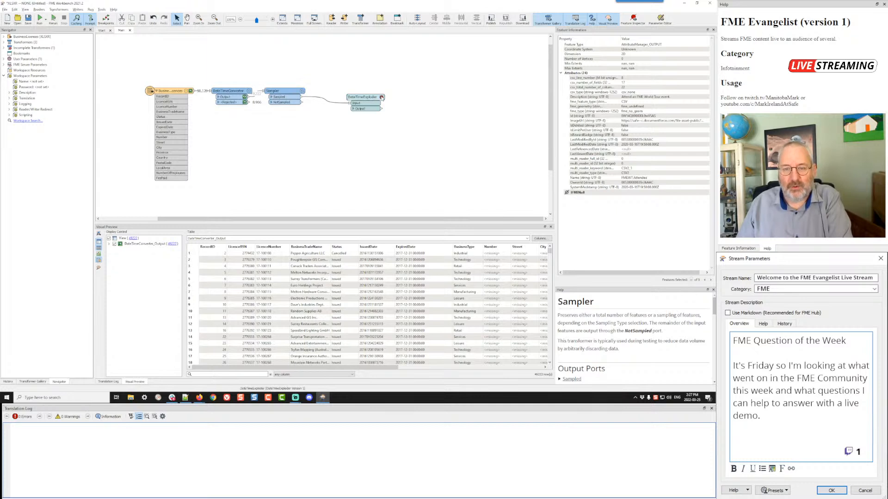
click(381, 97)
click(407, 195)
mouse_move(426, 203)
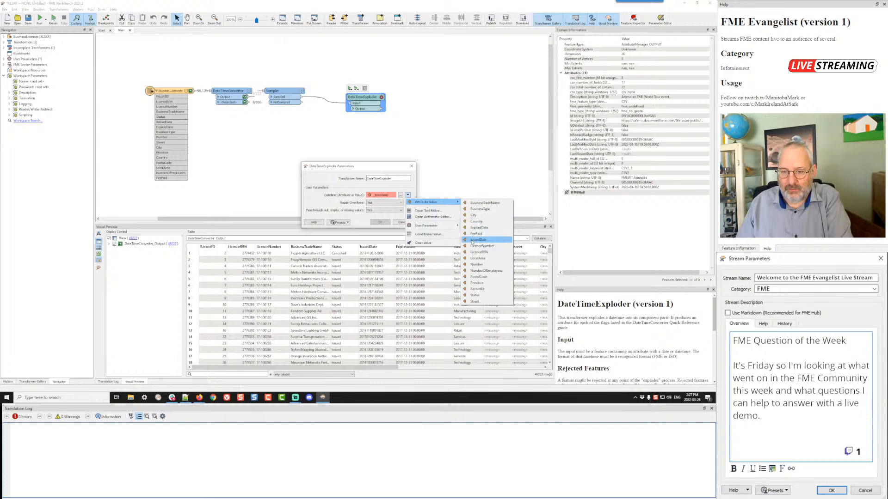
click(478, 239)
click(381, 222)
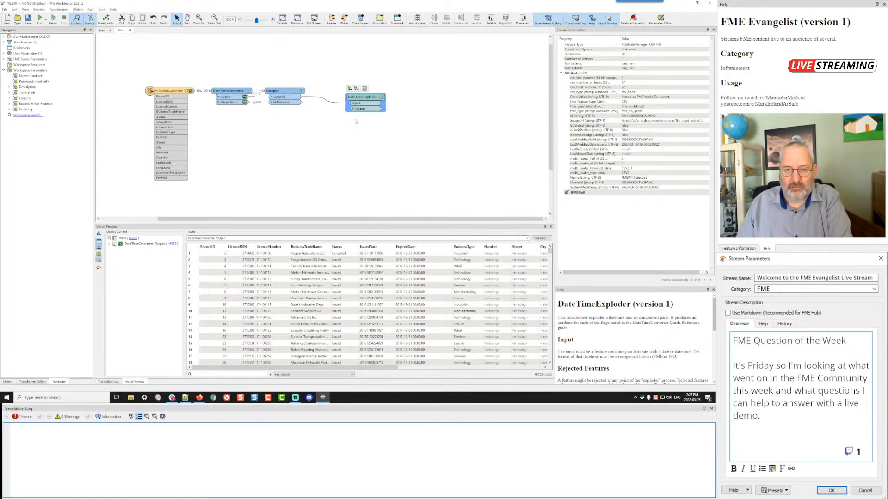
Step: Run the workspace to the DateTimeExploder and select the second record of its output in the data preview
click(350, 88)
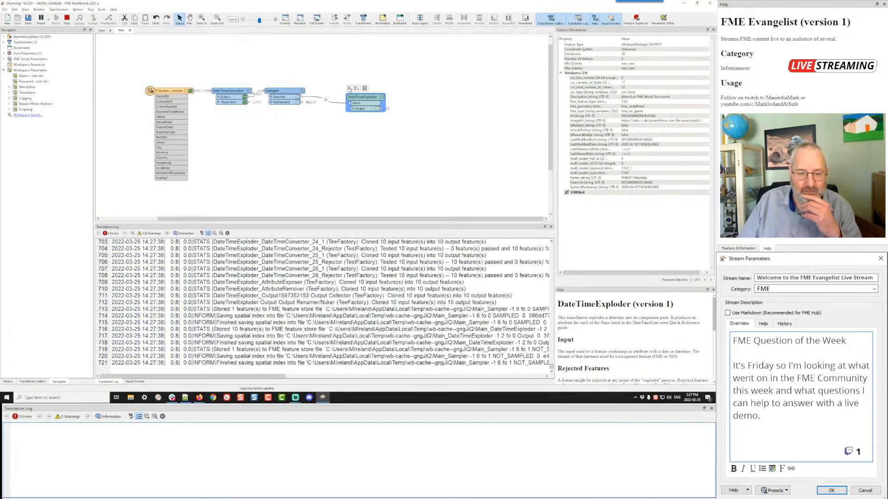
click(378, 110)
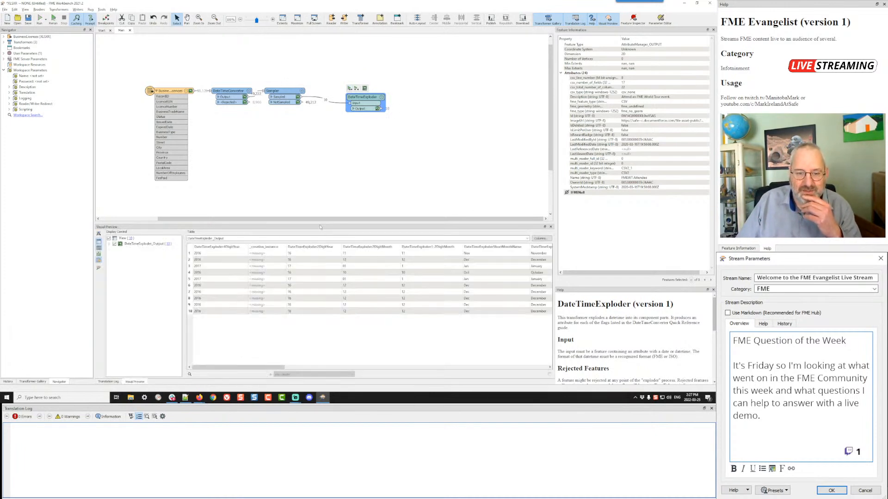
click(325, 259)
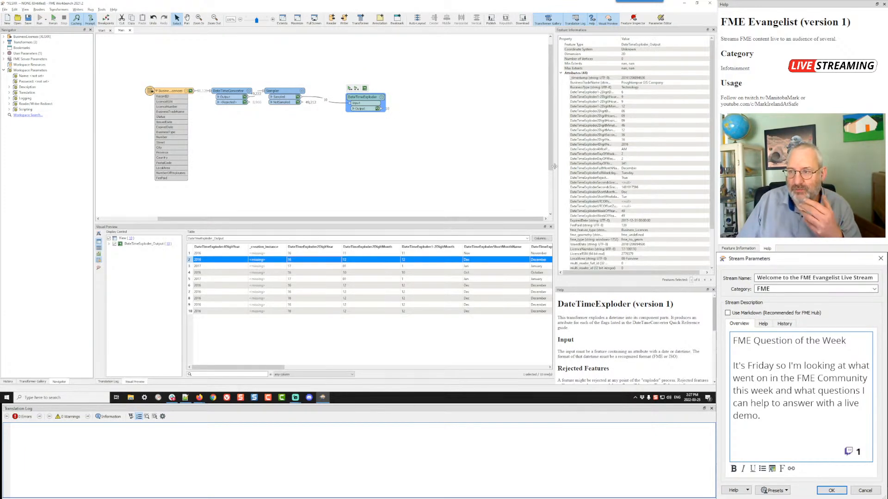
Step: Widen the feature information area and examine the record's exploded day, hour and other datetime component attributes
drag(620, 39, 656, 39)
click(665, 94)
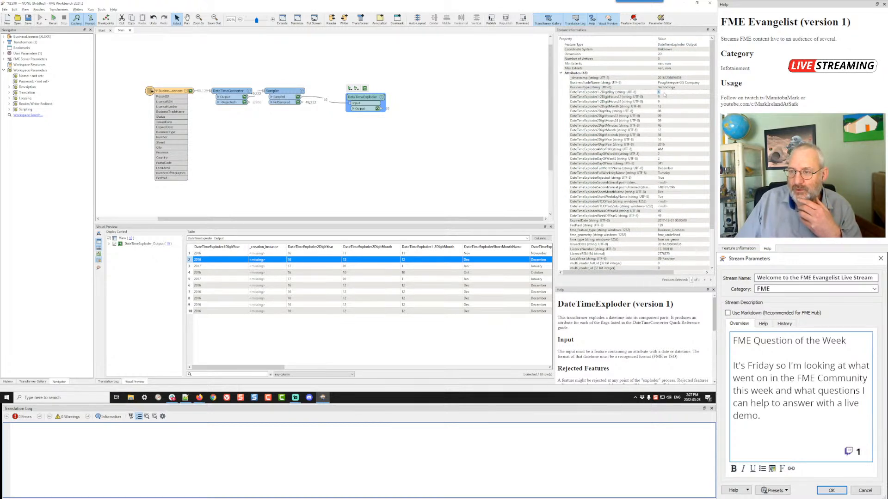
click(617, 97)
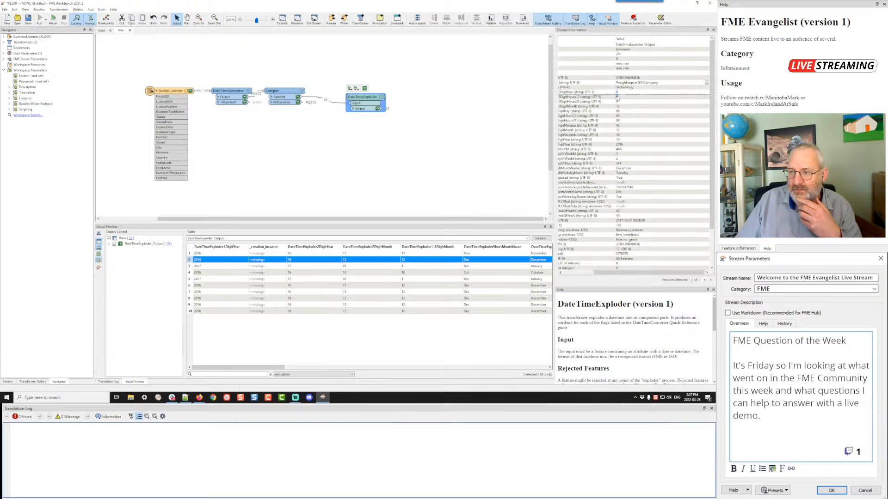
click(617, 102)
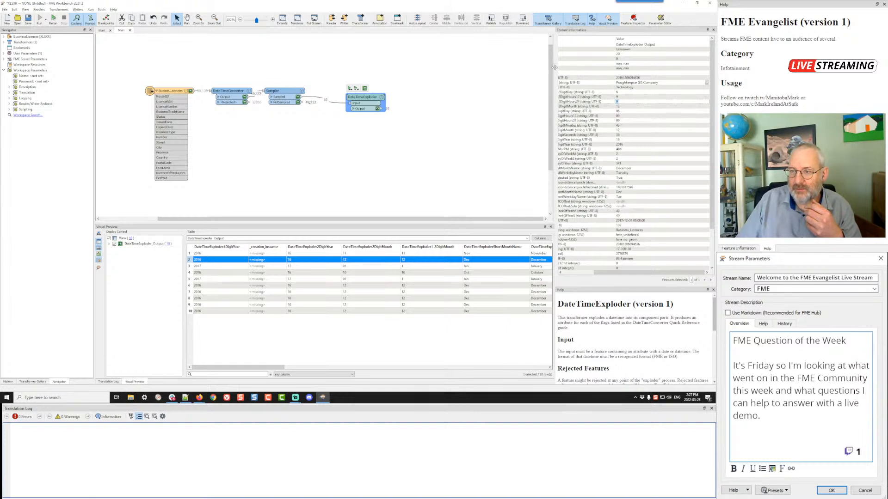
drag(553, 70, 460, 73)
click(567, 106)
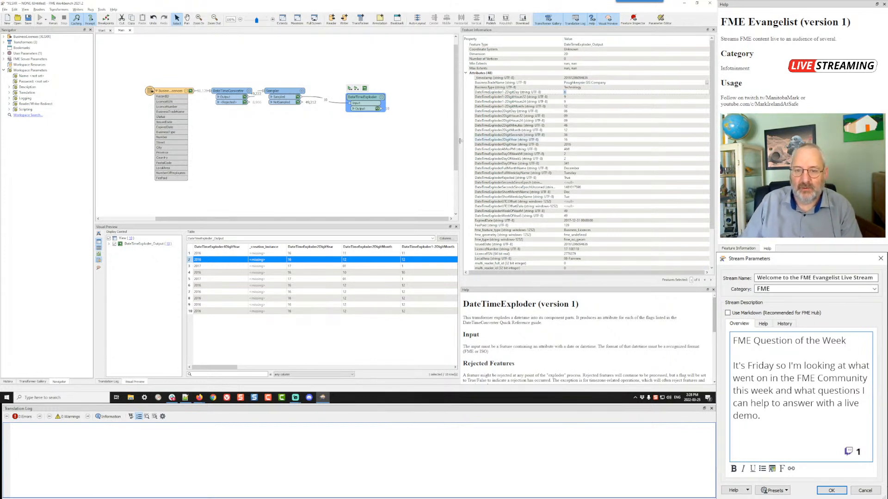
Step: Add a LineBuilder to the canvas and recheck the community question about grouping points by datetime in the browser
click(442, 146)
text(lin)
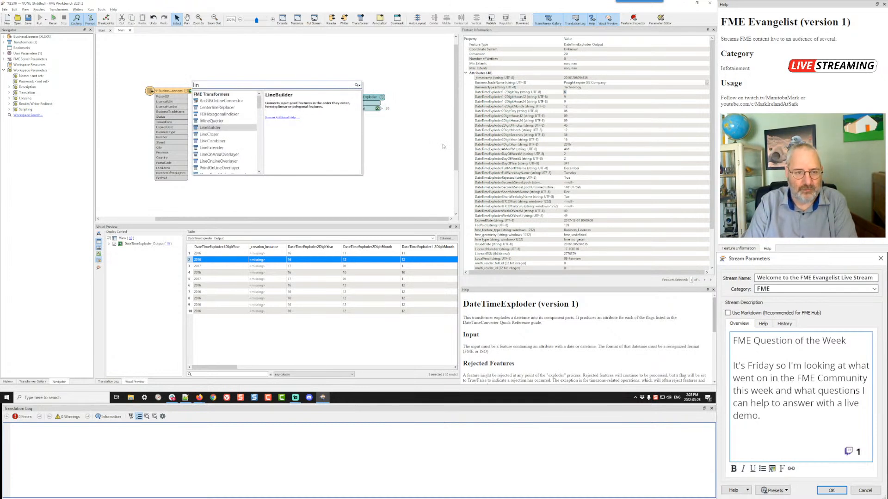
key(Return)
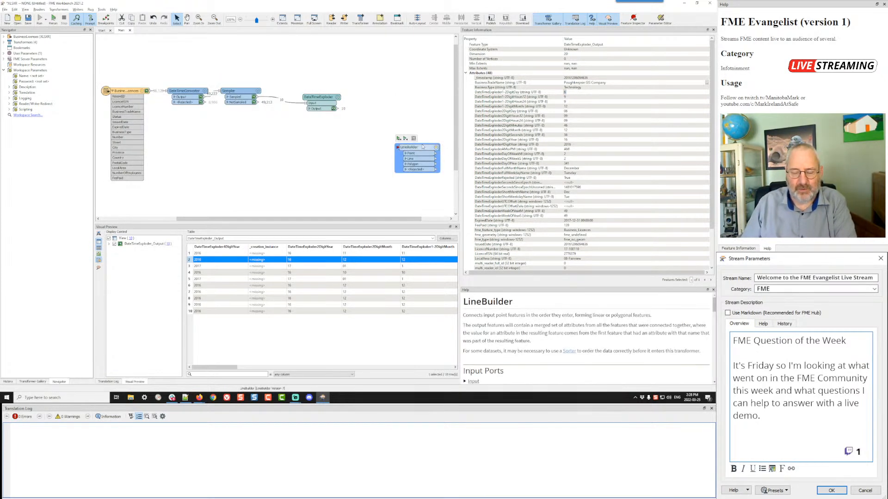
key(alt+Tab)
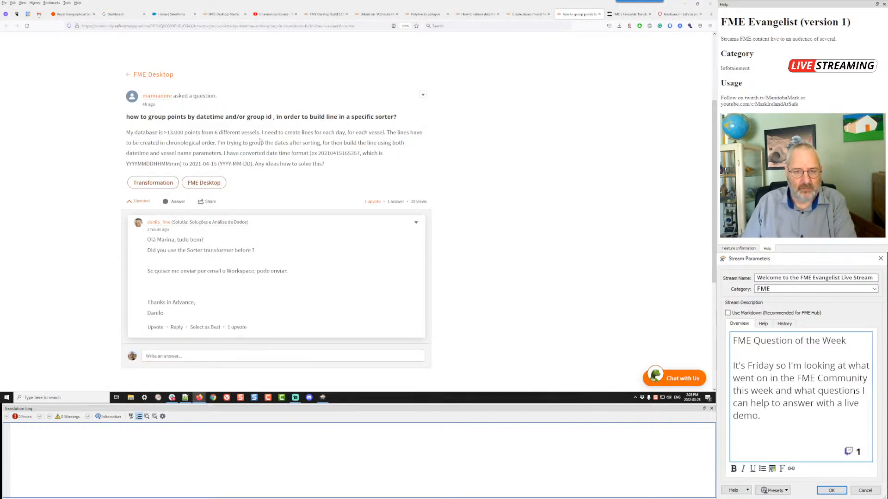
key(alt+Tab)
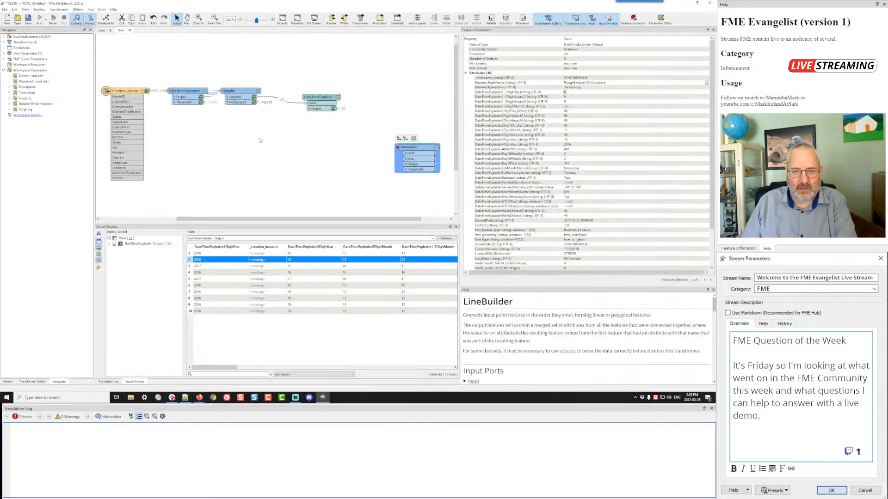
Step: Check the LineBuilder's group processing parameters, then connect the DateTimeExploder's Output port to the LineBuilder
click(436, 148)
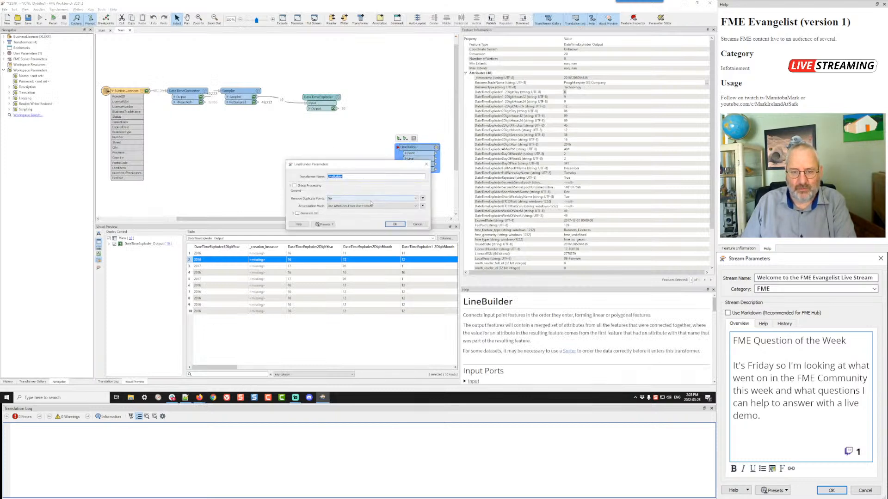
click(291, 185)
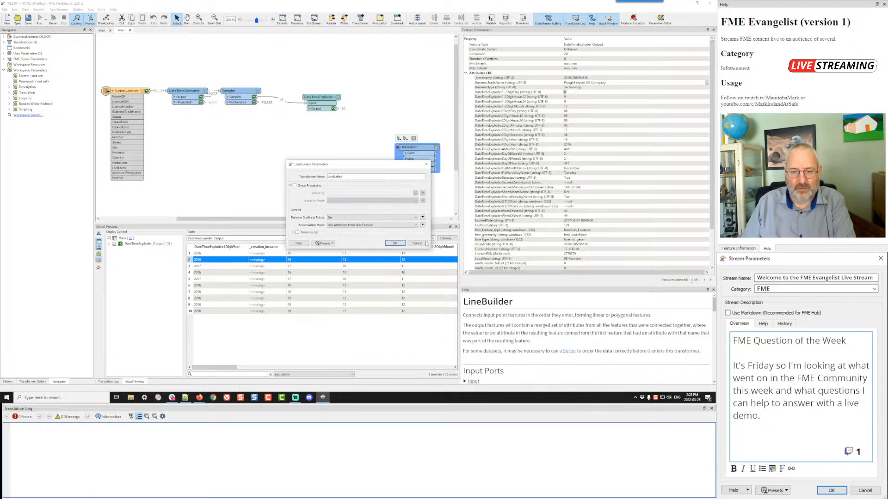
click(394, 244)
drag(341, 112, 397, 112)
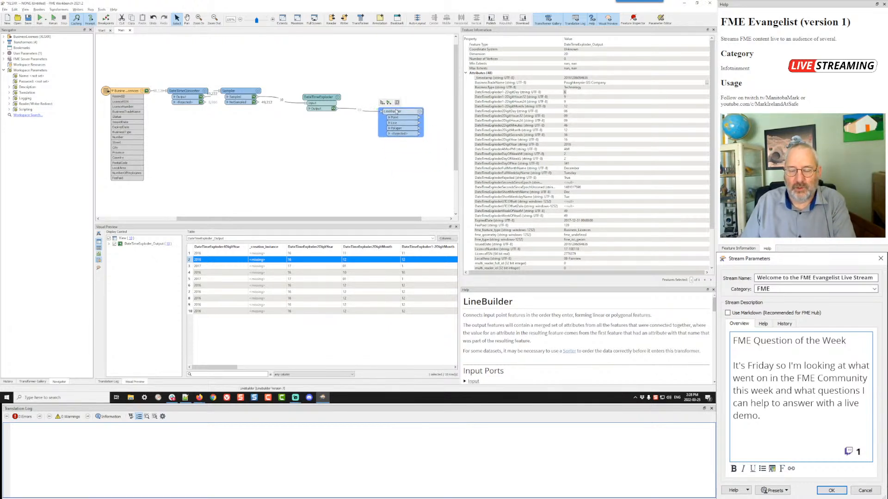
Step: Turn on group processing for the LineBuilder and mark BusinessType in its group-by attribute selection
click(419, 112)
click(296, 185)
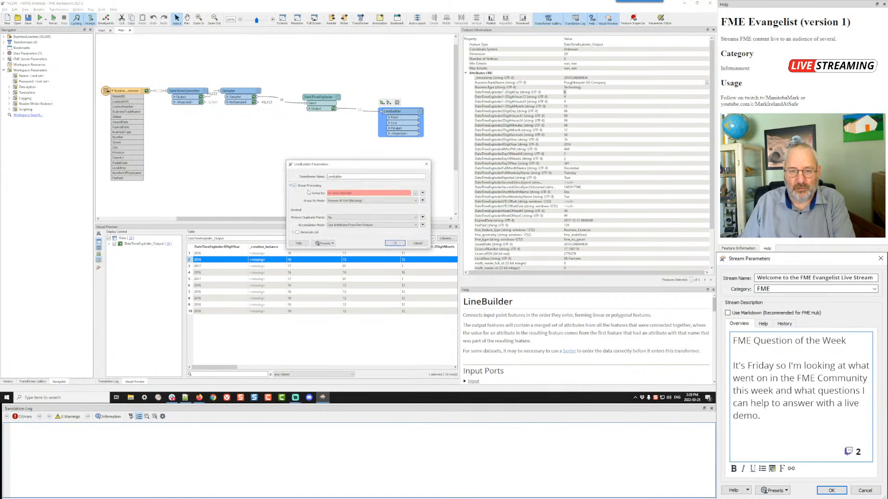
click(415, 194)
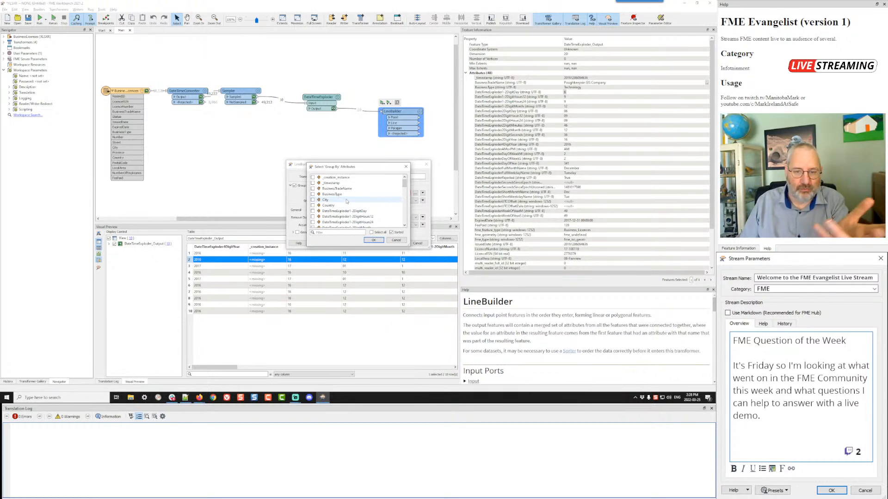
click(332, 195)
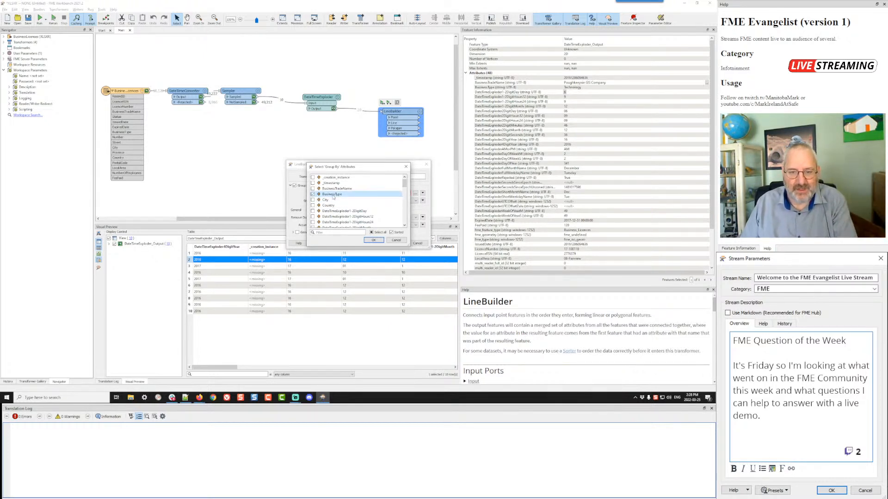
Step: Set the LineBuilder's group-by attributes to the DateTimeExploder's 1-2DigitMonth and 2DigitDay attributes, and apply the parameters
scroll(342, 198, down, 7)
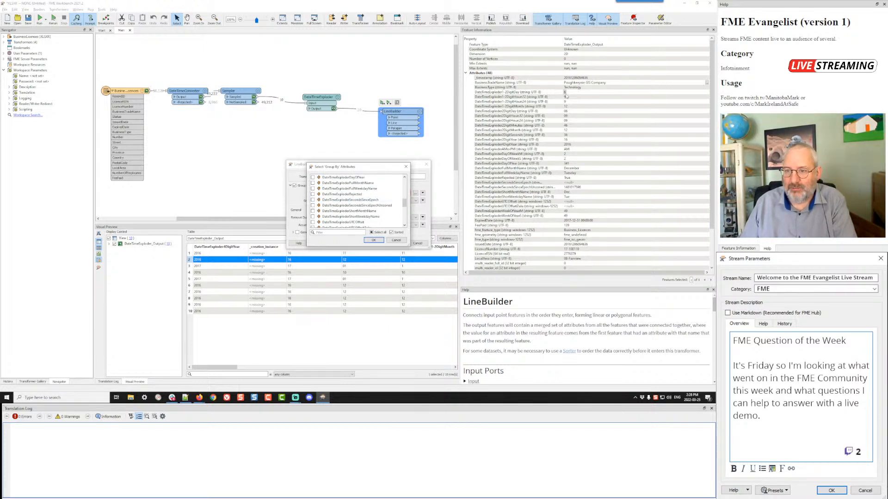
scroll(338, 205, down, 1)
scroll(338, 205, down, 2)
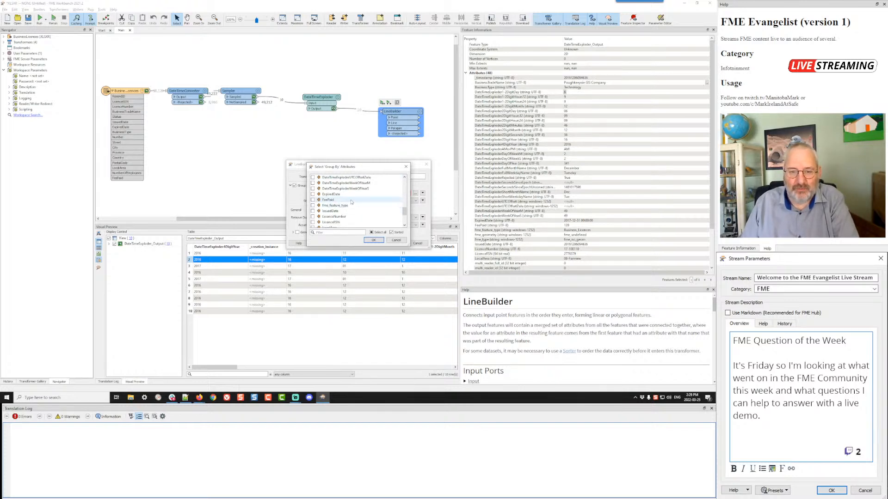
scroll(351, 202, up, 4)
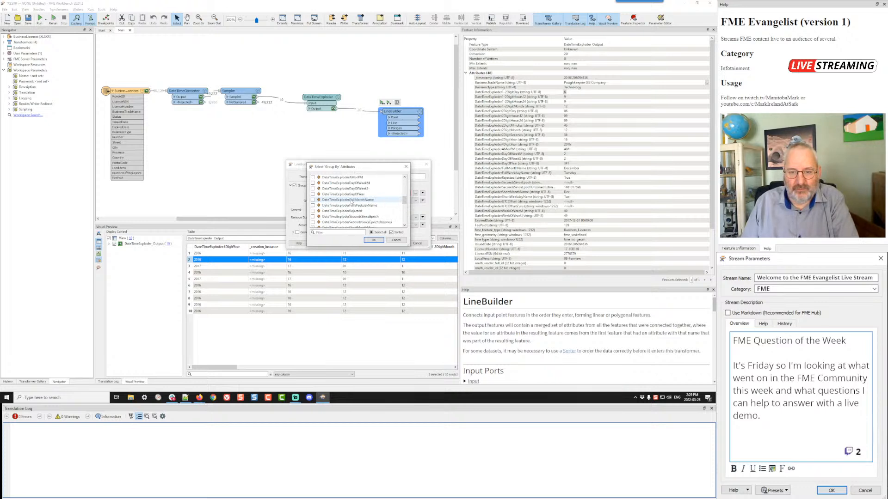
scroll(364, 190, up, 1)
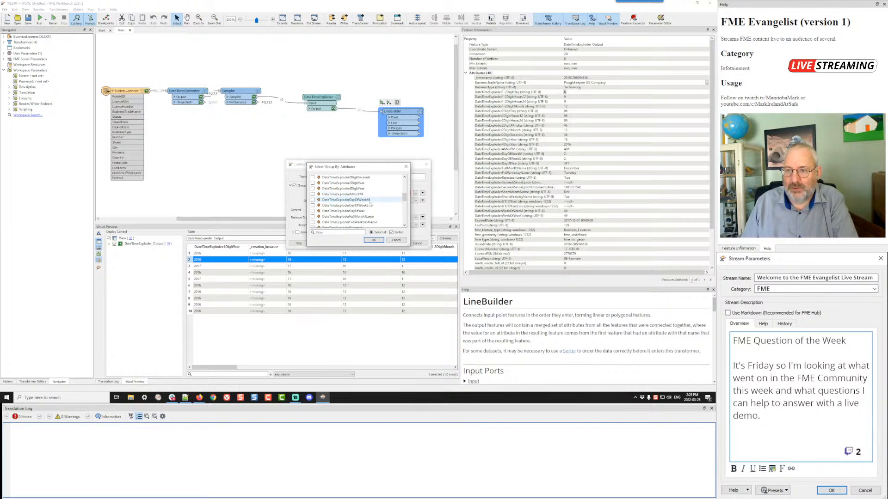
scroll(369, 204, up, 2)
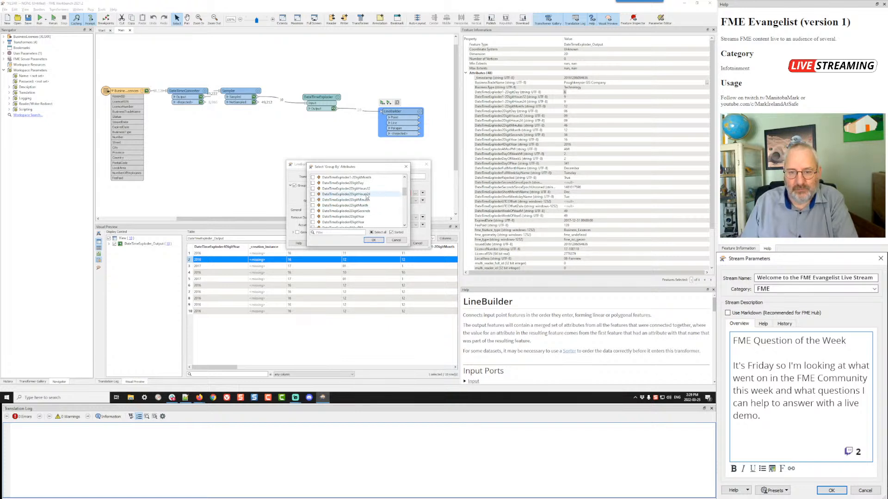
click(331, 184)
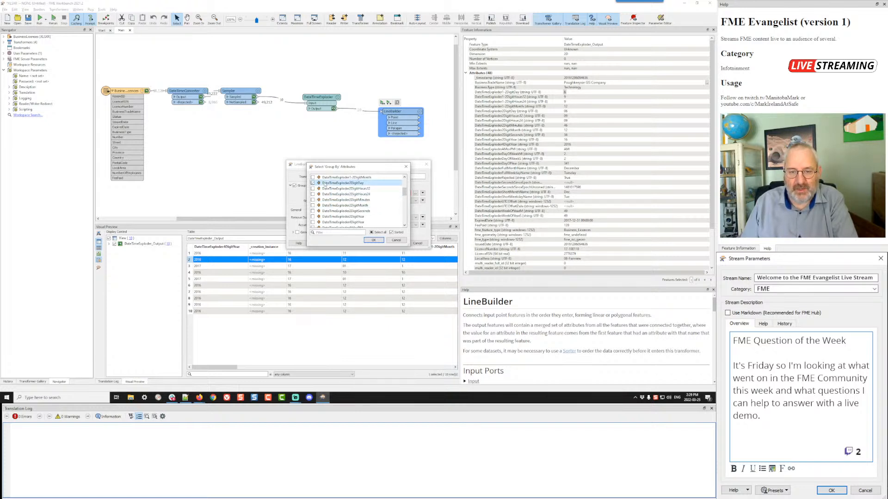
click(352, 178)
click(374, 240)
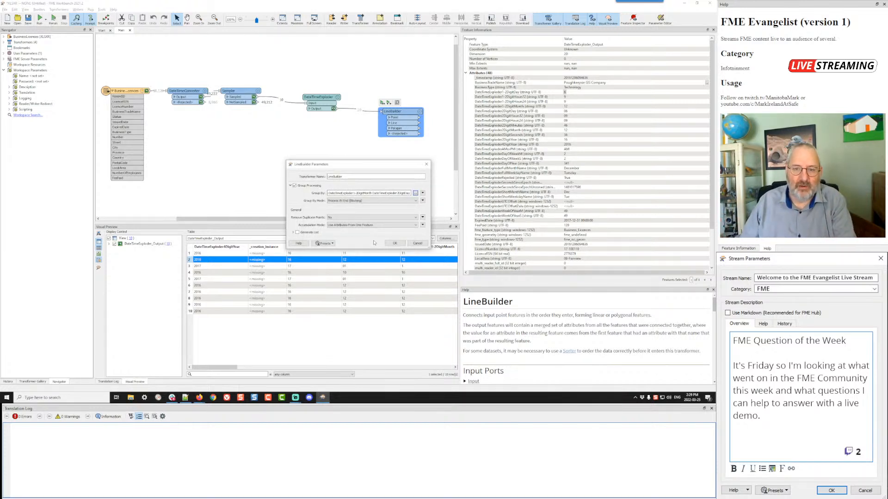
click(394, 243)
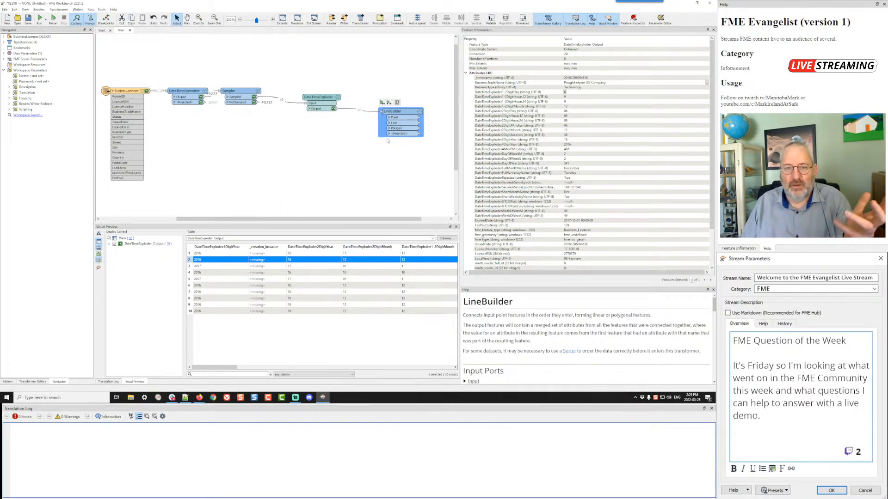
Step: Delete the LineBuilder and DateTimeExploder transformers from the canvas
drag(399, 111, 399, 108)
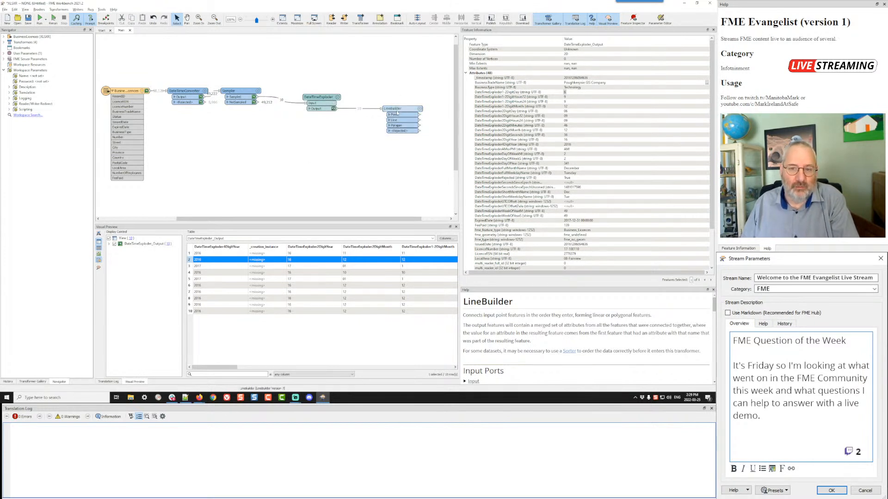
click(397, 113)
key(Delete)
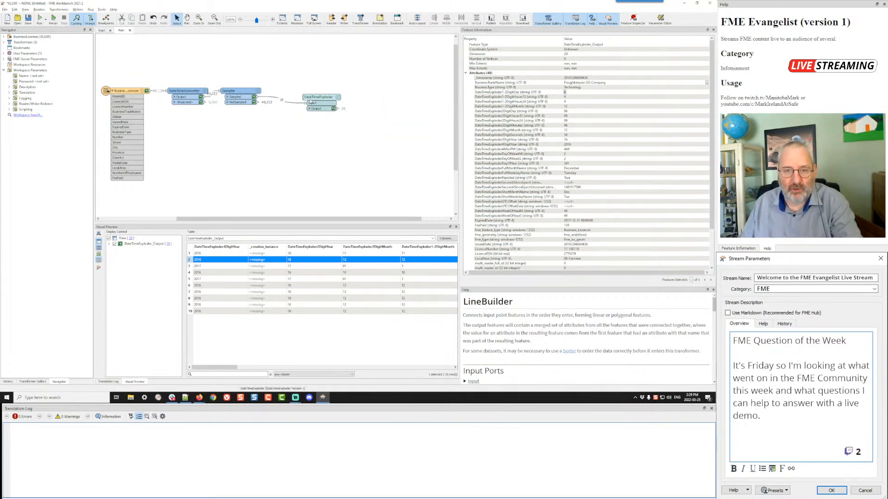
click(312, 97)
key(Delete)
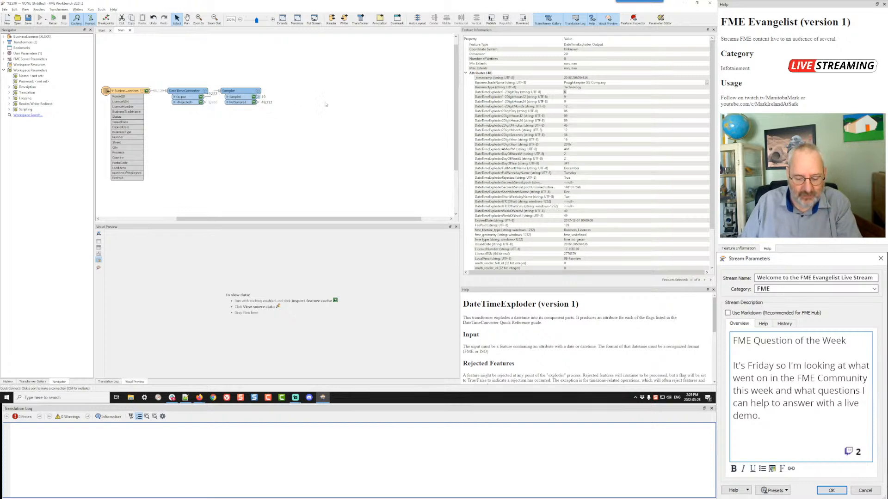
Step: Add a TimeWindower transformer after the Sampler, connected to its Sampled port
text(timew)
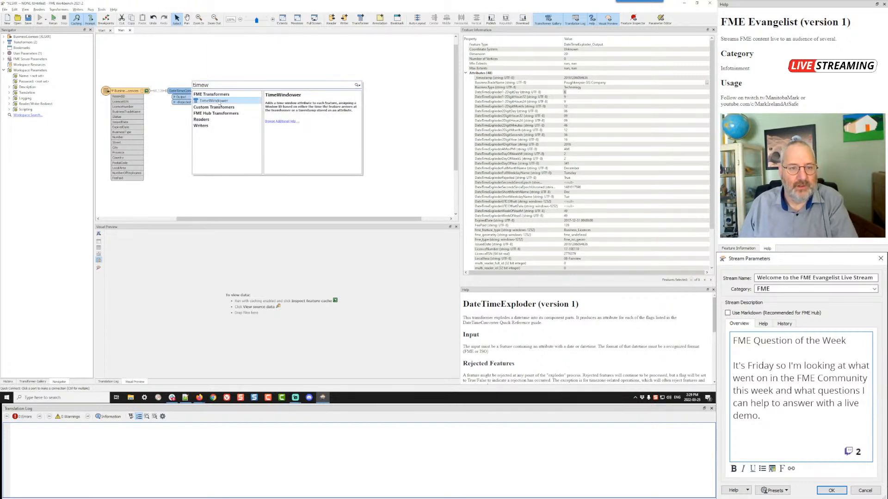
key(Return)
drag(285, 92, 293, 92)
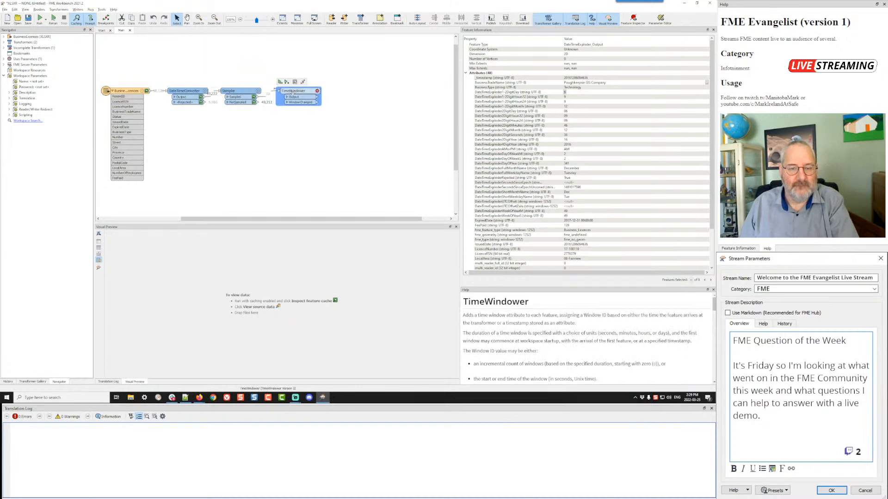
Step: Set the TimeWindower's window duration to 4 and its time units to Days
click(317, 91)
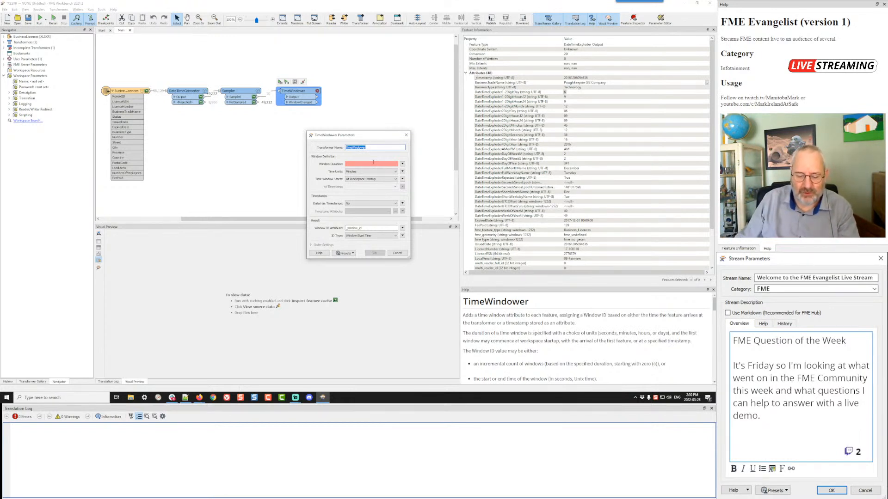
click(373, 163)
text(4)
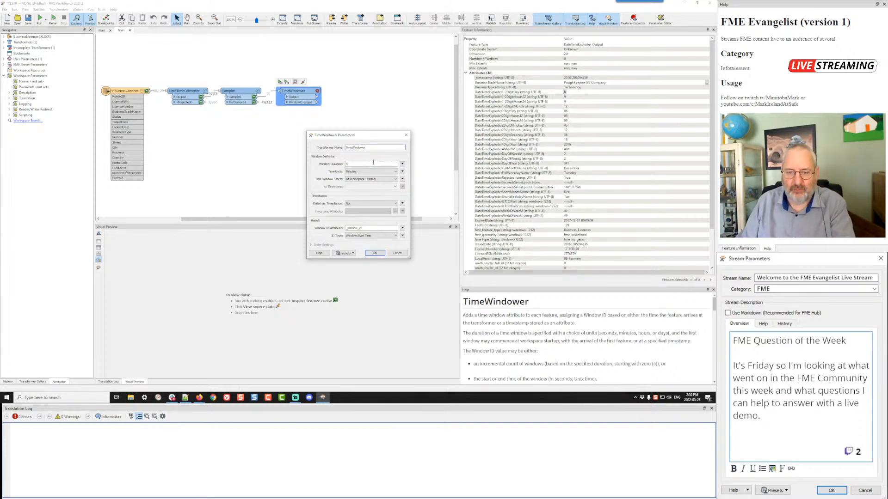
click(370, 172)
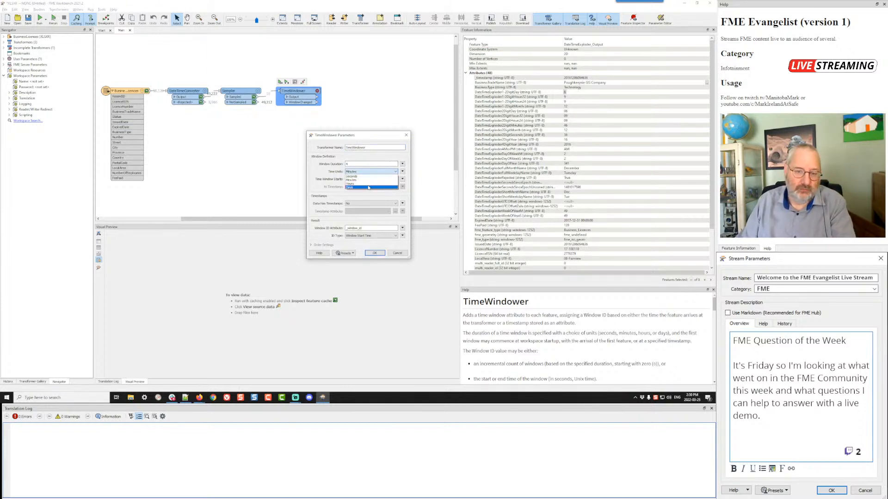
click(368, 187)
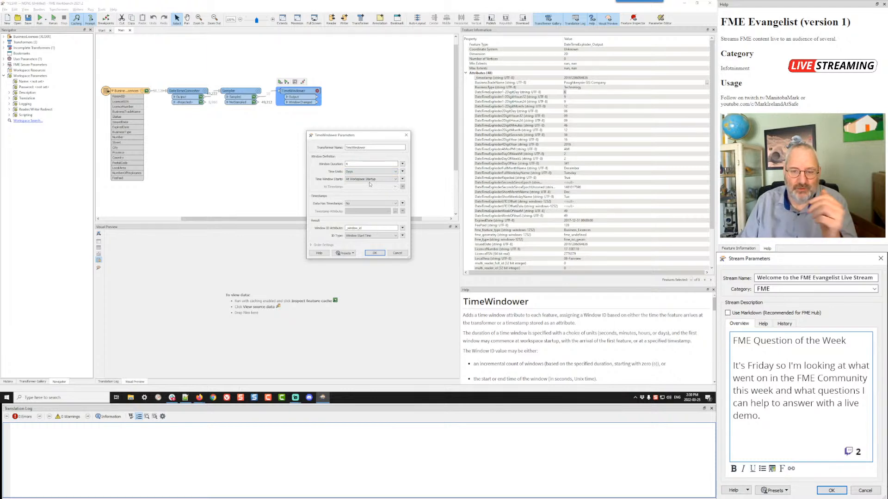
Step: Make the time window start at a timestamp and enter 00:00 as the start timestamp
click(371, 180)
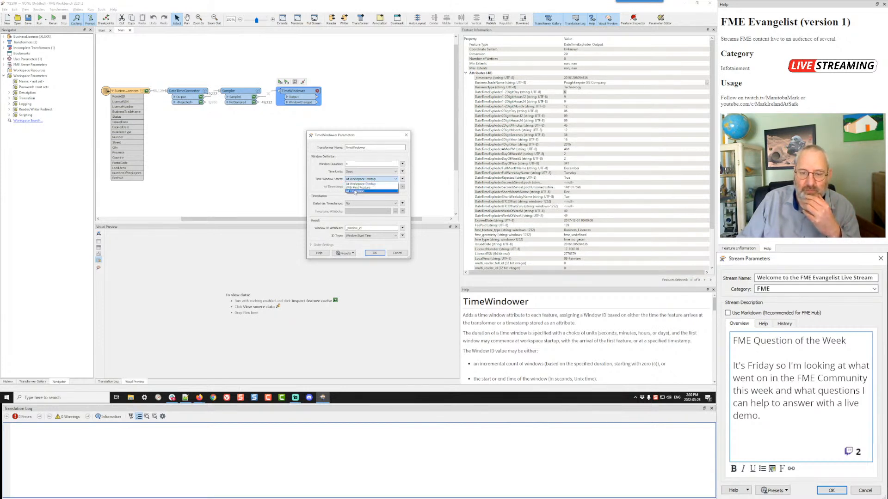
click(355, 191)
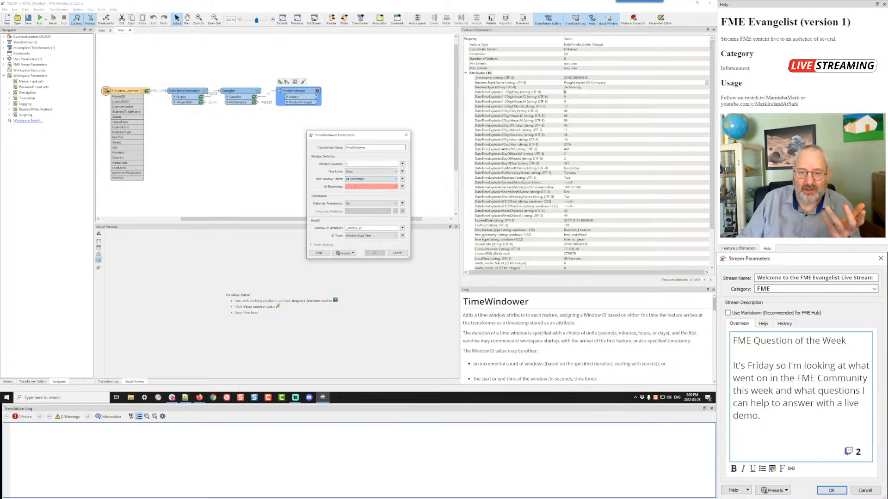
click(355, 187)
text(00:00)
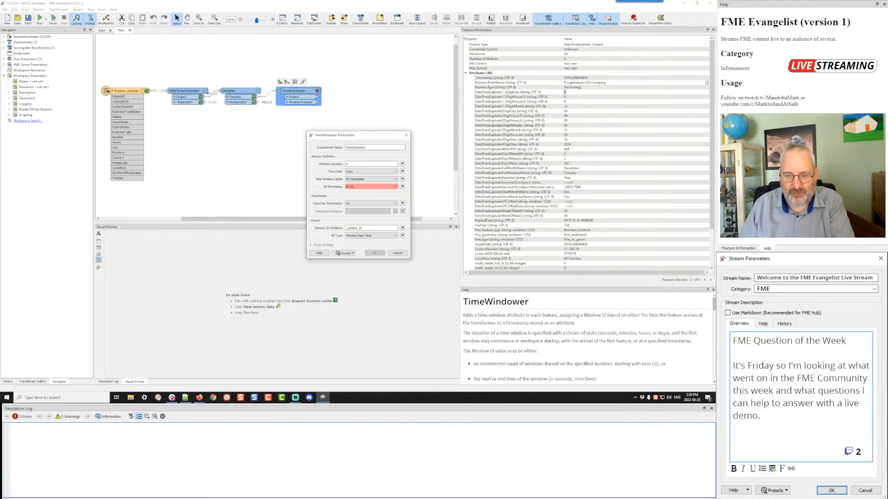
Step: Pick 1 November 2008 from the calendar as the time window's start timestamp
click(394, 186)
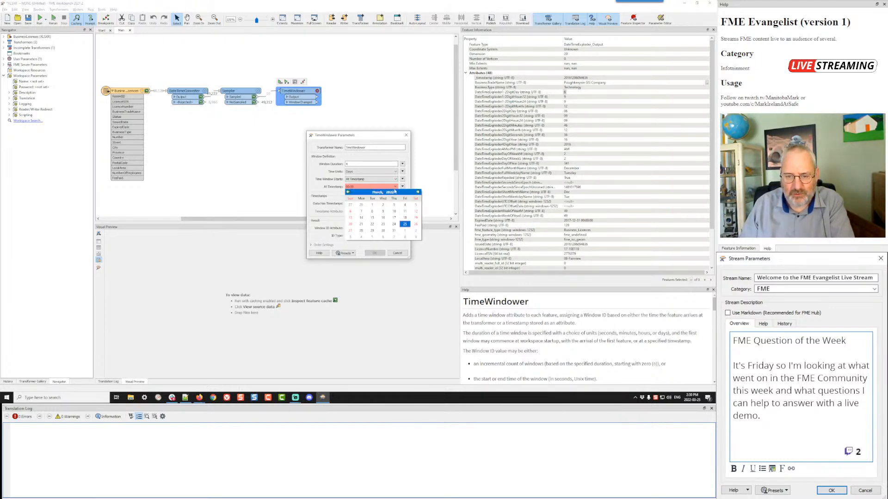
click(347, 192)
click(347, 192)
click(348, 192)
click(348, 192)
click(347, 191)
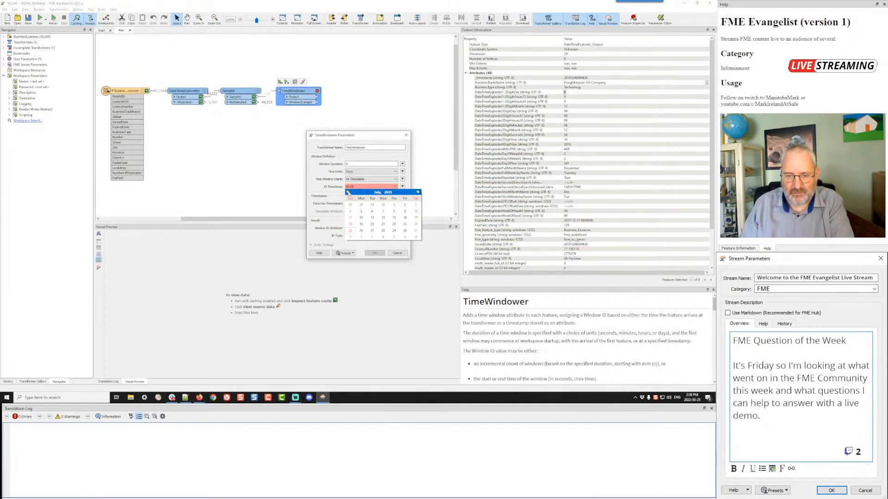
click(348, 191)
click(348, 192)
click(347, 192)
click(347, 192)
click(347, 192)
click(348, 192)
click(347, 192)
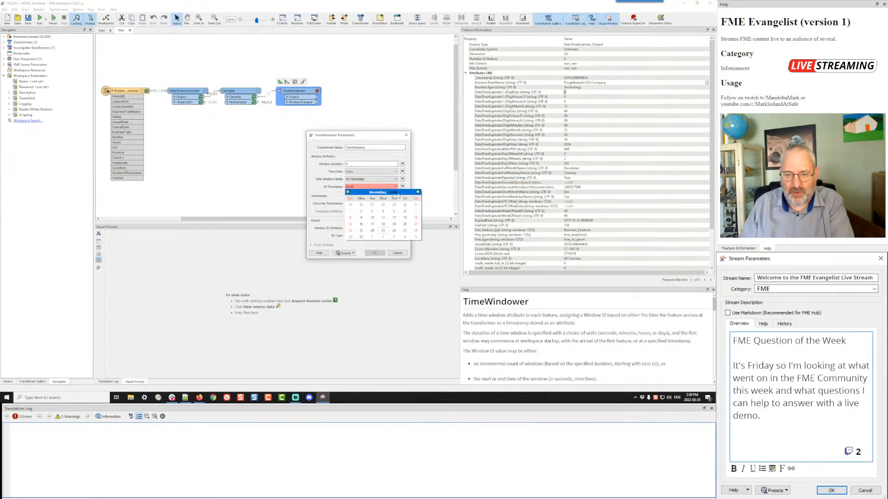
click(392, 192)
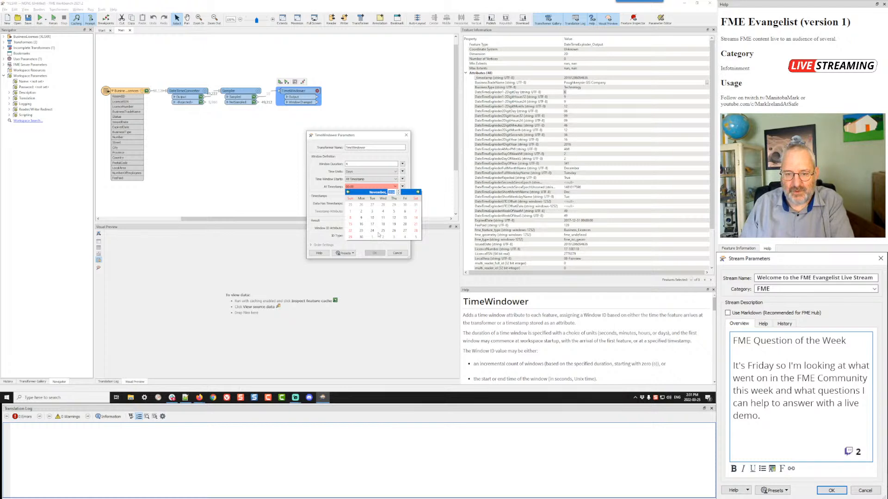
text(2008)
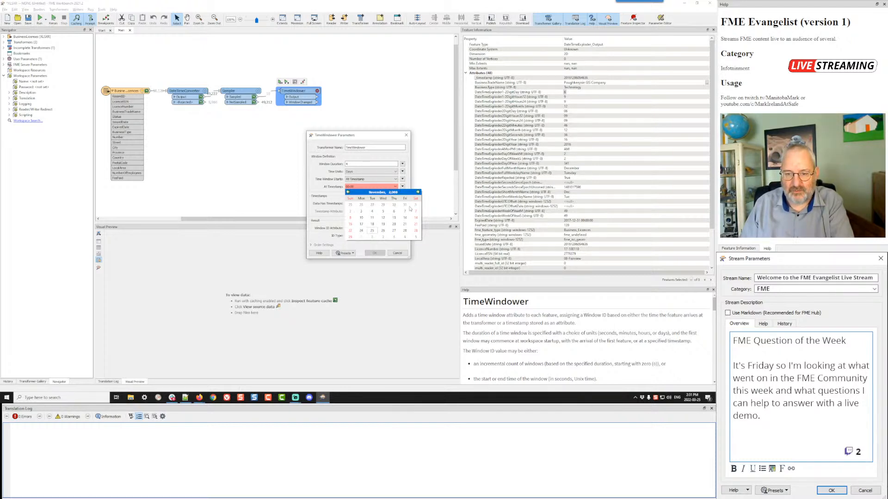
click(417, 206)
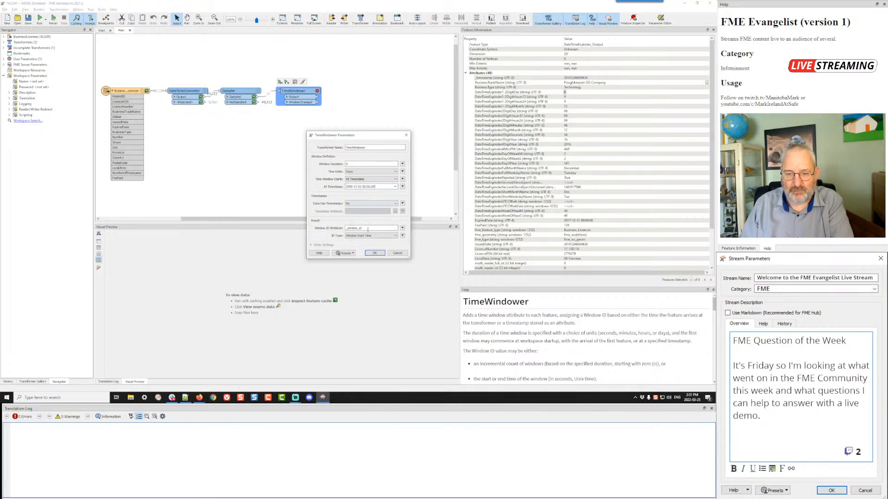
Step: Specify that the data has timestamps and choose ExpiredDate as the timestamp attribute
click(356, 204)
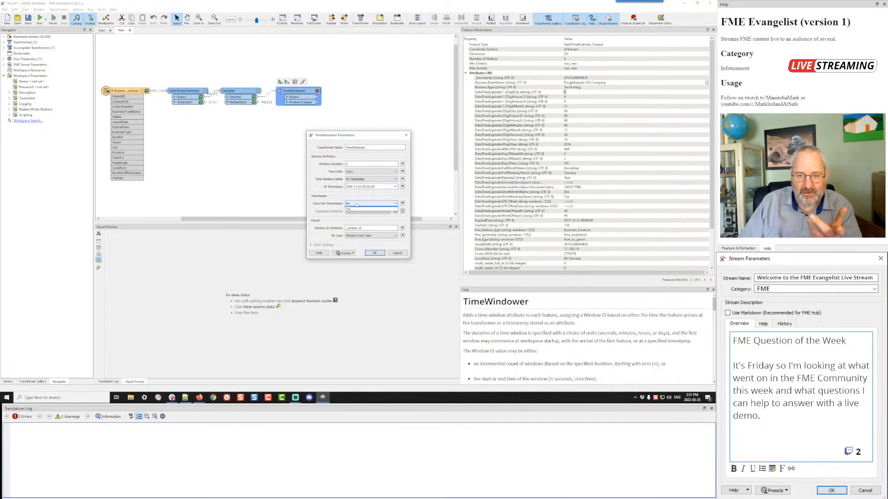
click(356, 208)
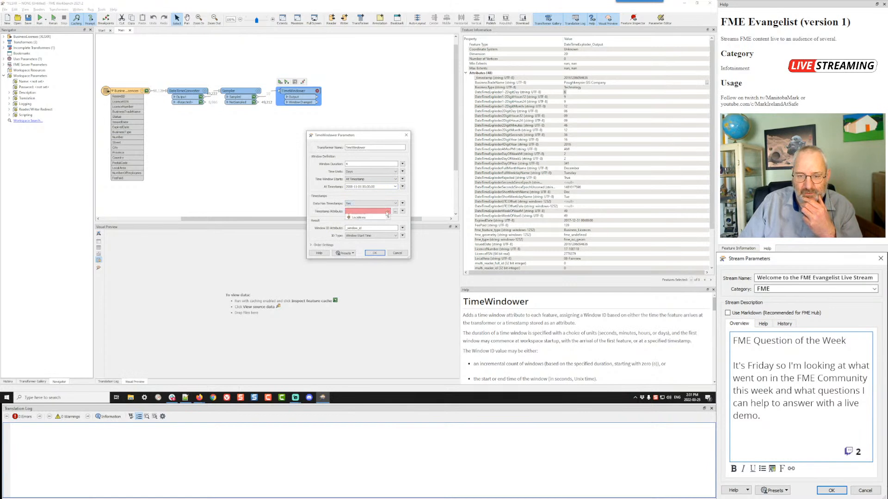
click(387, 212)
click(366, 235)
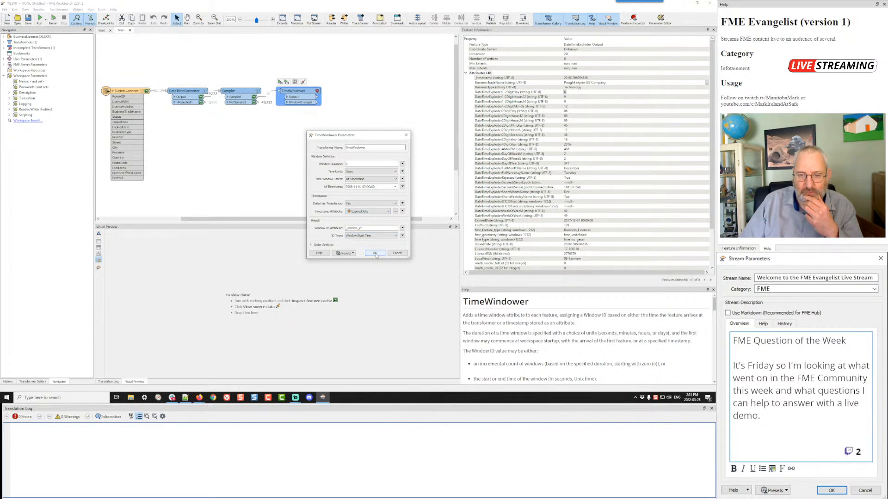
Step: Change the TimeWindower's window duration, apply its parameters and run the workspace to it
text(0)
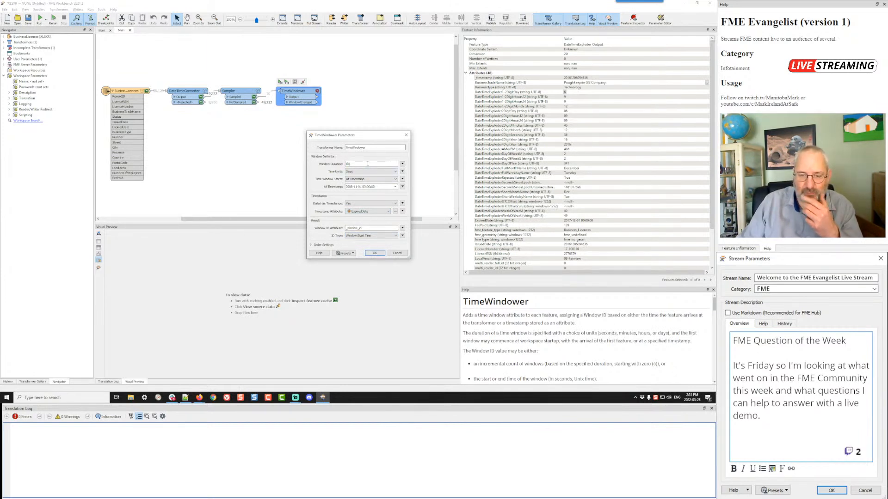
click(376, 253)
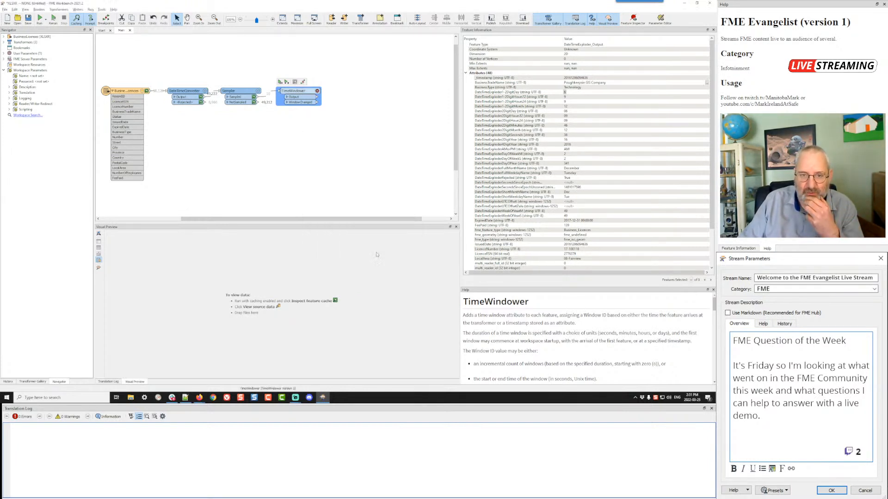
click(280, 81)
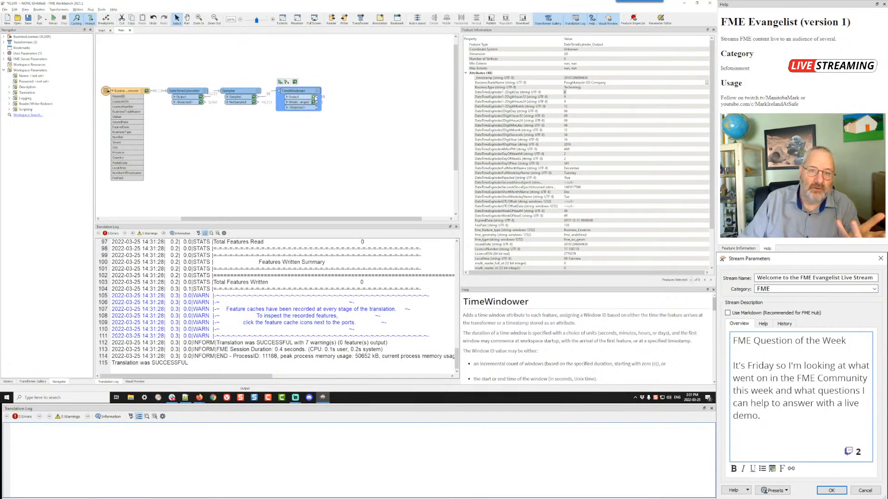
Step: Inspect the TimeWindower's cached output and examine the first record's _window_id value
click(313, 98)
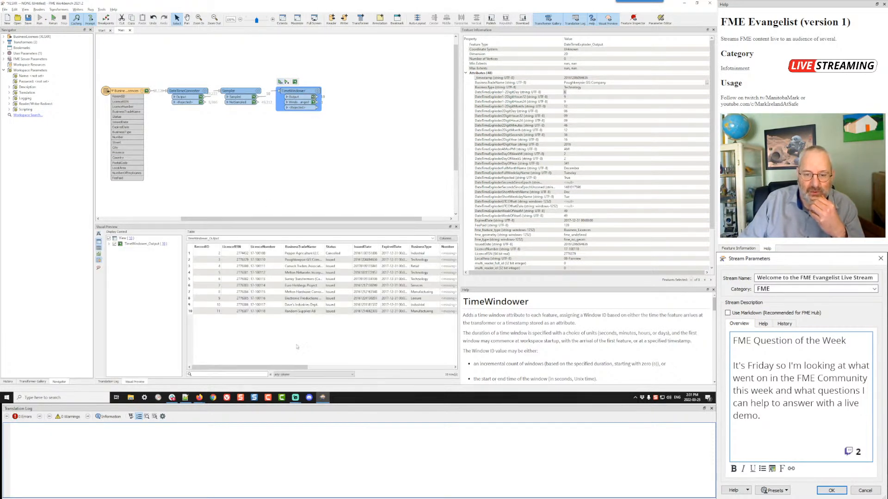
drag(286, 367, 485, 375)
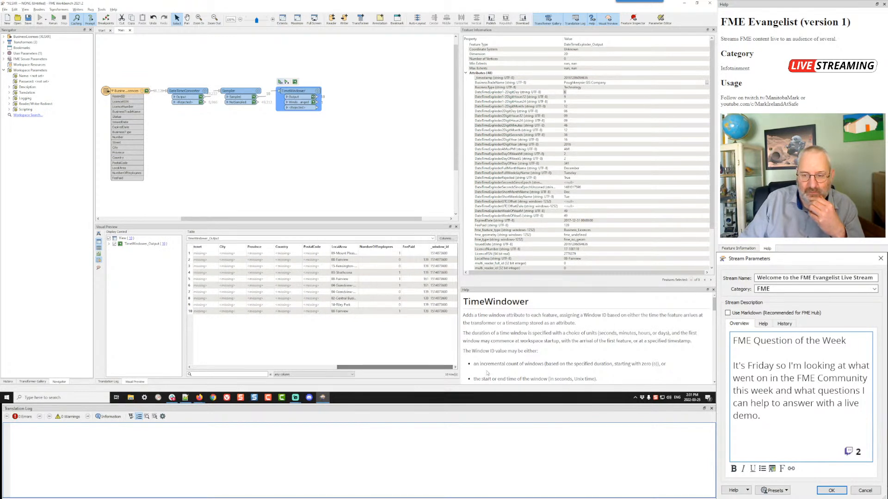
click(444, 254)
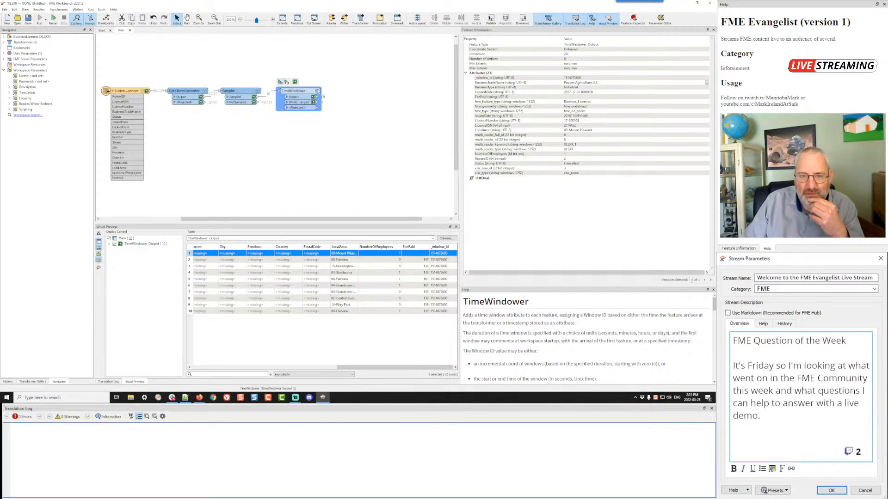
Step: Set the year of the TimeWindower's start timestamp to 2018, apply the parameters and rerun the workspace to it
double_click(298, 90)
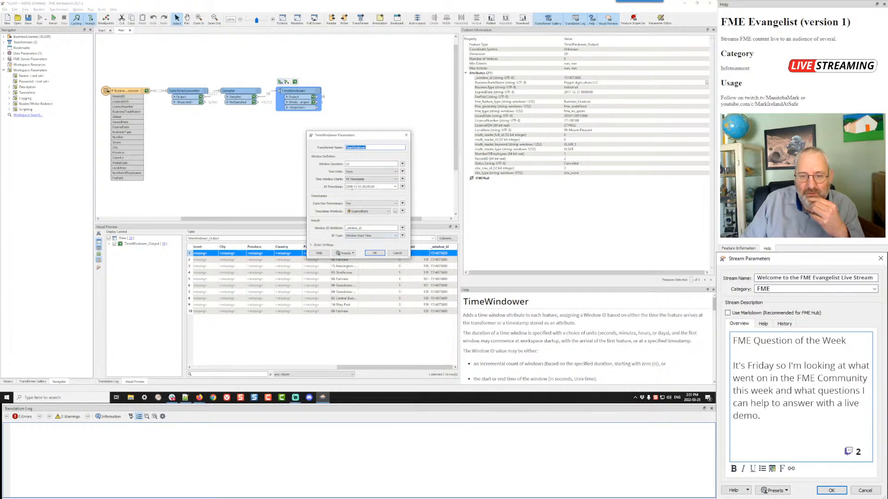
triple_click(350, 186)
click(350, 187)
key(BackSpace)
text(1)
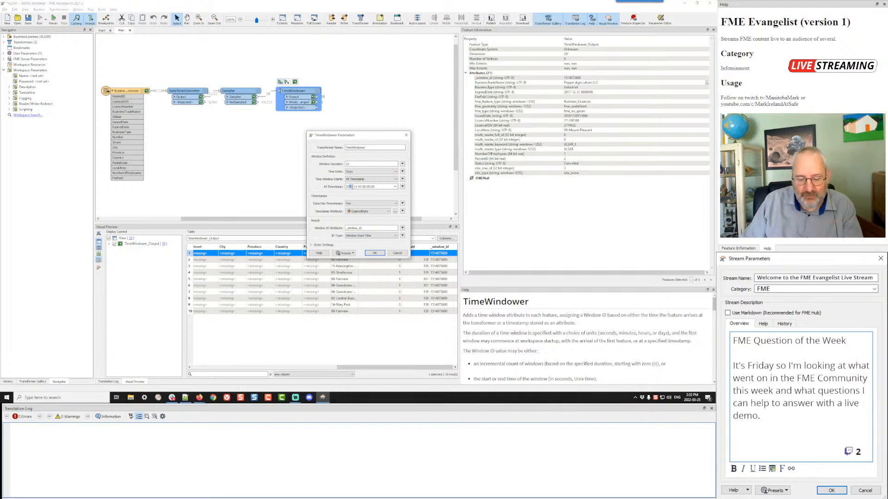
click(382, 253)
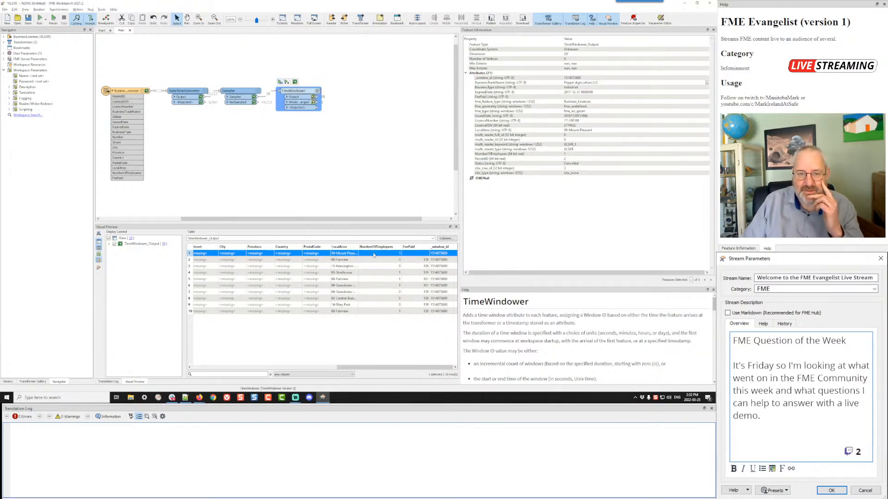
click(280, 82)
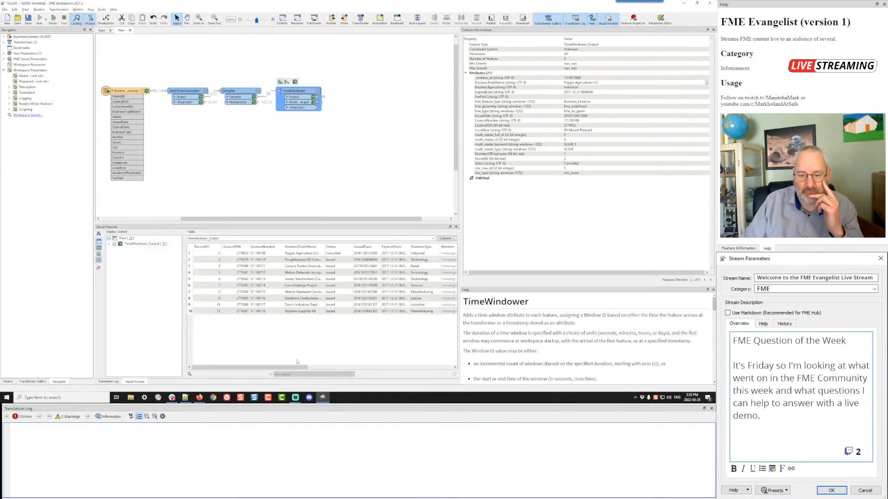
Step: Check the first record's recalculated _window_id, enlarge the help area and review the TimeWindower's parameter summary against the date columns
drag(298, 368, 464, 379)
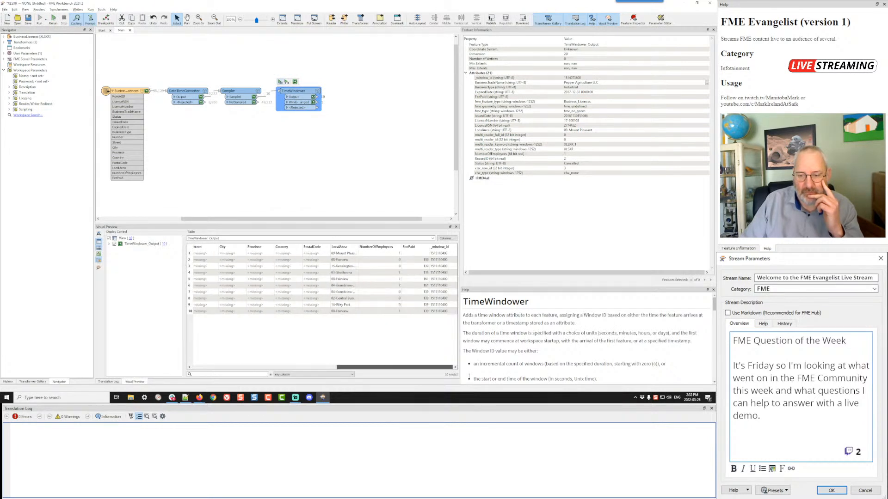
click(445, 254)
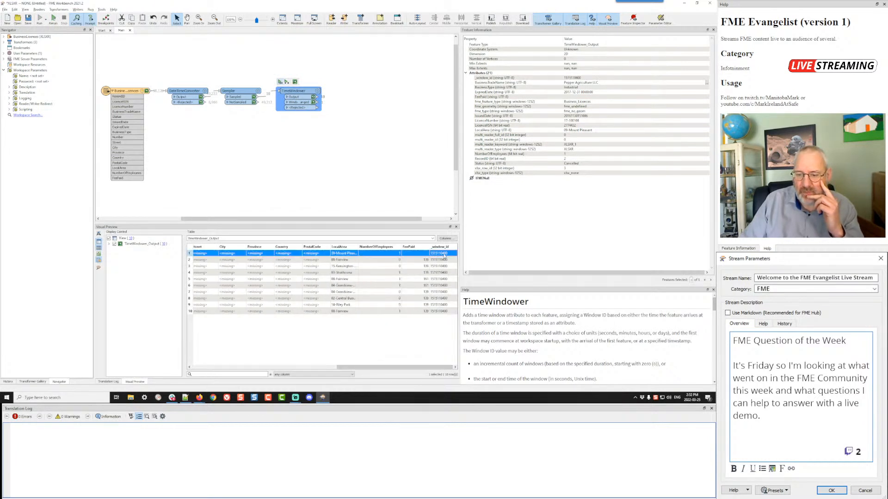
drag(586, 287, 574, 141)
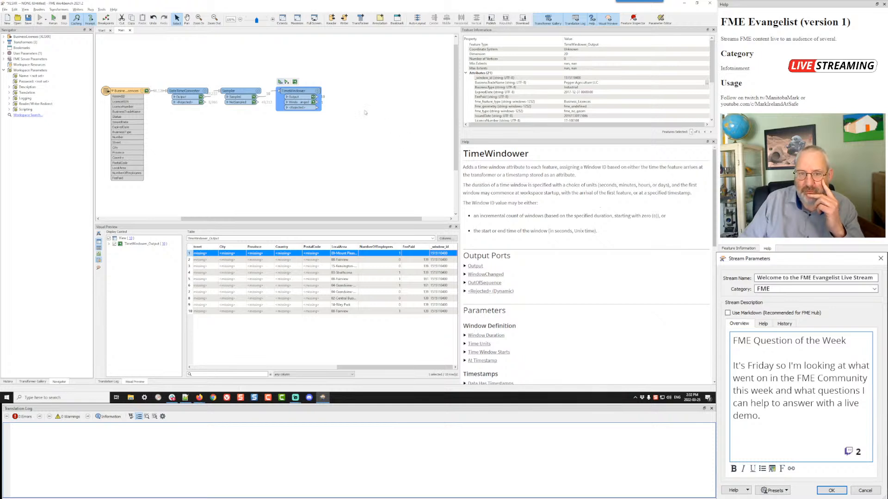
mouse_move(317, 91)
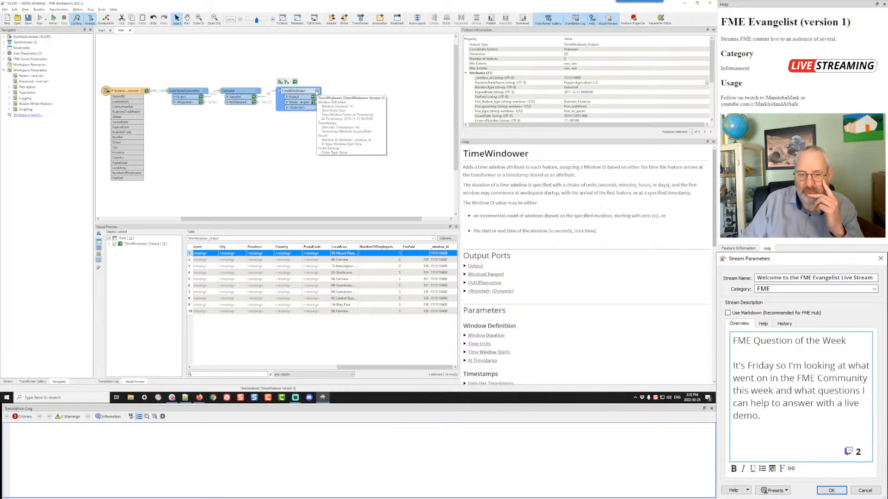
drag(354, 367, 267, 361)
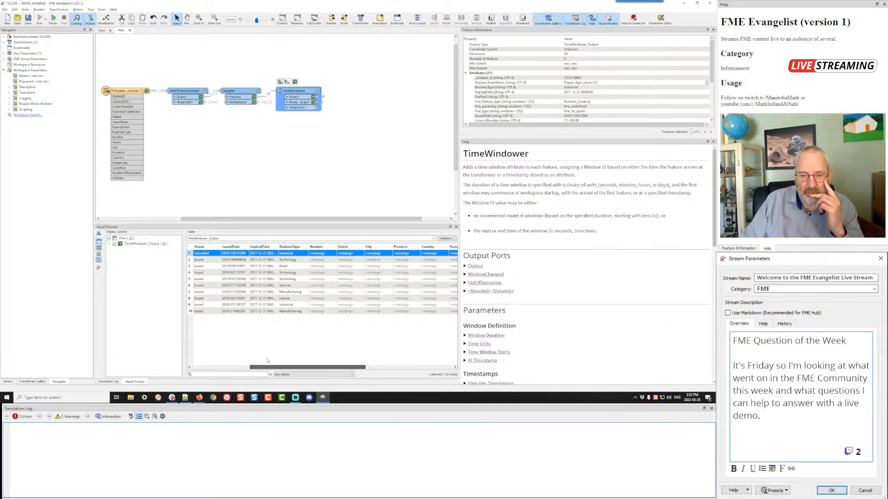
Step: Limit the preview table to the _window_id and IssuedDate columns and widen the IssuedDate column
click(453, 239)
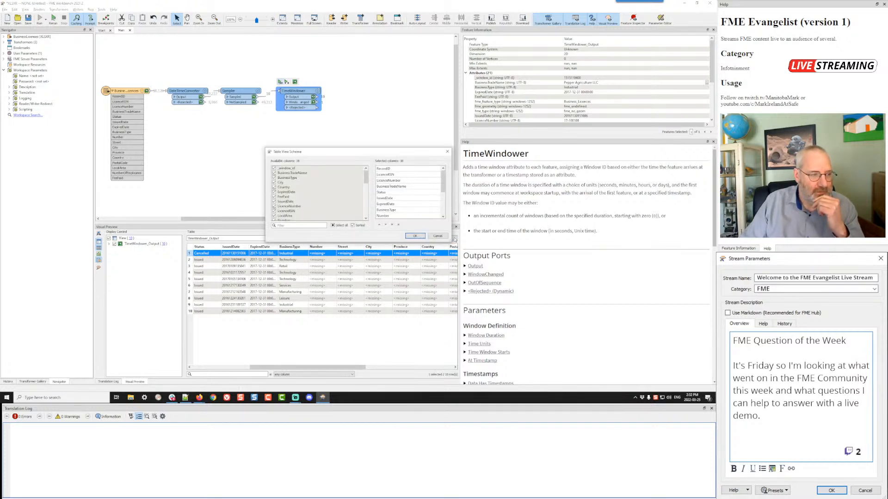
click(288, 169)
click(287, 170)
click(287, 173)
click(284, 178)
click(283, 183)
click(283, 187)
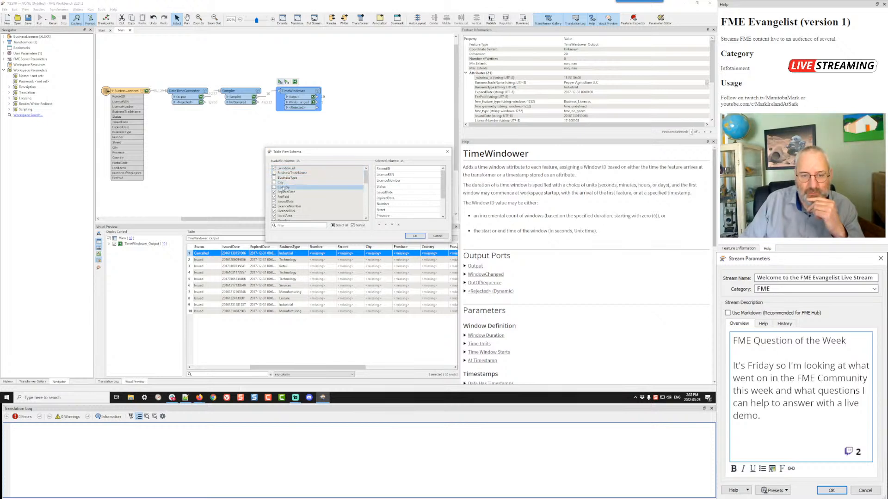
click(333, 225)
click(333, 225)
click(285, 168)
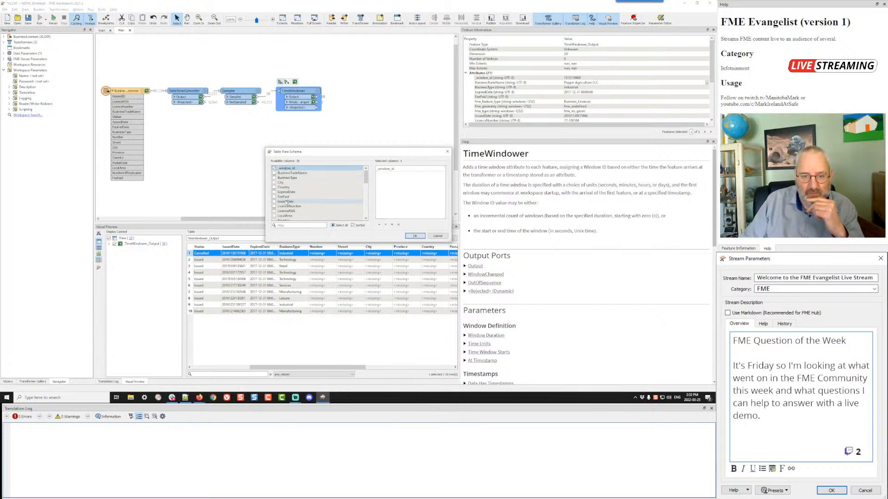
click(286, 202)
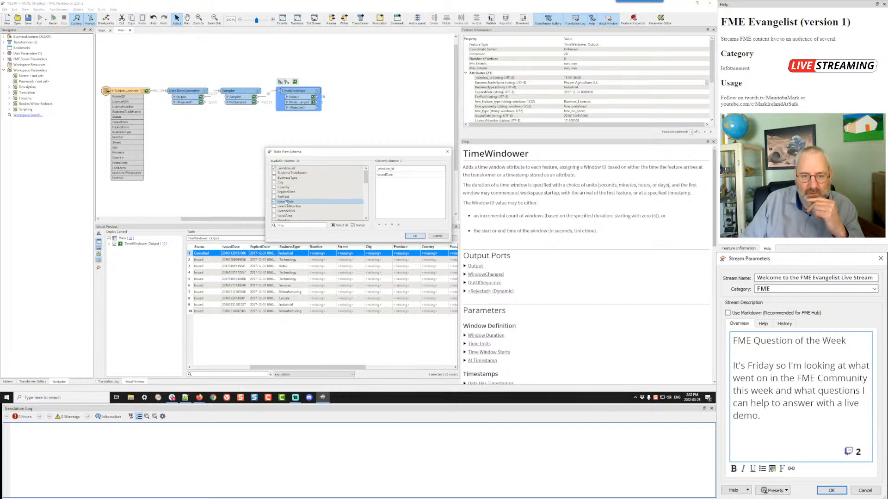
click(414, 235)
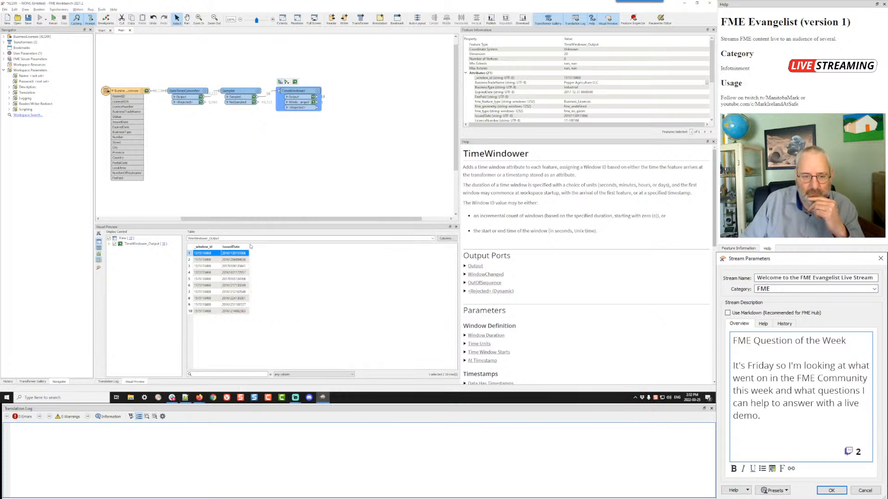
drag(249, 248, 298, 249)
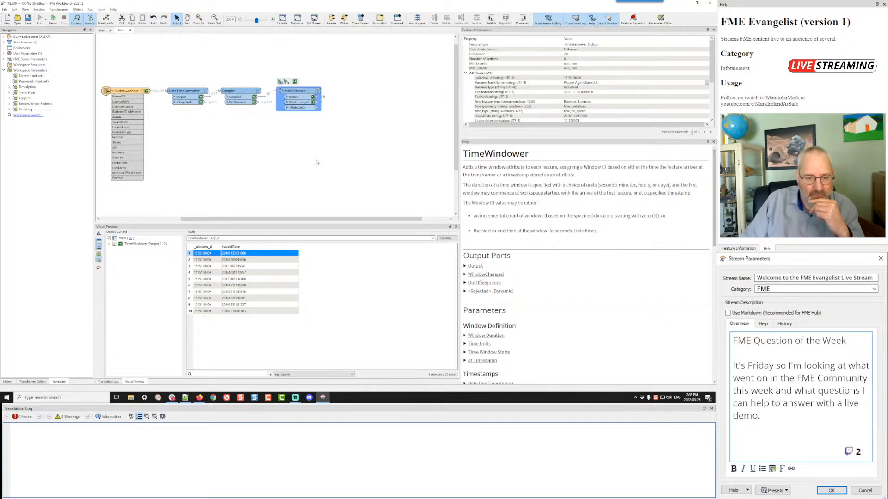
Step: Set the year of the TimeWindower's start timestamp to 2016
click(317, 91)
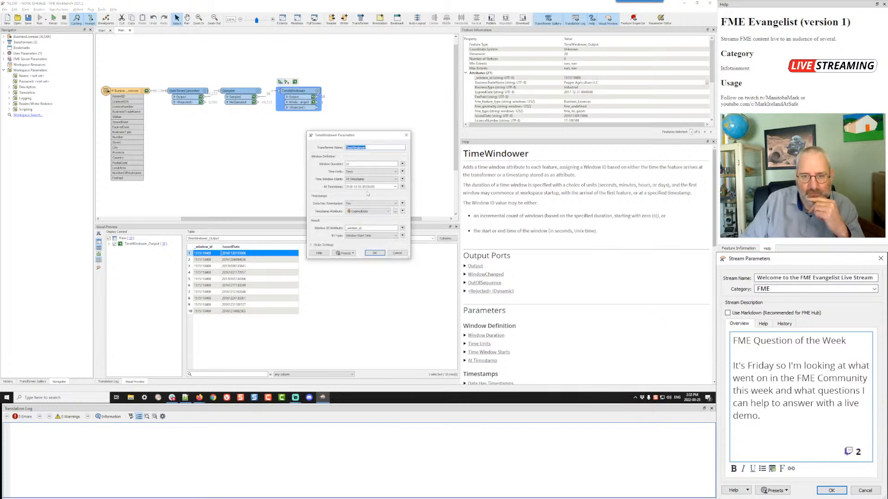
click(350, 186)
drag(350, 186, 352, 187)
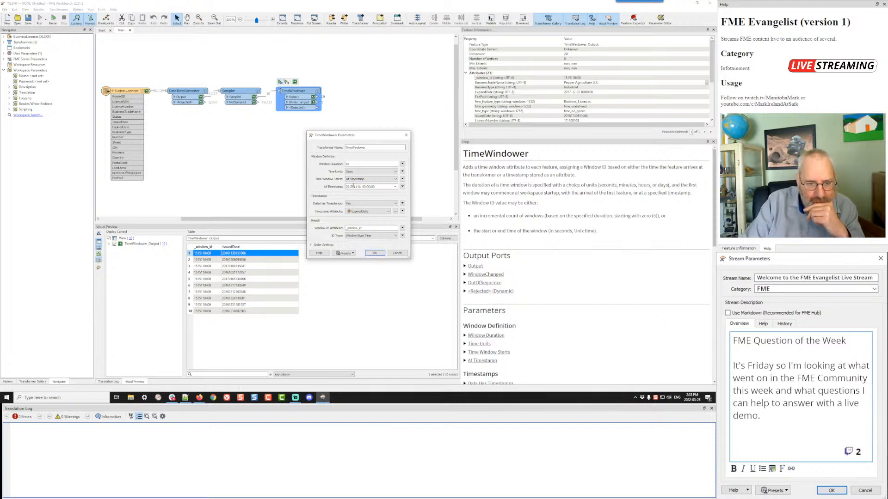
key(BackSpace)
text(6)
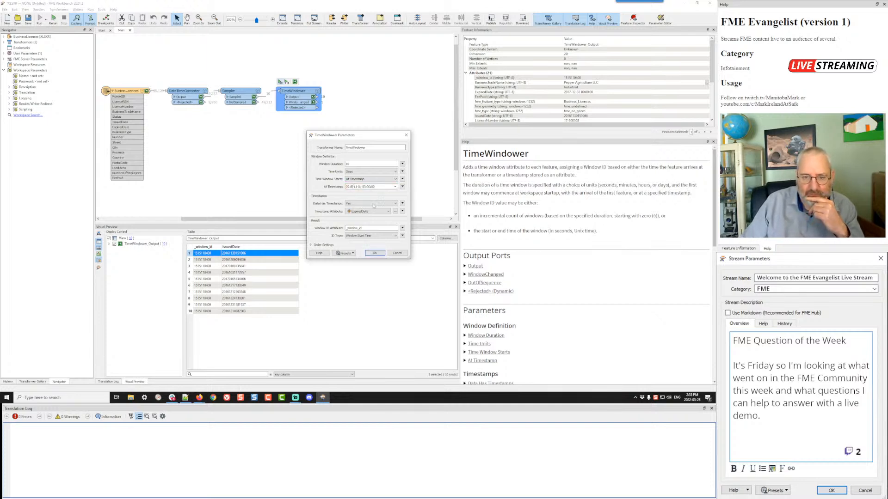
Step: Set the TimeWindower's ID Type to Window Number, apply the parameters and rerun the workspace to it
click(374, 236)
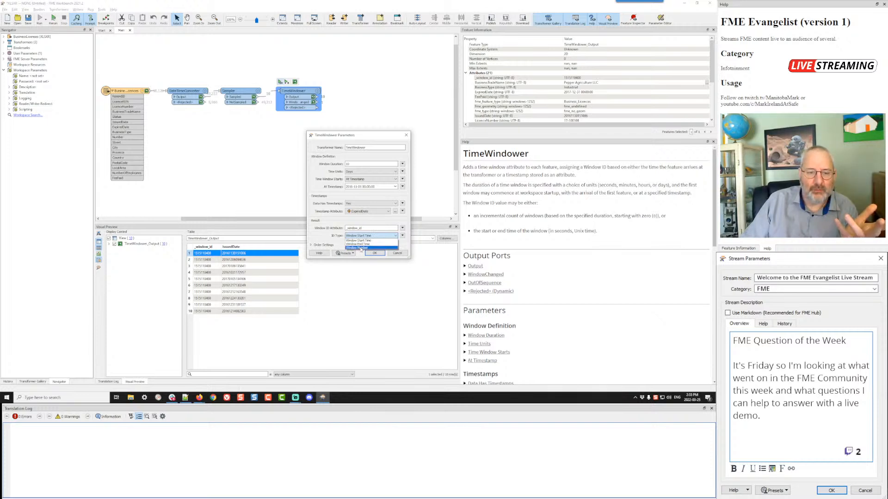
click(361, 248)
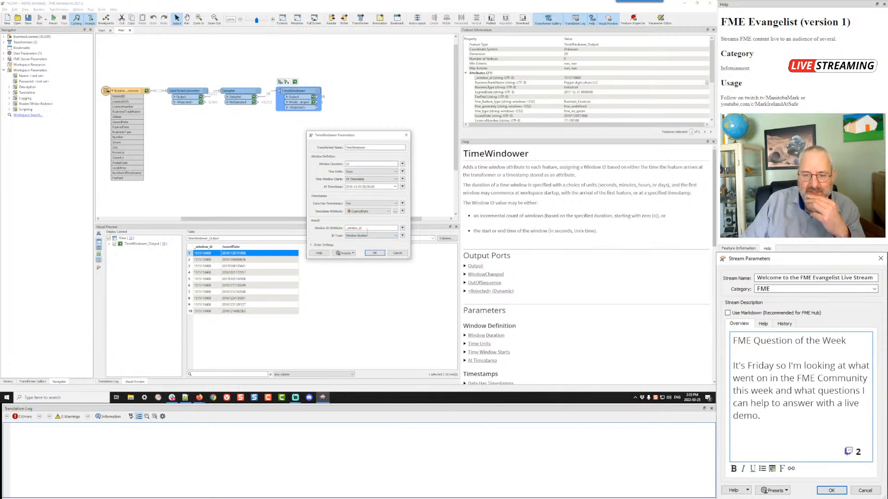
click(373, 253)
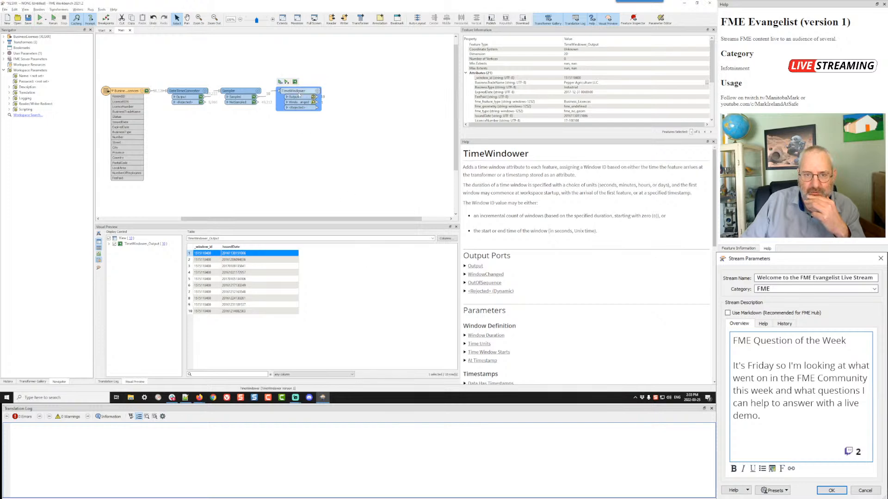
click(280, 82)
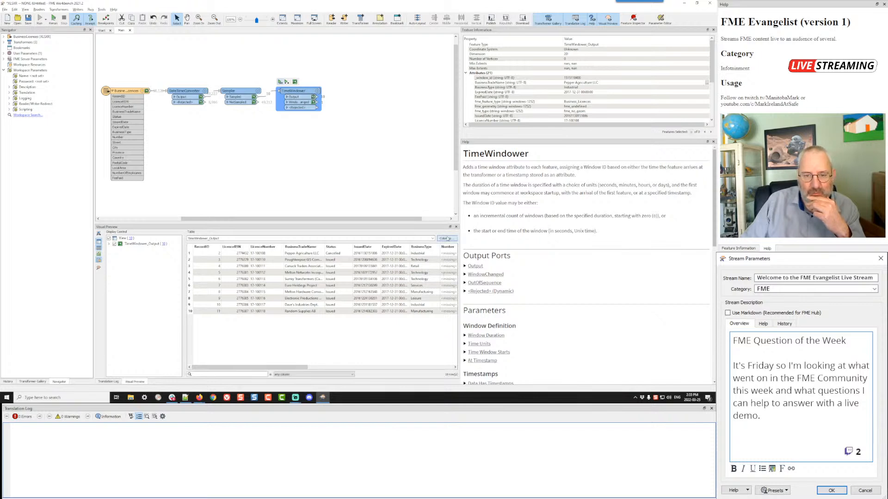
Step: Show only _window_id and IssuedDate in the new TimeWindower output preview and widen the IssuedDate column
click(447, 238)
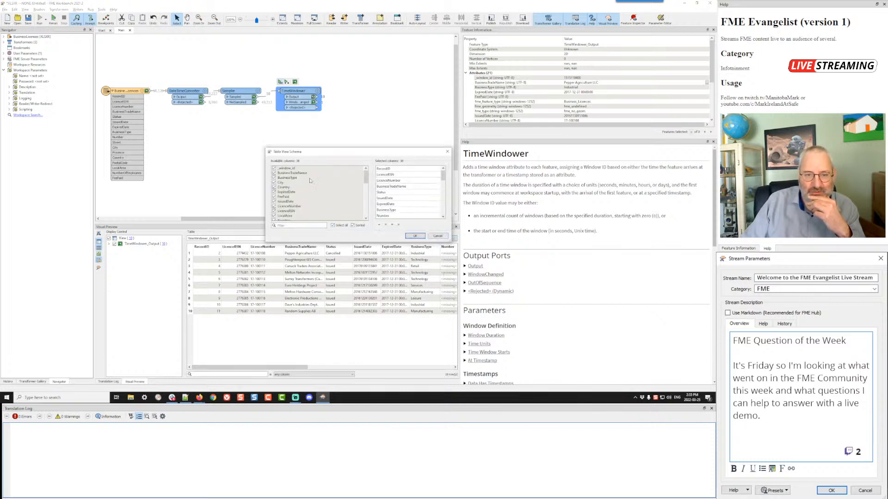
click(332, 225)
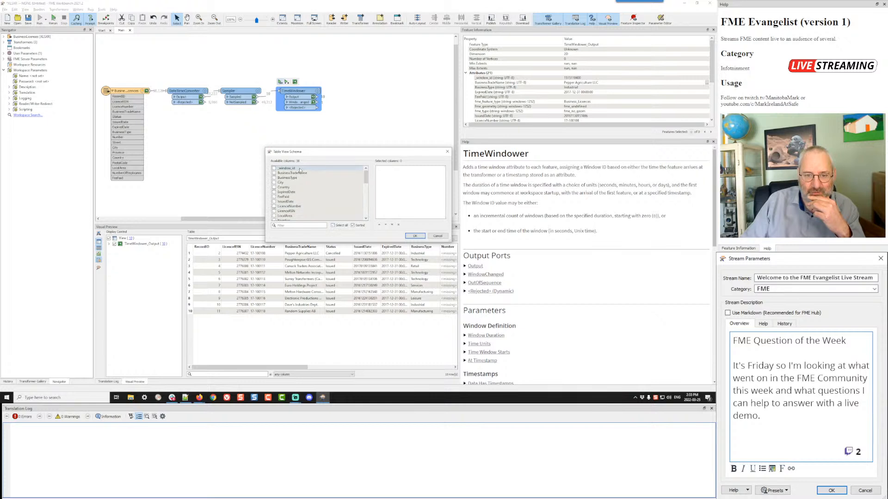
click(283, 169)
click(285, 201)
click(408, 237)
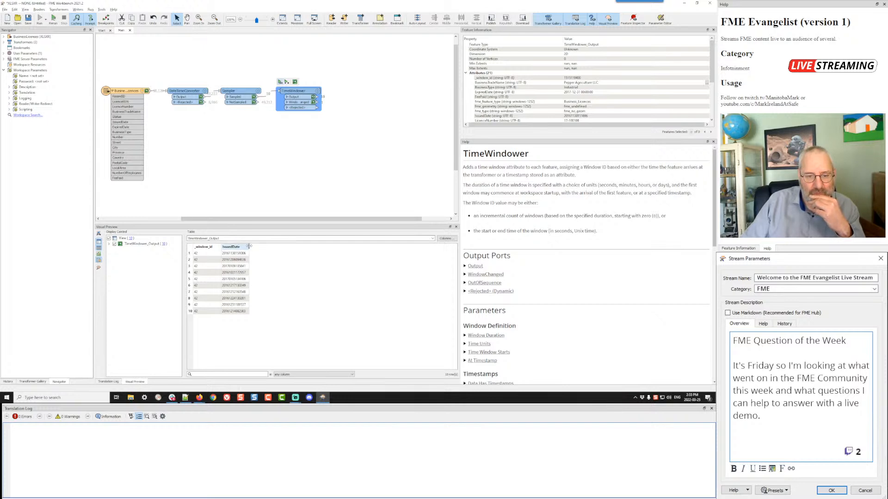
drag(250, 247, 275, 246)
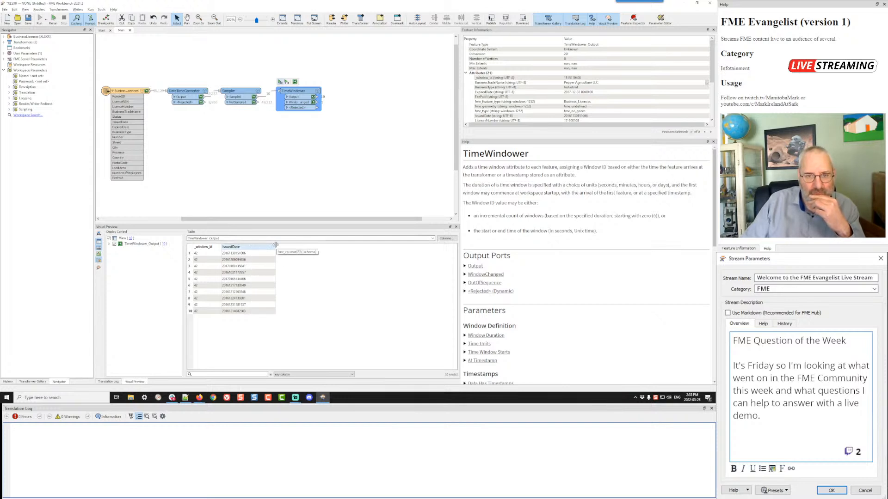
Step: Insert an AttributeManager on the connection between the Sampler and the TimeWindower and place it beneath the Sampler
click(266, 97)
text(attrm)
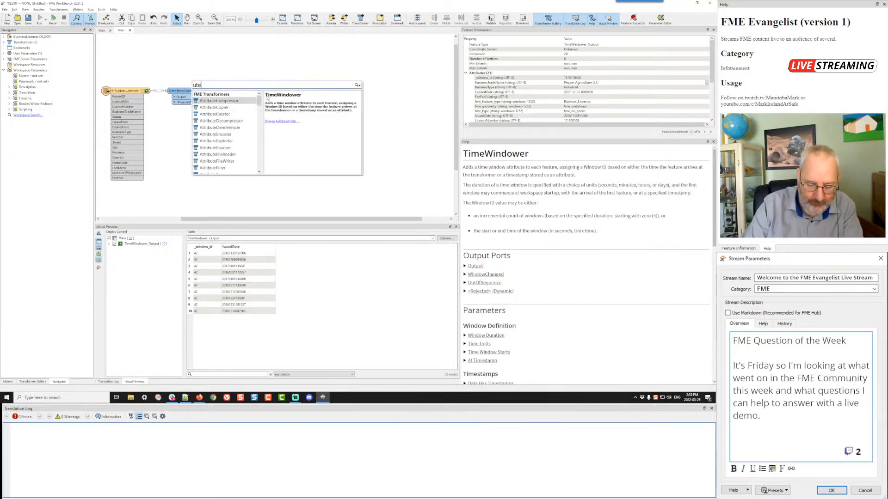
key(Return)
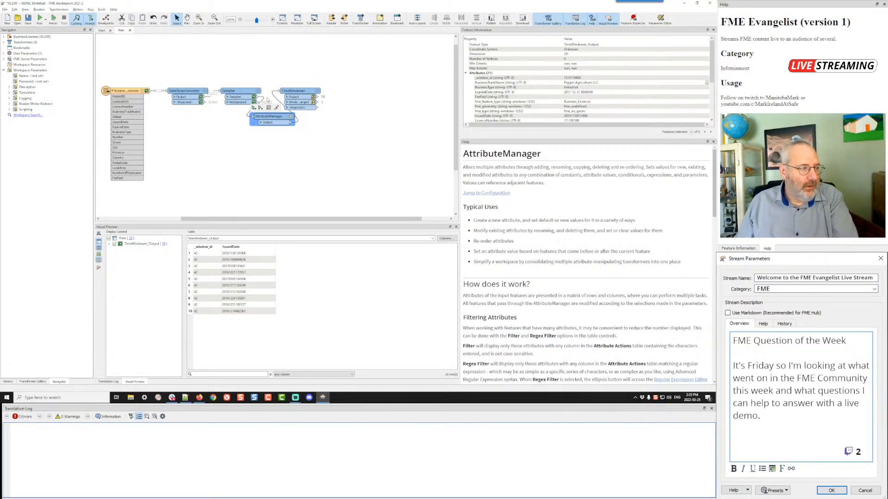
drag(269, 117, 237, 116)
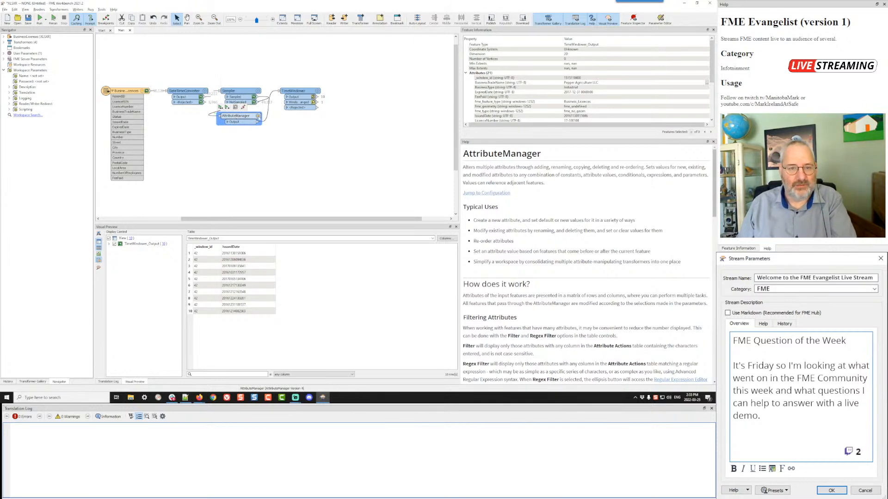
Step: Set the action of all the AttributeManager's existing attributes, from RecordID to FeePaid, to Remove
click(258, 117)
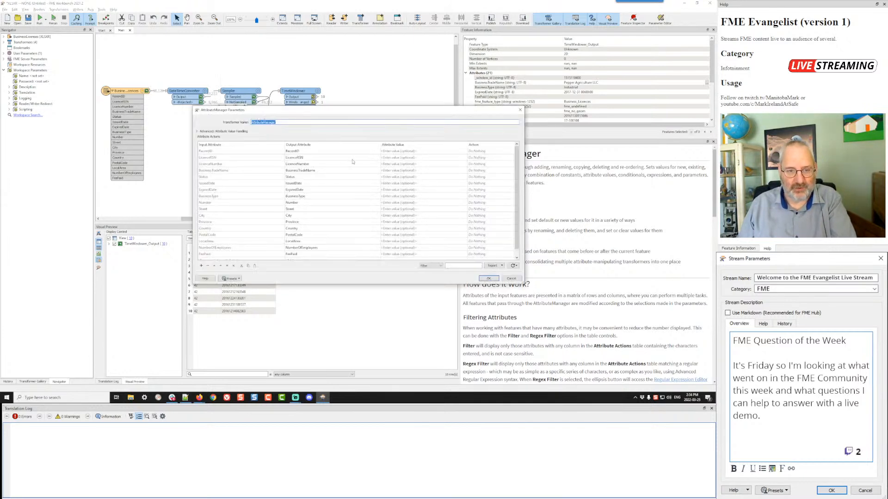
click(238, 152)
scroll(225, 240, down, 1)
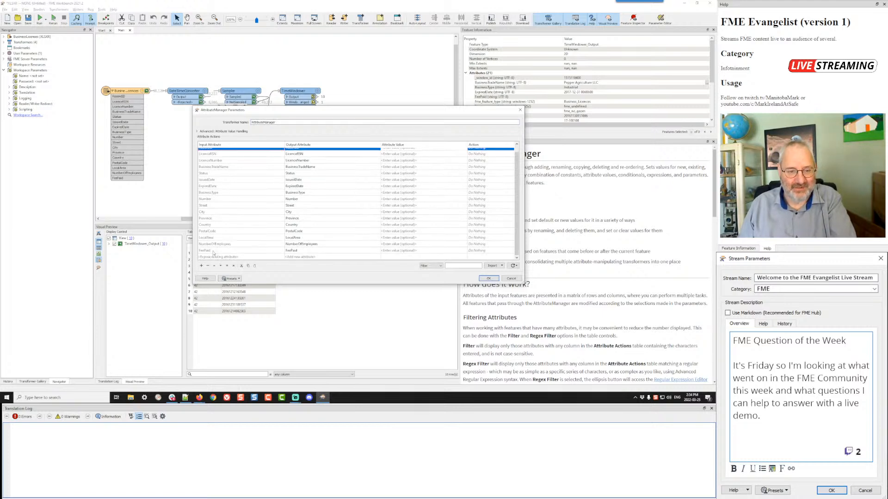
shift+click(212, 251)
click(208, 266)
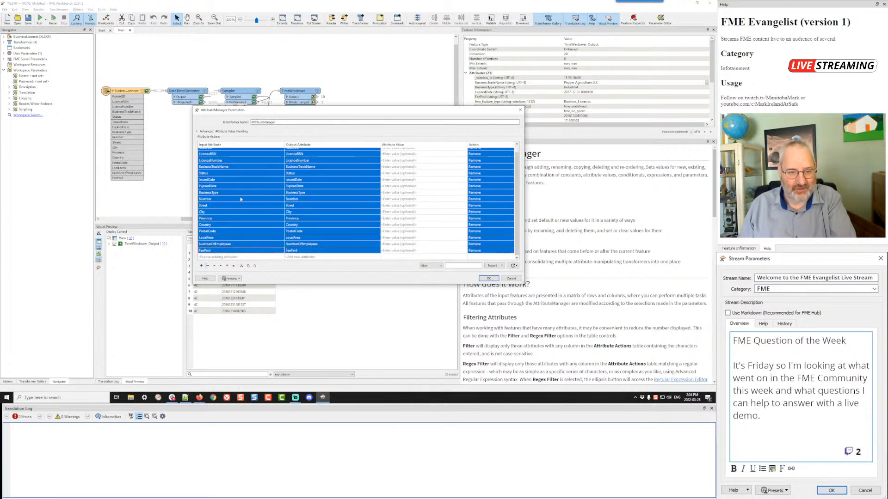
Step: Exclude IssuedDate from the removals so it is kept, and apply the AttributeManager's parameters
click(236, 179)
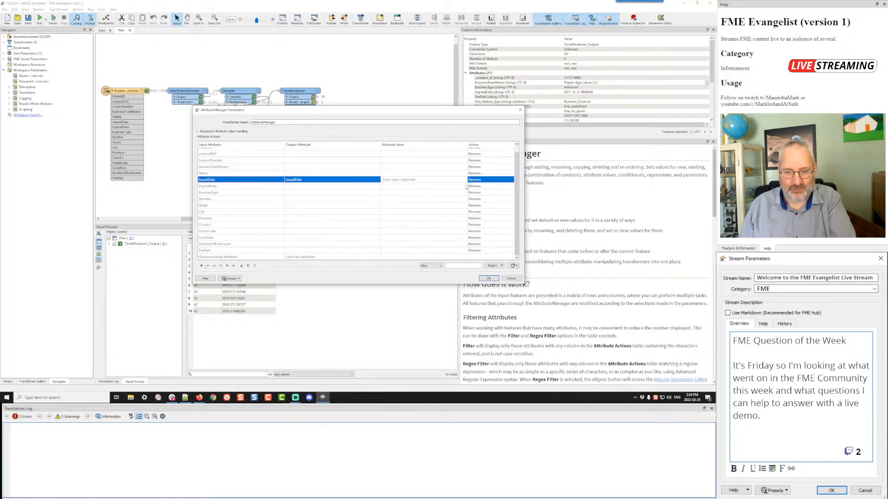
click(489, 180)
click(488, 179)
click(484, 188)
click(488, 278)
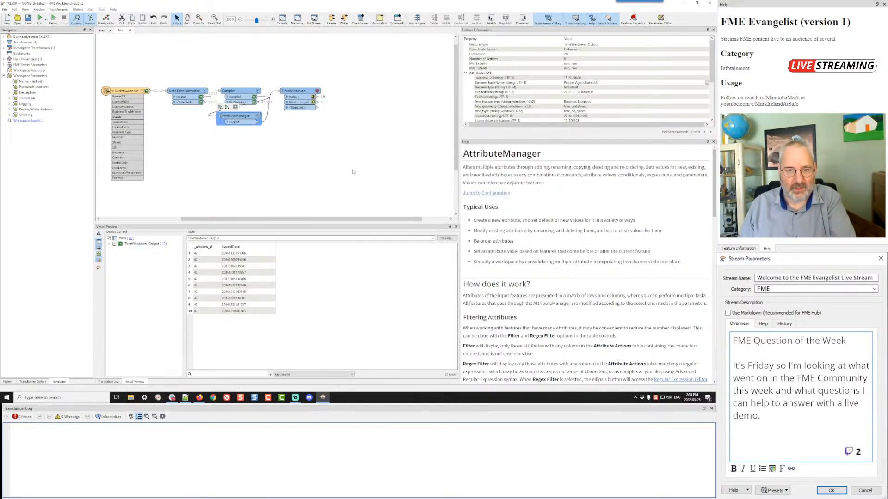
Step: Set the TimeWindower's Timestamp Attribute to IssuedDate and rerun the workspace to the TimeWindower
click(317, 91)
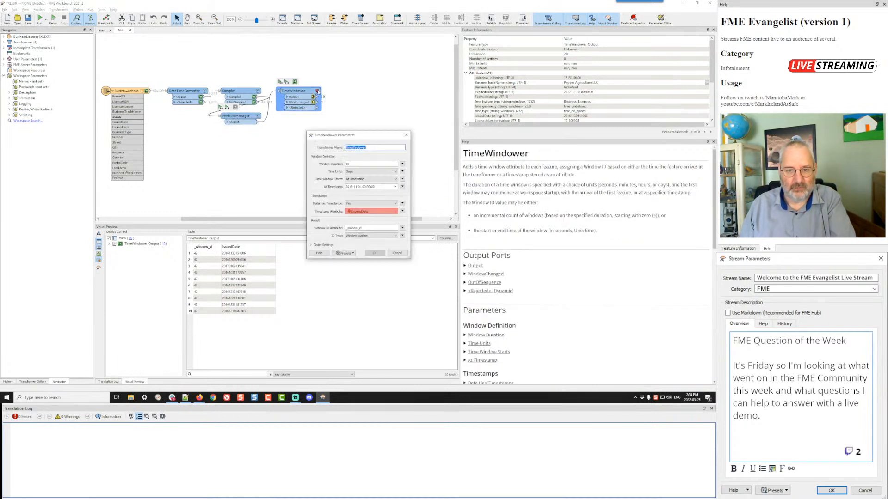
click(373, 211)
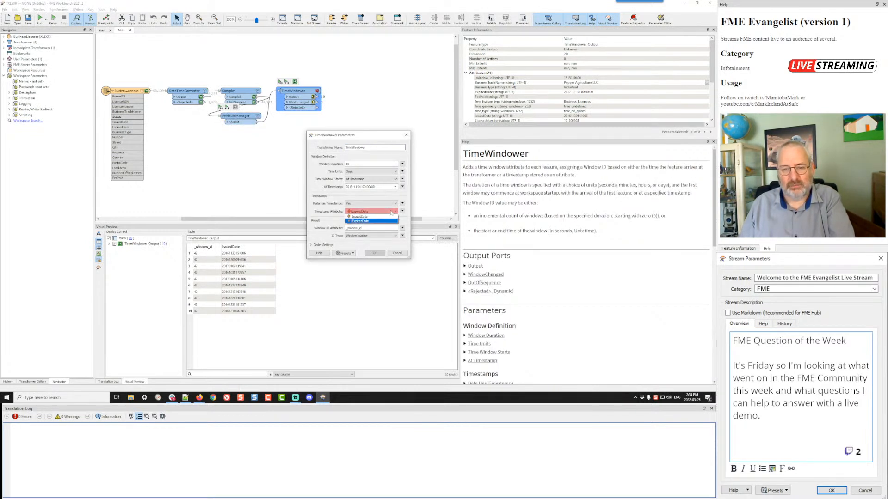
click(375, 216)
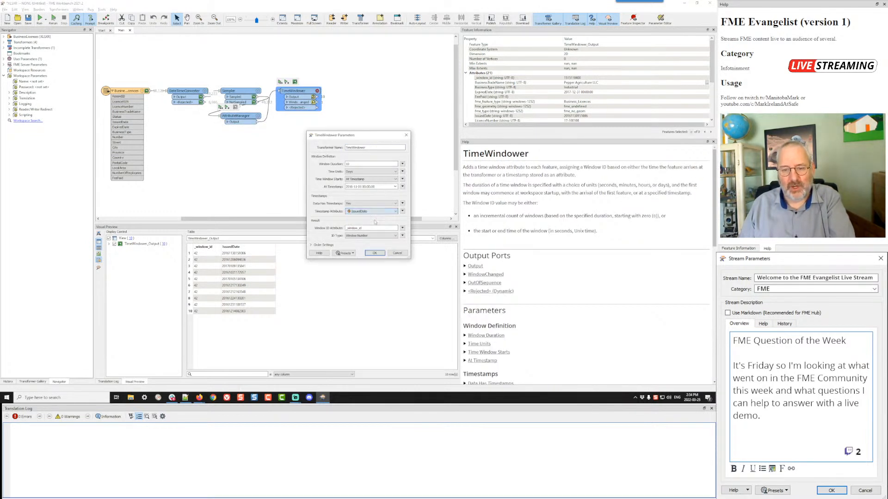
click(374, 253)
click(280, 82)
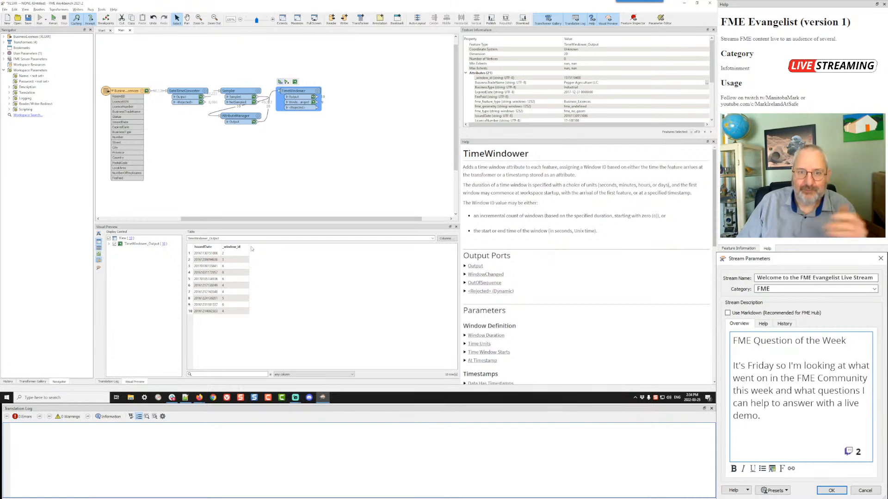
drag(311, 92, 315, 99)
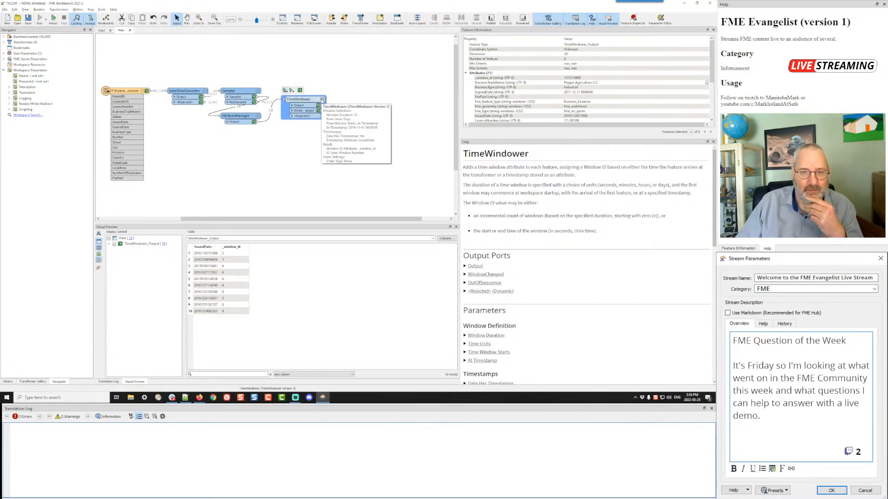
click(322, 100)
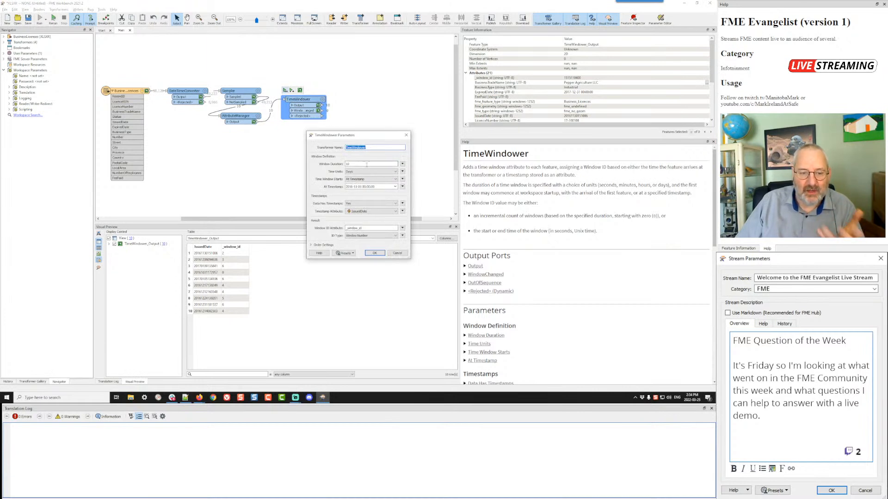
click(373, 254)
click(205, 273)
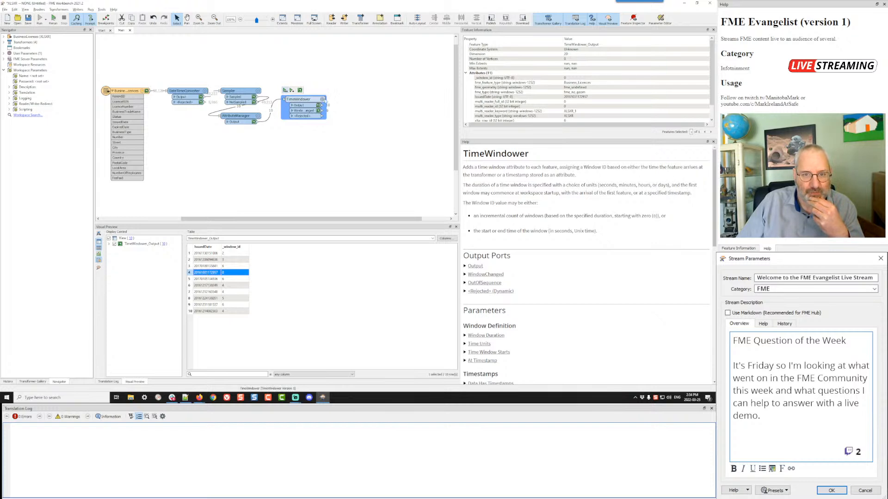
click(323, 100)
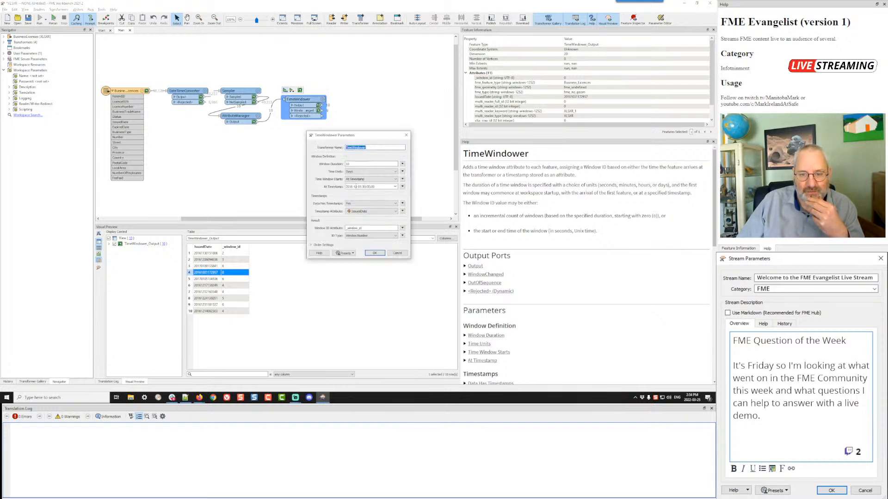
click(355, 186)
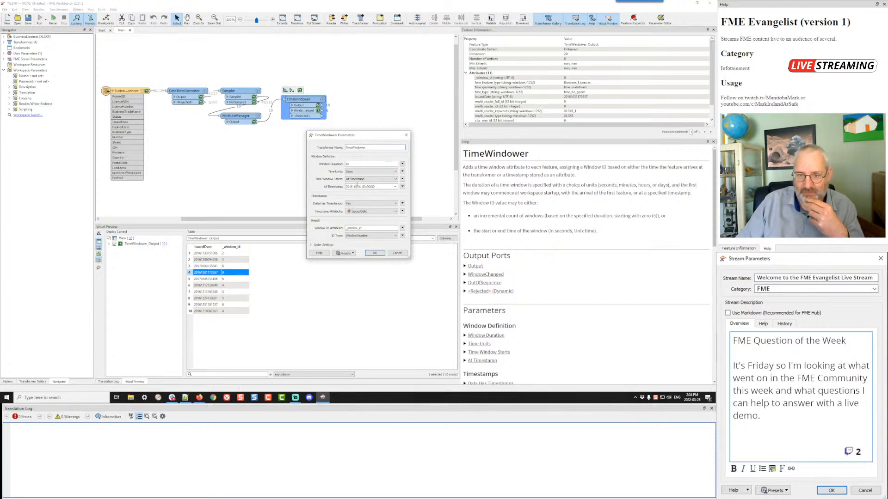
click(375, 252)
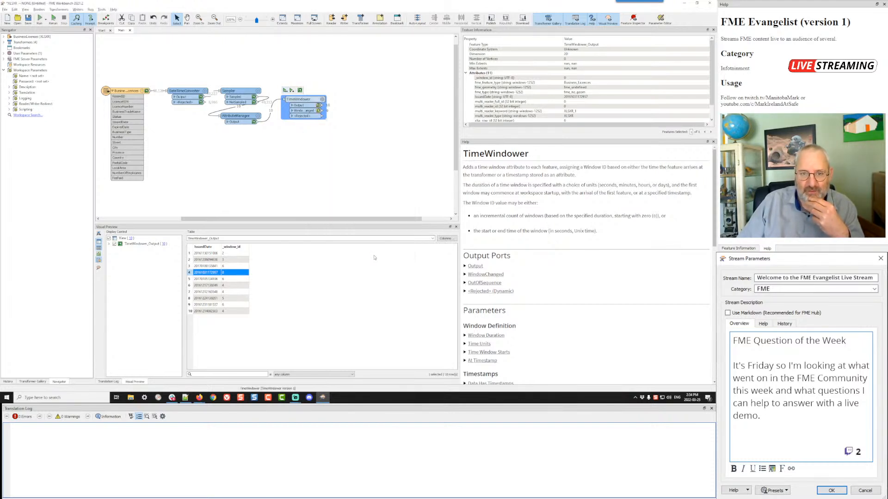
click(284, 90)
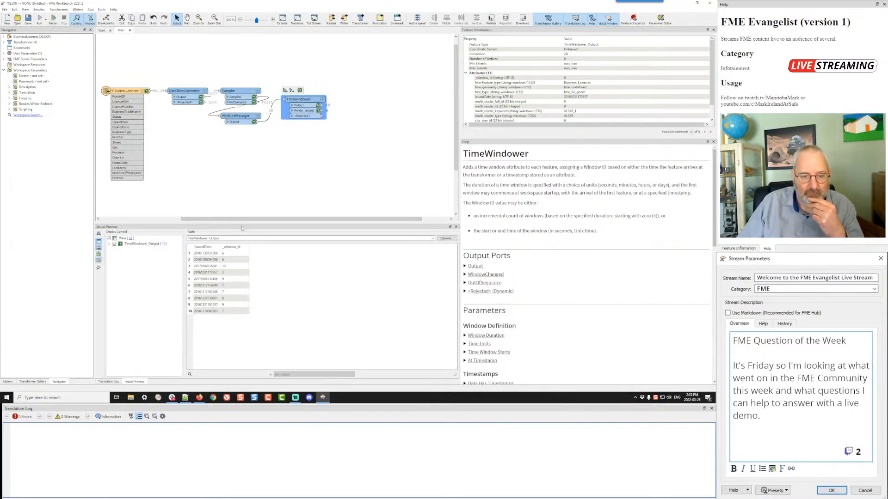
click(229, 273)
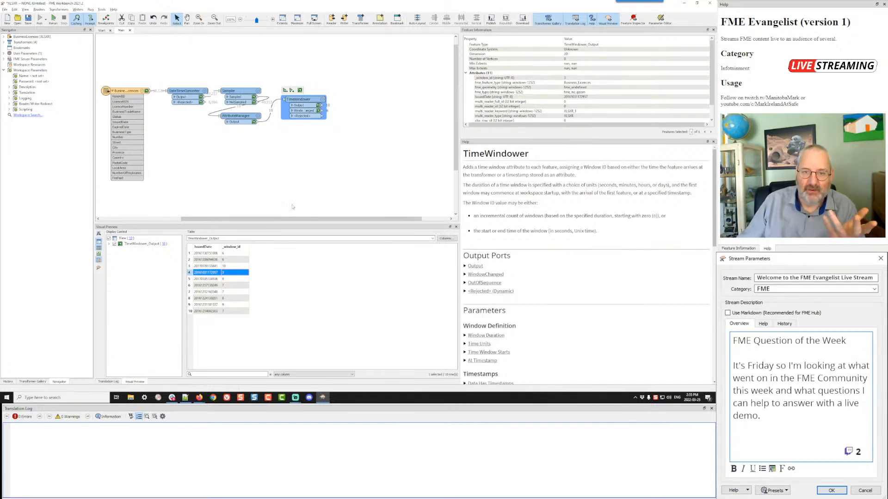
Step: Set the TimeWindower's window duration to 1 day, rerun to it and compare several records' window numbers with their issue dates
click(322, 99)
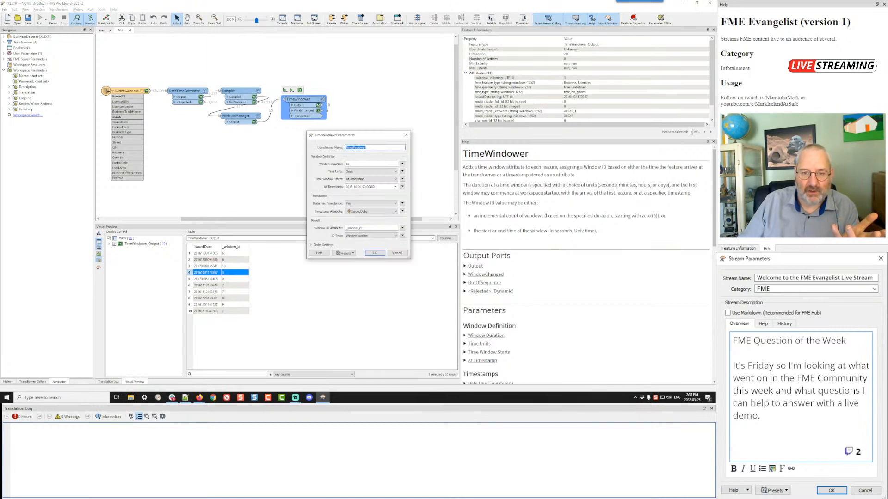
double_click(348, 164)
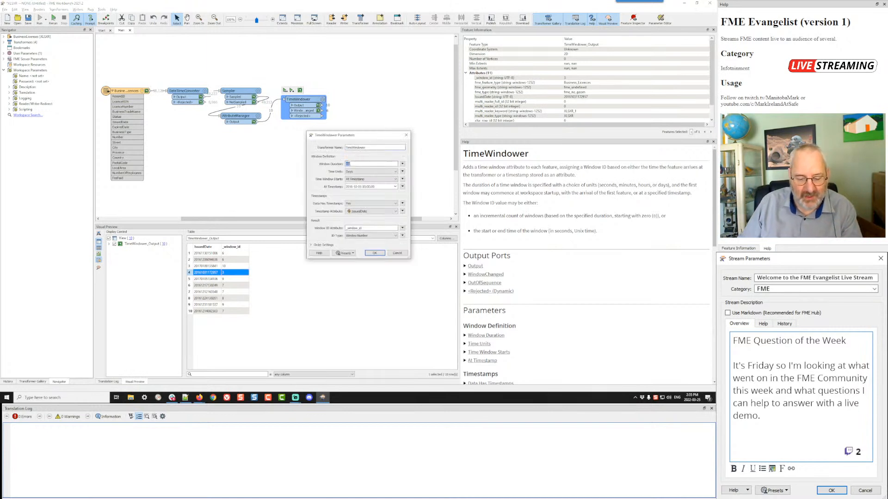
click(375, 253)
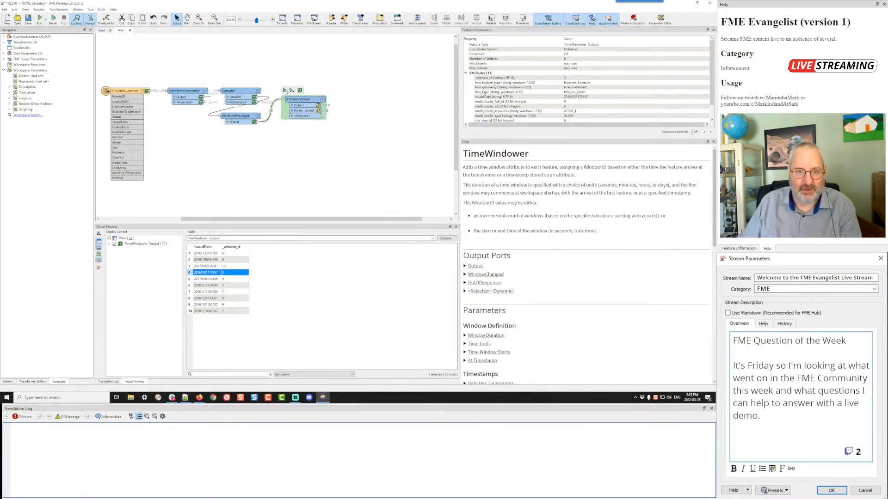
click(285, 91)
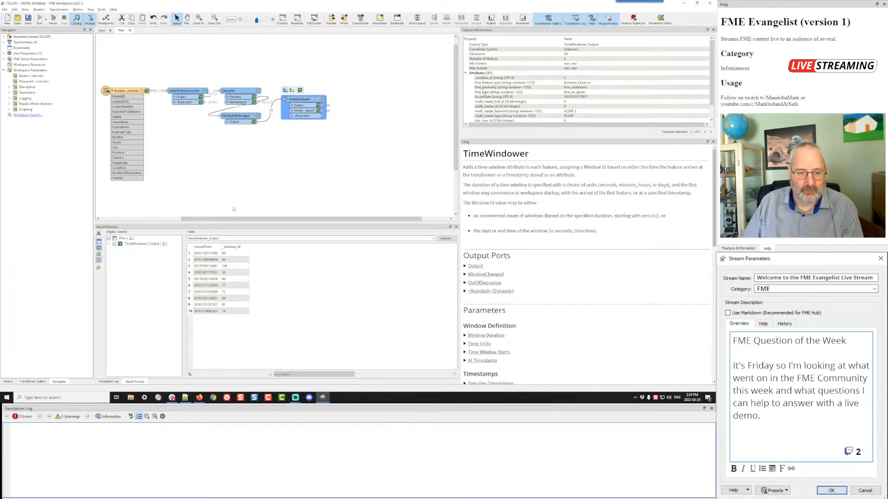
click(237, 267)
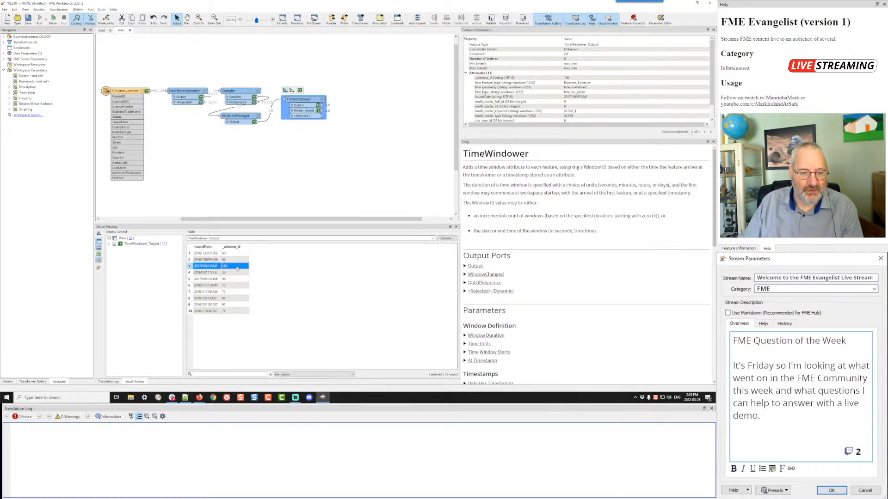
click(230, 280)
click(230, 291)
click(230, 298)
click(229, 305)
Step: Set the TimeWindower's window duration to 4 hours, rerun the workspace to it and check the fourth record's window number
click(323, 99)
click(356, 164)
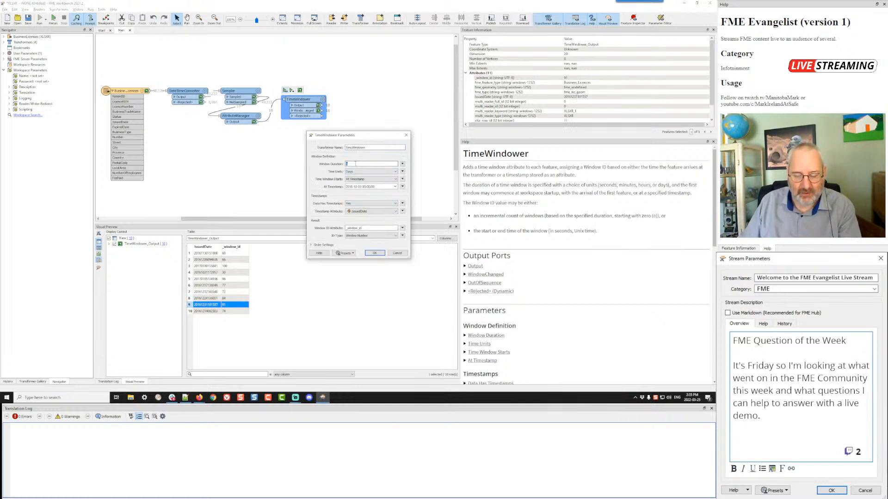
text(4)
click(354, 171)
click(353, 184)
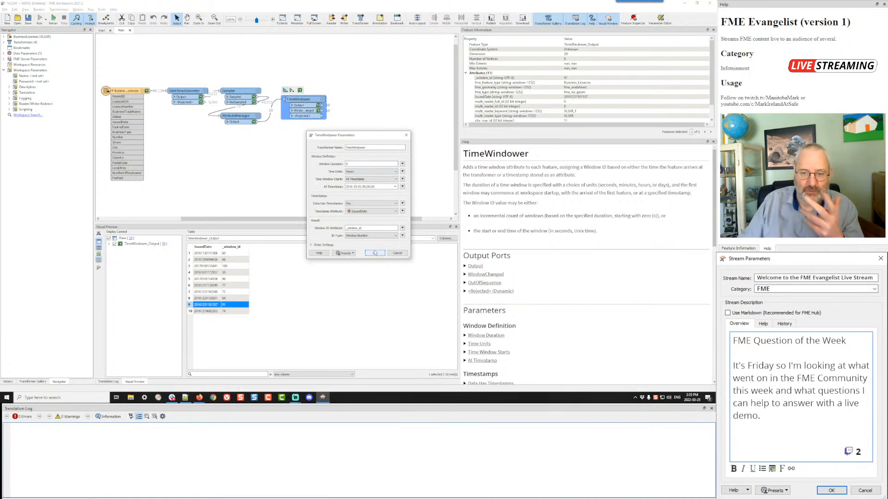
click(375, 253)
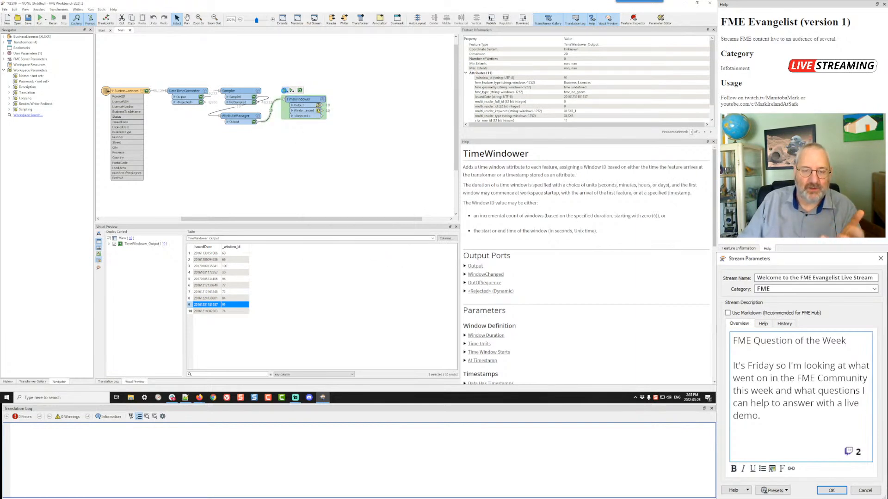
click(284, 90)
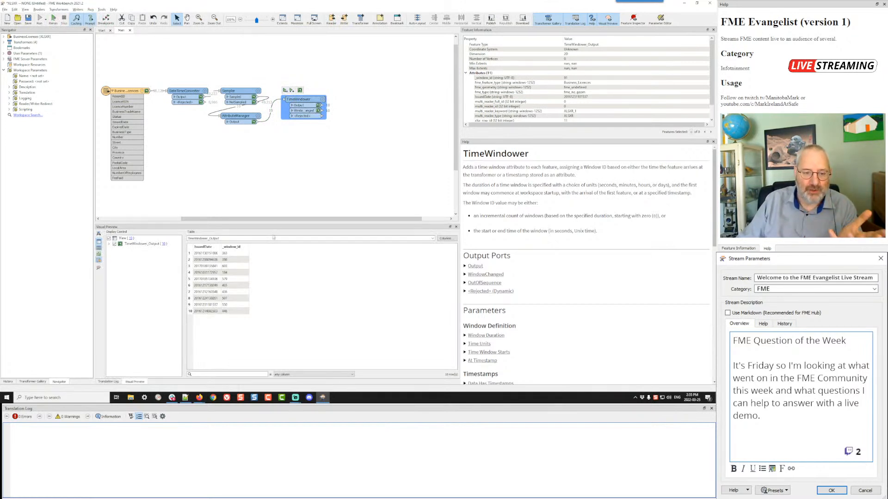
click(236, 273)
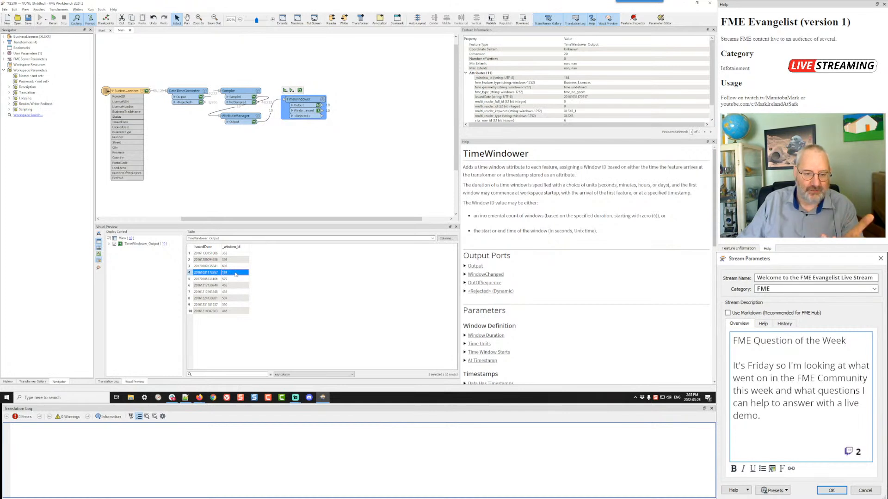
Step: Add a LineBuilder beside the TimeWindower and connect it to the TimeWindower's Output port
click(376, 113)
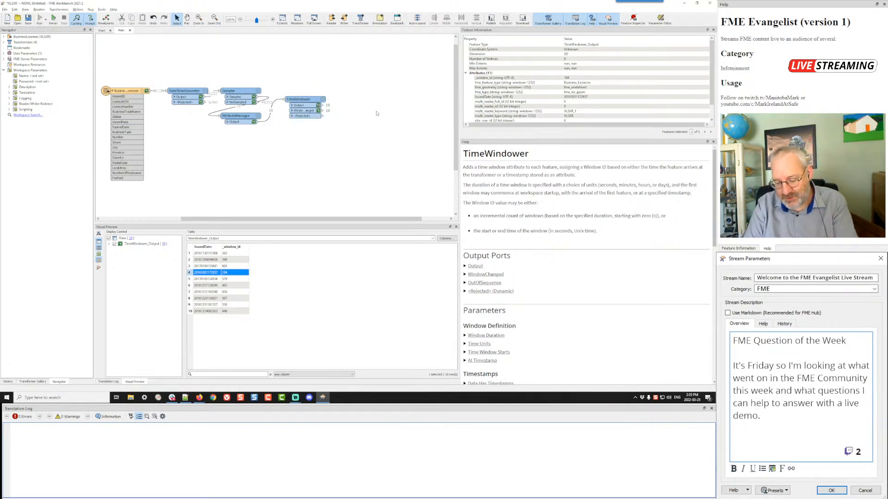
text(lin)
key(Return)
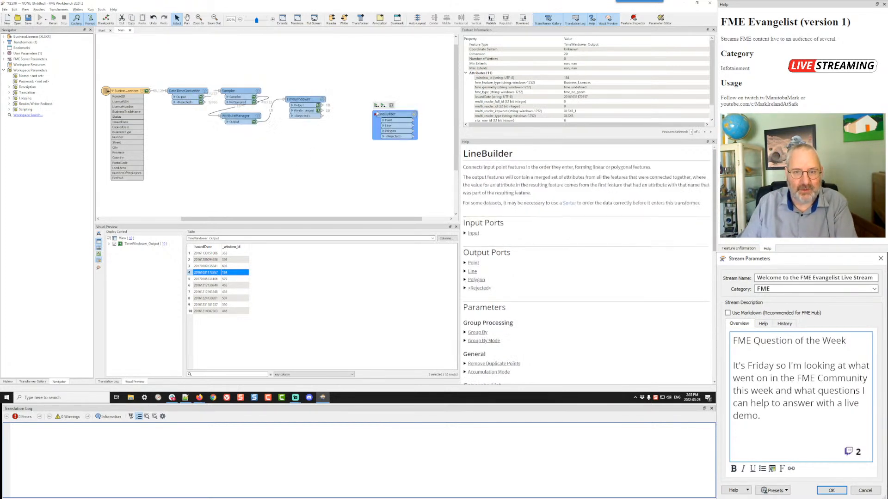
mouse_move(323, 105)
mouse_down()
mouse_move(386, 113)
mouse_move(369, 105)
mouse_up()
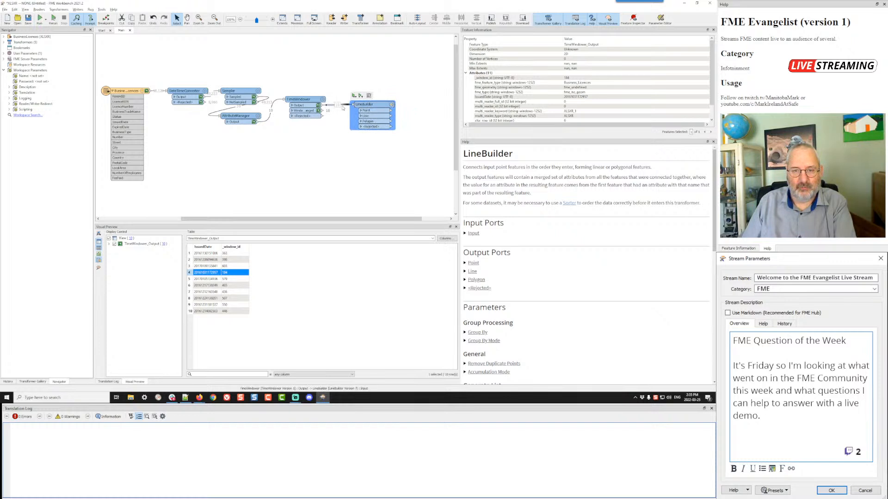
Step: Enable group processing in the LineBuilder, group by _window_id and apply the parameters
click(391, 105)
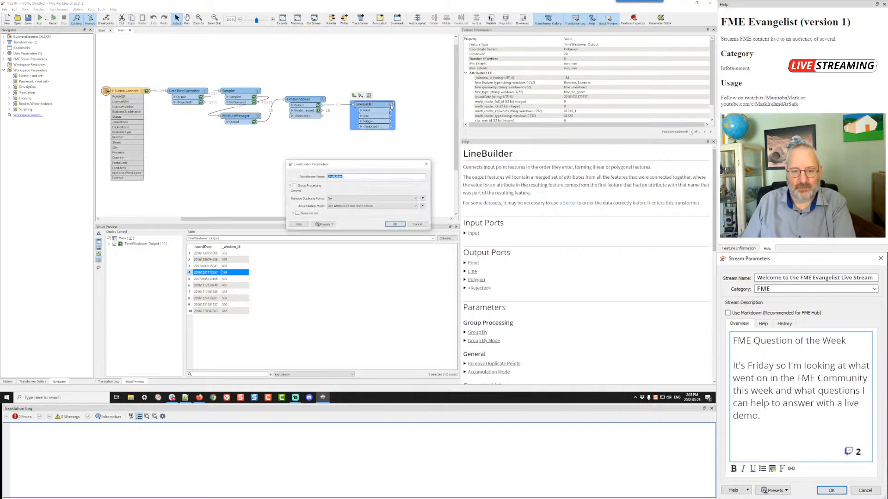
click(305, 186)
click(415, 194)
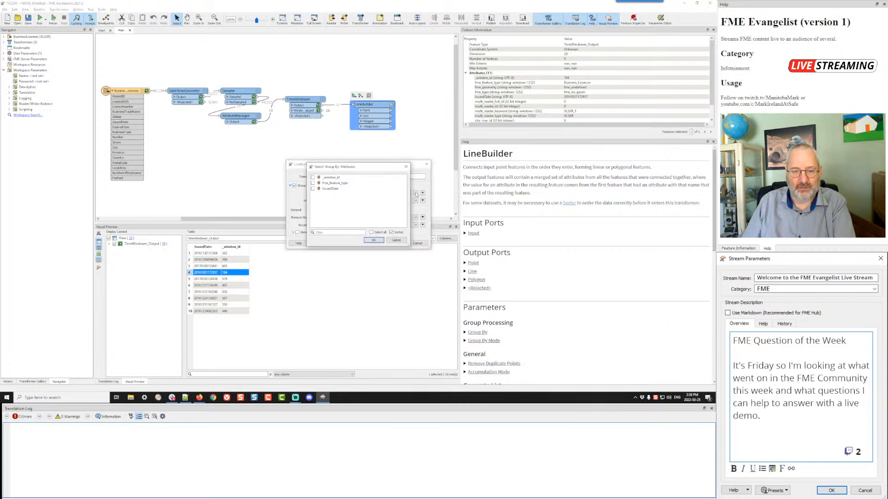
click(313, 178)
click(374, 240)
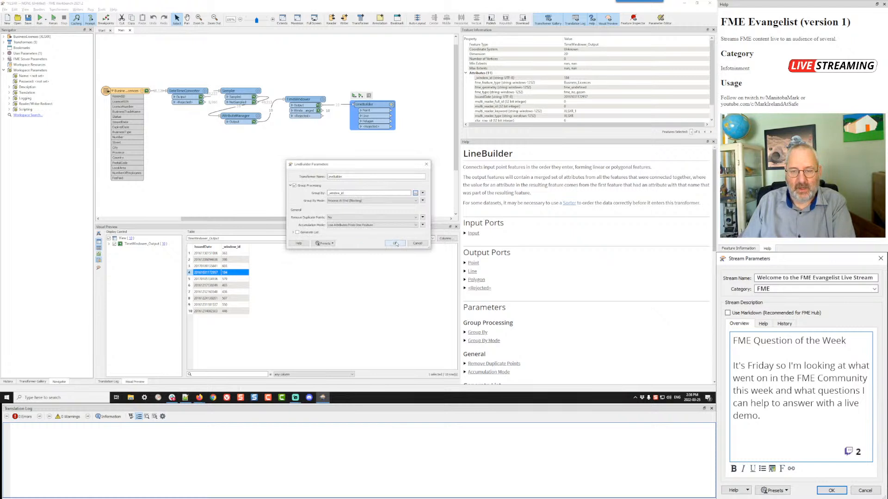
click(400, 244)
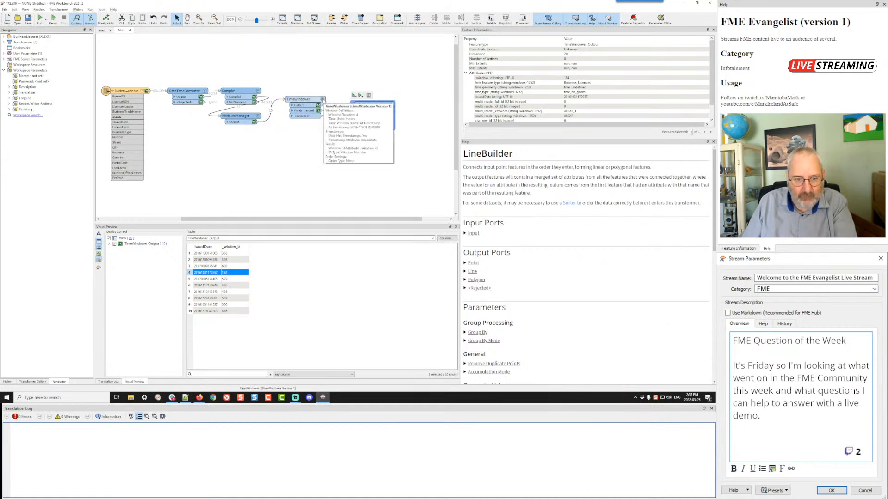
Step: Set the TimeWindower's window duration to 10 days and delete the LineBuilder
click(323, 99)
double_click(362, 164)
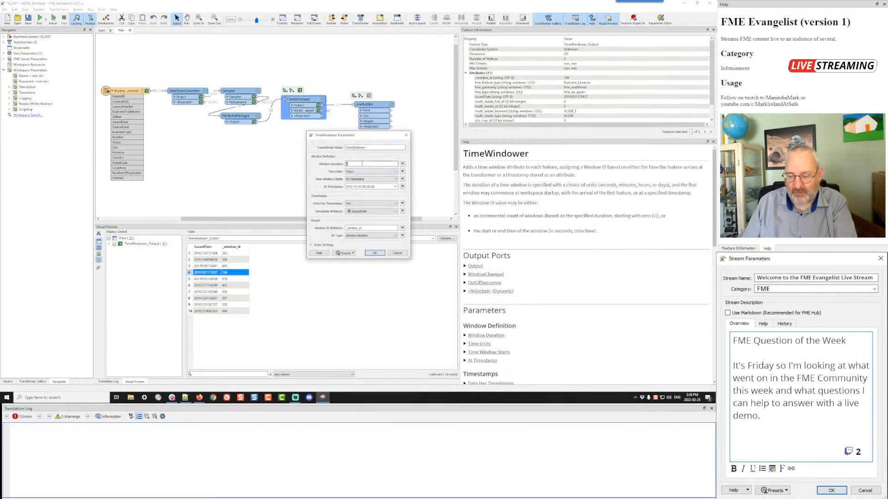
text(10)
click(365, 172)
click(365, 187)
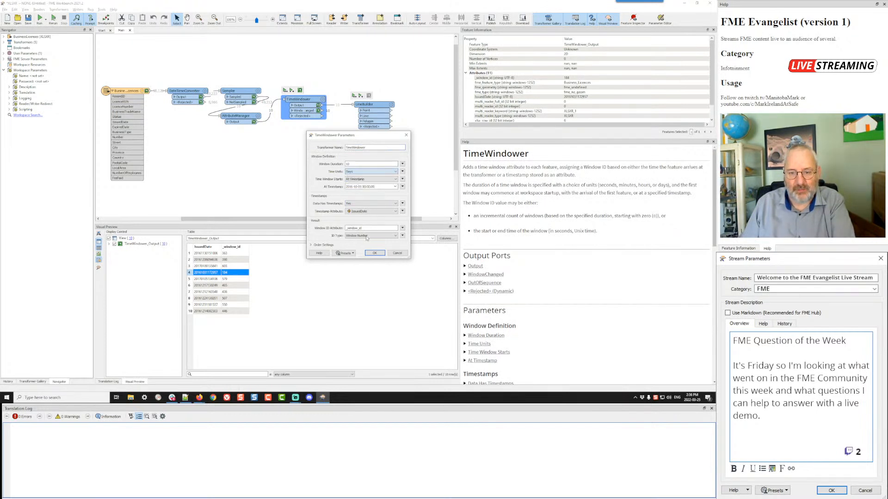
click(376, 253)
click(376, 107)
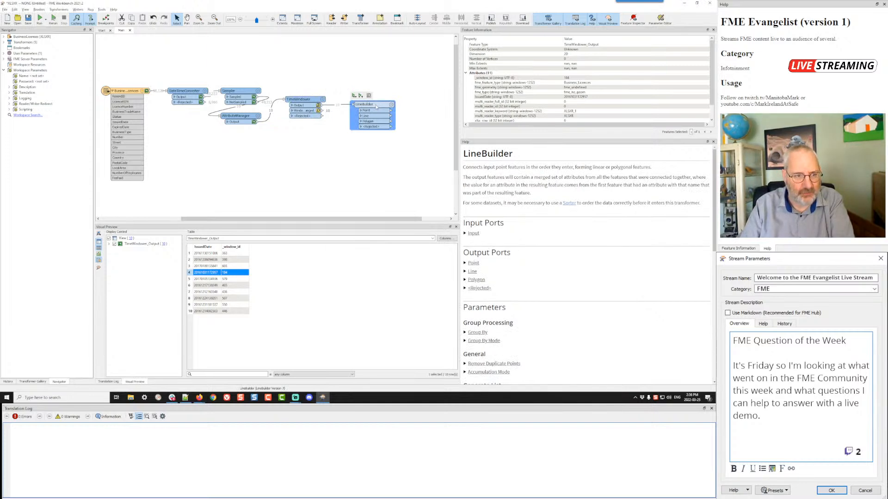
key(Delete)
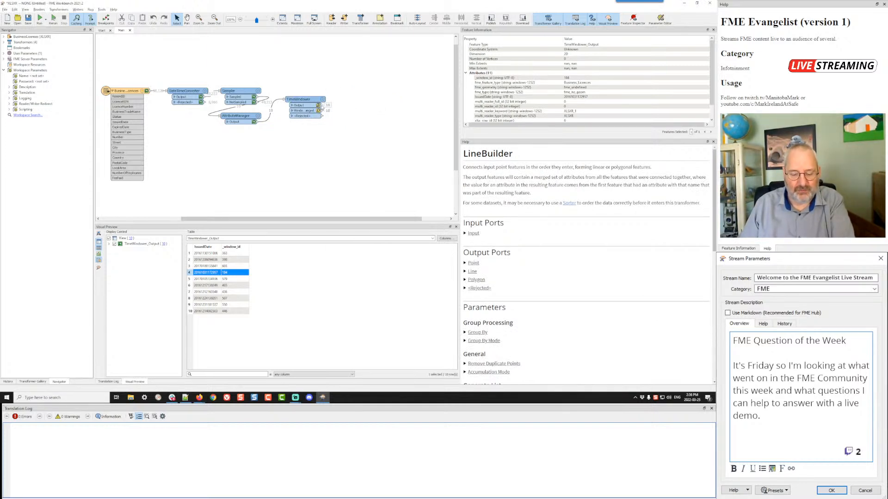
Step: Add an Aggregator beside the TimeWindower, connect it to the TimeWindower's Output port and open its parameters
text(agg)
key(Return)
drag(322, 110, 369, 115)
click(405, 115)
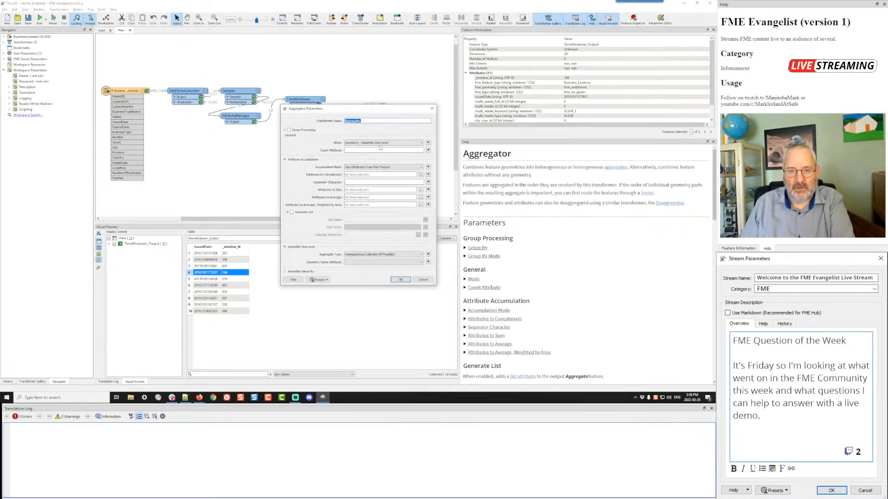
Step: Enable group processing in the Aggregator, group by _window_id and apply the parameters
click(289, 130)
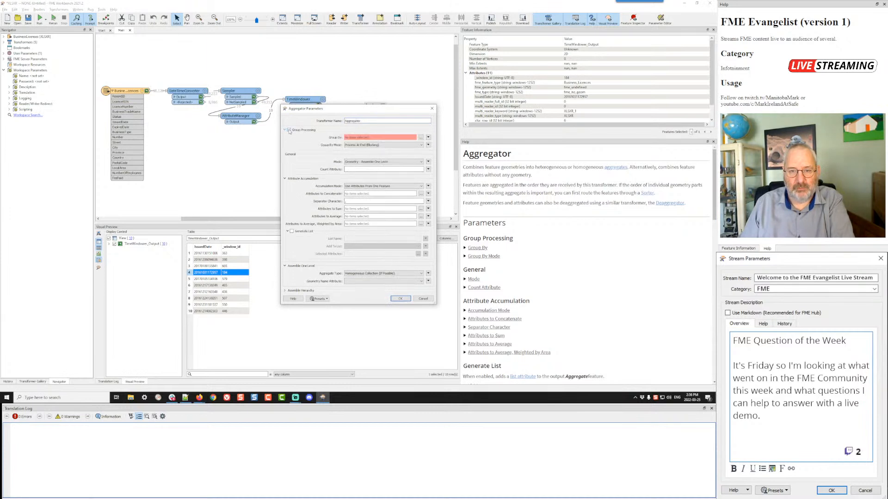
click(420, 138)
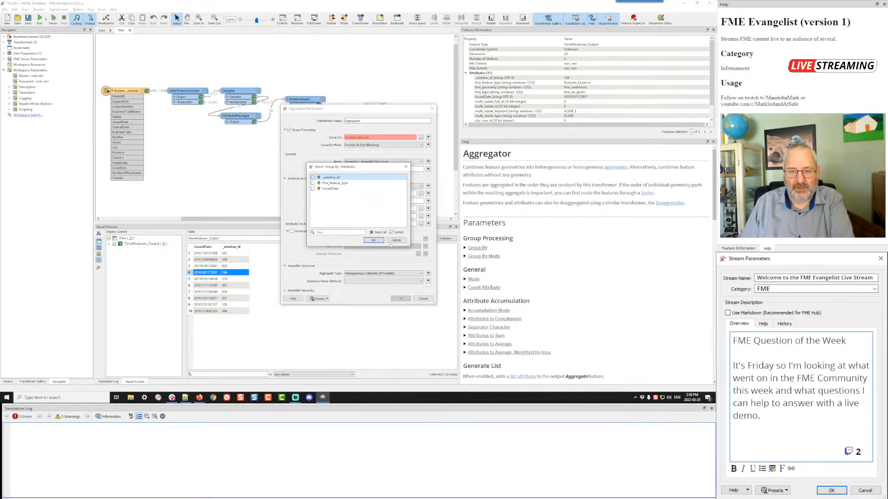
click(374, 240)
click(401, 299)
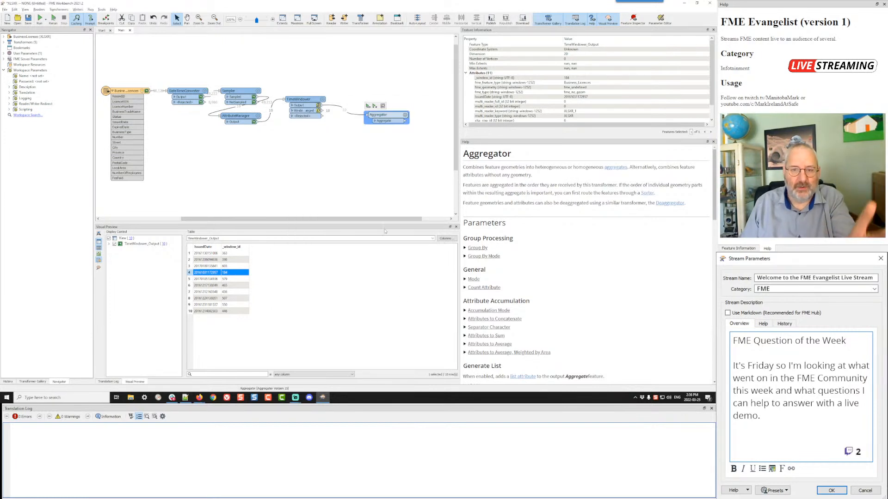
Step: Rerun the workspace and examine which TimeWindower output records share the same _window_id
key(ctrl+r)
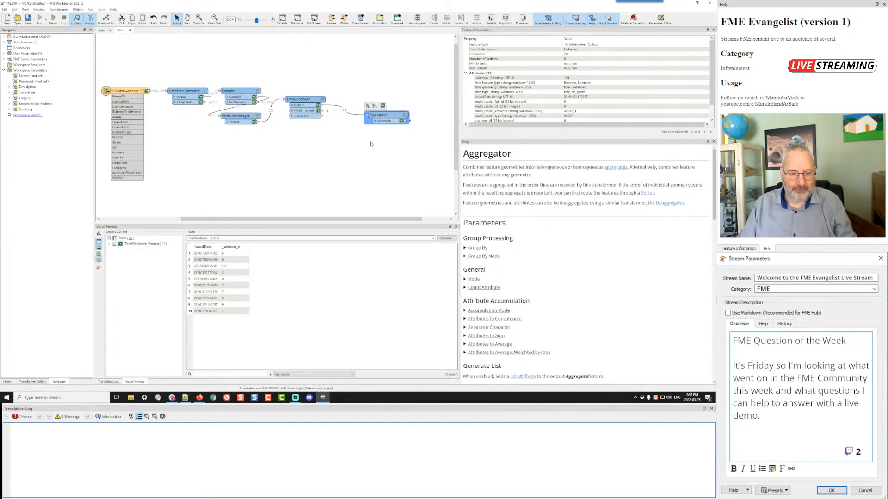
click(228, 262)
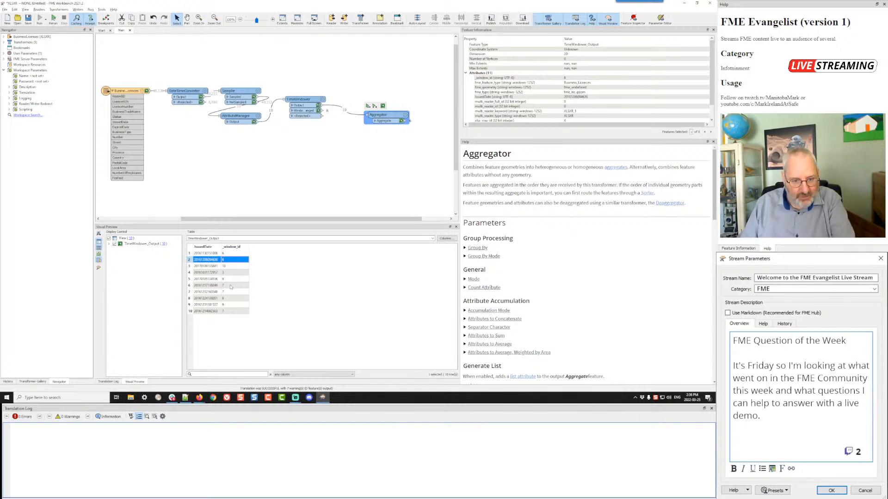
click(230, 311)
ctrl+click(232, 292)
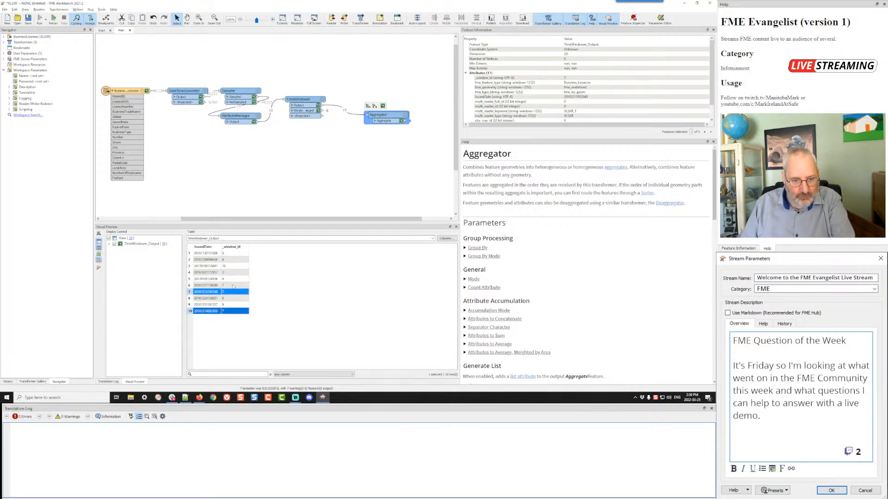
ctrl+click(234, 285)
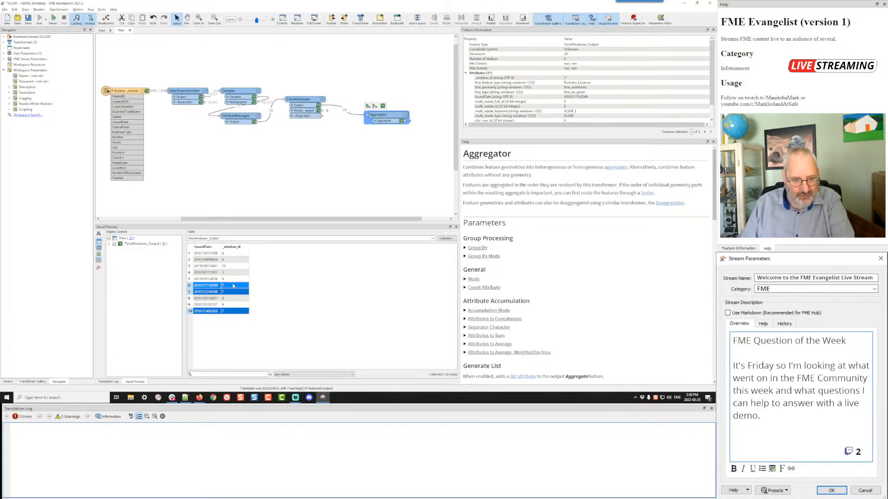
click(232, 298)
click(231, 280)
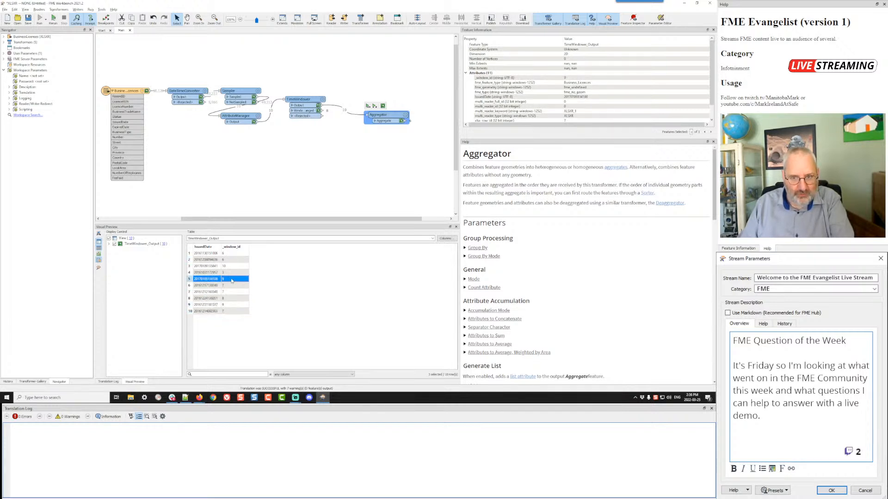
Step: Inspect the Aggregator's output sorted by _window_id and move the Aggregator in line with the TimeWindower
click(387, 116)
drag(388, 115, 367, 97)
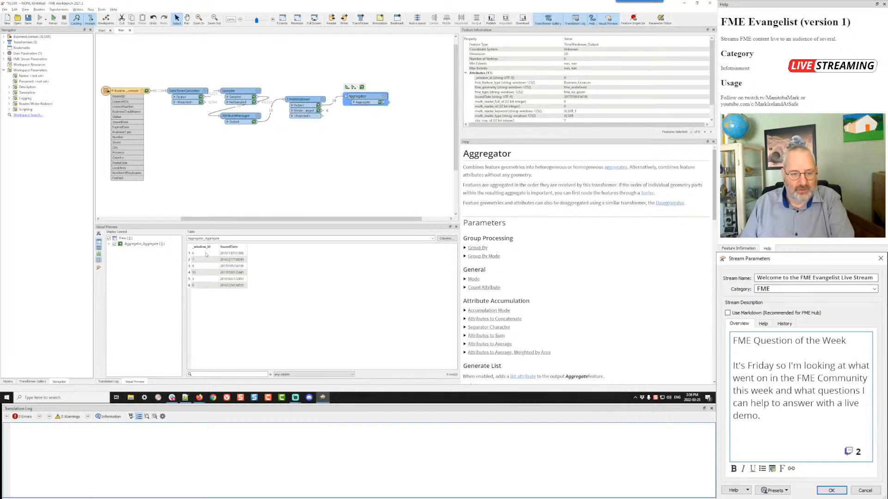
click(223, 247)
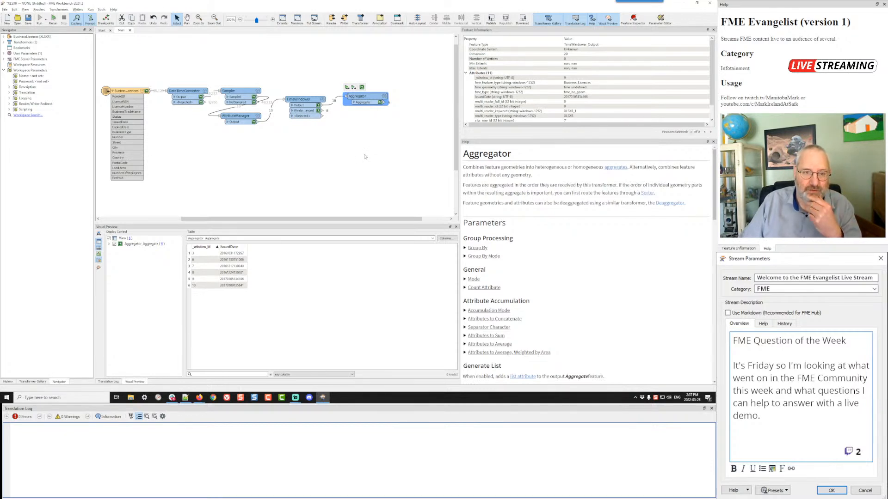
drag(367, 97, 367, 101)
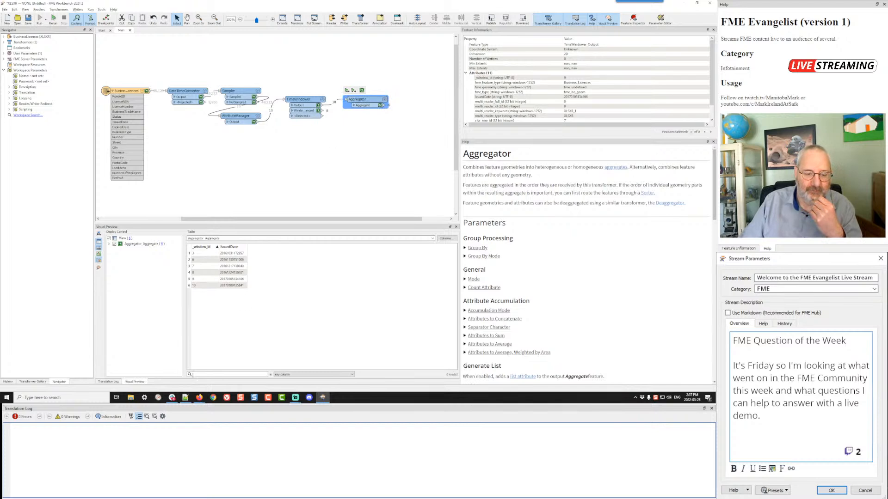
Step: Switch to Firefox to reread the community question about grouping points by datetime, and return to FME Workbench
mouse_move(199, 397)
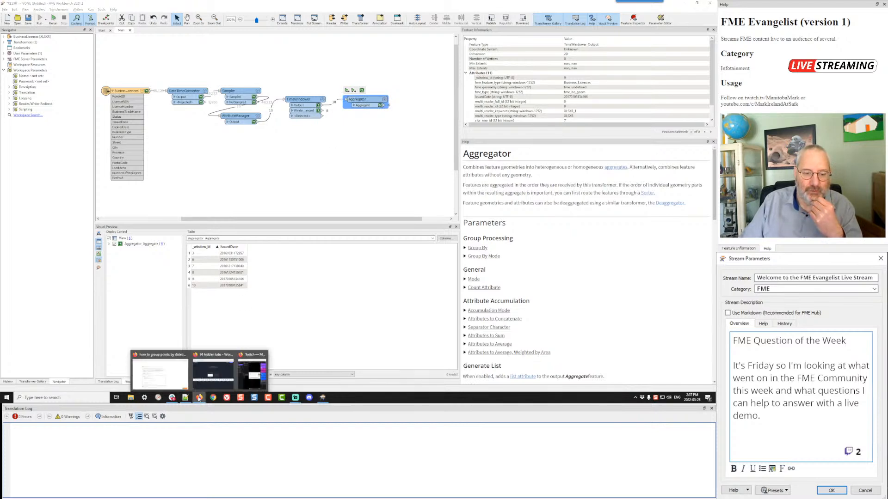
click(155, 375)
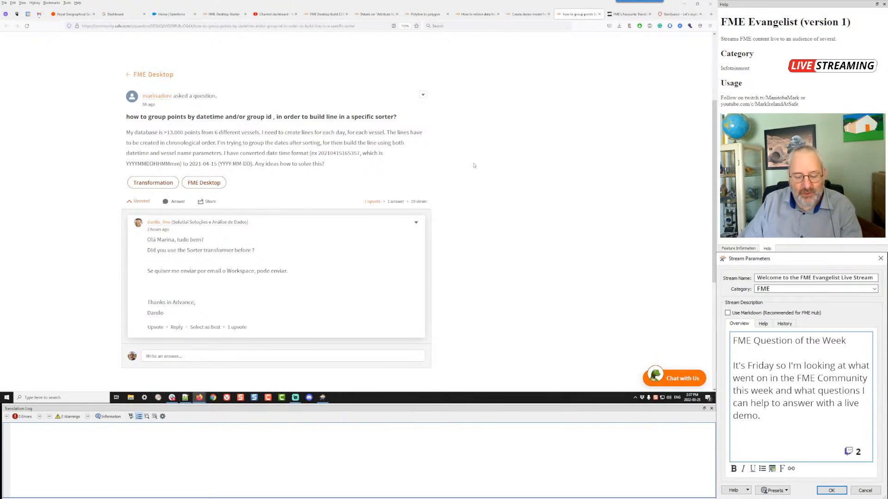
key(alt+Tab)
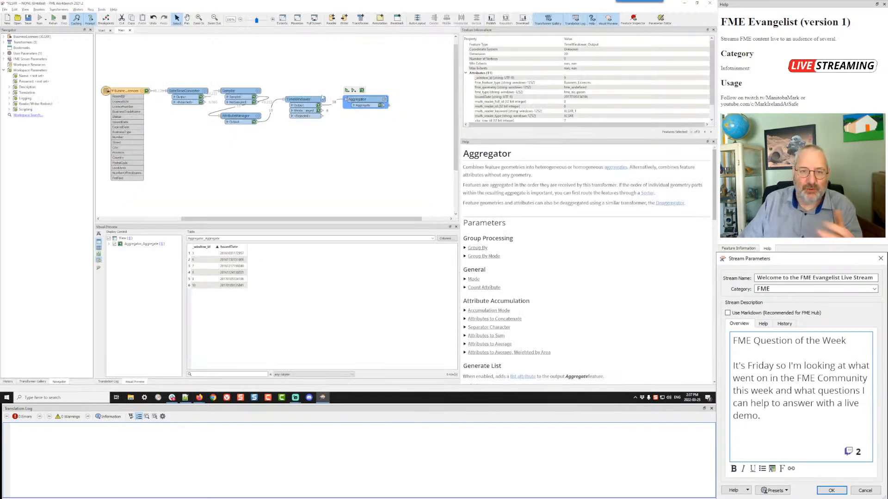
Step: Duplicate the TimeWindower below the original and set the copy to 4-minute windows with Data Has Timestamps set to No
click(308, 100)
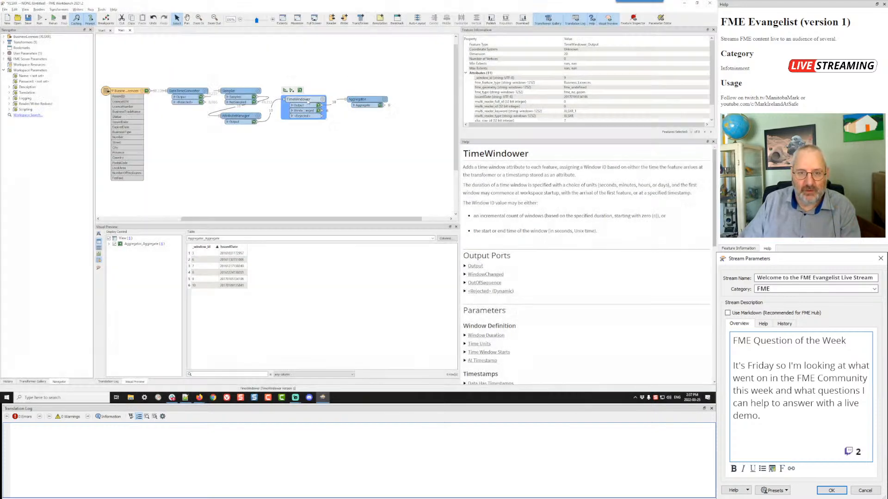
drag(308, 100, 302, 173)
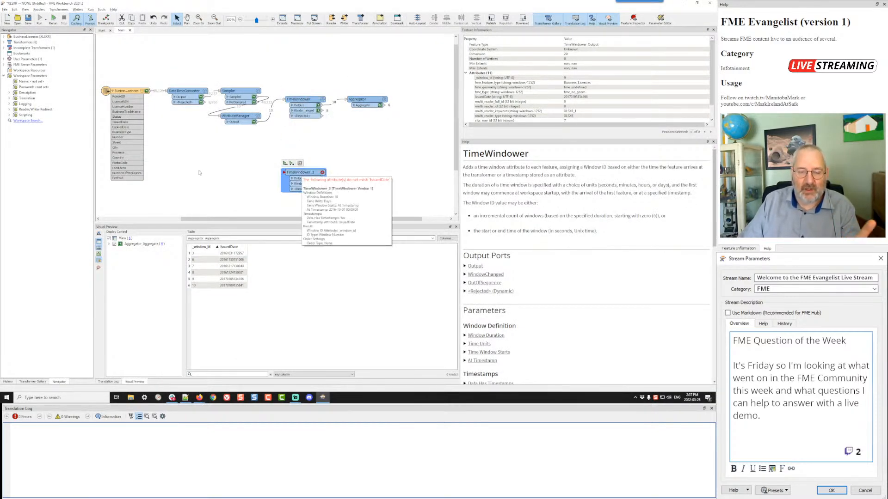
click(322, 172)
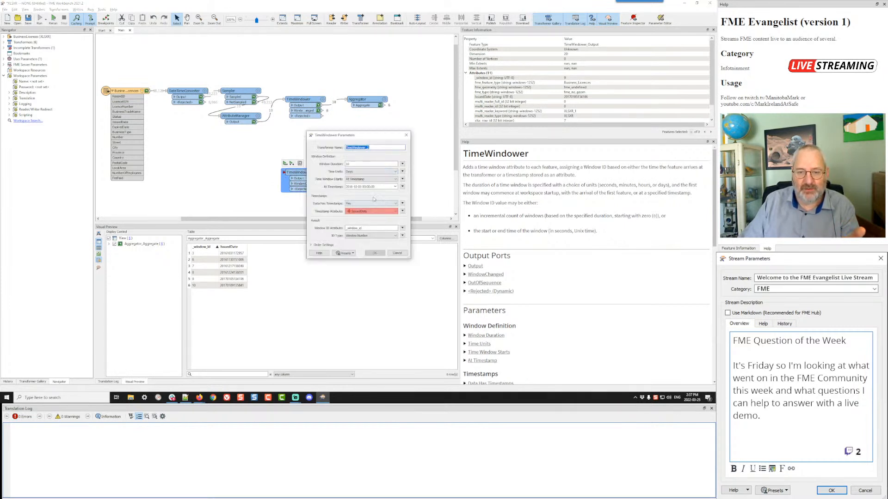
double_click(376, 163)
text(4)
click(365, 171)
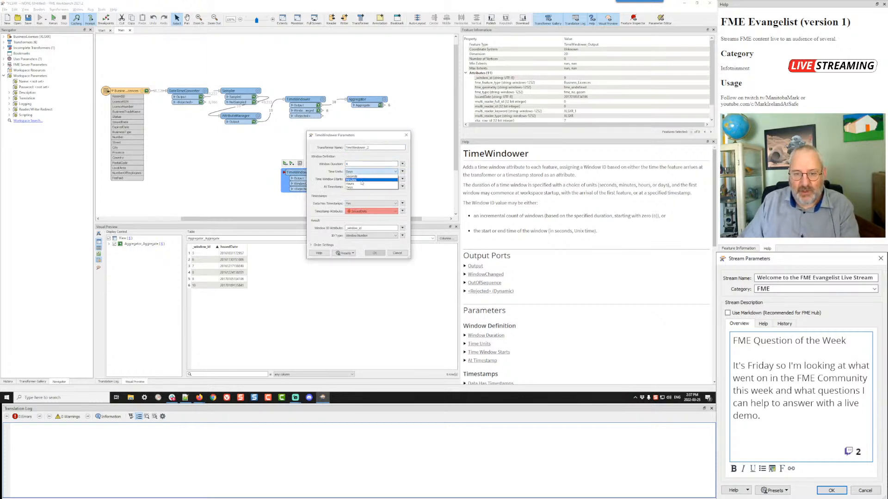
click(362, 180)
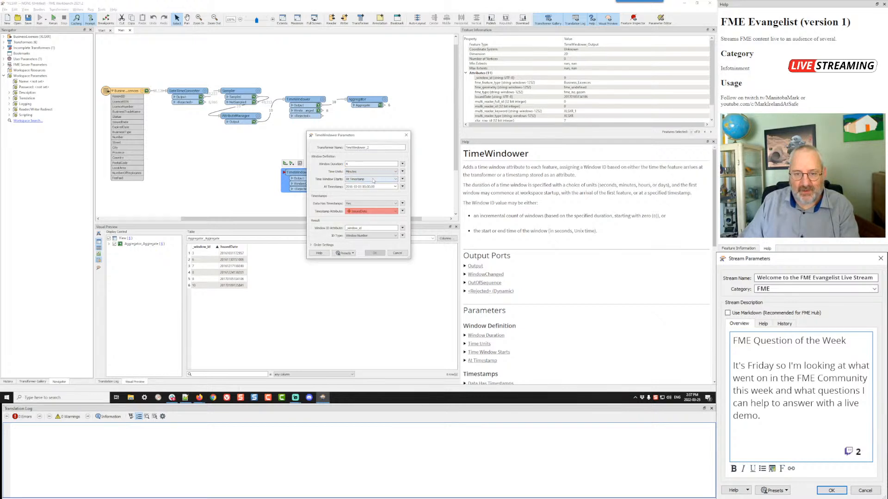
click(372, 204)
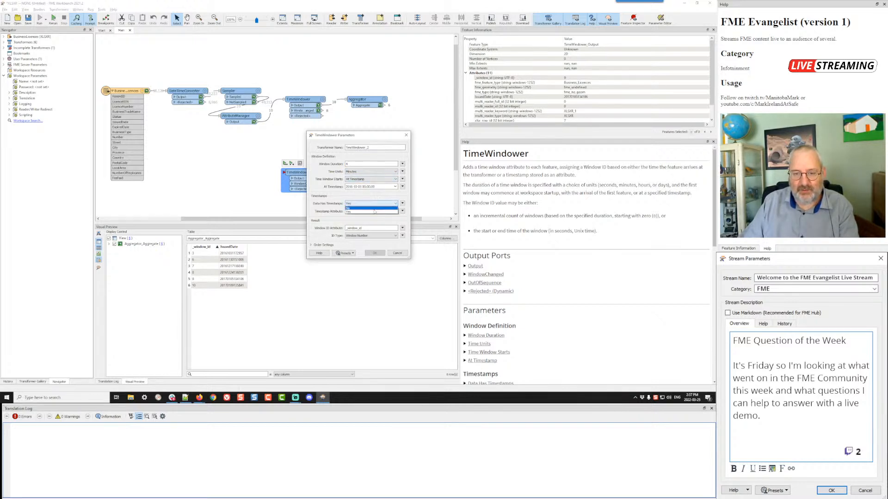
click(375, 208)
click(375, 253)
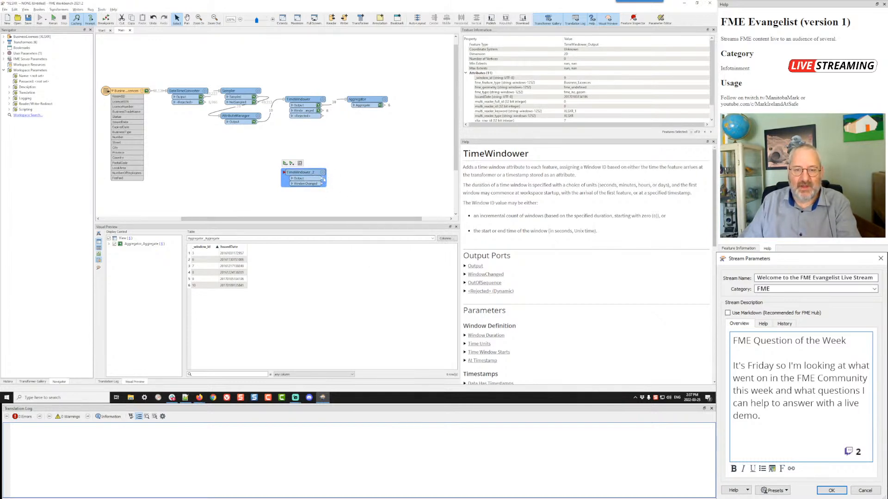
Step: Duplicate the Aggregator beside the copied TimeWindower and set its Group By Mode to Process When Group Changes (Advanced)
click(366, 100)
key(ctrl+d)
drag(366, 100, 356, 172)
double_click(357, 172)
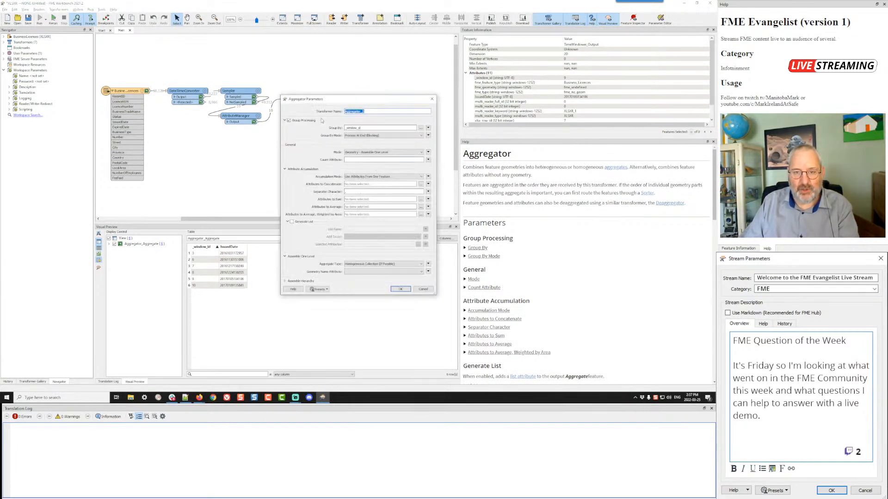
click(369, 137)
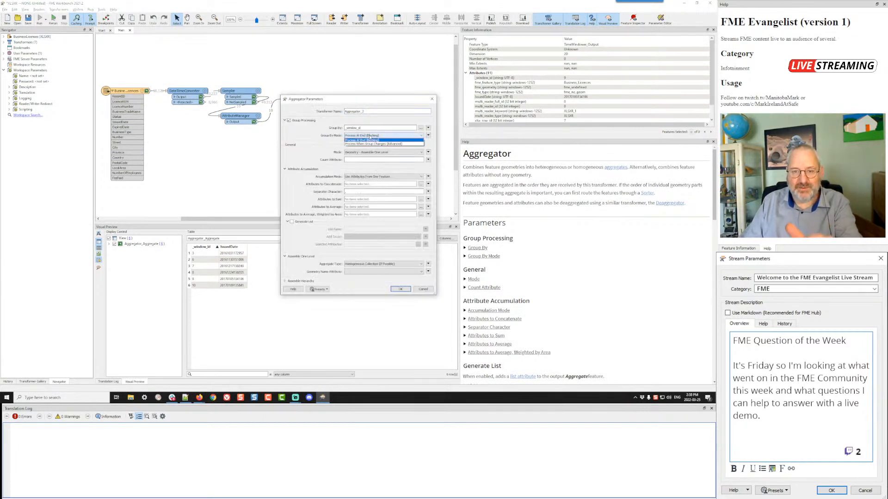
click(369, 144)
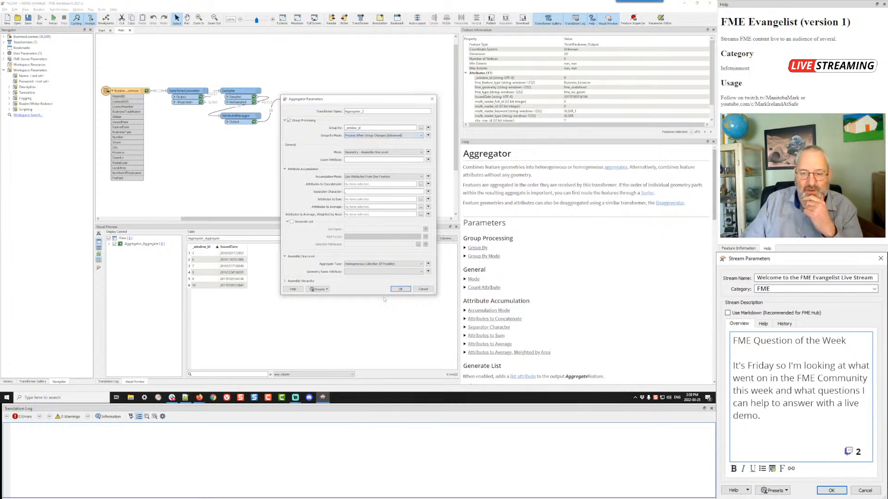
click(399, 290)
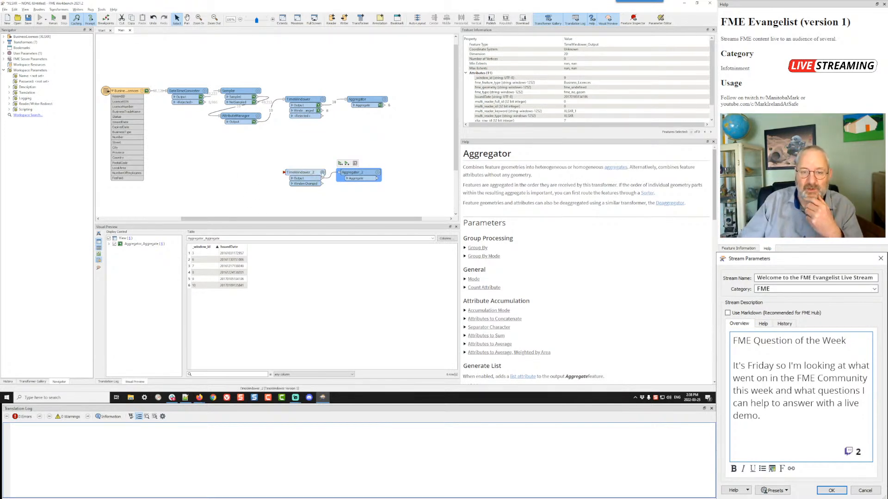
Step: Set the copied TimeWindower's time windows to start With First Feature and apply the parameters
double_click(322, 173)
double_click(355, 164)
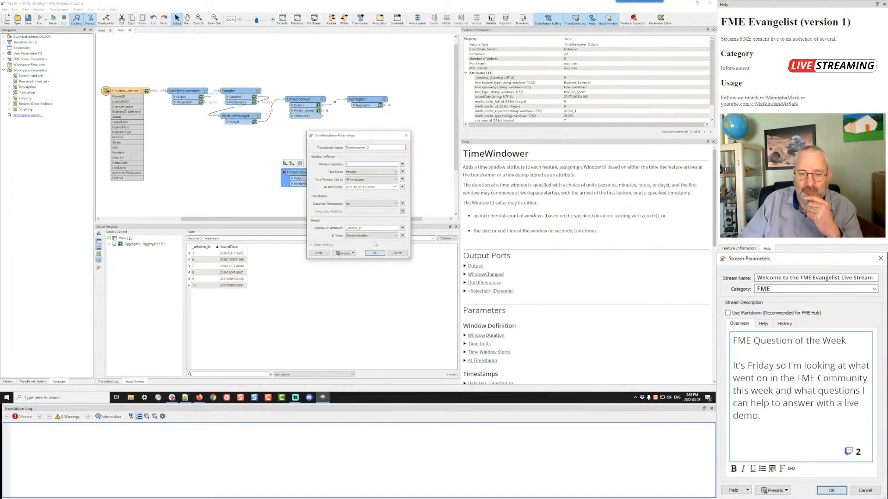
click(375, 180)
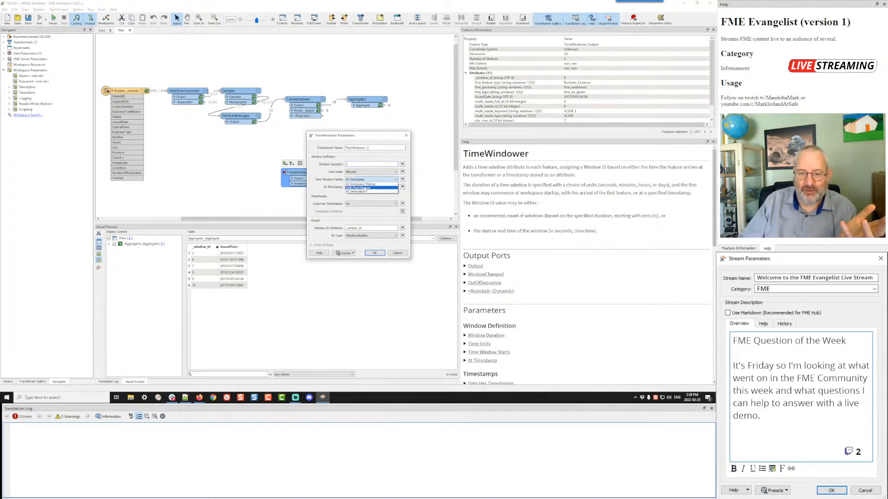
click(366, 188)
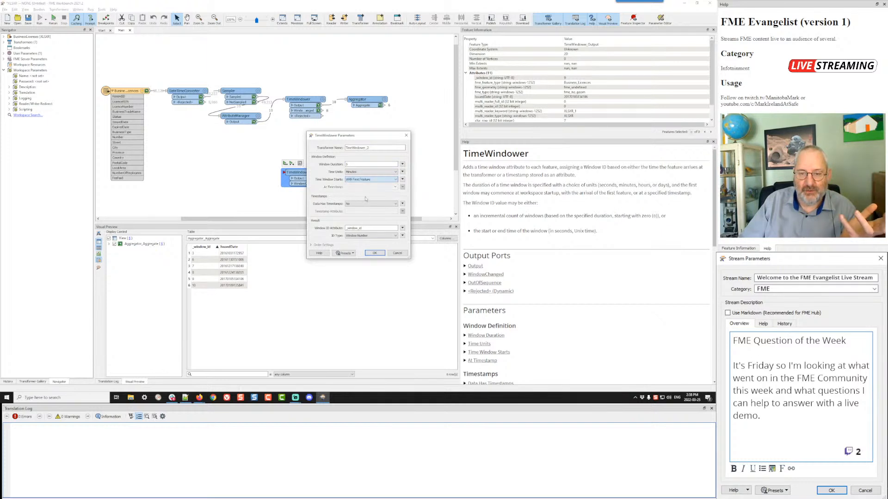
click(374, 253)
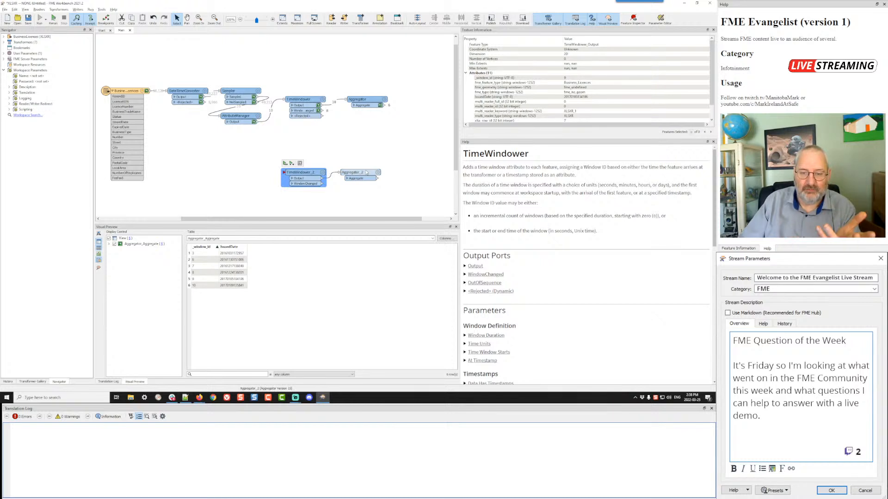
Step: Add a Decelerator on the canvas ahead of the copied TimeWindower
mouse_move(361, 178)
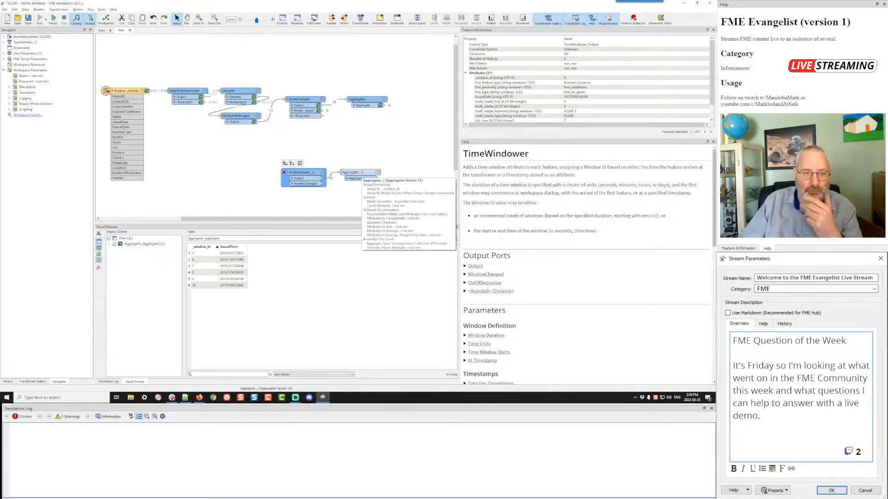
click(224, 177)
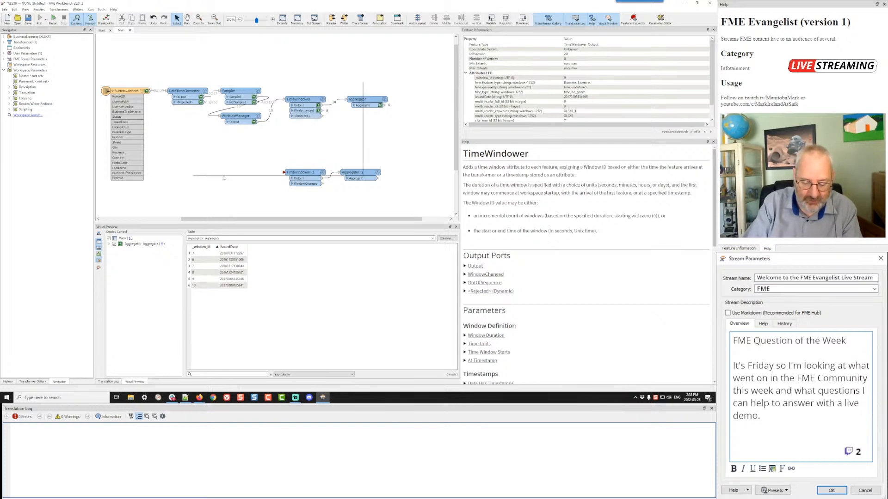
text(decel)
key(Return)
Step: Add a RandomNumberGenerator and place it directly above the Decelerator
click(251, 159)
text(rn)
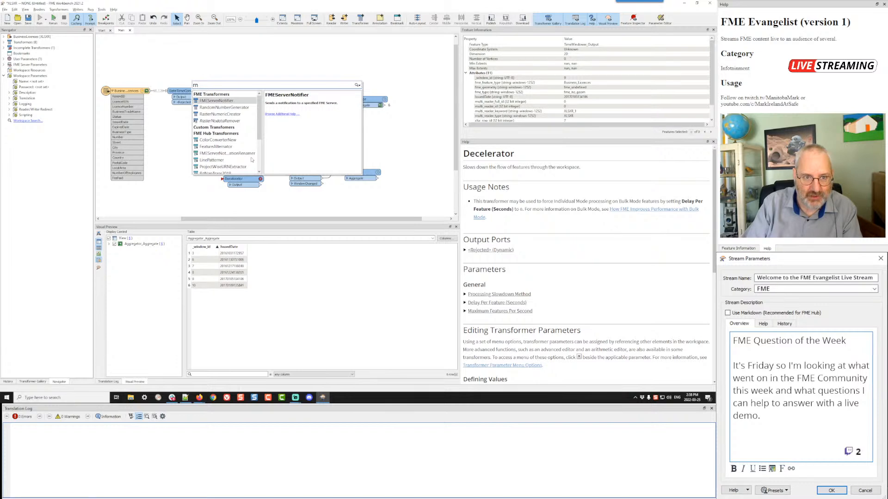
text(g)
key(Return)
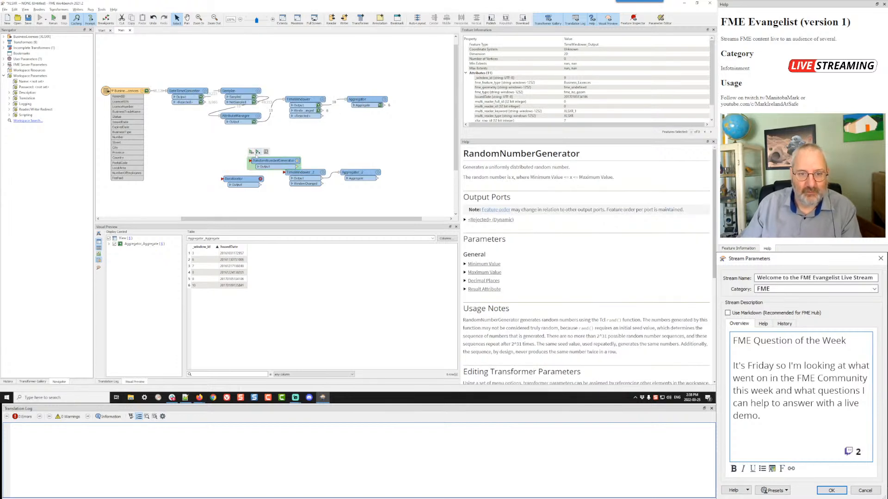
drag(266, 162, 233, 161)
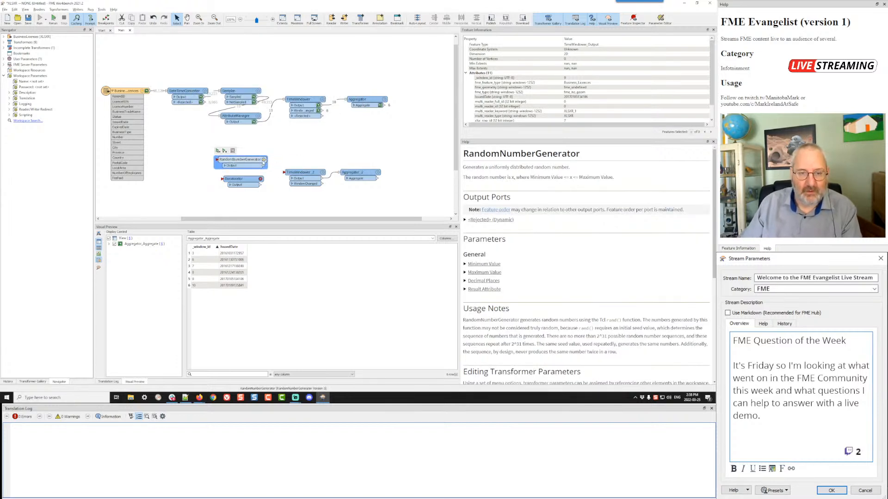
Step: Set the RandomNumberGenerator's maximum value to 3 with 1 decimal place and connect its output to the Decelerator
click(263, 160)
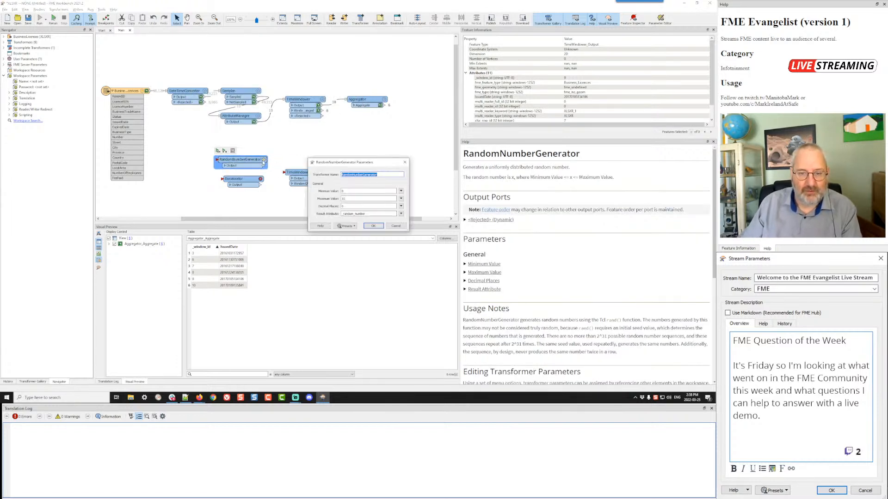
double_click(351, 199)
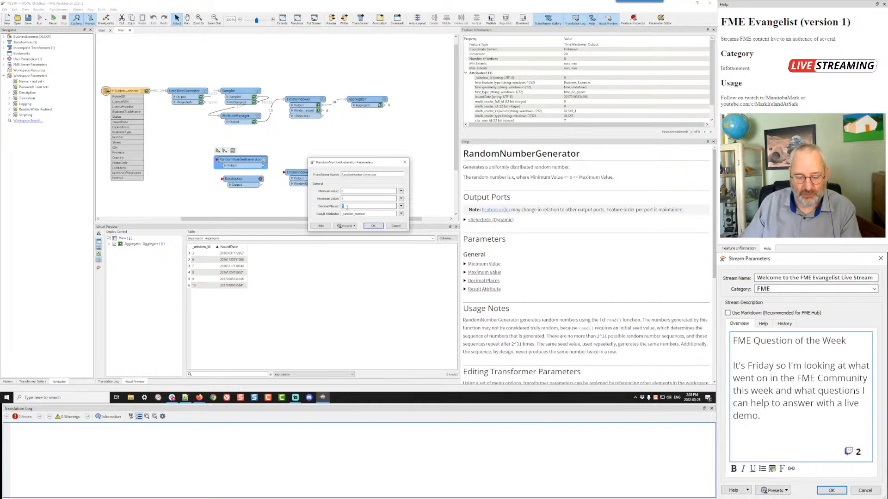
click(373, 226)
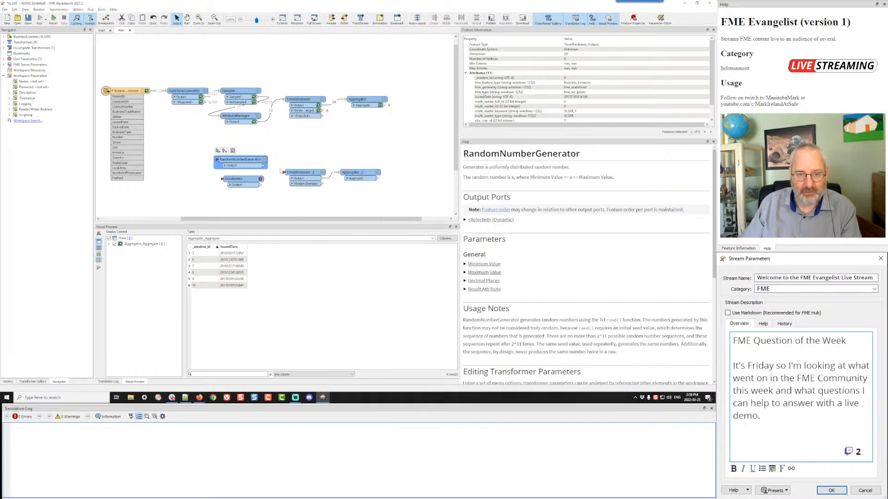
drag(263, 165, 261, 181)
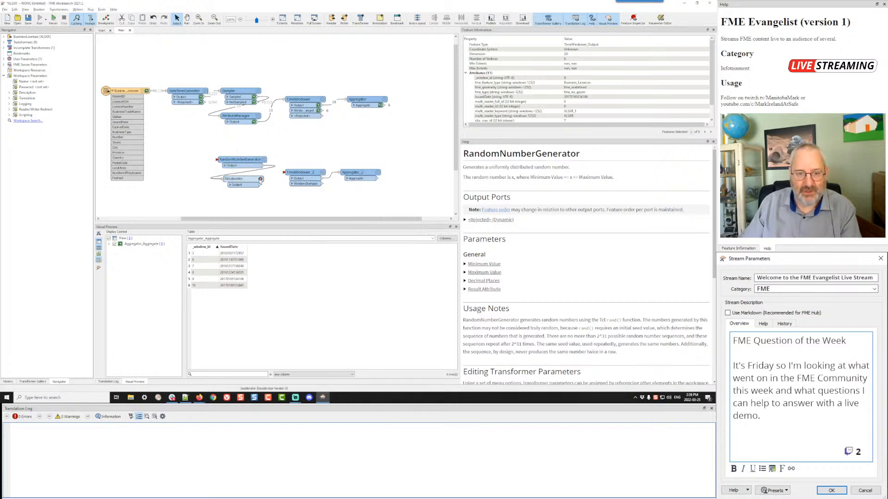
Step: Set the Decelerator's delay per feature to the _random_number attribute and connect its output to the copied TimeWindower
click(261, 179)
click(401, 204)
click(466, 211)
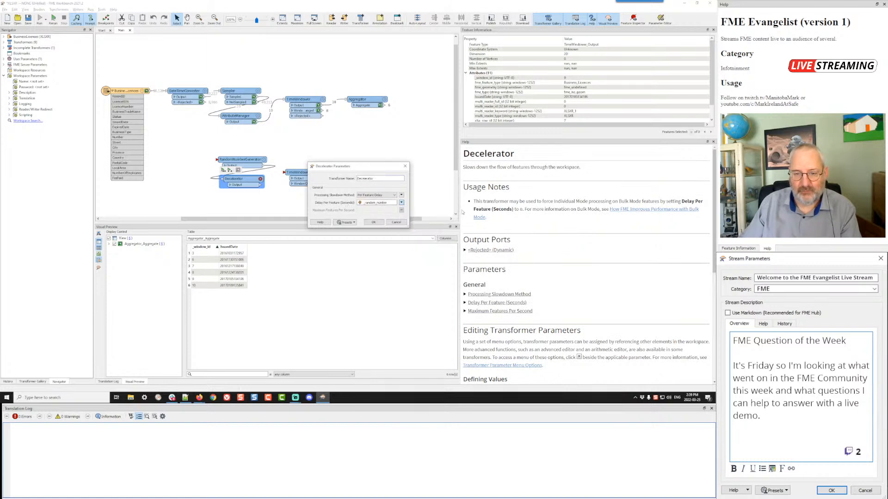
click(374, 222)
drag(259, 187, 285, 172)
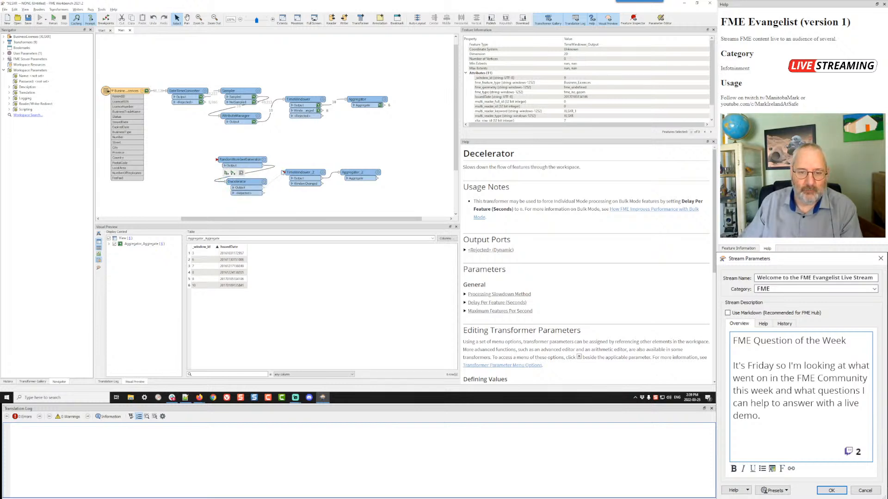
Step: Insert a Junction after the copied Aggregator and connect the DateTimeConverter's output to the RandomNumberGenerator
right_click(368, 180)
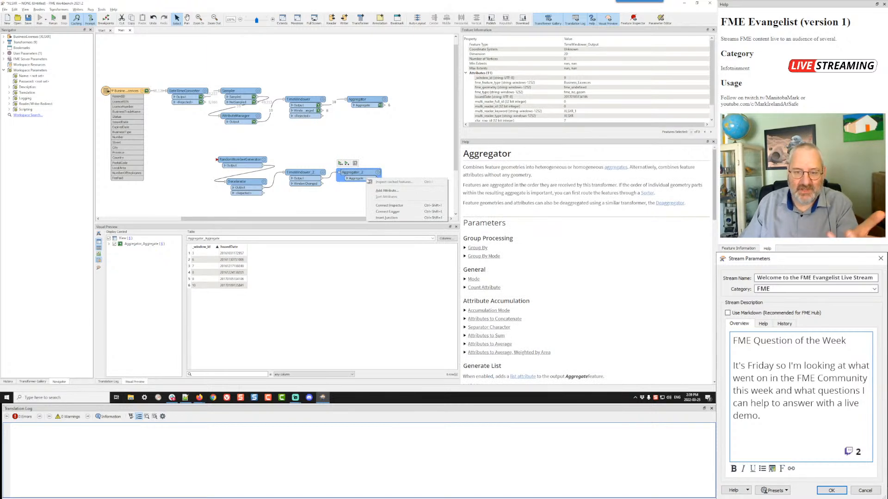
click(387, 217)
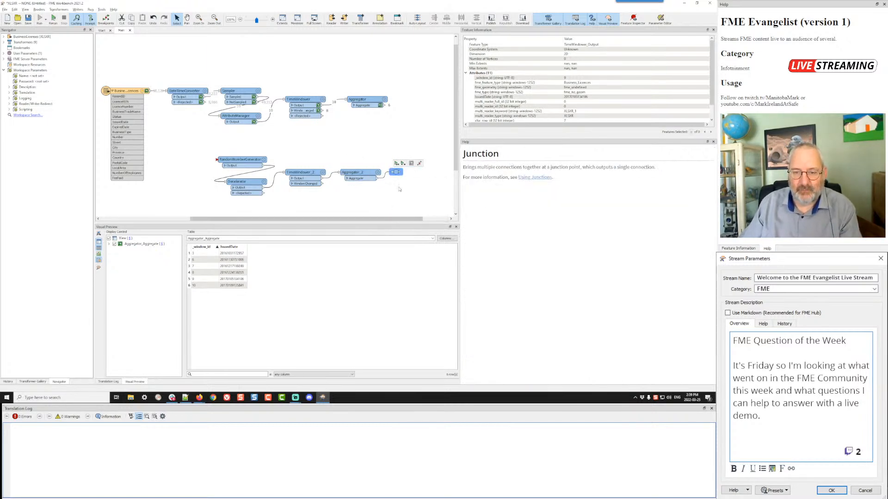
drag(395, 172, 403, 178)
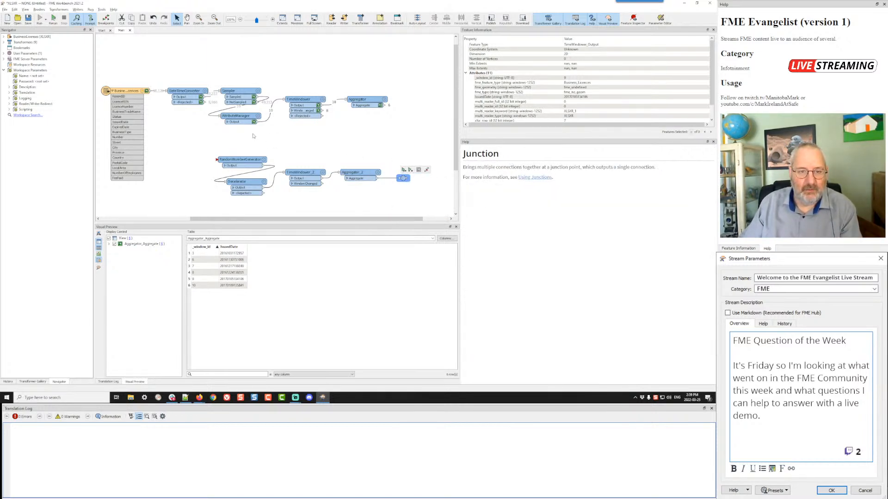
click(203, 98)
click(217, 160)
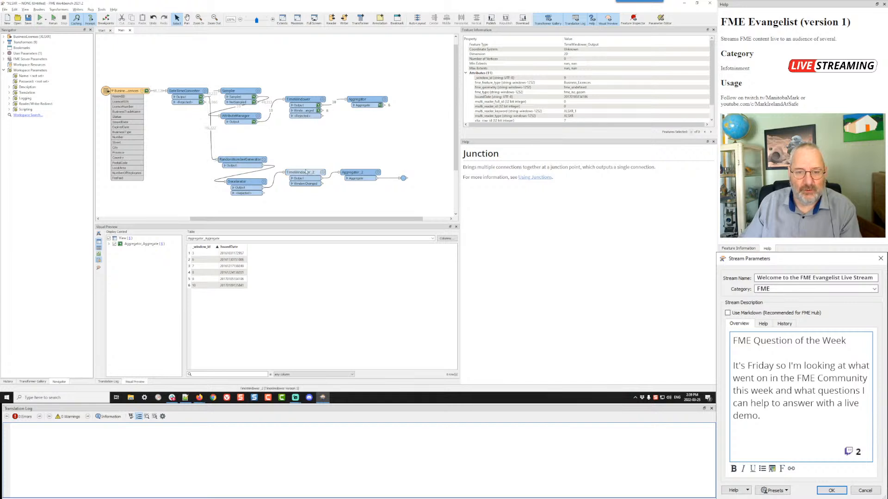
Step: Set the copied TimeWindower's time units to Seconds and its window duration to 10
click(322, 173)
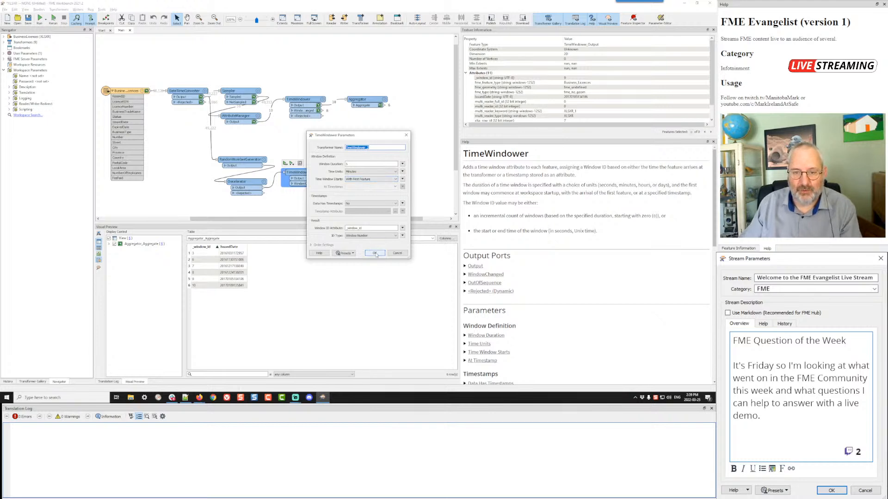
click(356, 172)
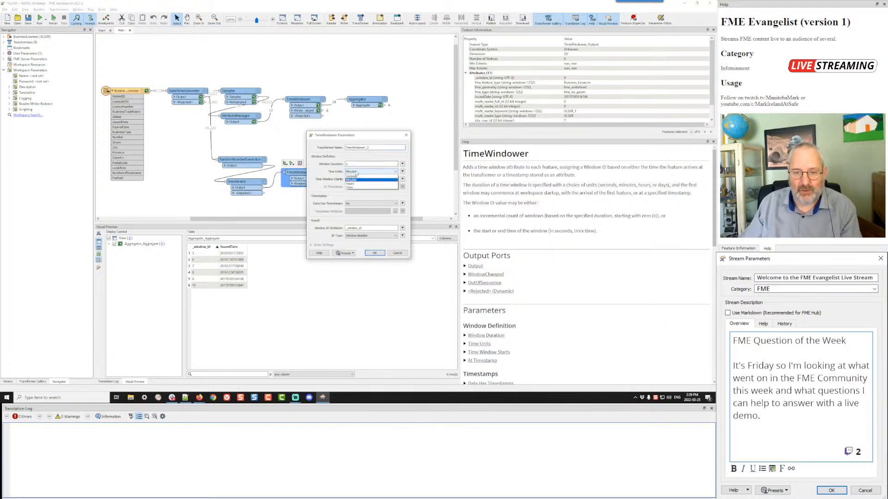
click(356, 172)
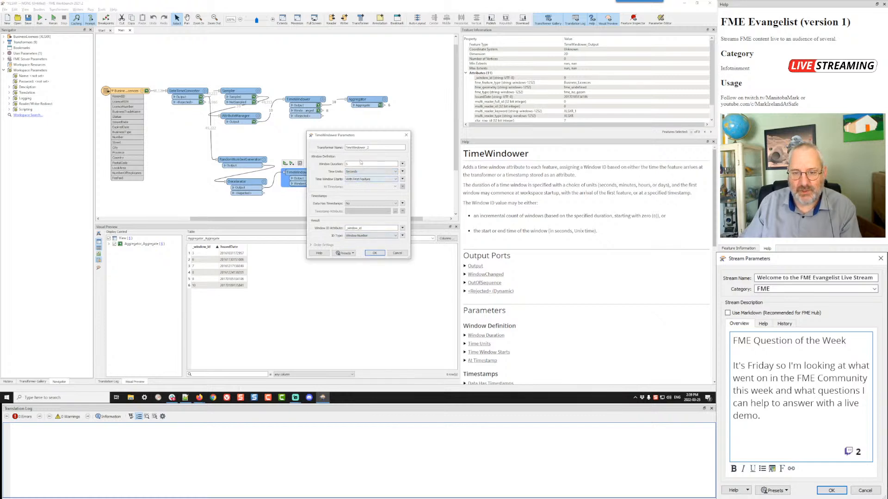
click(374, 253)
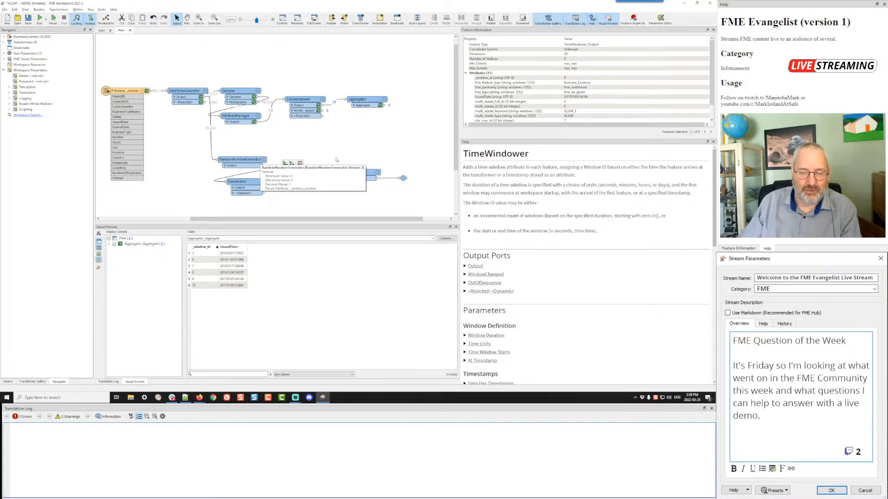
double_click(320, 173)
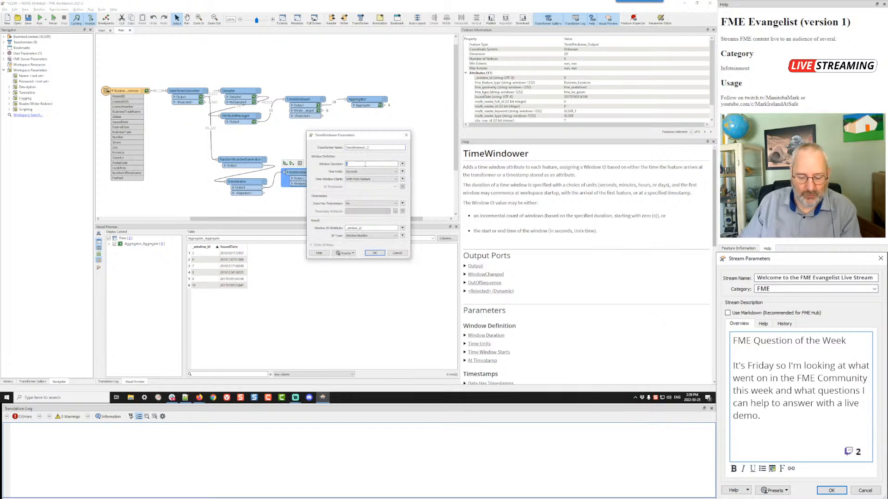
click(365, 164)
text(10)
click(374, 253)
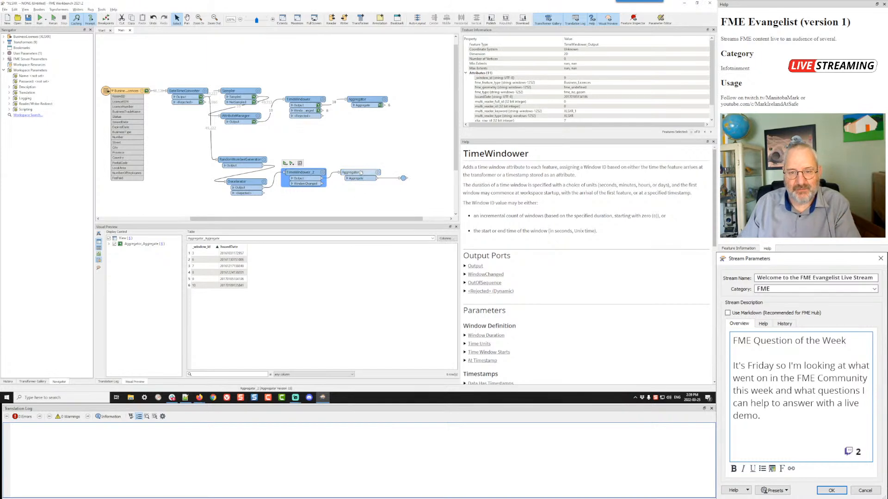
Step: Run the workspace up to the Junction to watch the simulated stream, and stop the translation
click(404, 178)
click(404, 169)
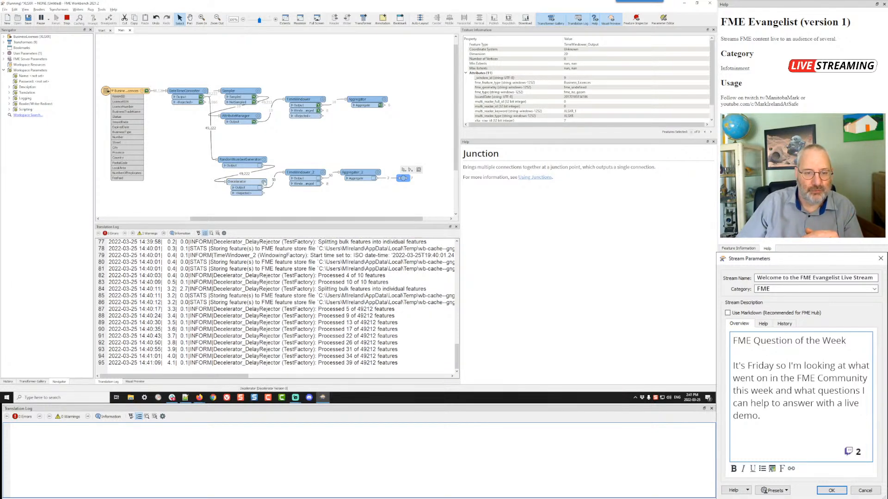
click(66, 19)
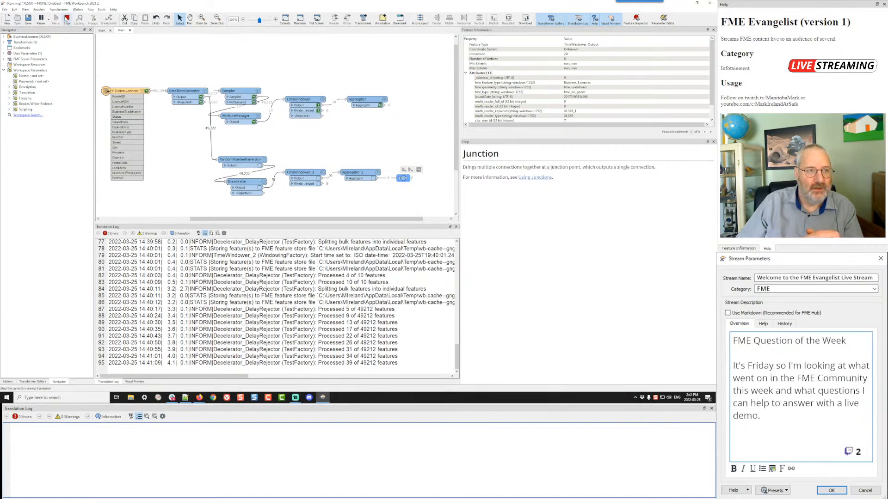
Step: Lower the RandomNumberGenerator's maximum value and run the workspace up to the Junction again
double_click(240, 159)
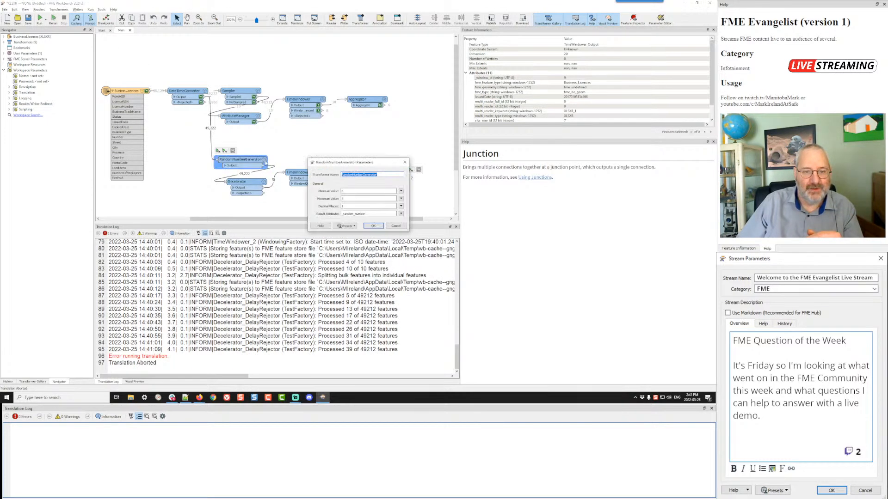
double_click(343, 199)
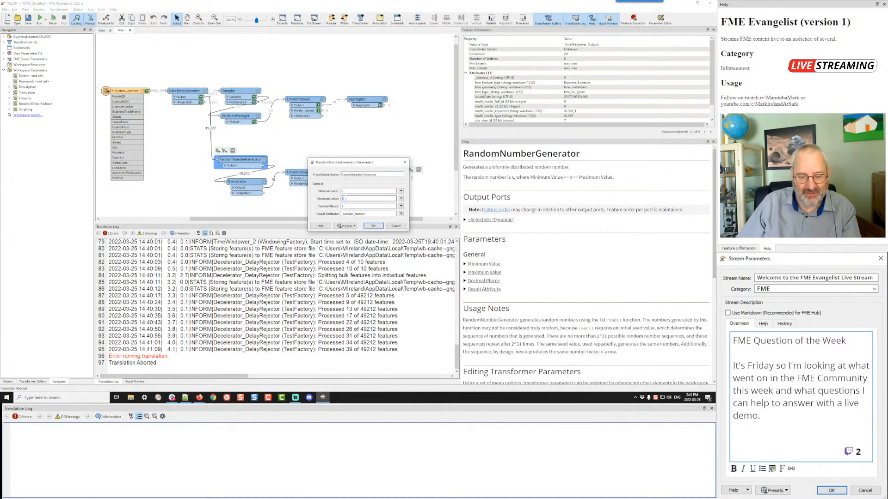
click(372, 226)
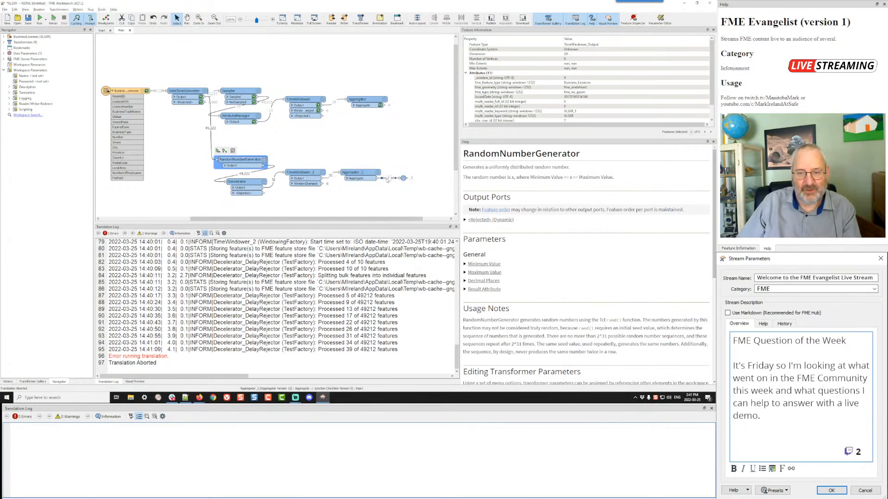
click(404, 178)
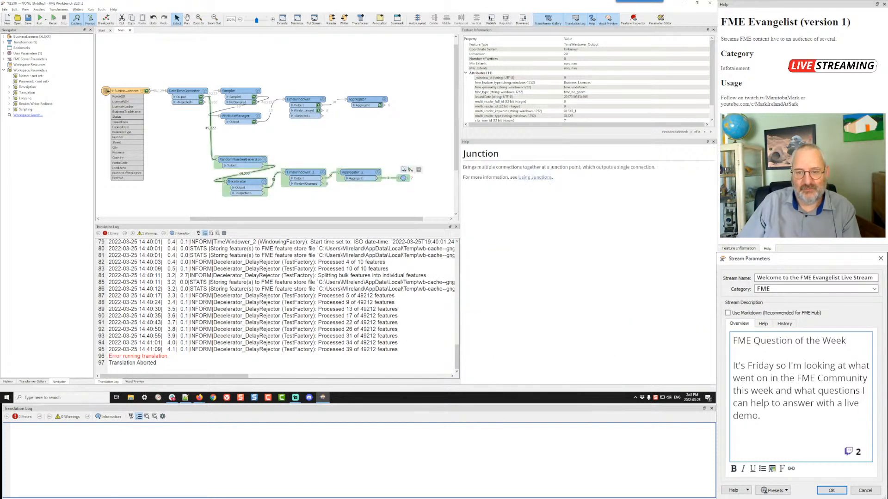
click(403, 169)
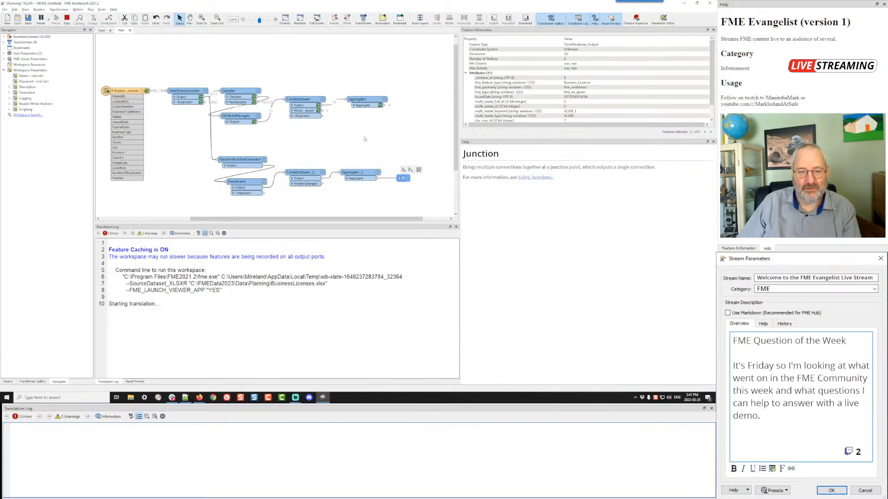
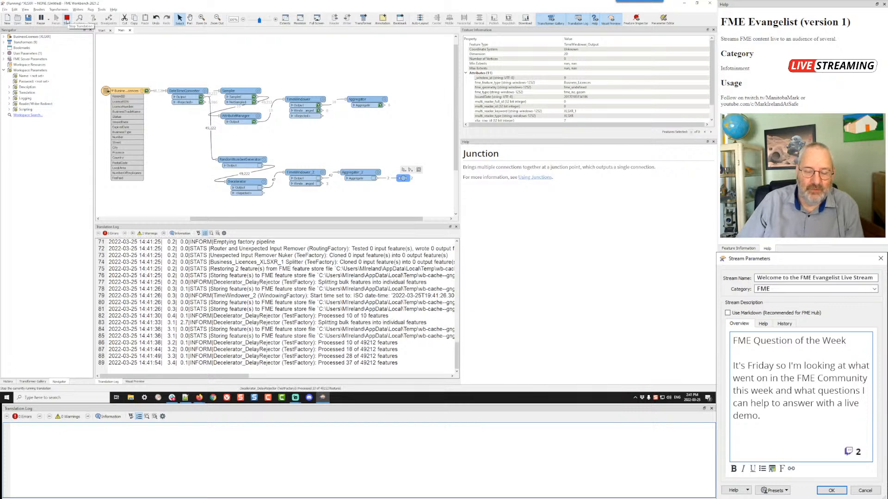
Step: Stop the translation and delete the simulated-stream branch from the RandomNumberGenerator through the Junction
click(67, 18)
drag(361, 202, 434, 209)
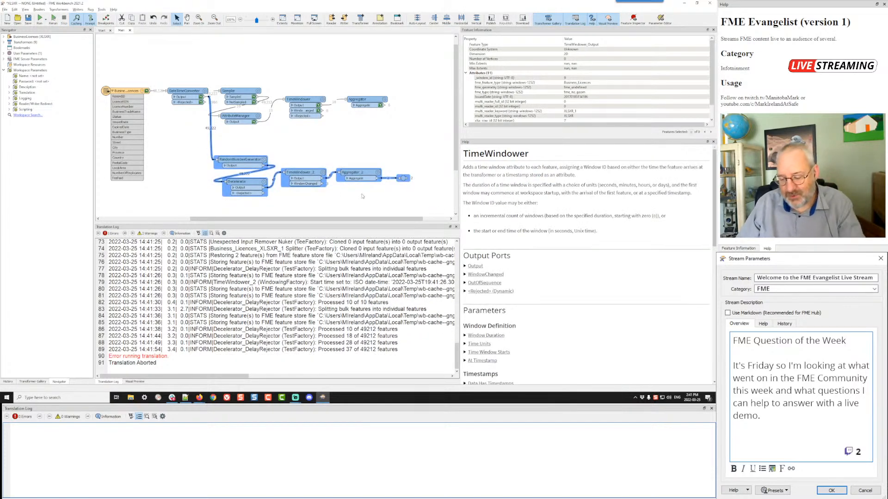
key(Delete)
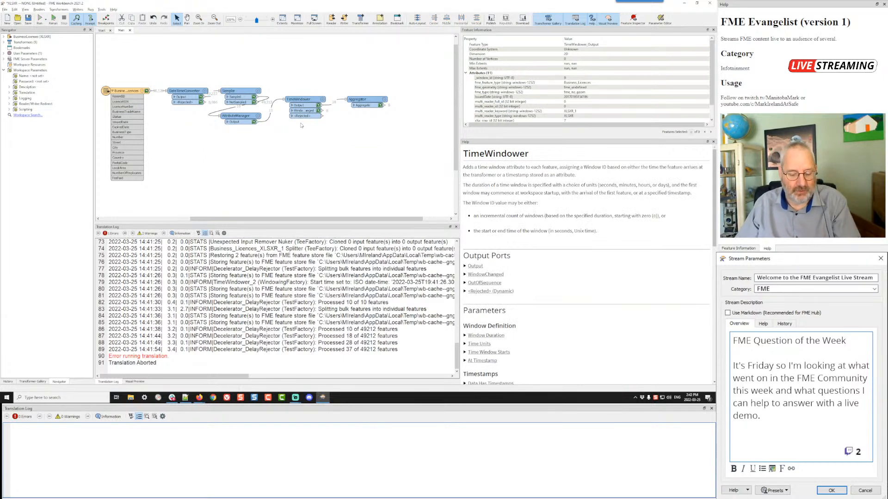
Step: Switch to the browser and review the community question on creating a stereo model from aerial photo midpoints, including its attached picture
key(alt+Tab)
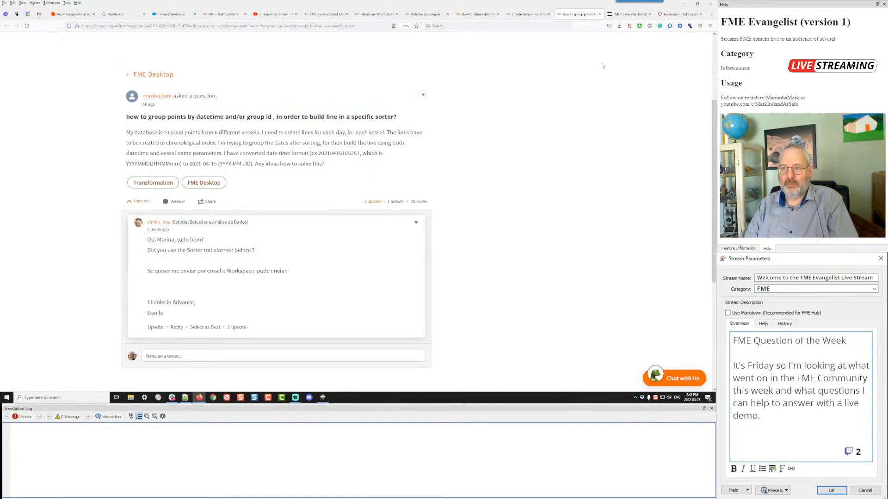
click(527, 14)
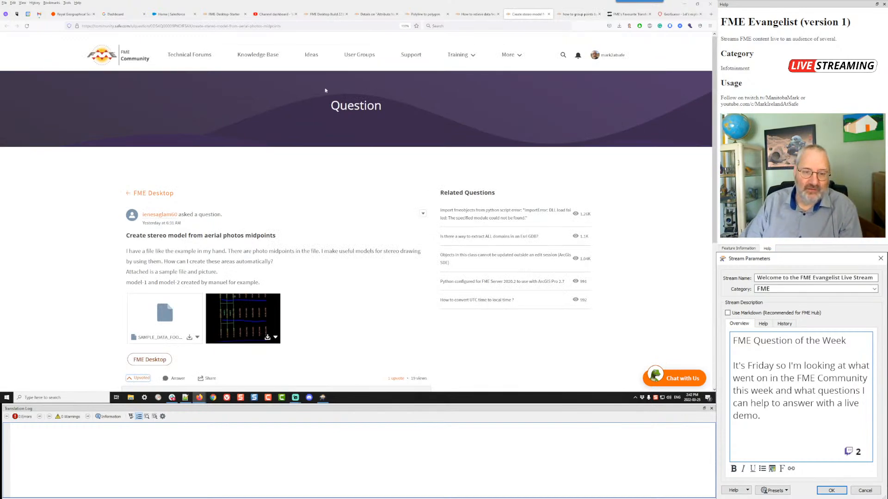
scroll(337, 178, down, 3)
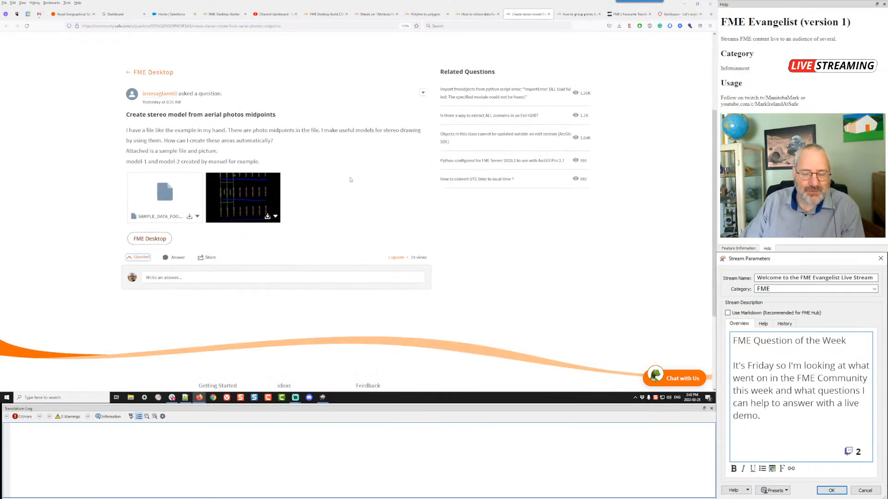
mouse_move(243, 197)
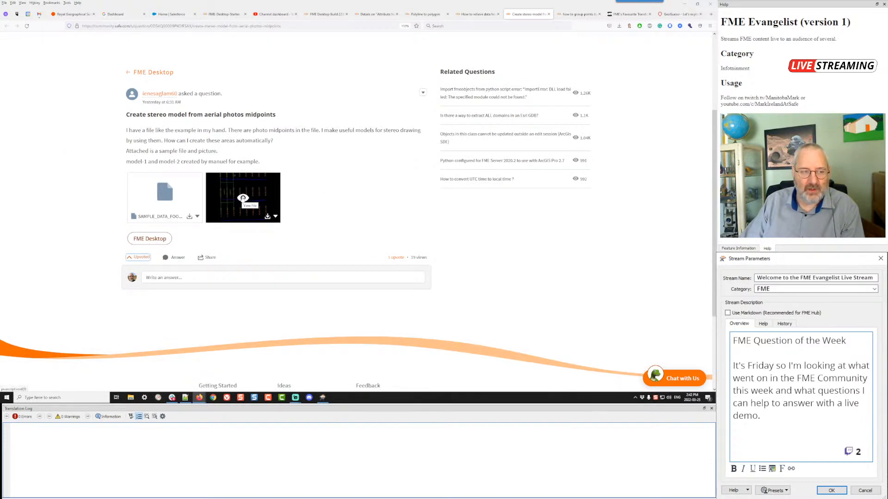
click(242, 198)
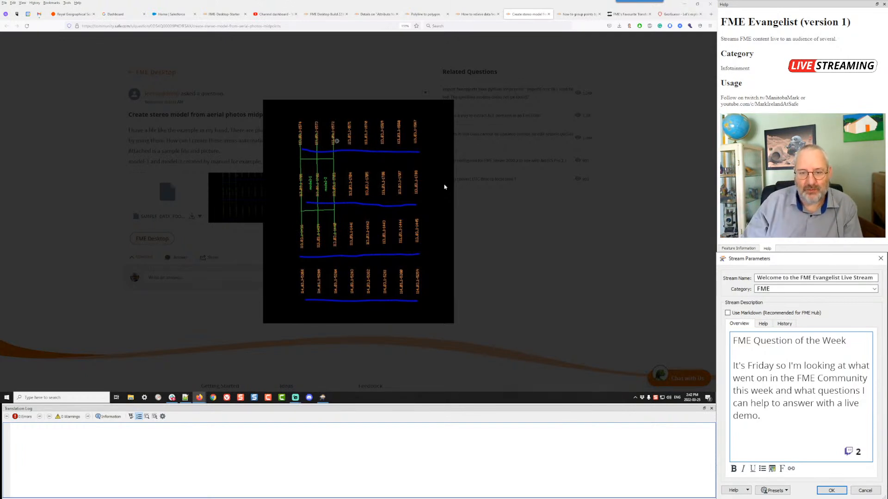
click(104, 198)
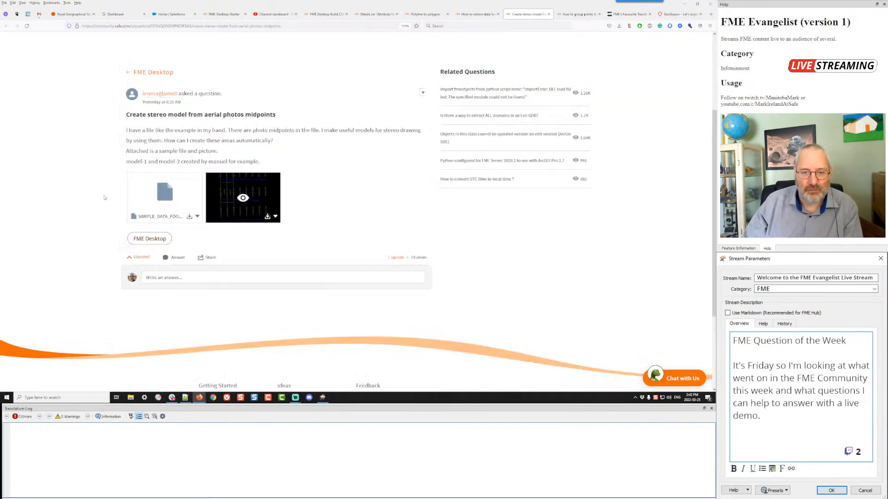
Step: Download the question's attached file SAMPLE_DATA_FOOTPRINT.dgn and show it in its folder
click(189, 217)
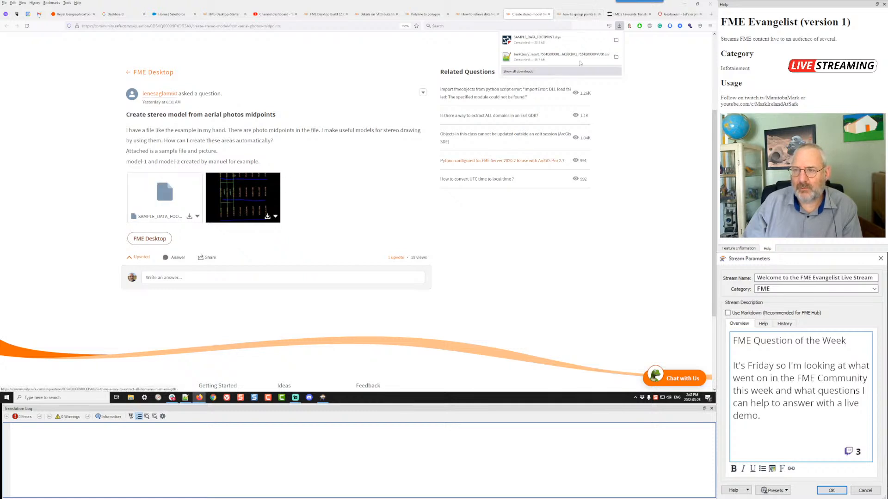
click(617, 41)
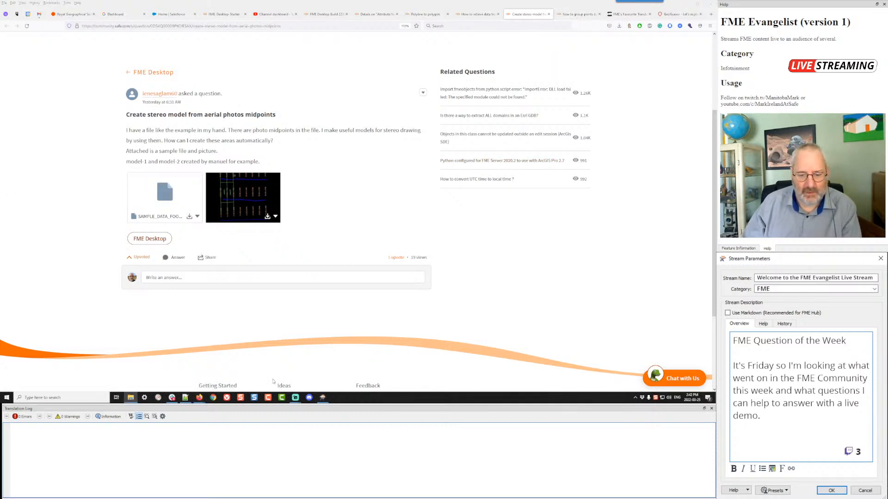
Step: Open a new FME Workbench window and add a Bentley MicroStation Design reader for SAMPLE_DATA_FOOTPRINT.dgn, grouped by level names, importing Default and photos
right_click(323, 398)
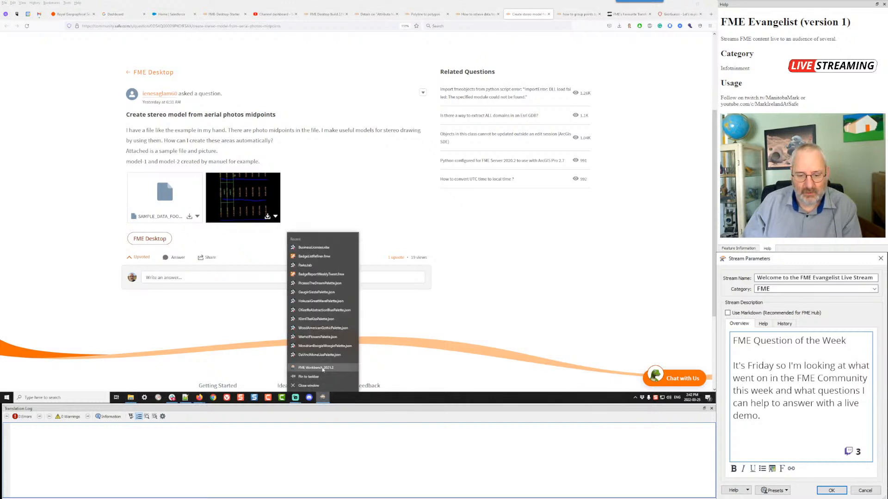
click(324, 367)
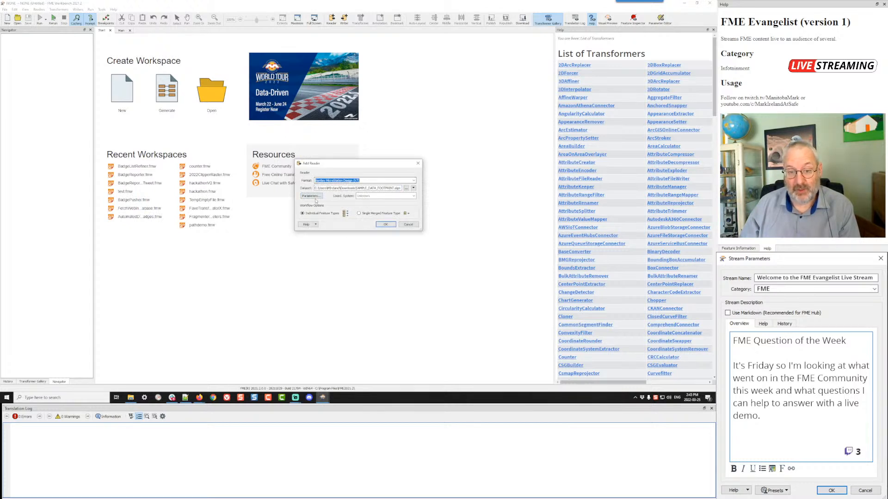
click(313, 197)
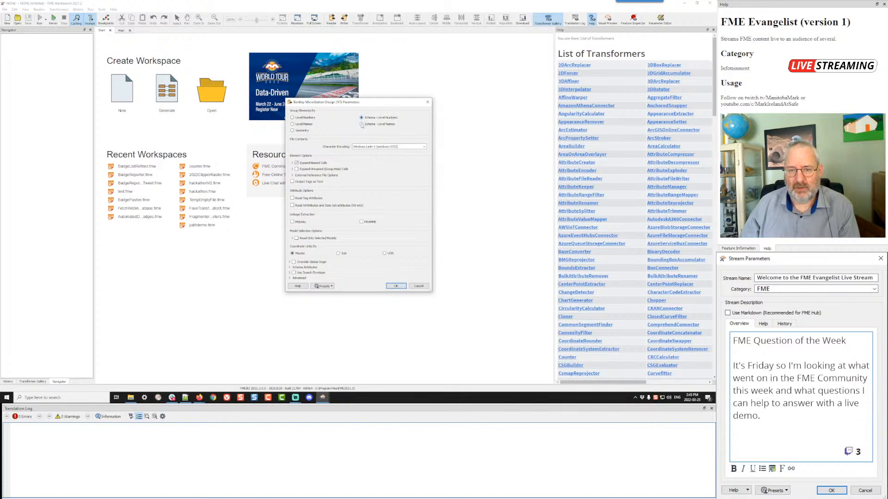
click(396, 287)
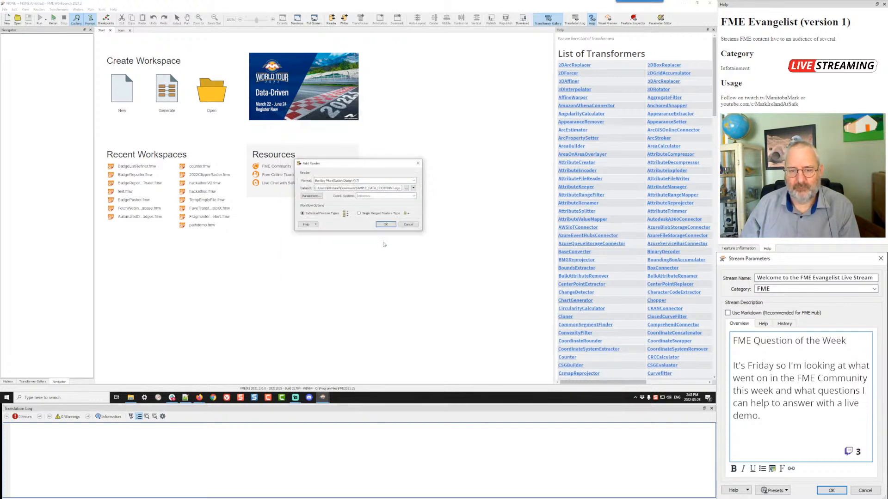
click(386, 226)
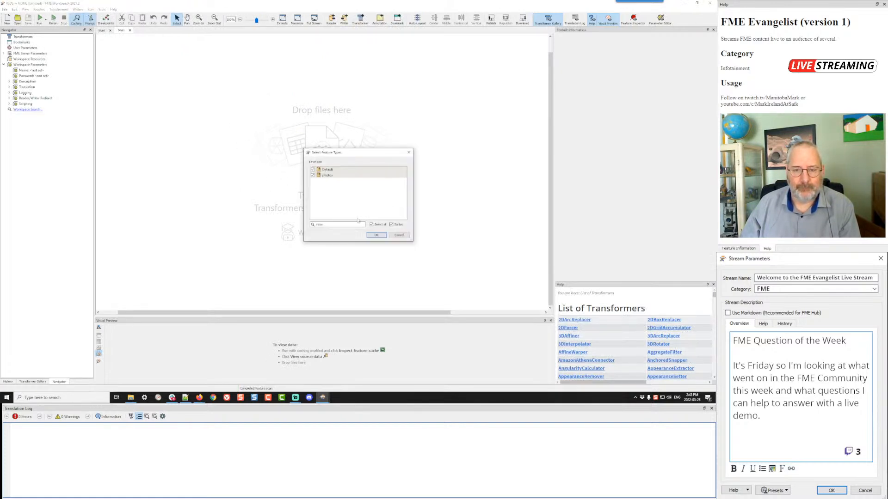
click(377, 235)
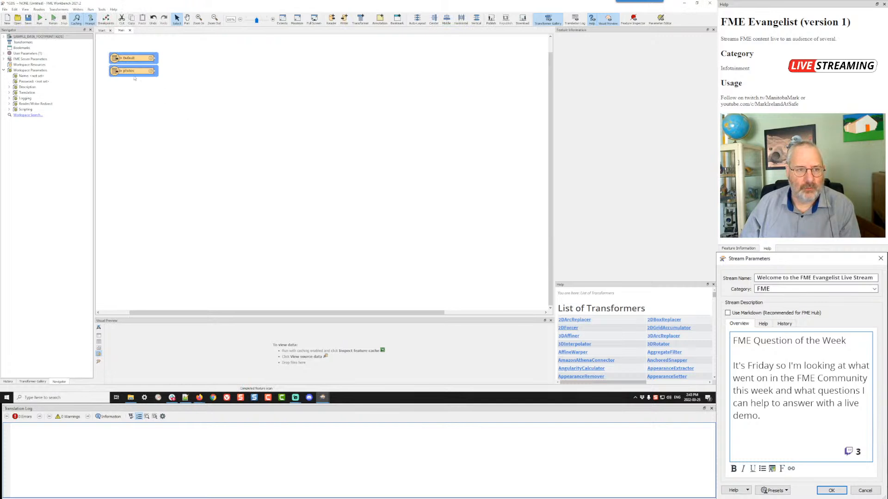
Step: Reposition the Default and photos feature types on the canvas, spacing them apart, and run the workspace on SAMPLE_DATA_FOOTPRINT.dgn to cache their features
drag(159, 91, 182, 114)
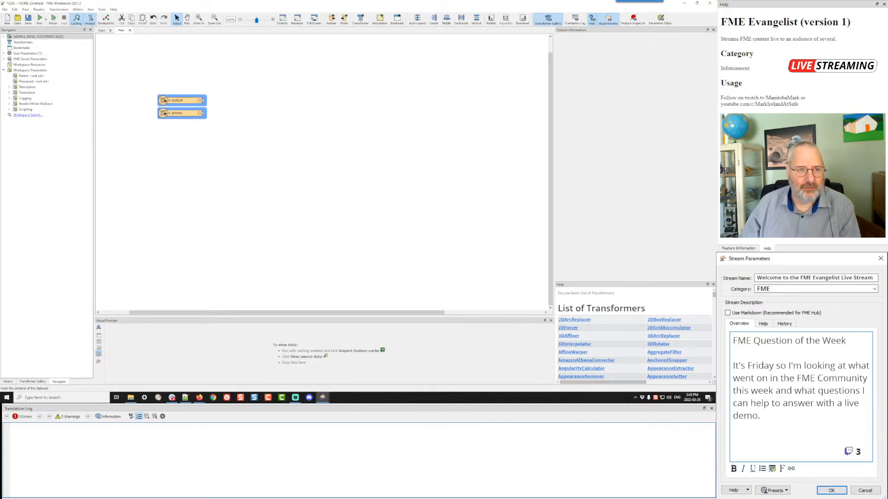
click(40, 19)
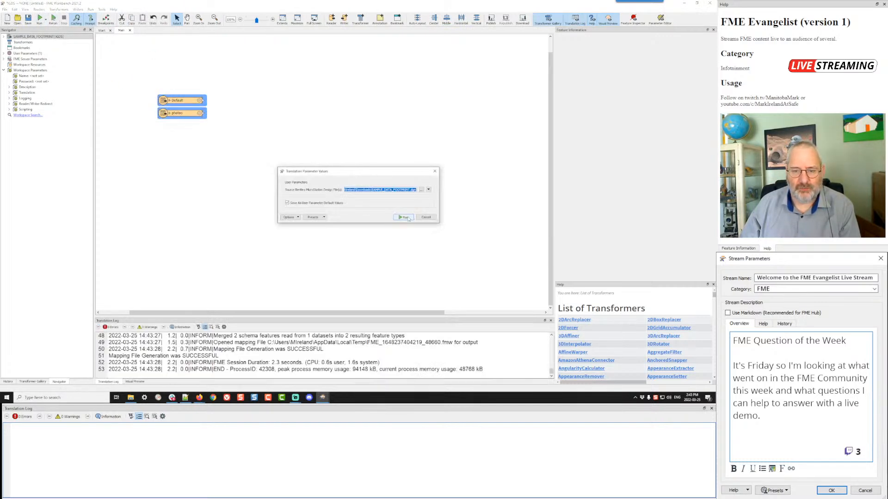
click(342, 139)
drag(180, 114, 180, 126)
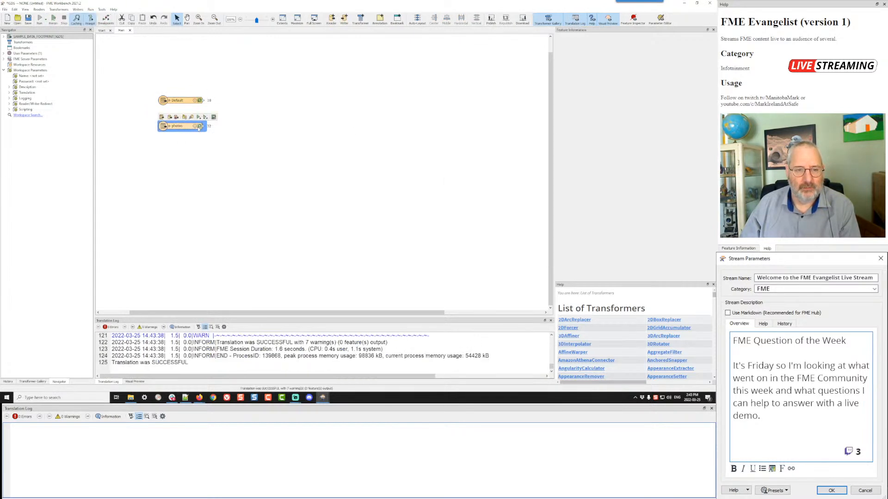
Step: Enlarge the Visual Preview and inspect the Default and photos caches together, selecting one of the green model boundary lines
click(199, 127)
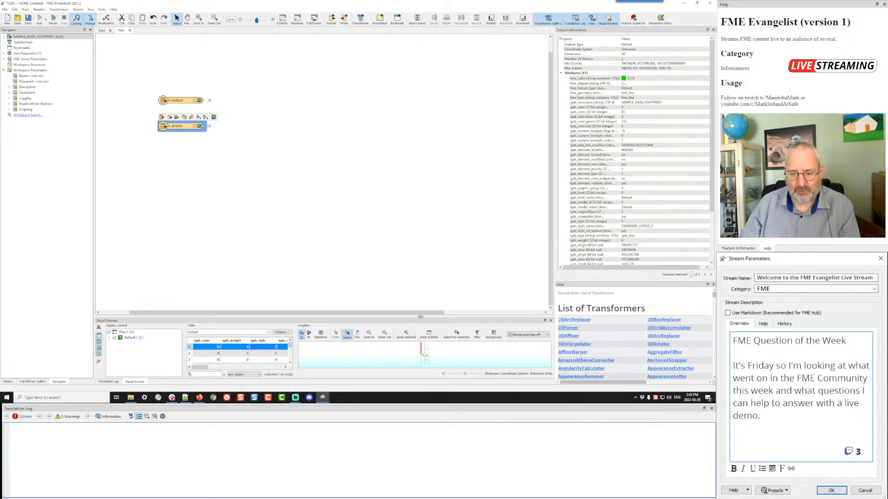
drag(420, 317, 420, 166)
scroll(423, 284, up, 5)
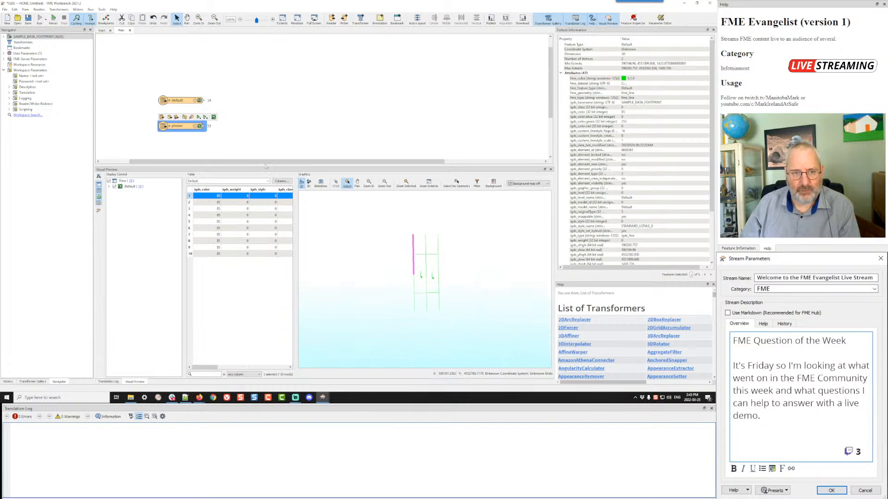
click(200, 126)
scroll(417, 261, up, 1)
click(414, 251)
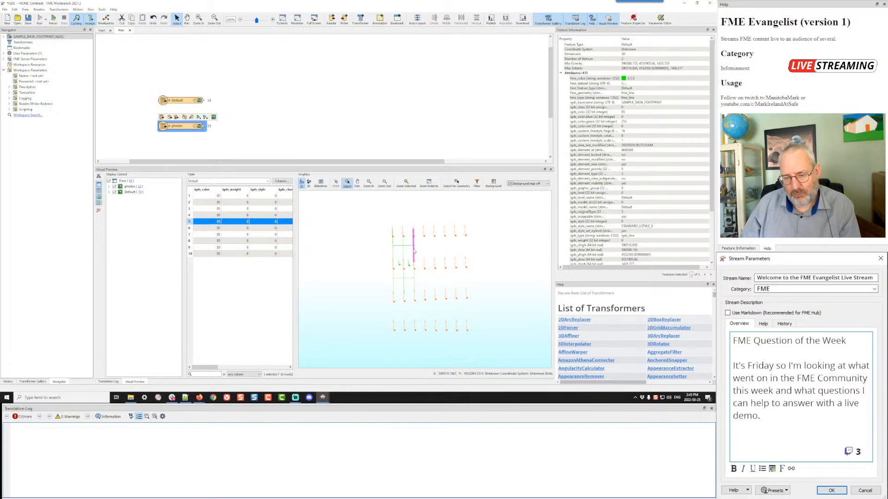
Step: View the question's attached sample_models_area picture in the browser and compare it with the data preview in FME Workbench
key(alt+Tab)
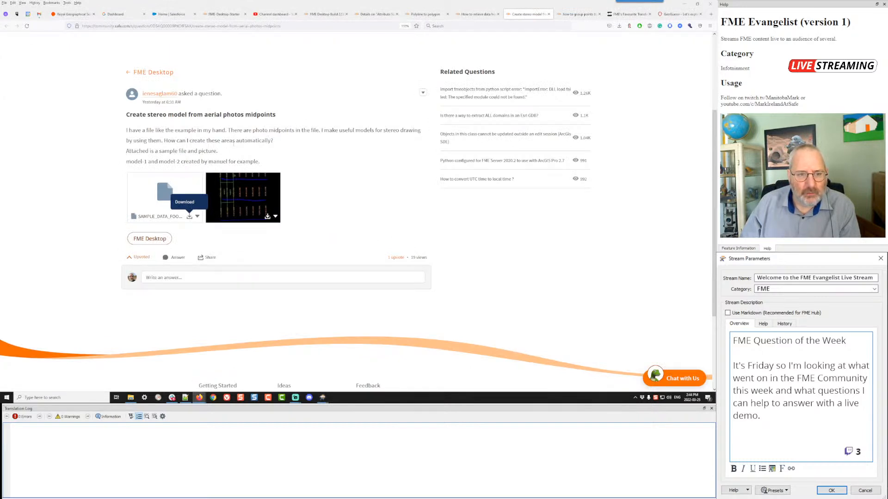
mouse_move(217, 179)
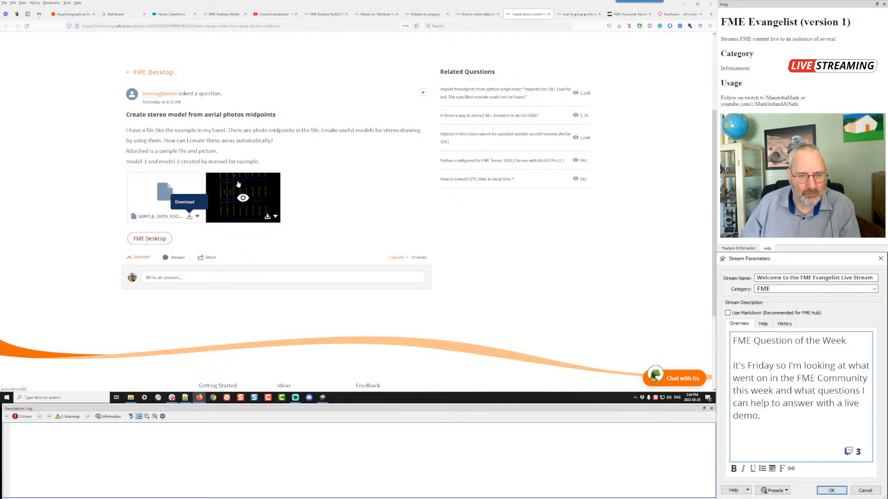
click(243, 198)
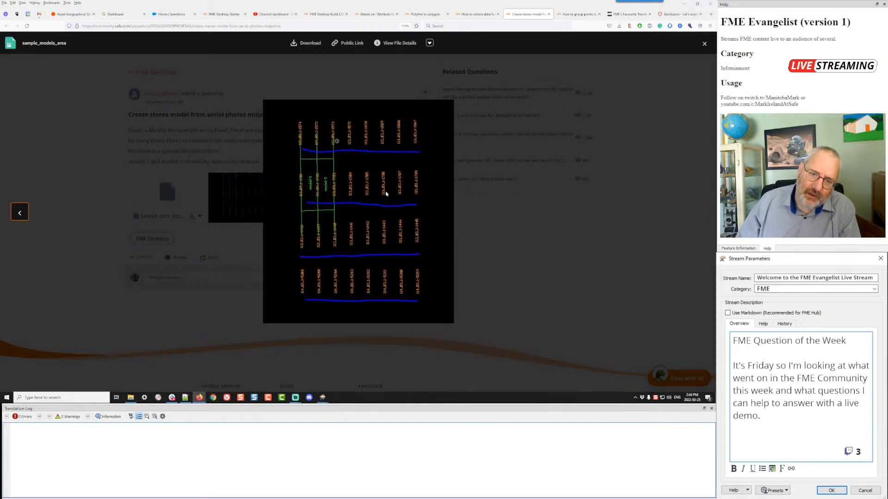
key(alt+Tab)
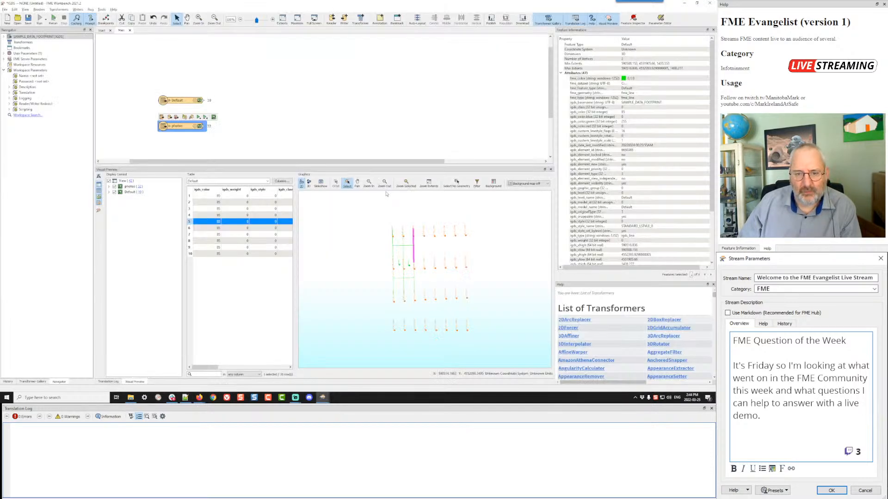
scroll(406, 269, up, 4)
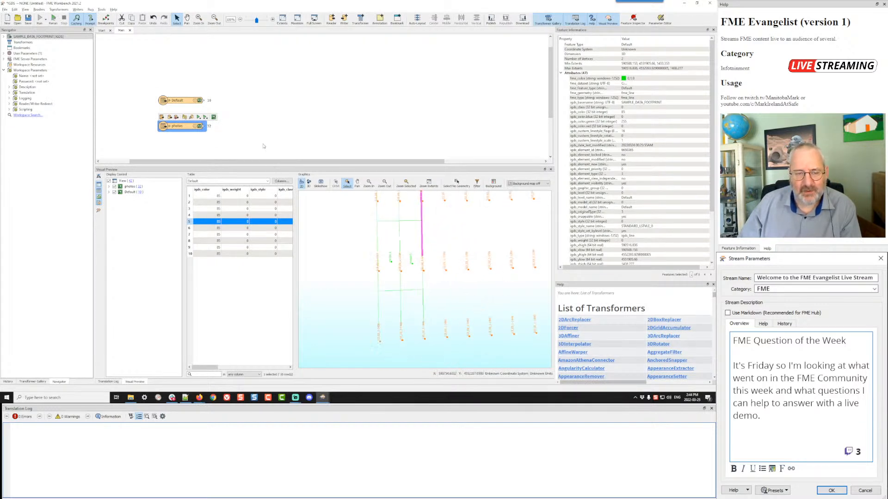
Step: Look through the Geometries category of the Transformer Gallery for a transformer suited to creating the model areas
click(263, 146)
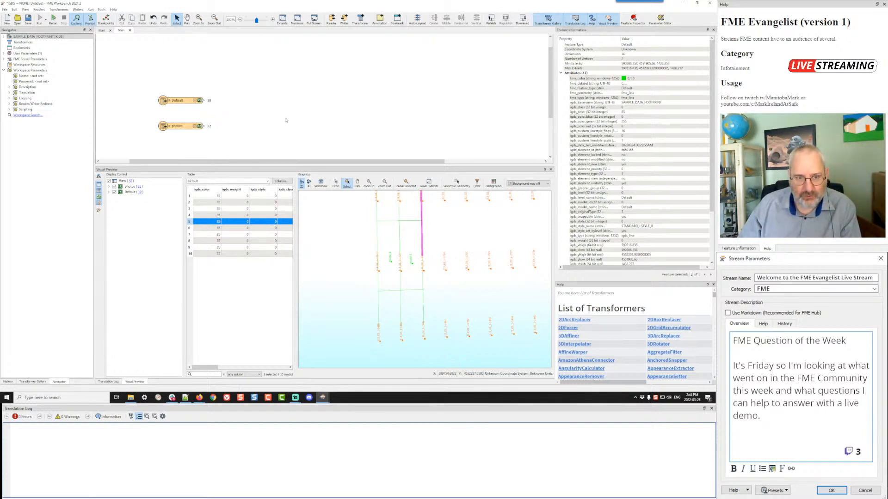
click(32, 382)
click(4, 42)
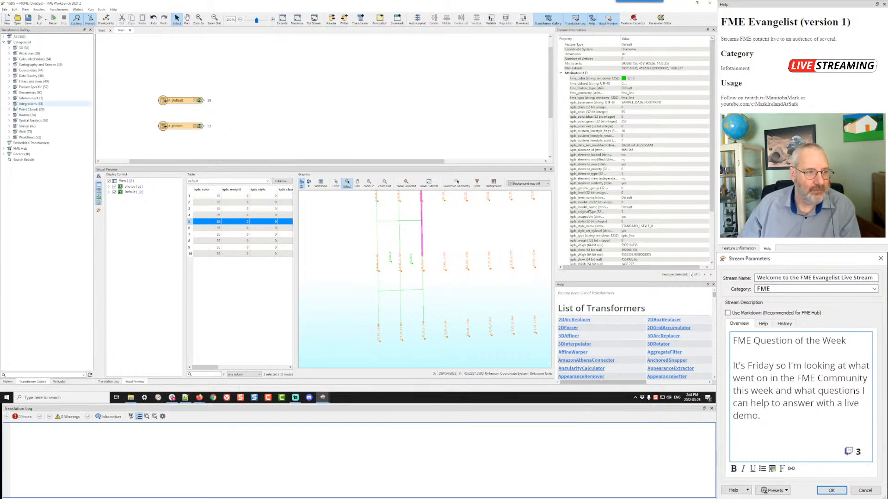
click(9, 92)
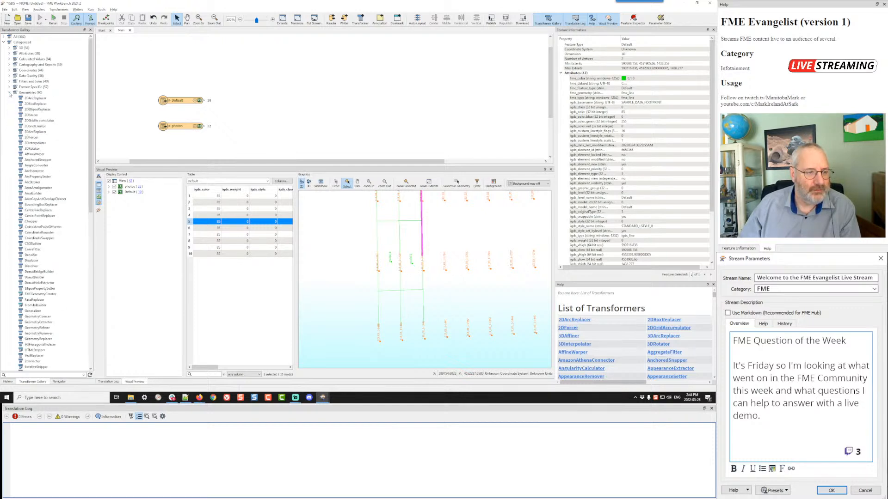
scroll(33, 183, down, 5)
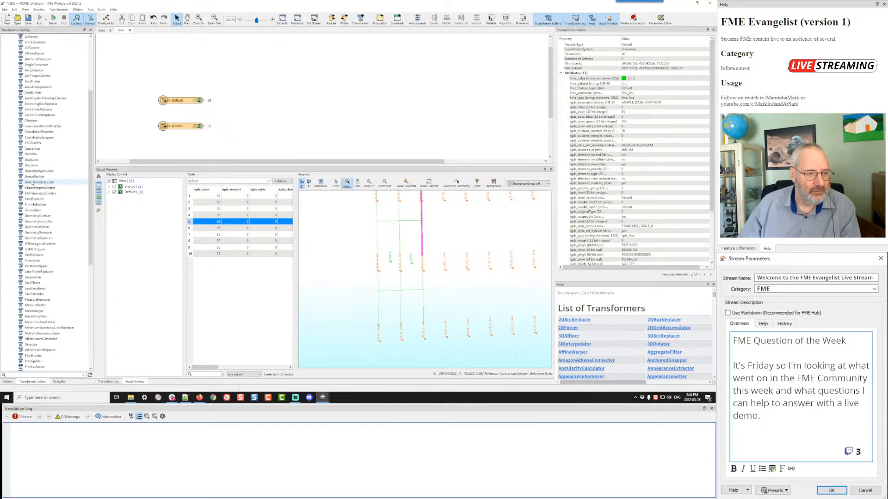
scroll(33, 183, down, 3)
scroll(32, 183, down, 4)
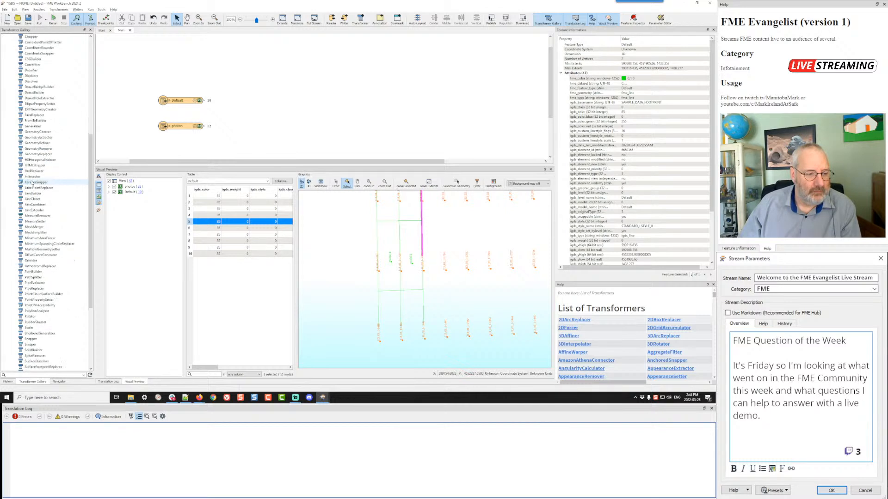
scroll(42, 206, down, 2)
scroll(42, 206, down, 5)
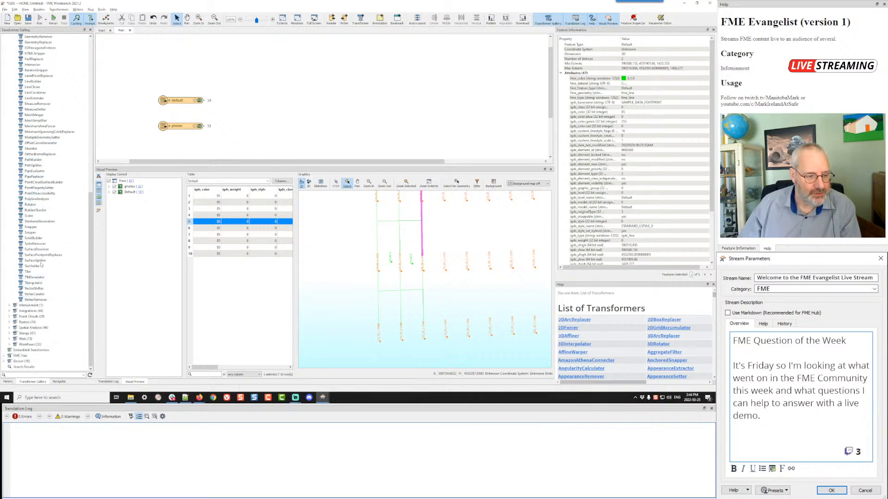
scroll(26, 88, up, 7)
scroll(24, 66, up, 8)
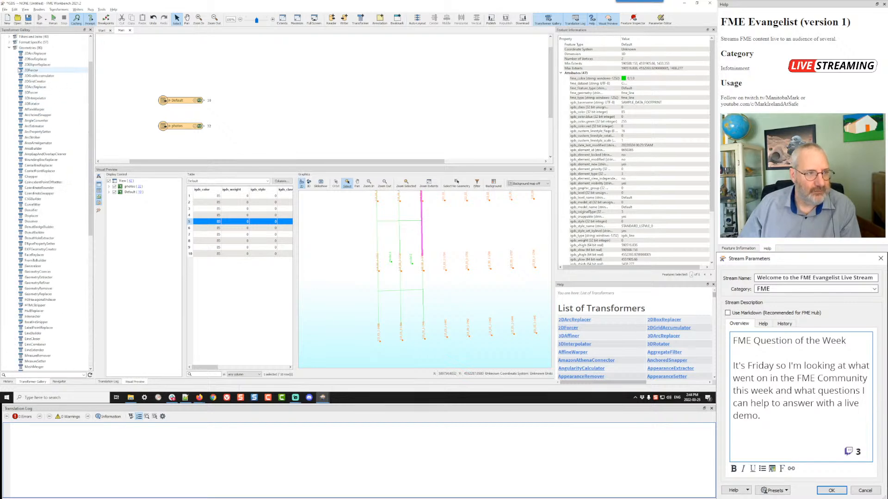
click(9, 48)
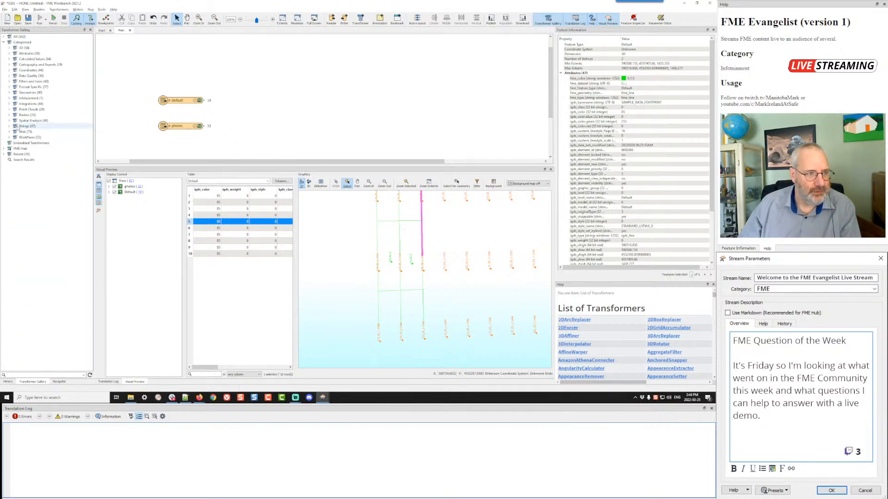
Step: Add a VoronoiDiagrammer from the Spatial Analysis transformers to the canvas beside the source feature types
click(9, 121)
scroll(48, 263, down, 2)
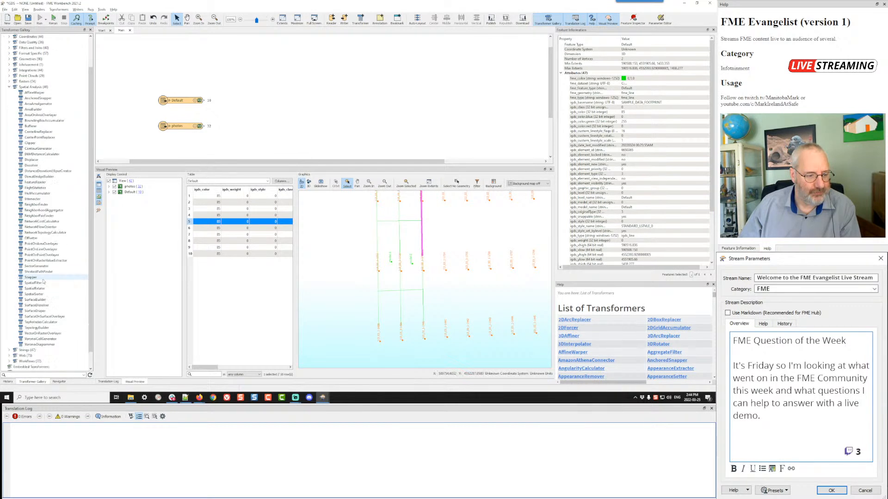
drag(39, 348, 273, 96)
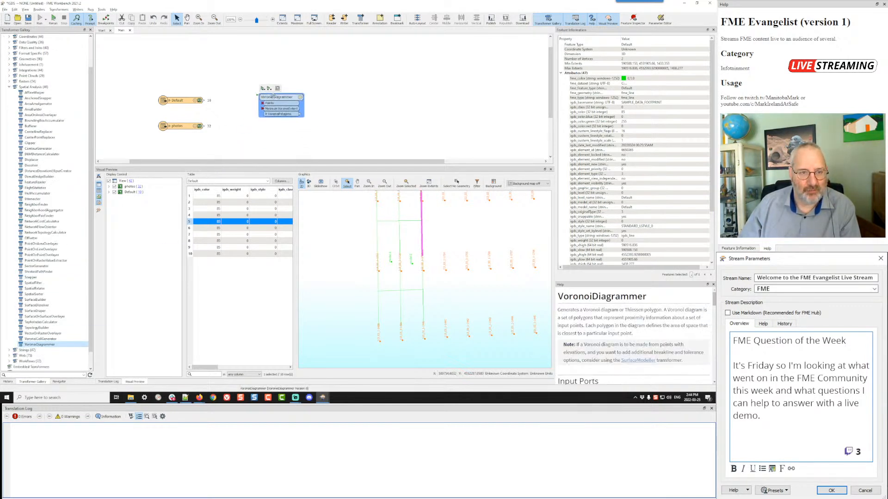
Step: Inspect the photos cache and examine the attributes and geometry of one photo label
click(199, 126)
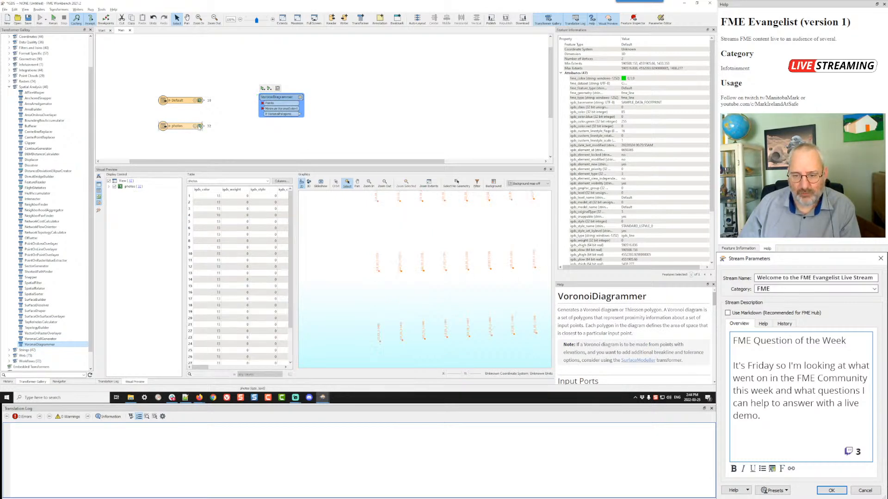
click(379, 273)
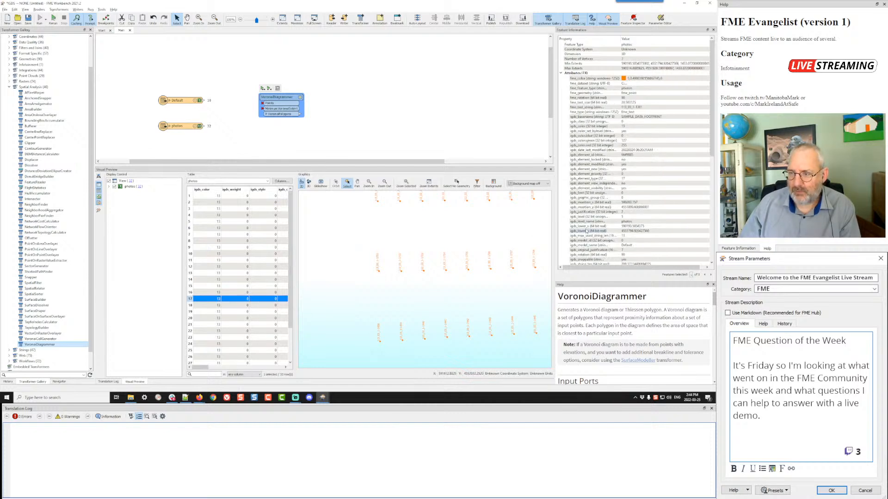
scroll(647, 179, down, 13)
scroll(647, 178, down, 1)
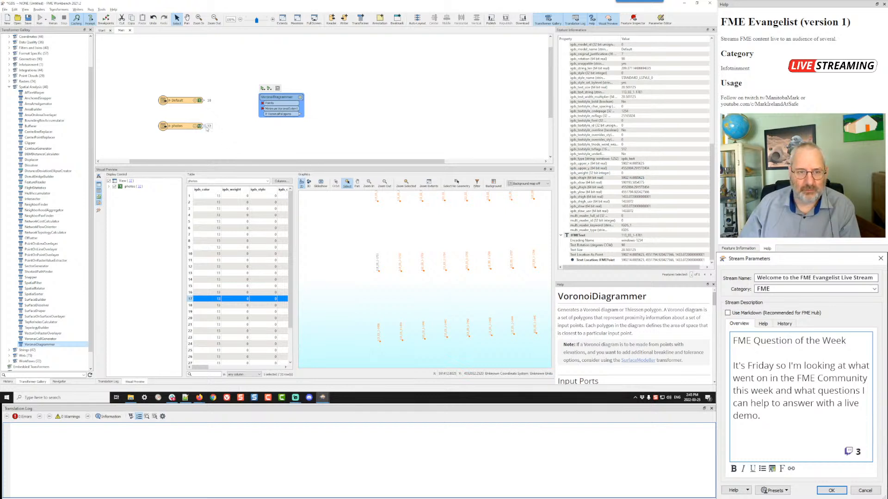
Step: Connect the photos feature type to the VoronoiDiagrammer's Points port and accept the transformer's default parameters
drag(203, 127, 259, 106)
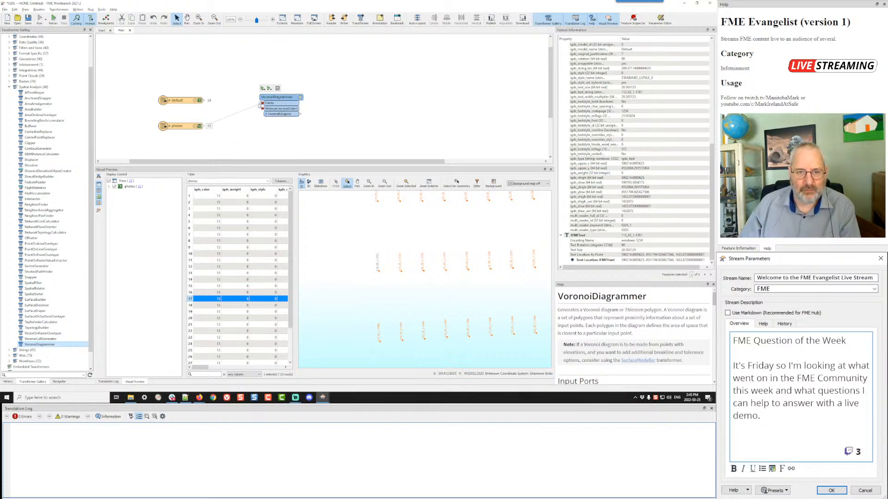
click(300, 98)
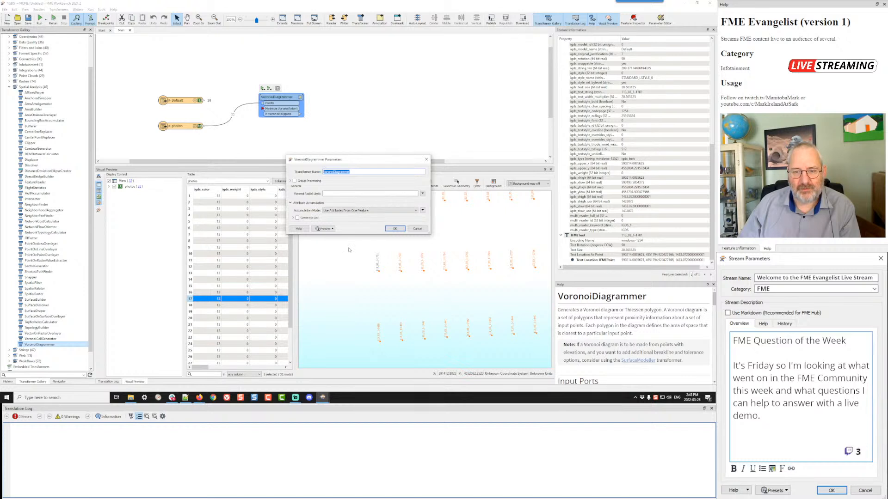
click(395, 228)
Step: Run the workspace up to the VoronoiDiagrammer and inspect its VoronoiPolygons output together with the photos features
click(262, 88)
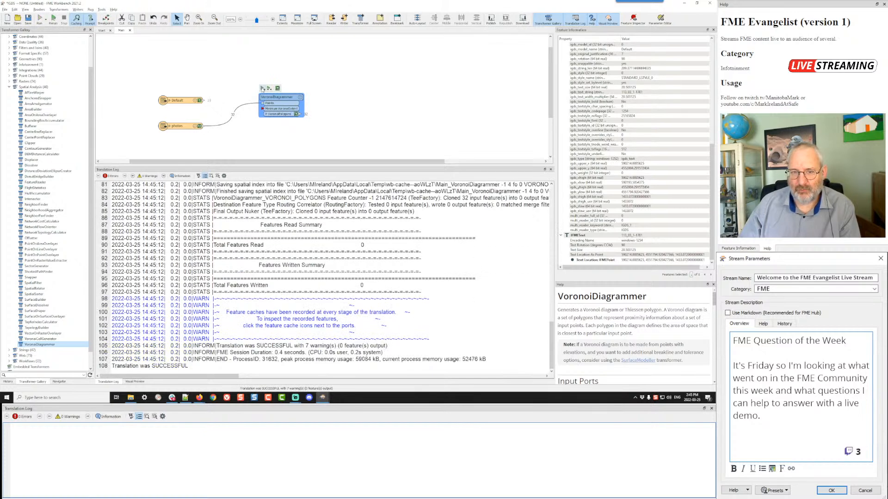
click(296, 114)
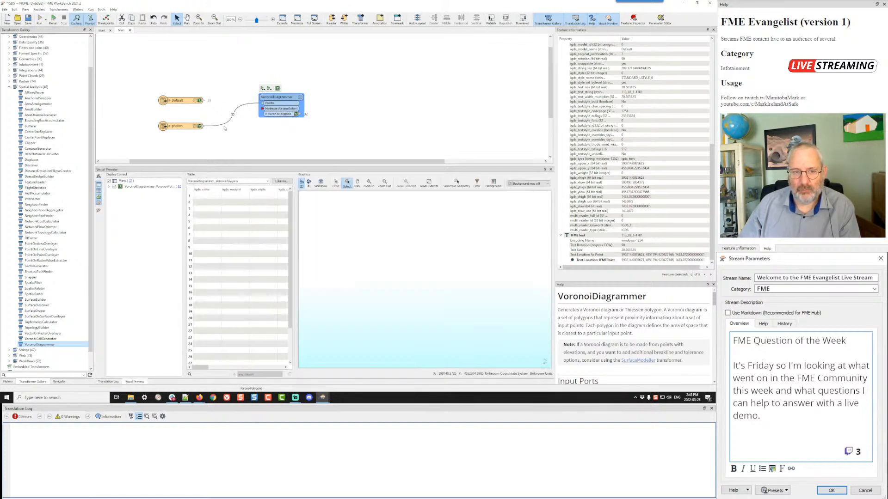
click(200, 127)
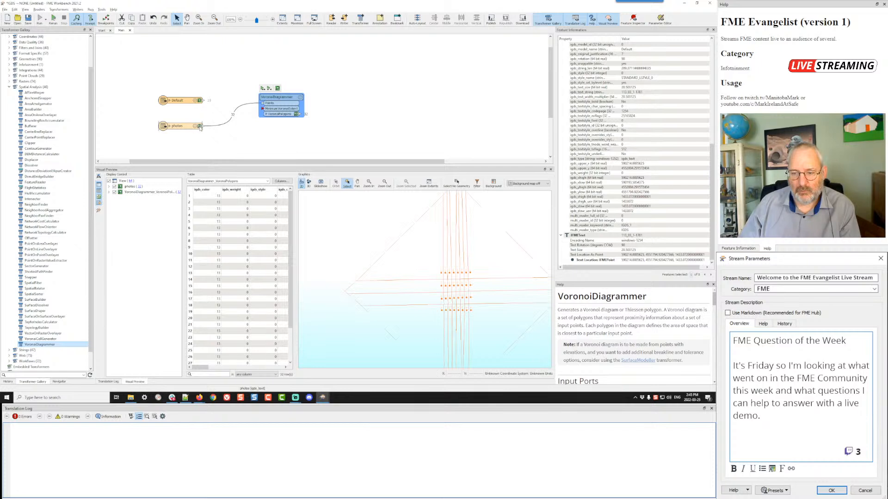
Step: Examine how the Voronoi polygons surround the photo midpoints in the visual preview
click(200, 101)
click(200, 101)
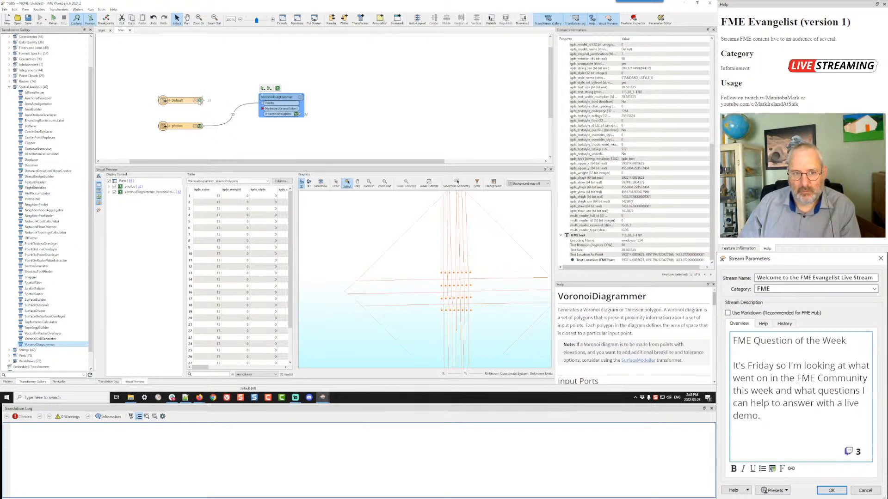
scroll(448, 292, up, 5)
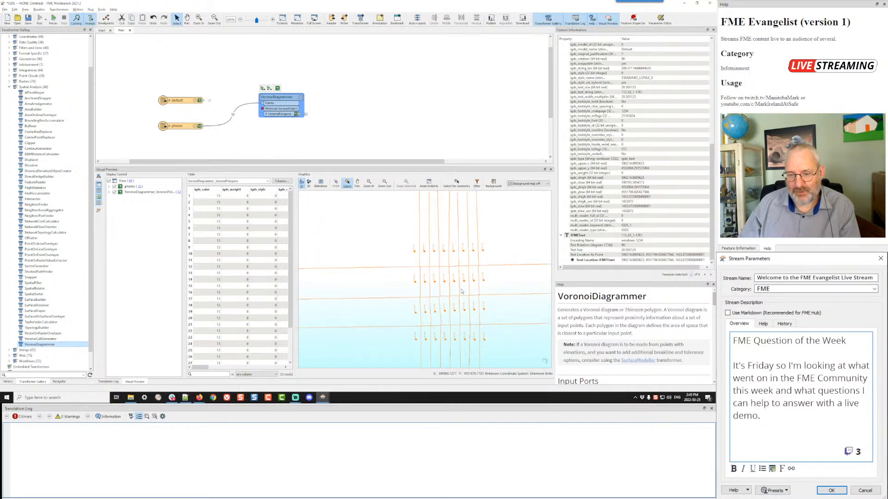
drag(451, 293, 422, 279)
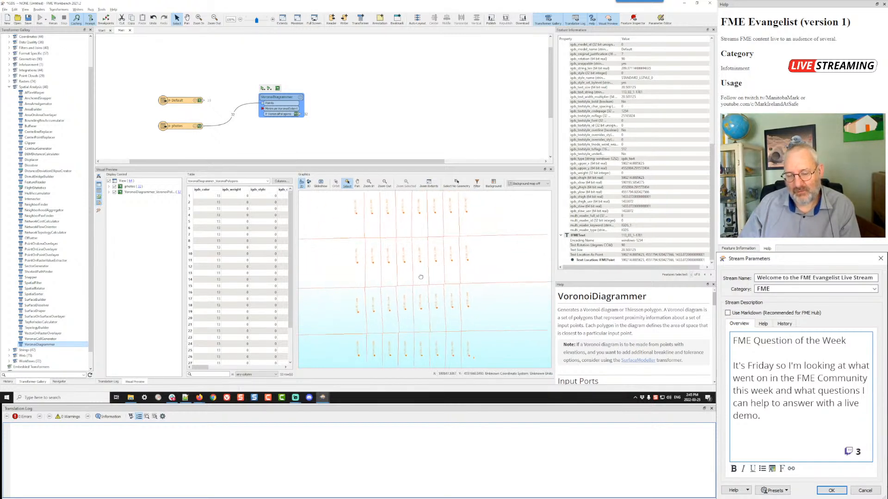
scroll(405, 265, down, 4)
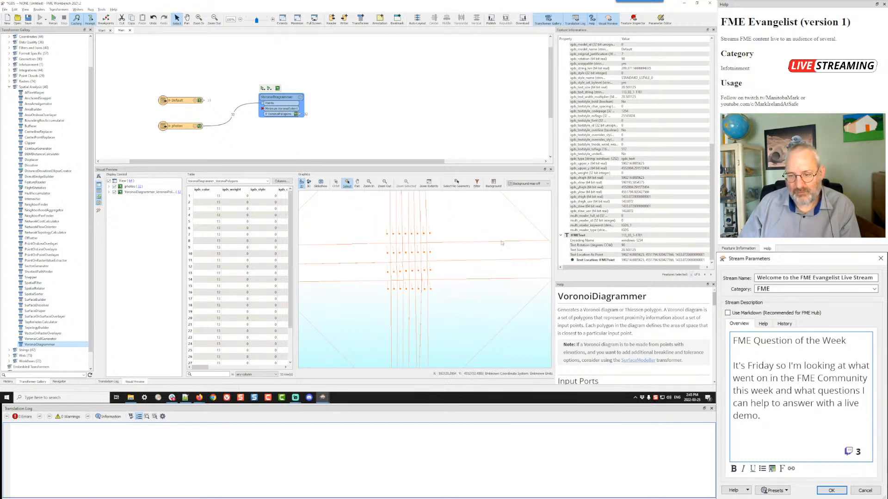
Step: Add a BoundingBoxAccumulator transformer to the canvas below the VoronoiDiagrammer, fed by the photos feature type
click(315, 53)
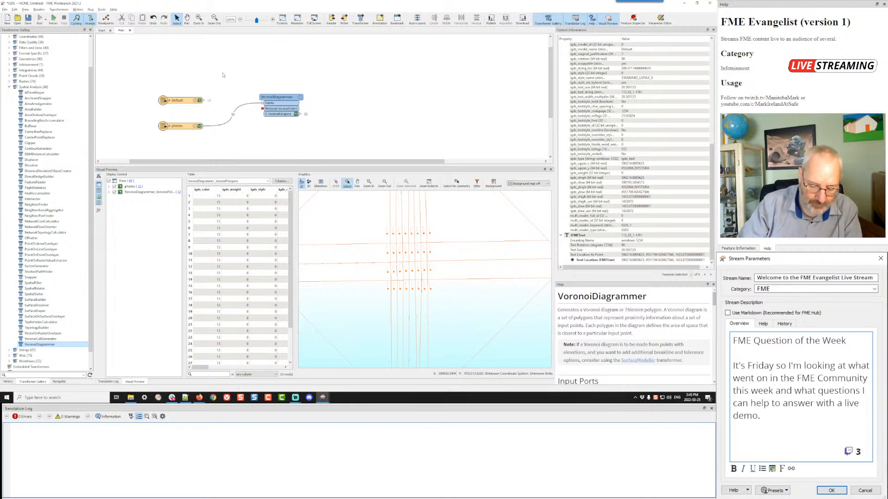
text(bound)
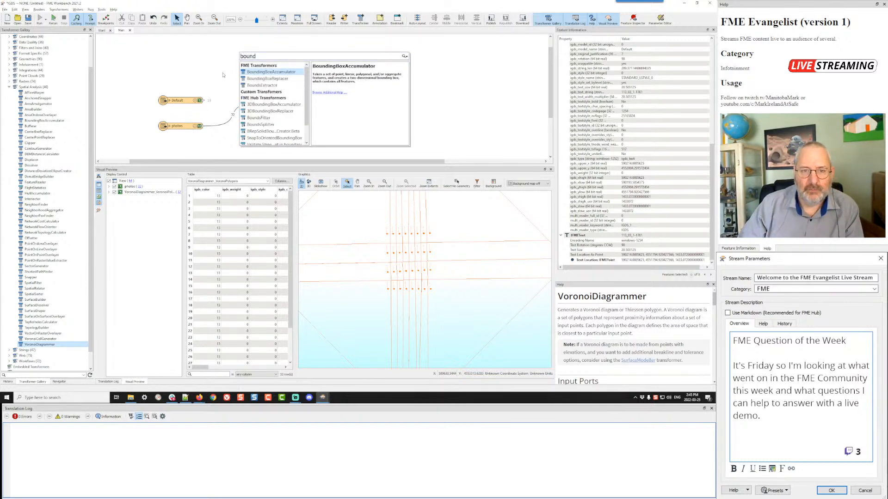
key(Return)
drag(240, 86, 216, 144)
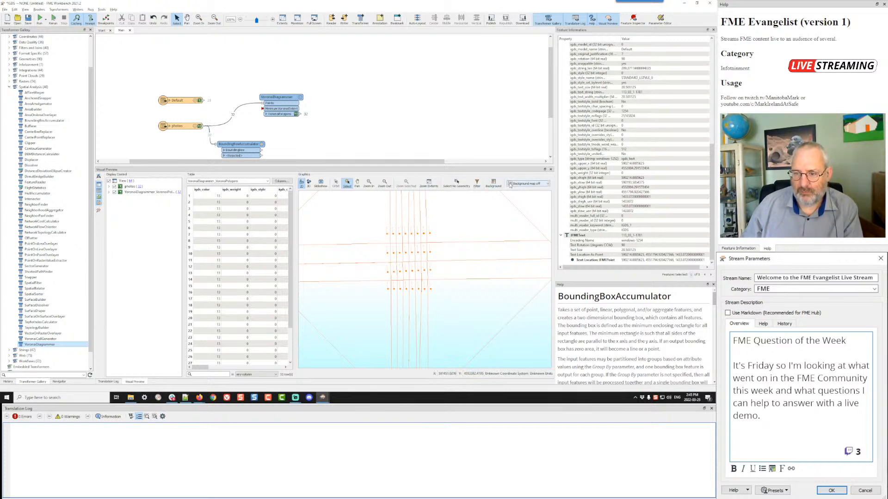
click(387, 235)
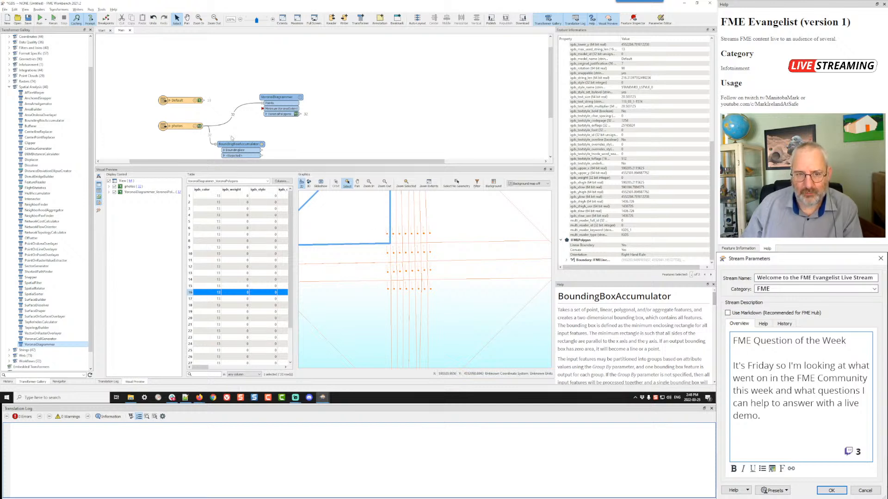
drag(252, 149, 262, 143)
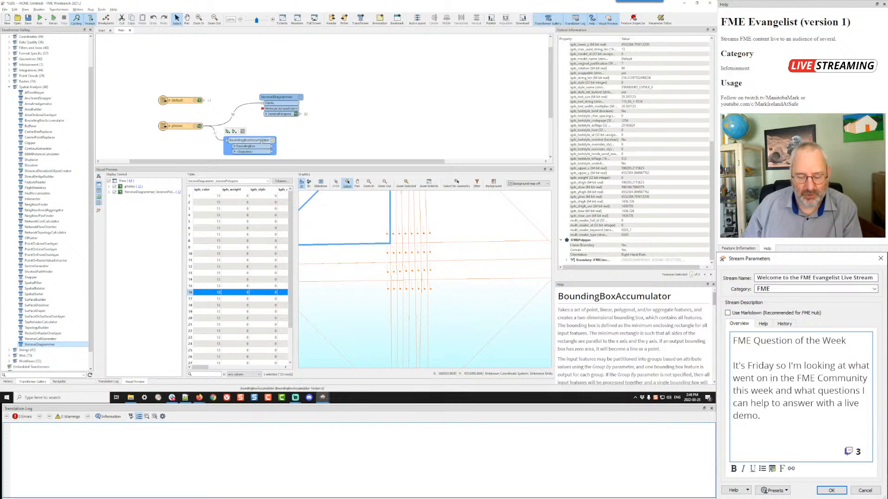
Step: Add a Bufferer after the BoundingBoxAccumulator and set its buffer distance to 100
text(buff)
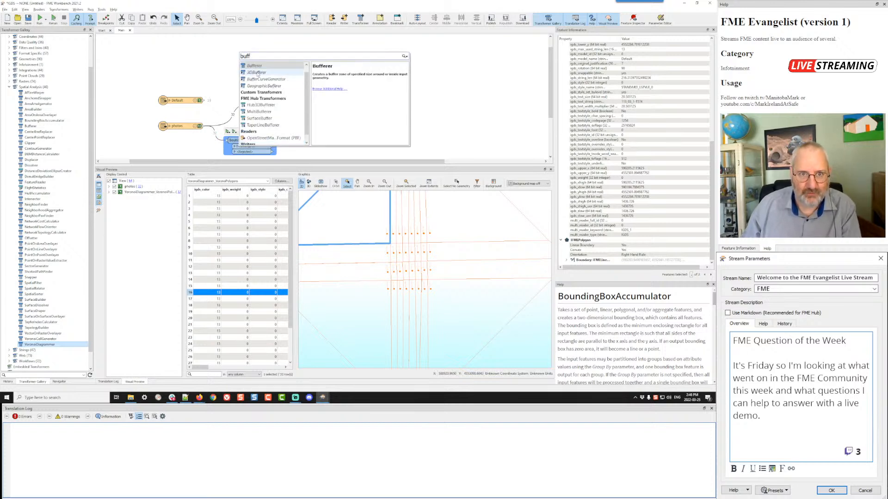
double_click(254, 66)
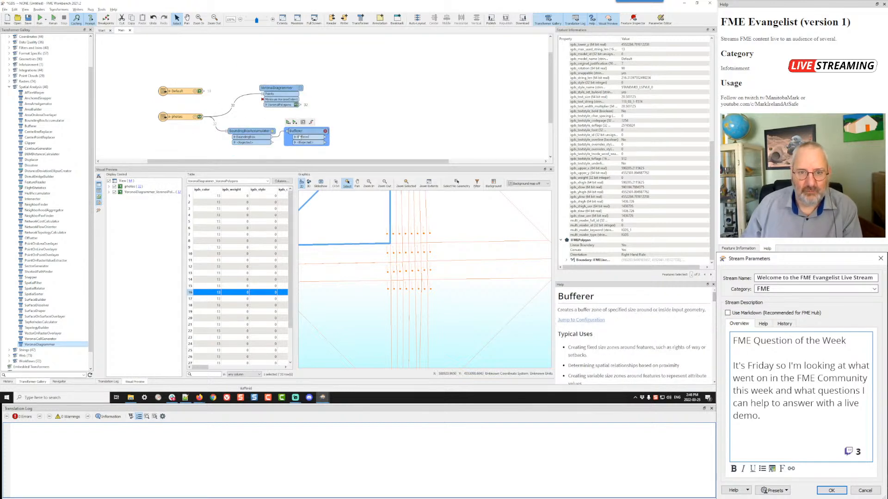
click(325, 131)
click(352, 152)
text(100)
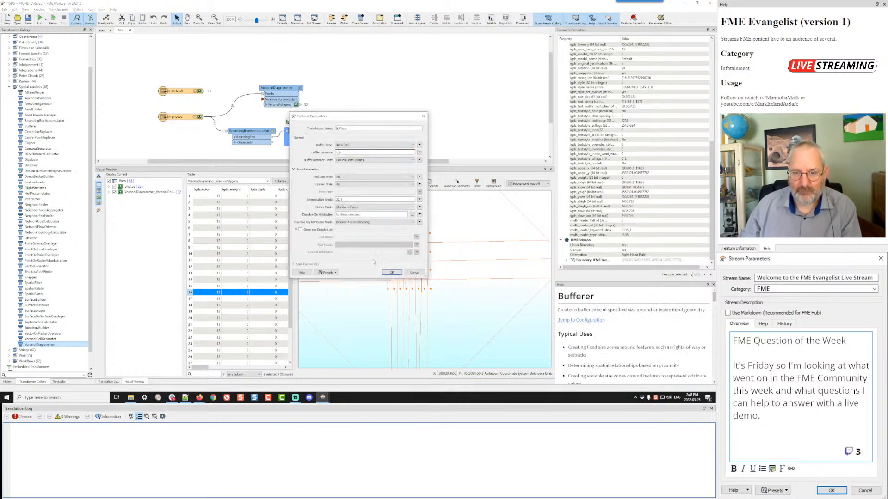
click(390, 273)
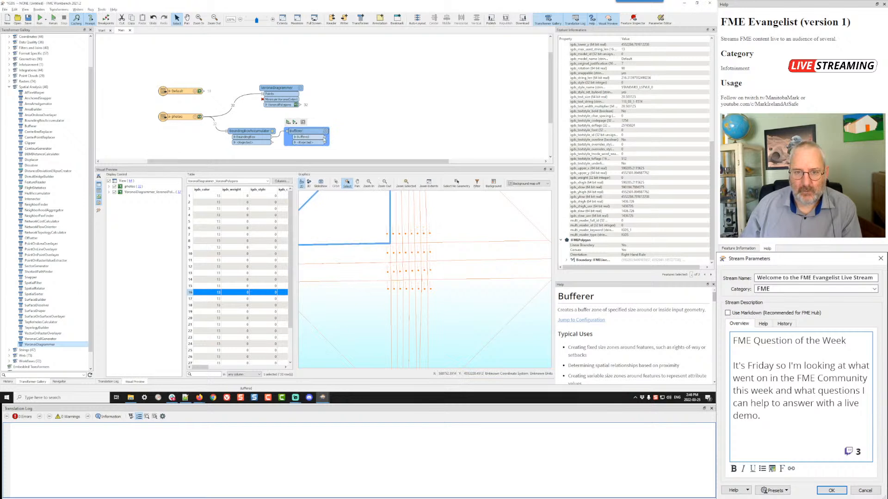
Step: Connect the Bufferer's Buffered output to the VoronoiDiagrammer's MinimumVoronoiExtent port and run the workspace up to the VoronoiDiagrammer
drag(262, 100, 262, 100)
click(267, 88)
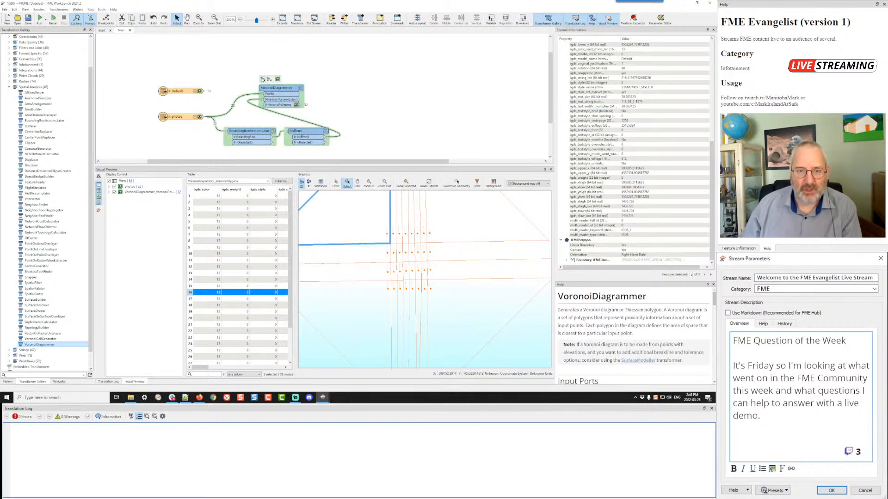
click(263, 79)
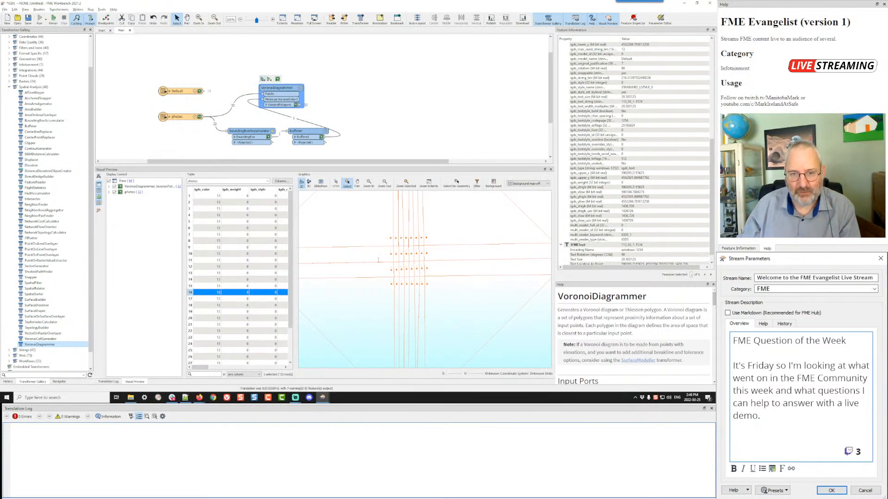
Step: Inspect individual Voronoi polygons, then display the cached buffered bounding box together with the photo points
click(384, 221)
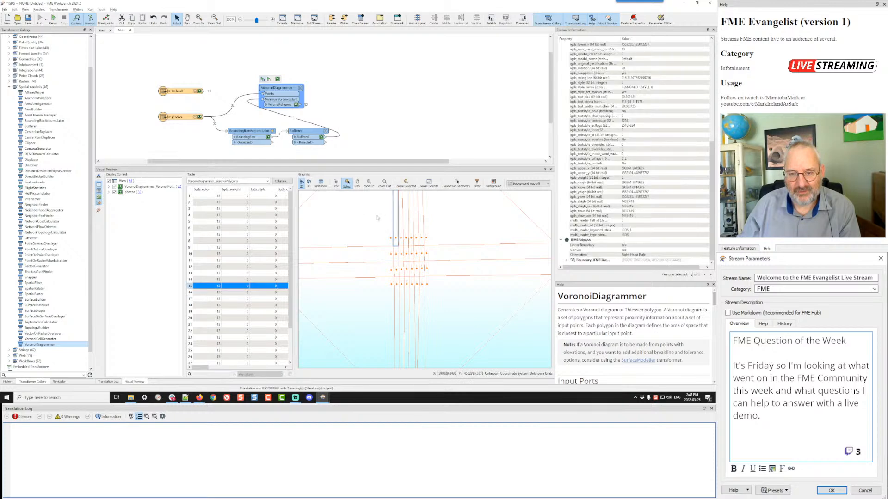
click(313, 197)
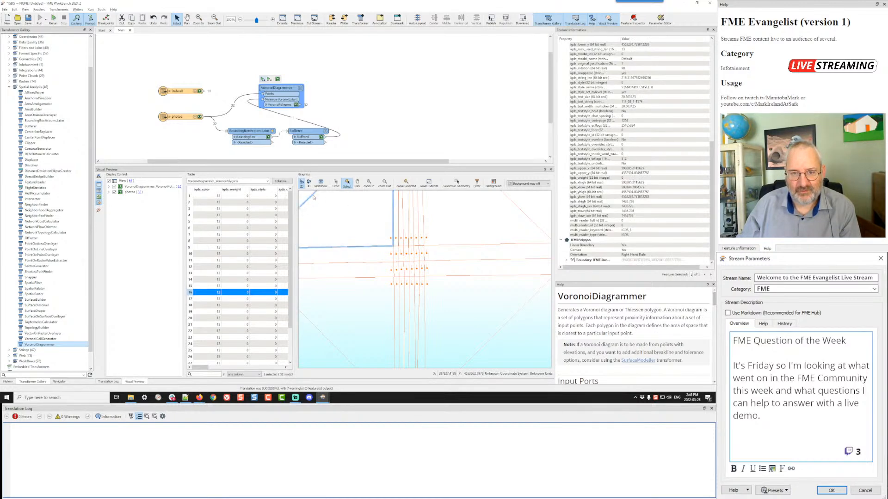
click(322, 137)
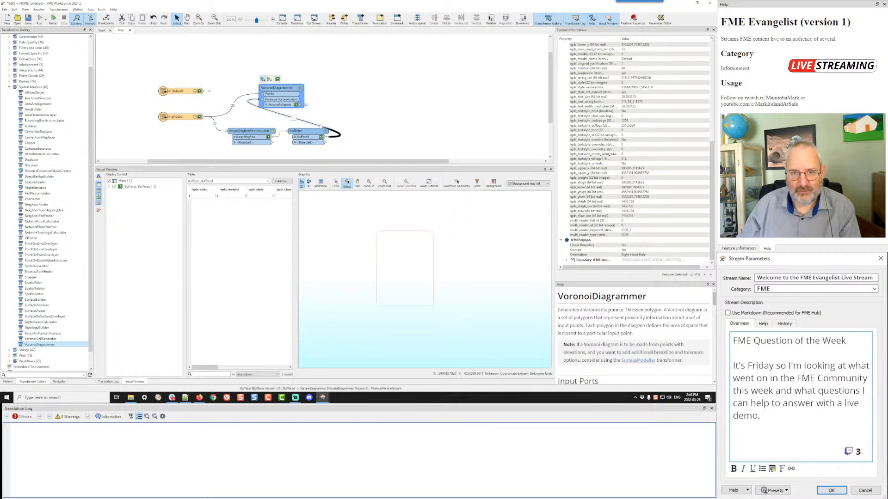
click(200, 119)
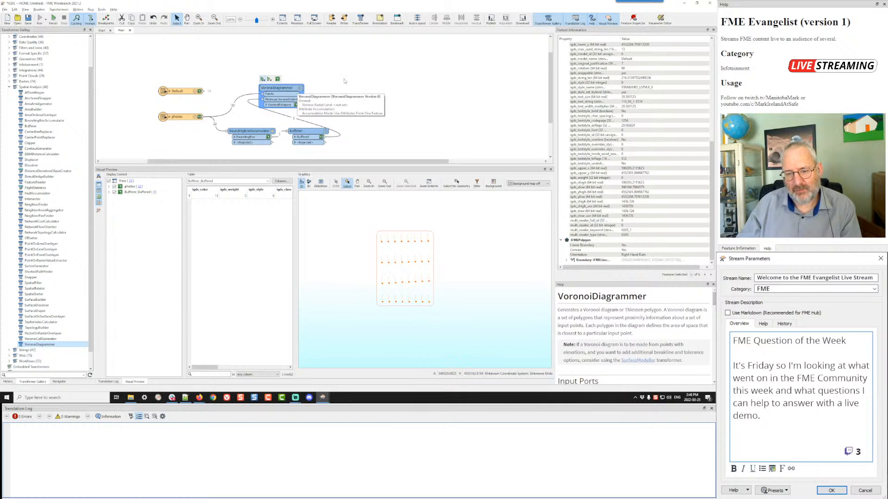
Step: Add a Clipper, rerouting the Buffered output into its Clipper port and connecting VoronoiPolygons to its Clippee port
click(348, 114)
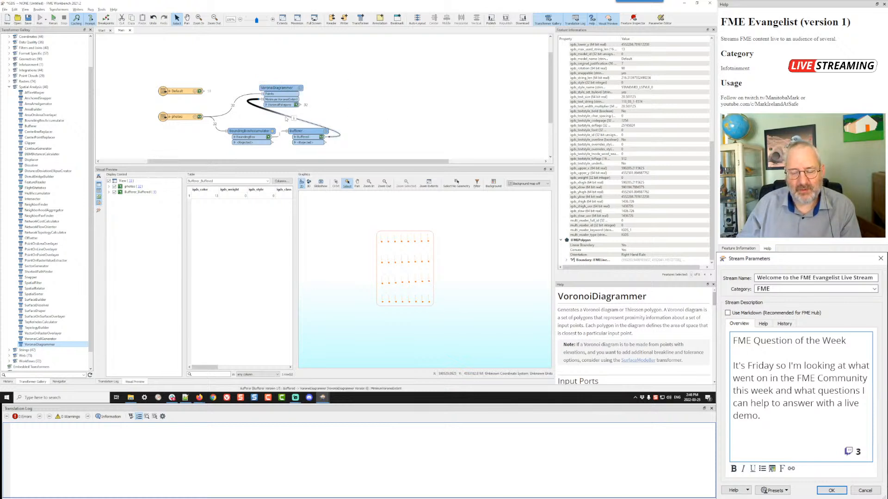
text(clipp)
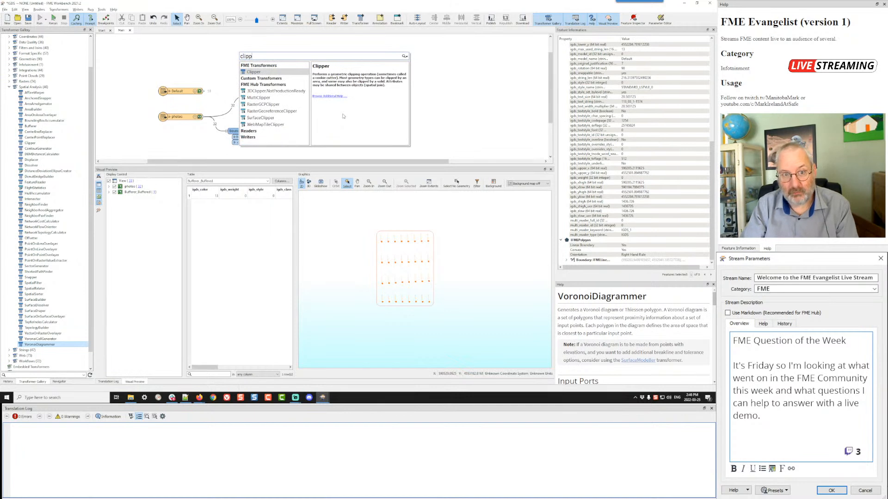
key(Return)
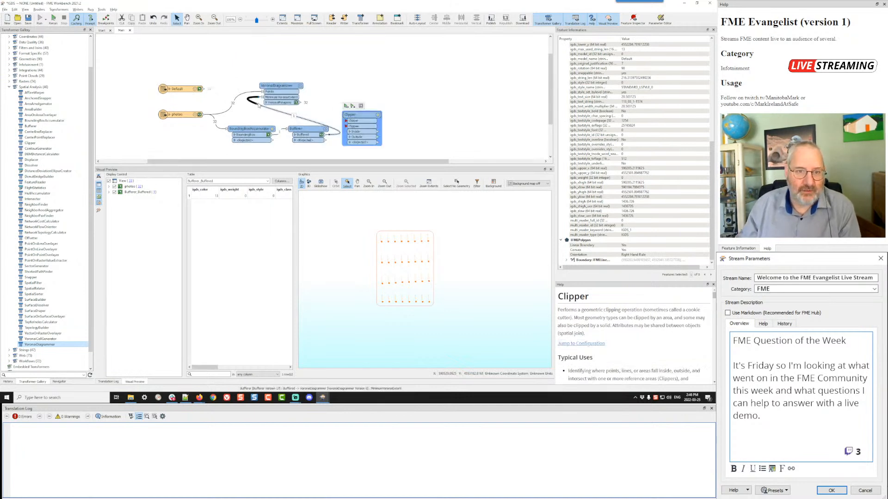
drag(290, 114, 359, 87)
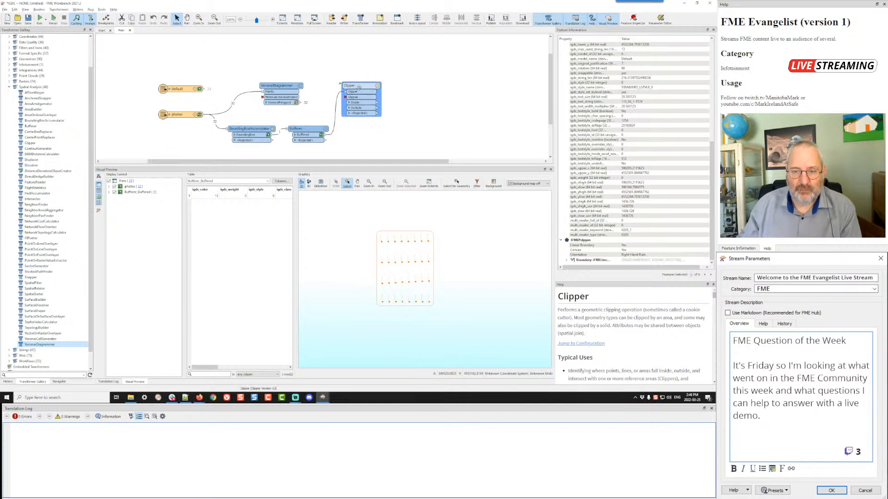
drag(298, 102, 348, 98)
Step: Run the workspace up to the Clipper and display its Inside output together with the photo points
click(359, 86)
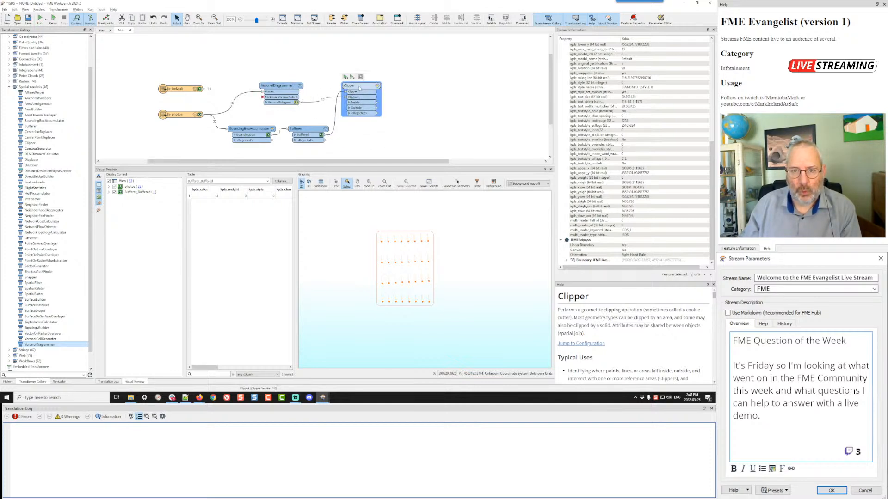
click(346, 78)
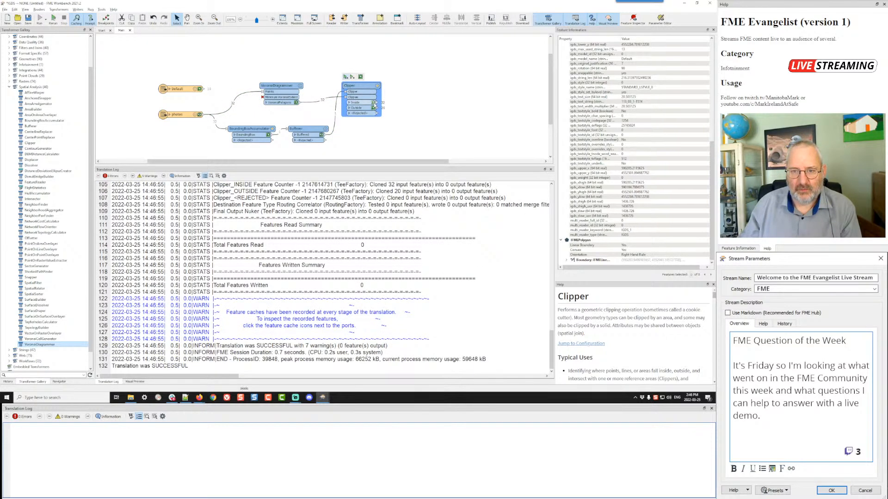
click(374, 103)
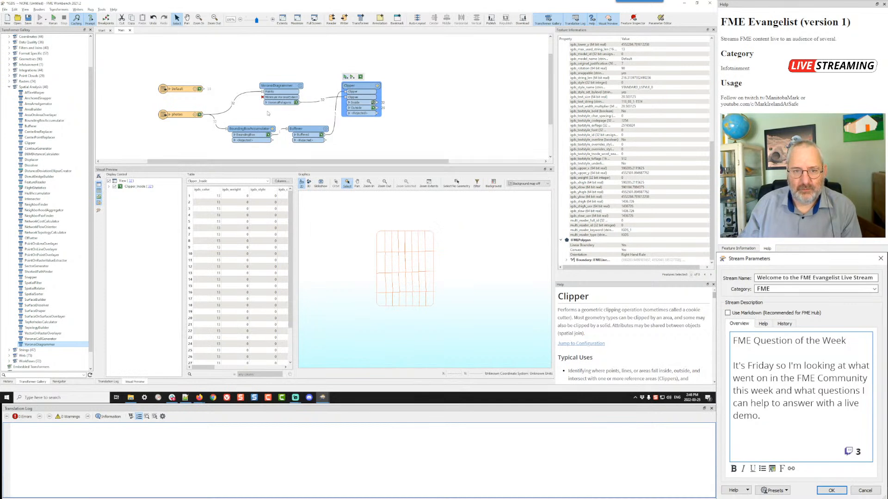
click(200, 114)
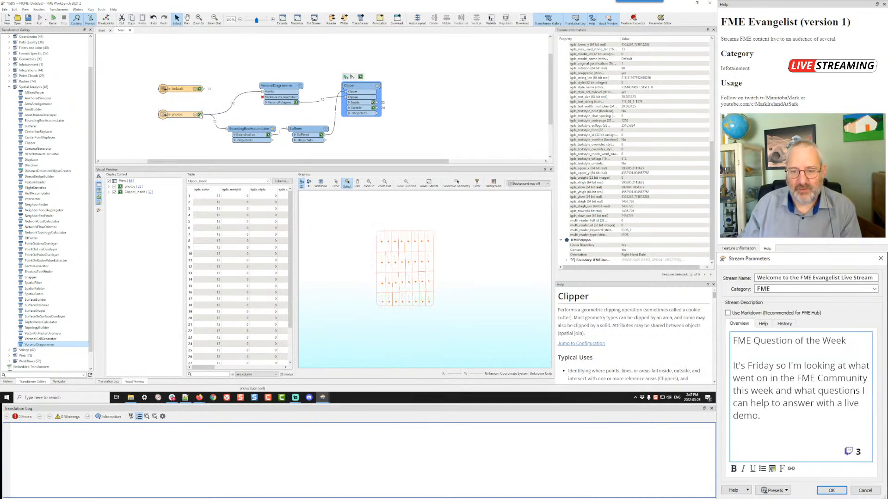
scroll(405, 262, up, 3)
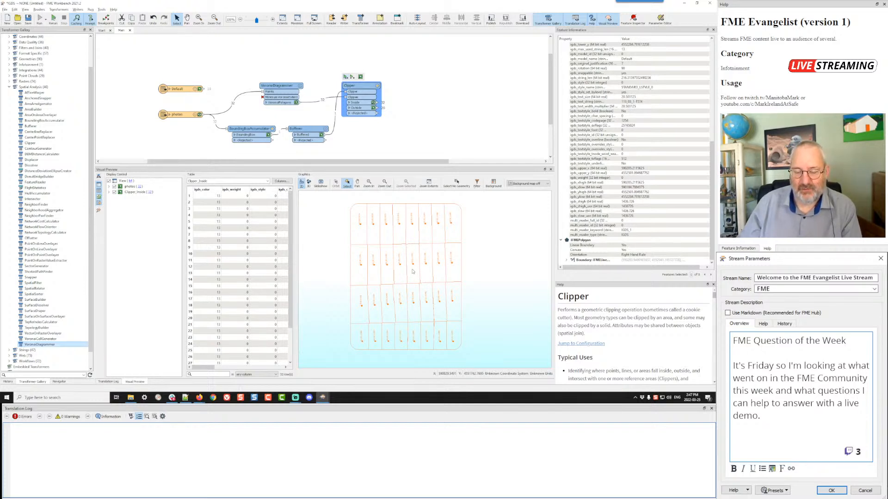
Step: Switch to the browser and compare the question's sample model image with the clipped cells in FME Workbench
key(alt+Tab)
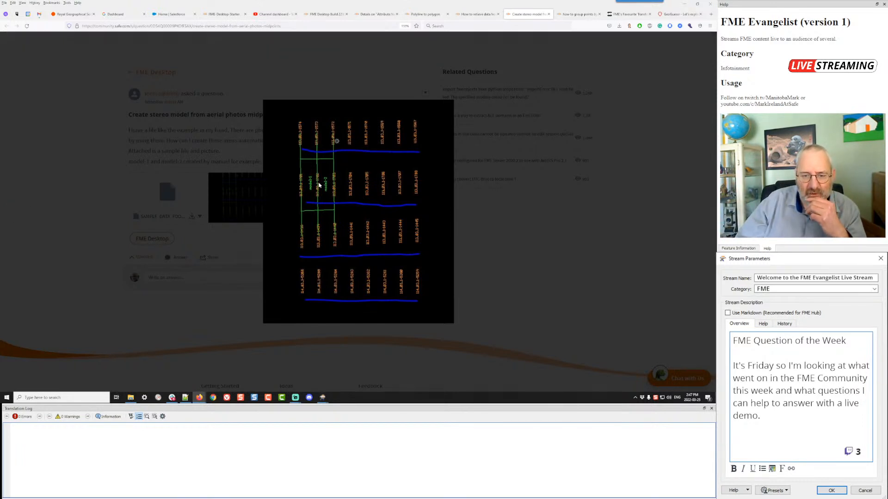
click(525, 239)
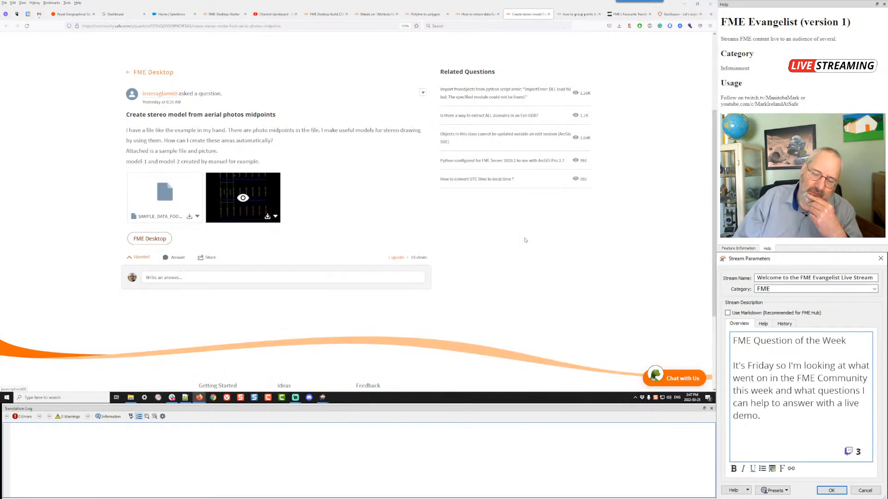
key(alt+Tab)
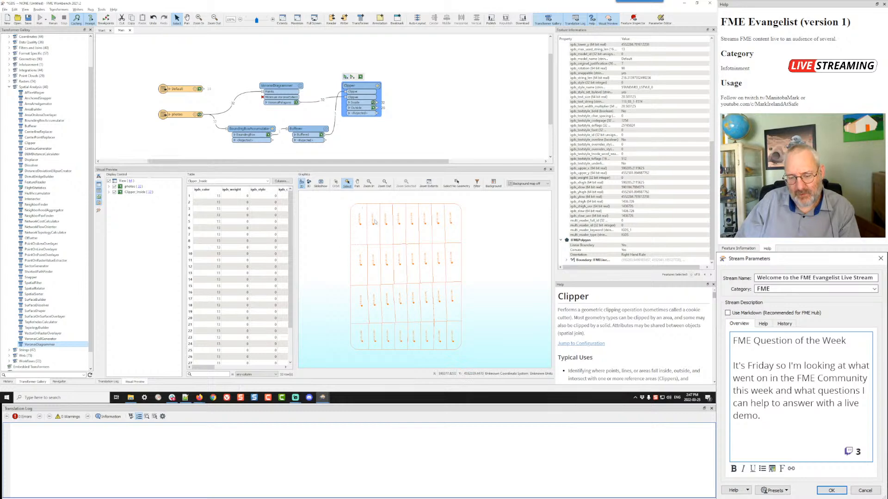
key(alt+Tab)
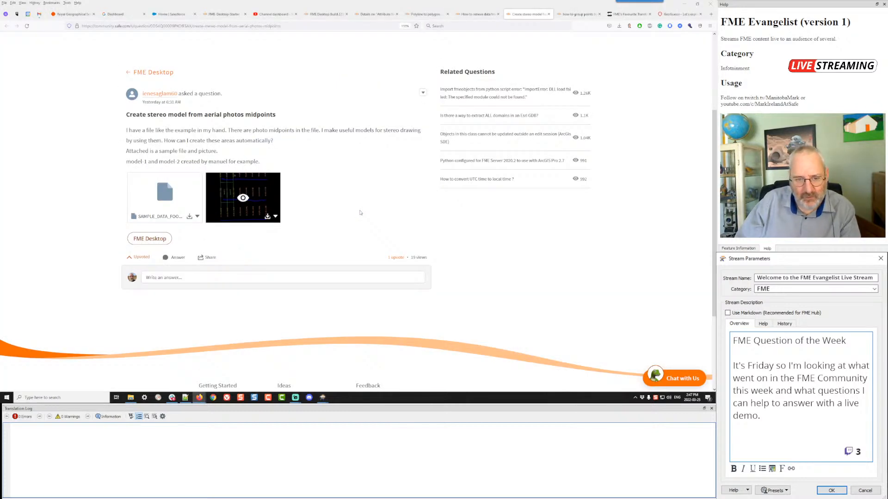
click(259, 187)
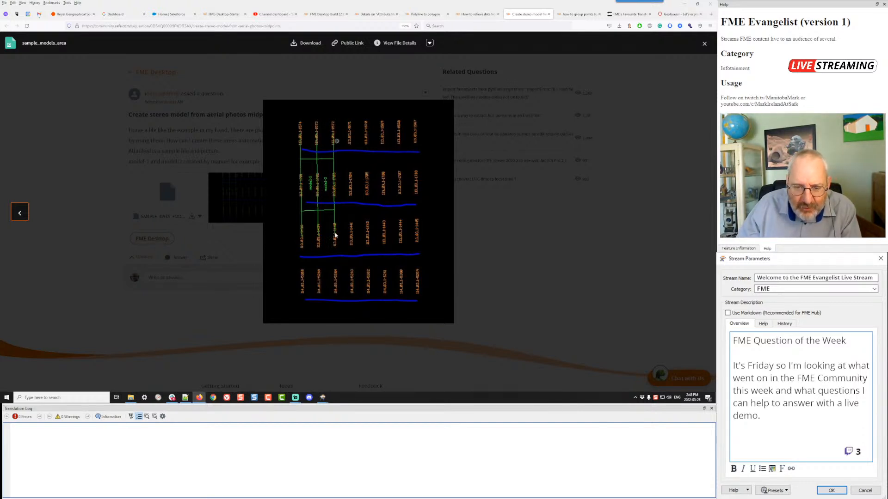
Step: Return to FME Workbench and select the corner cell around the first photo point of the uppermost row
key(alt+Tab)
scroll(358, 227, up, 3)
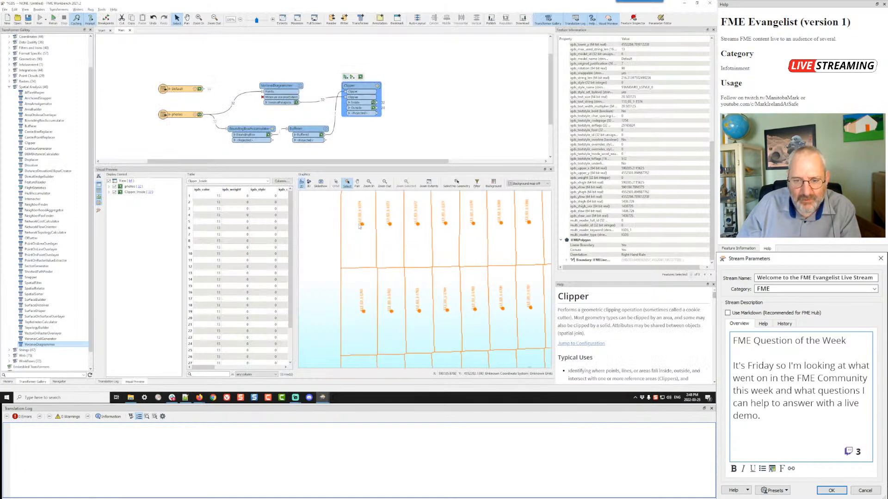
scroll(361, 226, up, 1)
click(366, 227)
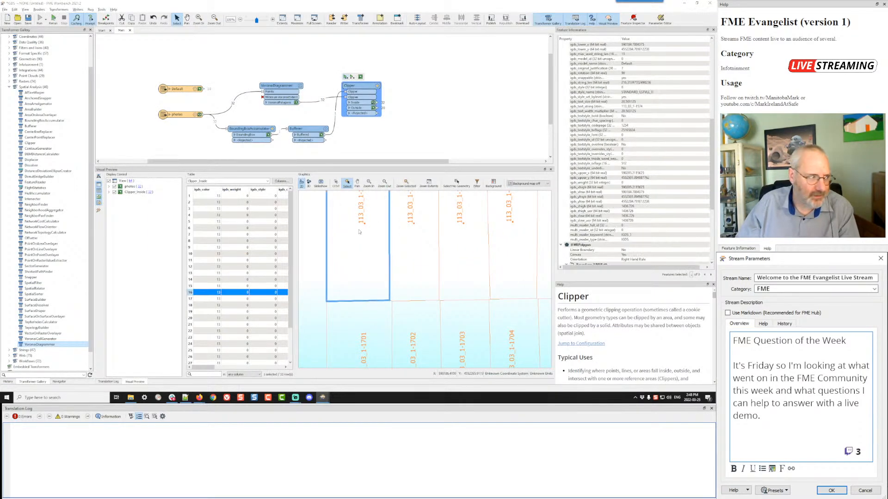
Step: Switch to the browser, open the question's sample model image in its own tab and enlarge it to examine model-1 and model-2
key(alt+Tab)
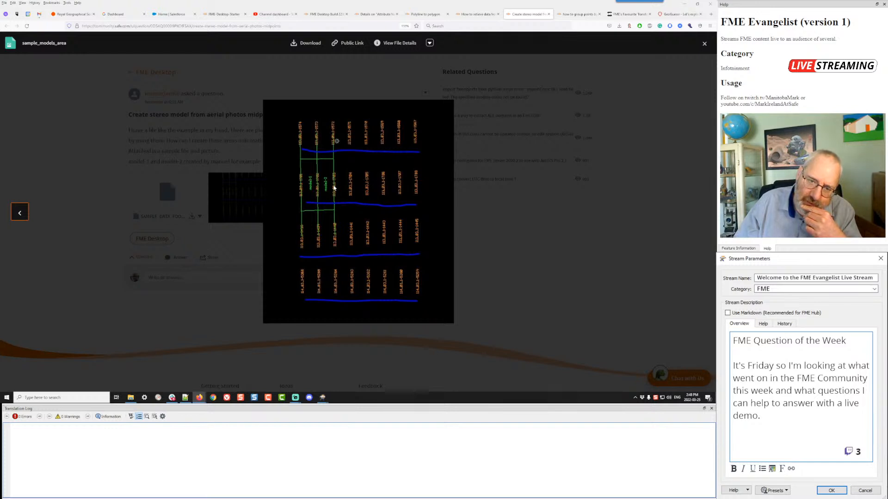
right_click(334, 188)
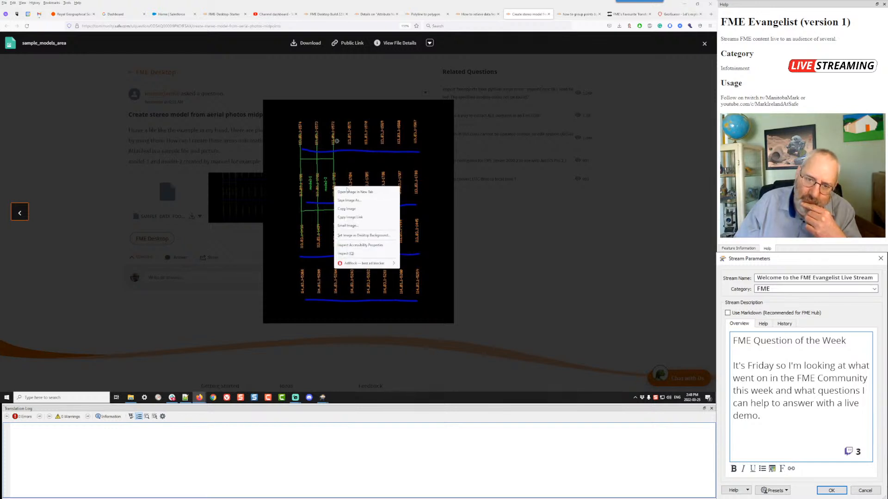
click(354, 192)
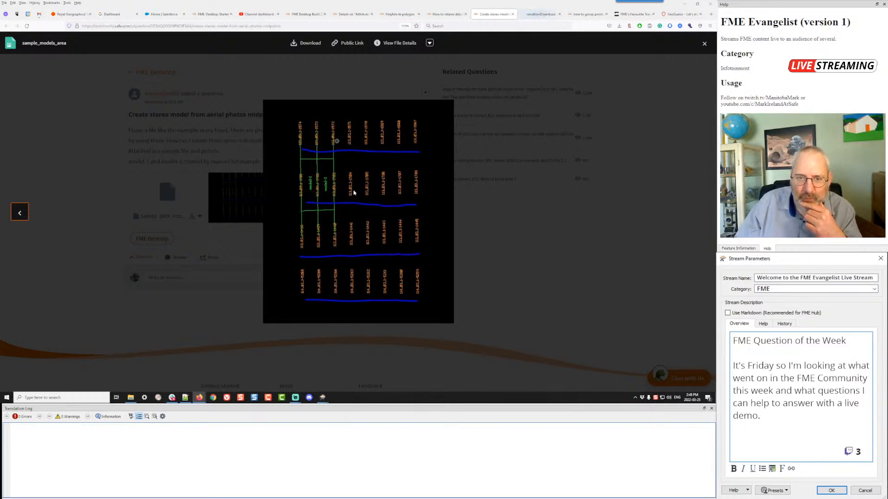
click(539, 15)
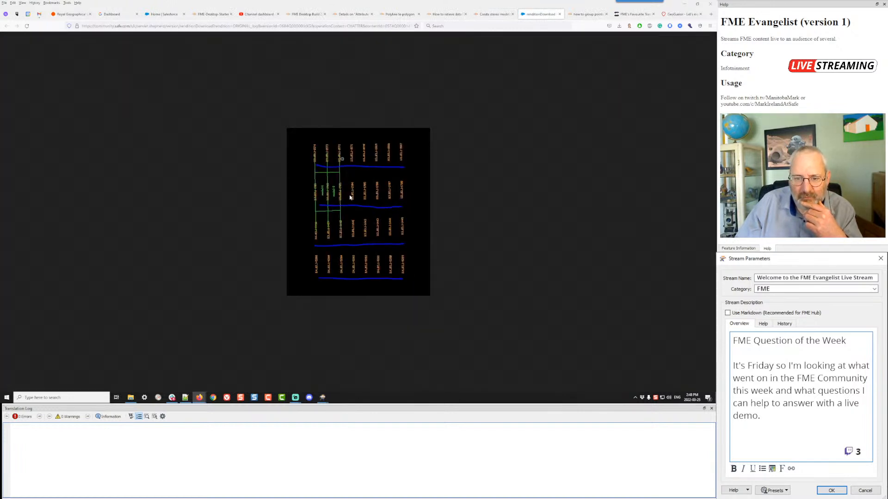
scroll(361, 222, up, 4)
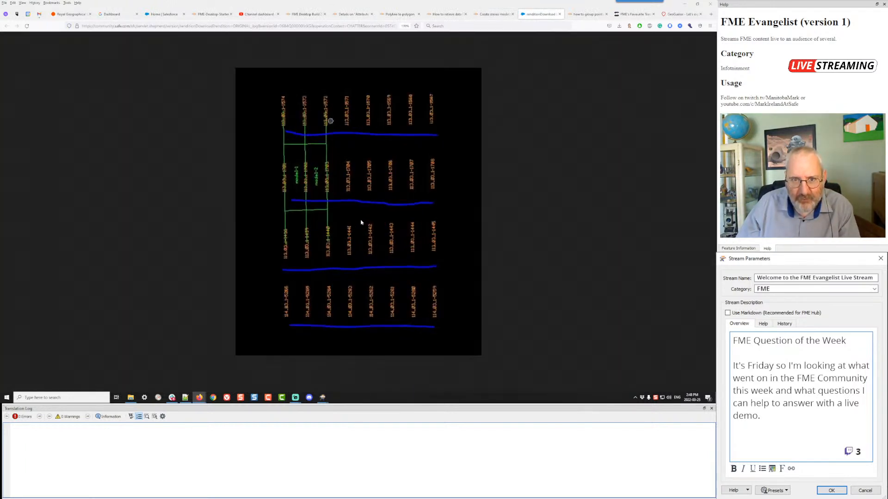
scroll(361, 222, up, 2)
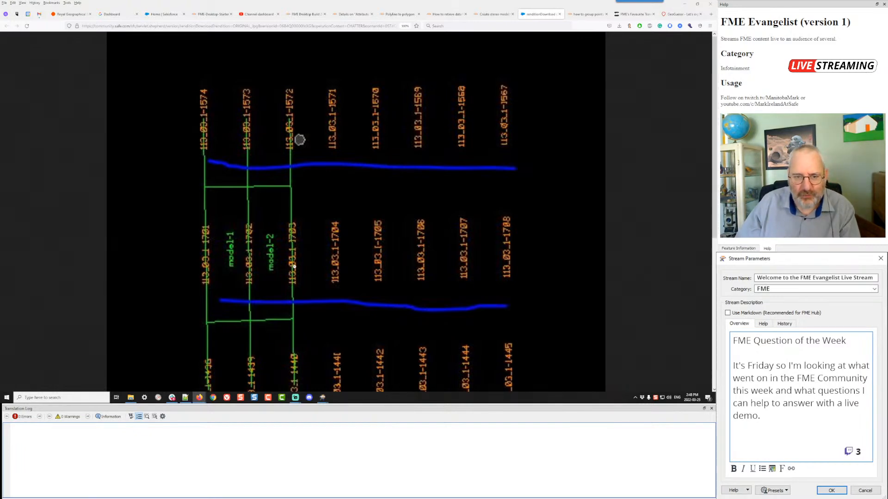
Step: Return to FME Workbench and select the second clipped cell of the uppermost row to compare it with the sample image
key(alt+Tab)
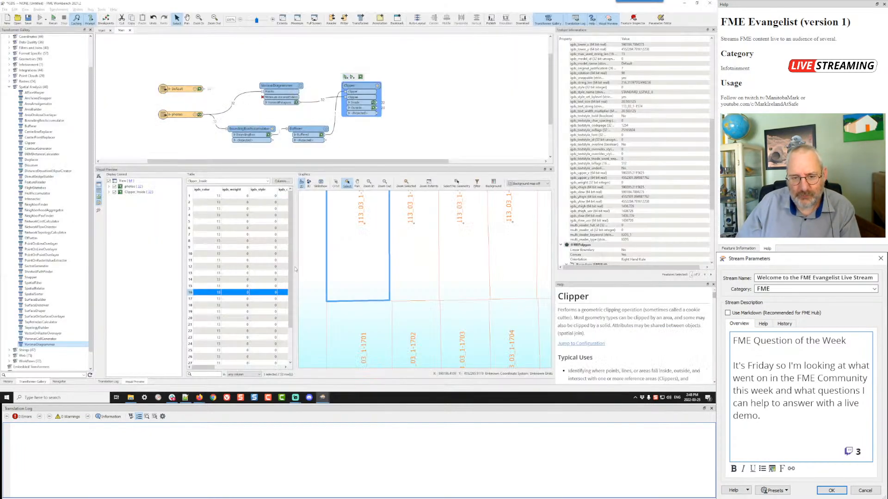
scroll(453, 257, down, 3)
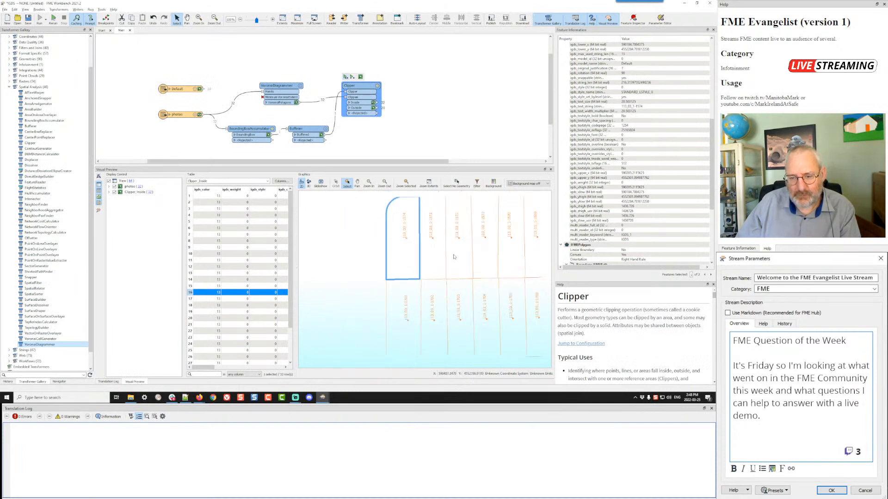
scroll(403, 258, down, 2)
scroll(405, 259, down, 1)
scroll(415, 262, down, 1)
drag(415, 262, 414, 253)
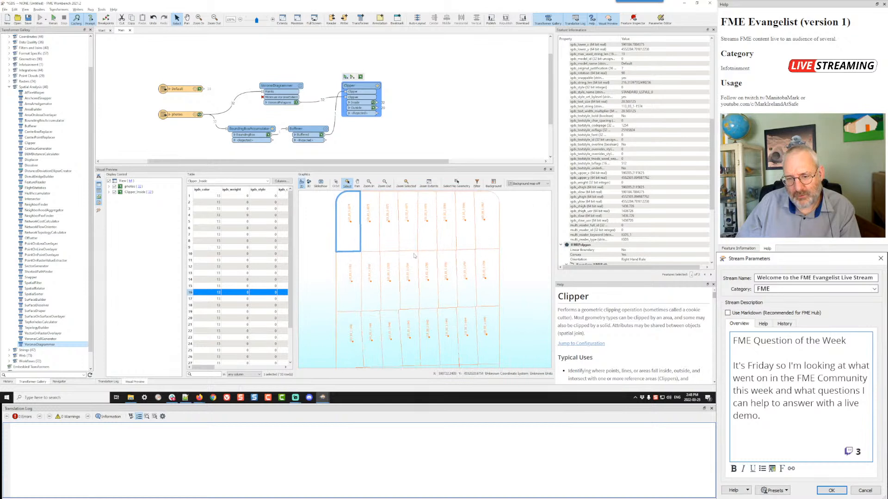
click(361, 223)
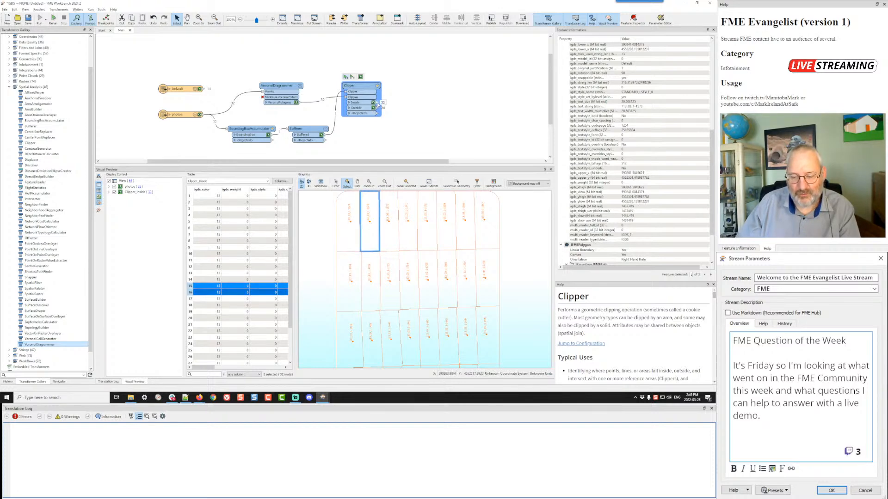
text(offse)
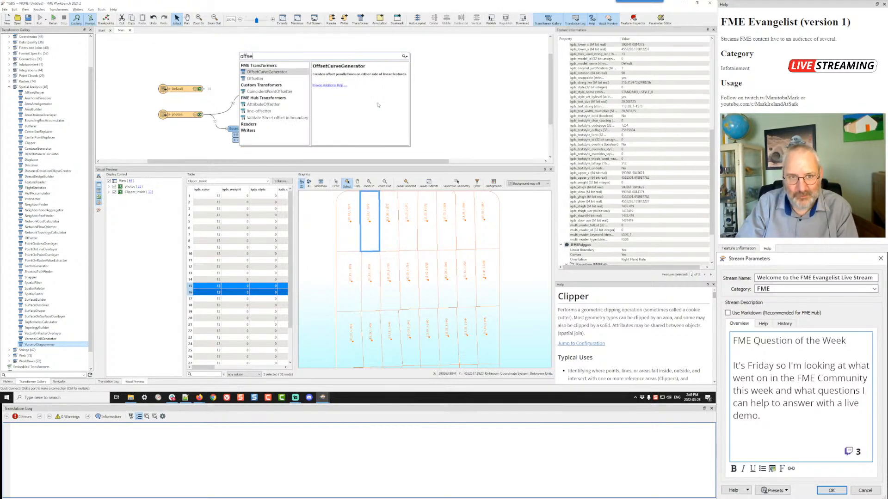
key(Down)
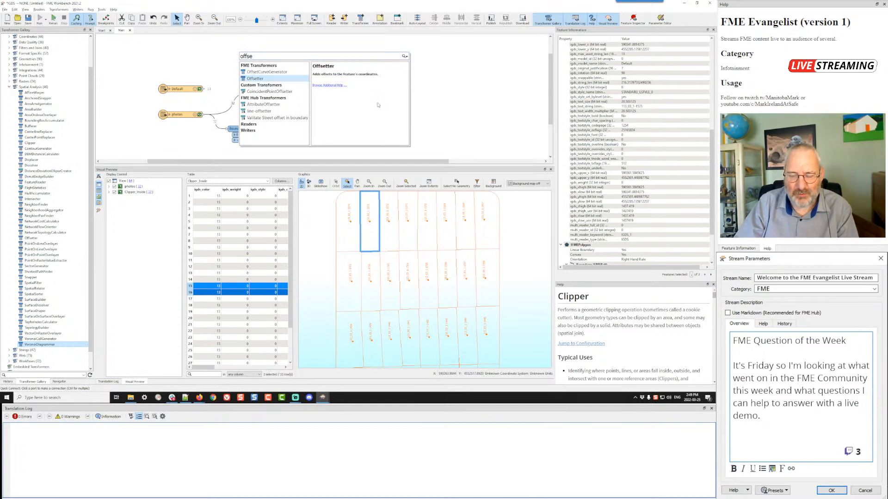
key(Escape)
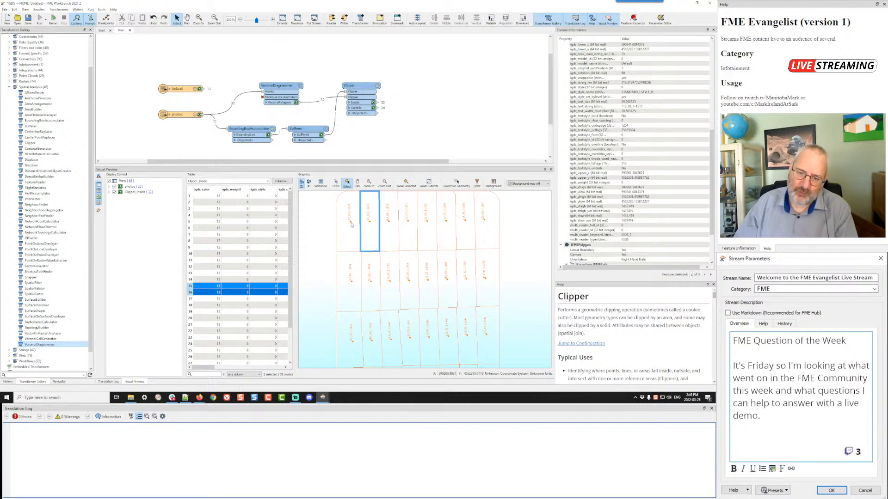
Step: Select the corner cell of the uppermost row, and mark out the area between the first two photo points with a selection window
click(352, 253)
drag(351, 253, 370, 193)
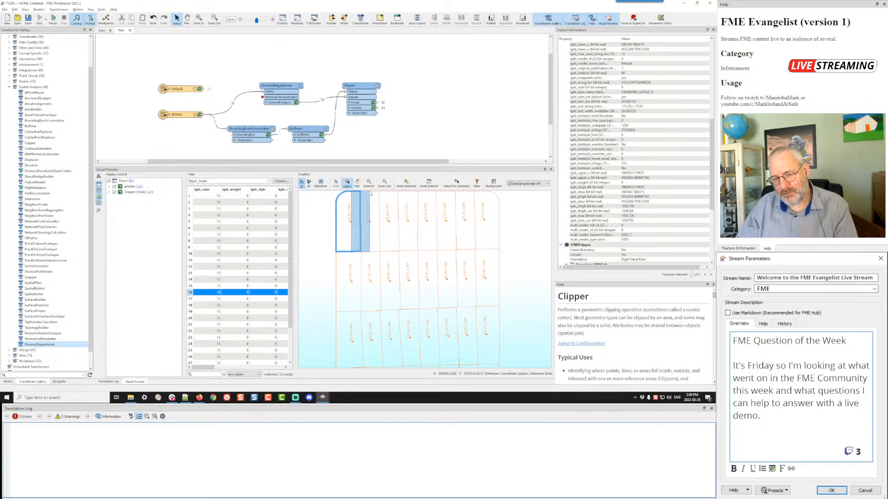
drag(371, 194, 370, 194)
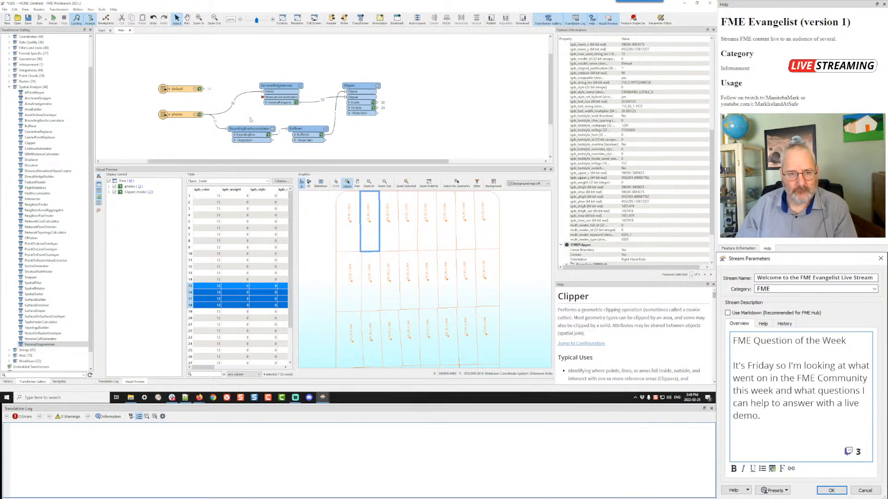
Step: Display the photos reader output on its own and step through its first five records to check the point order
click(200, 115)
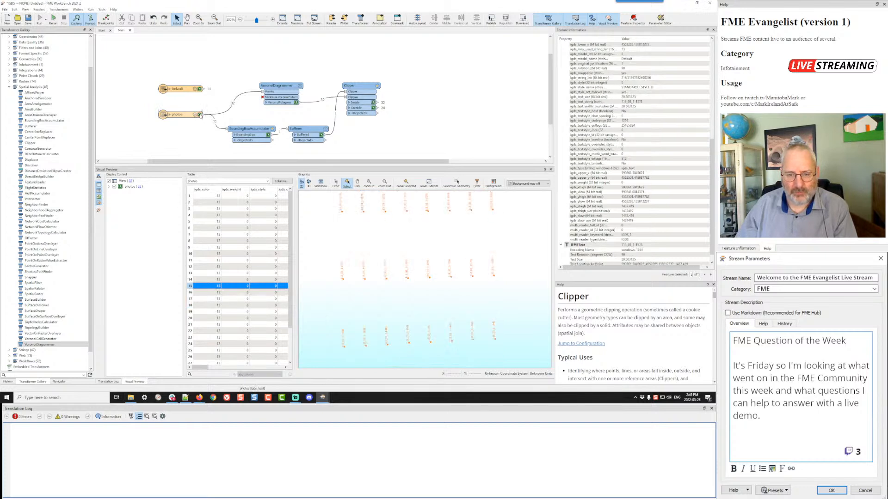
scroll(408, 252, down, 3)
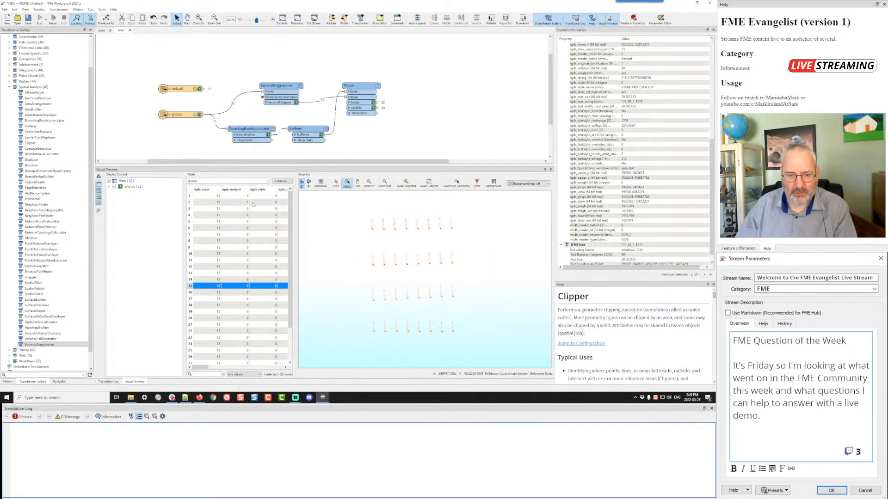
click(209, 197)
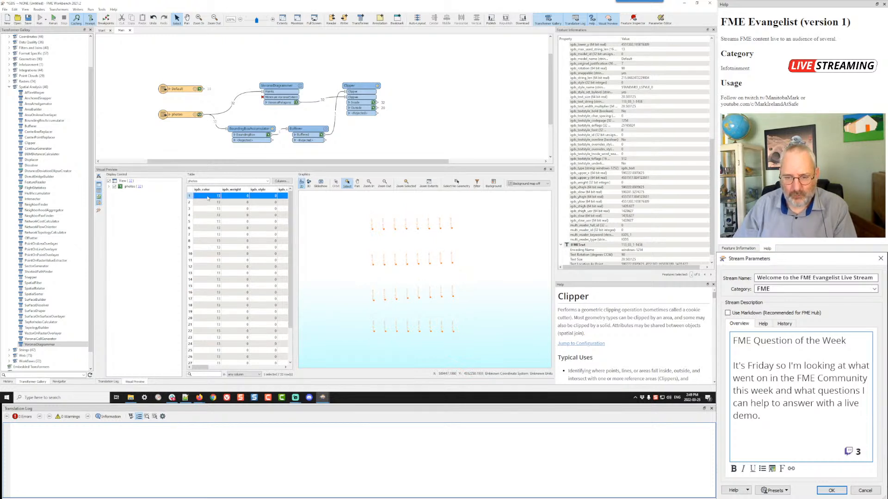
key(Down)
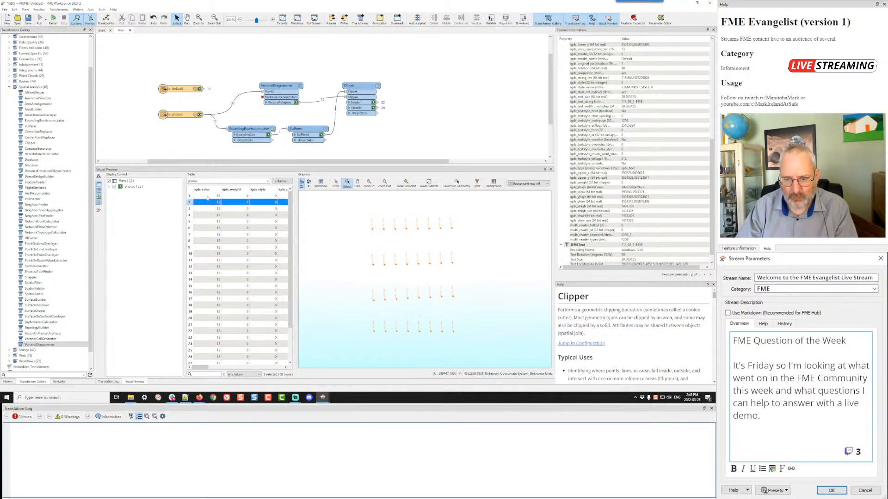
key(Down)
key(Down)
key(Down)
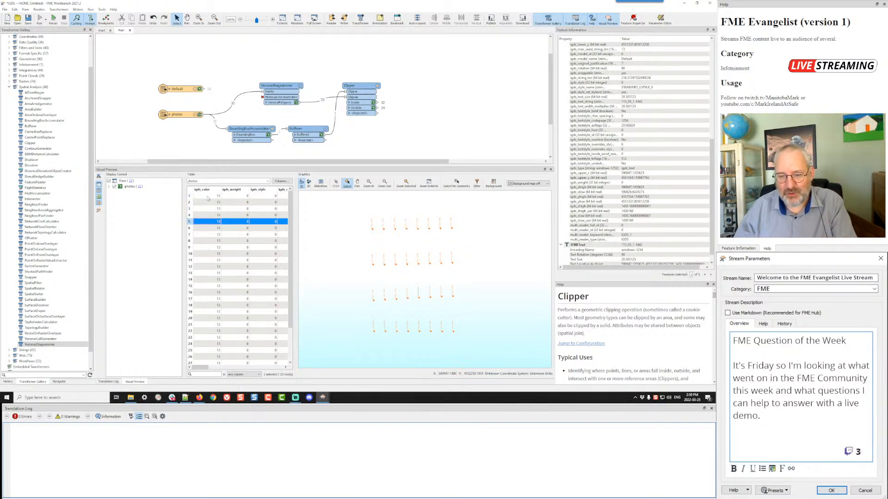
Step: Enlarge the photo points and step through the records from the first to the eighth, following the highlighted point along its row
scroll(418, 294, up, 2)
scroll(419, 298, up, 2)
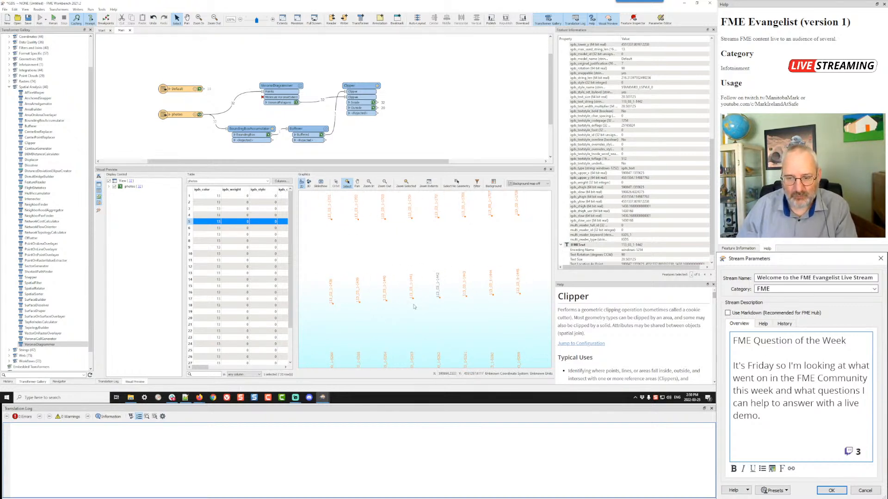
click(219, 202)
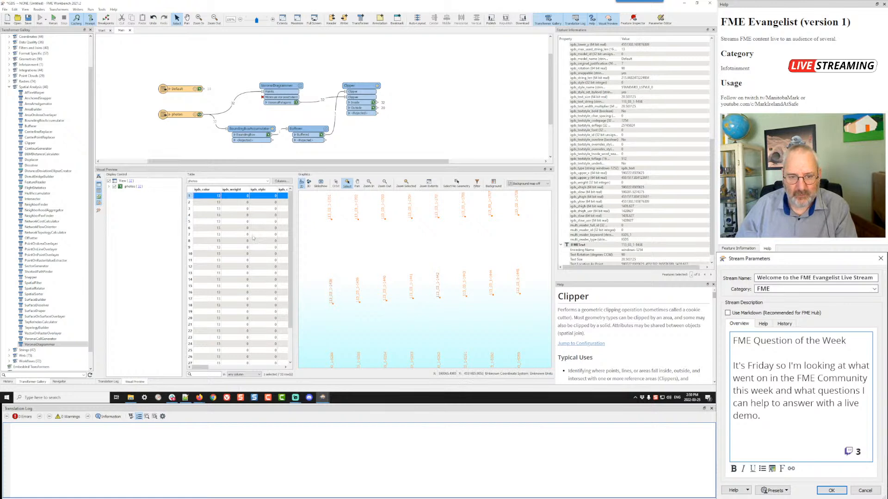
key(Down)
key(Down)
key(Down)
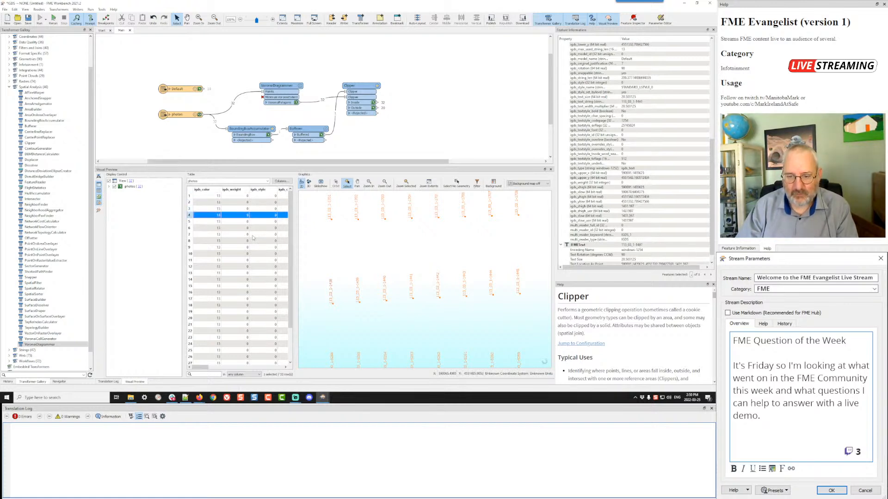
key(Down)
key(Down)
key(Down)
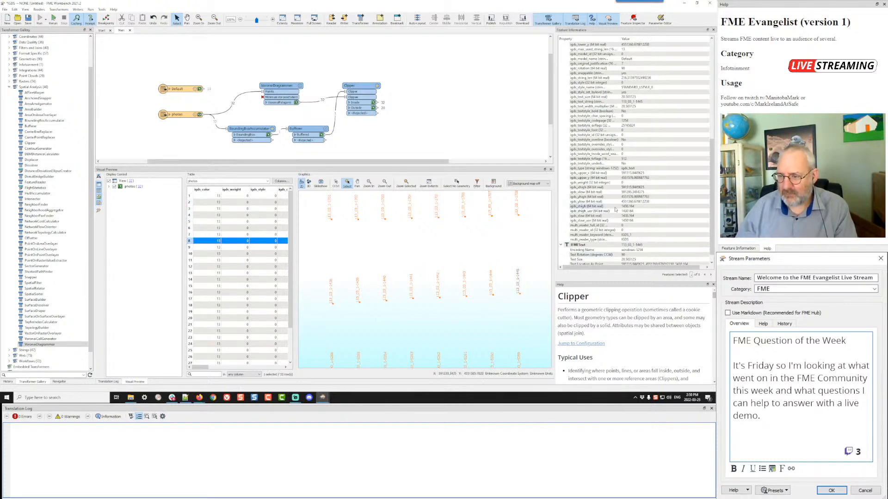
Step: Examine the attributes and text geometry of the eighth photo record in the feature information
scroll(615, 210, down, 1)
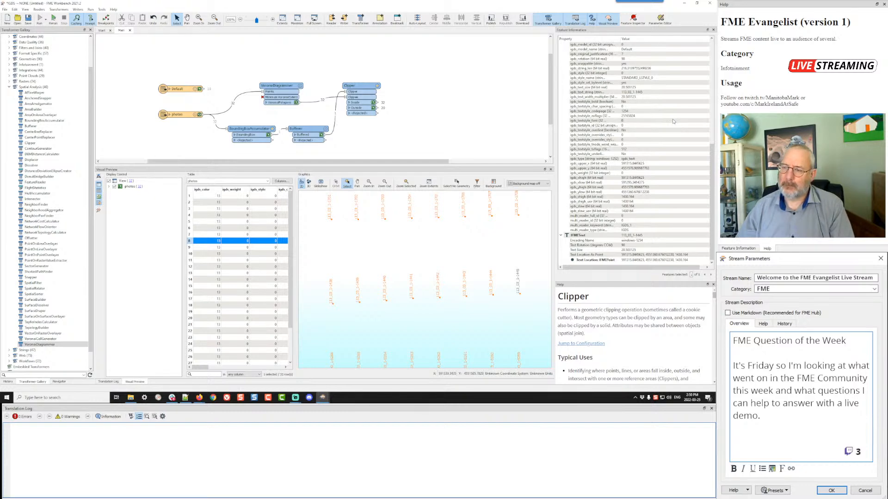
scroll(663, 123, up, 10)
scroll(652, 125, down, 10)
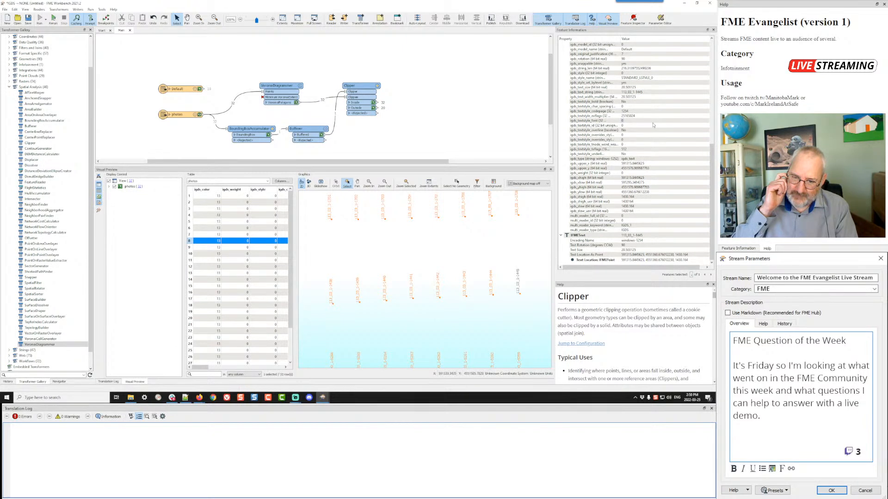
scroll(421, 274, down, 1)
scroll(421, 274, down, 1)
scroll(421, 274, up, 1)
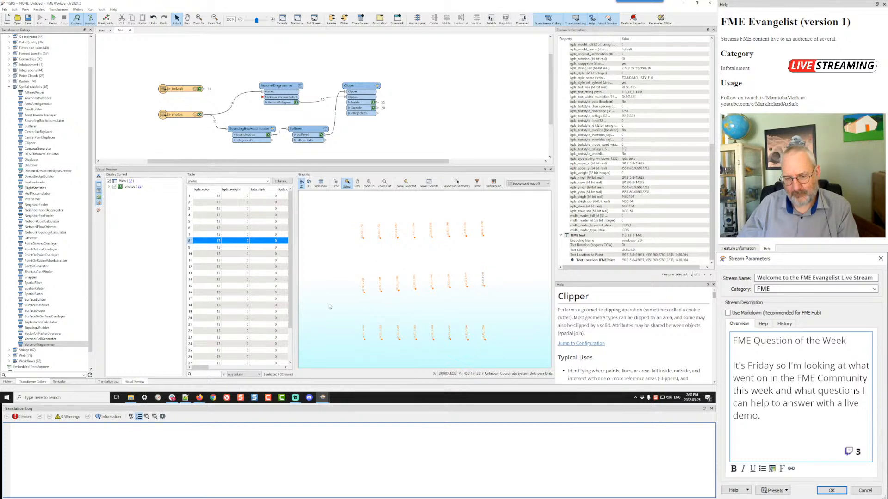
Step: Duplicate the Bufferer, place the copy above the VoronoiDiagrammer, connect the photos reader to it and accept its existing parameters
click(306, 130)
key(ctrl+d)
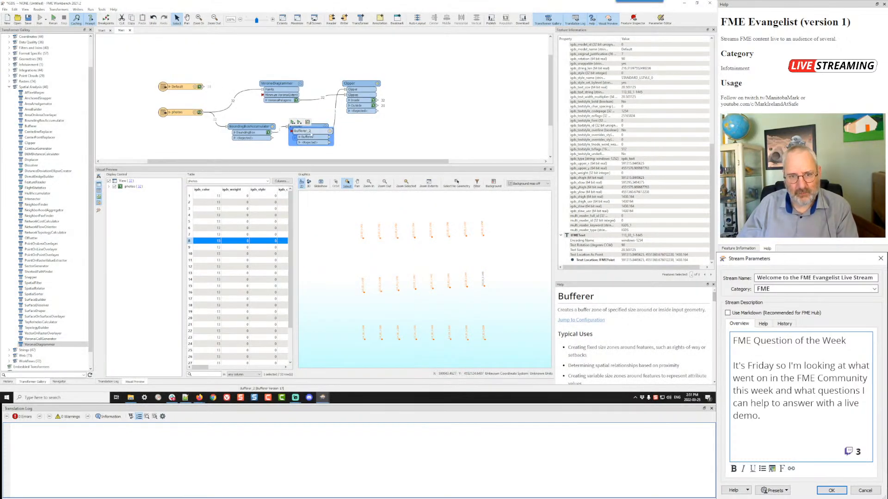
click(269, 98)
scroll(190, 92, down, 2)
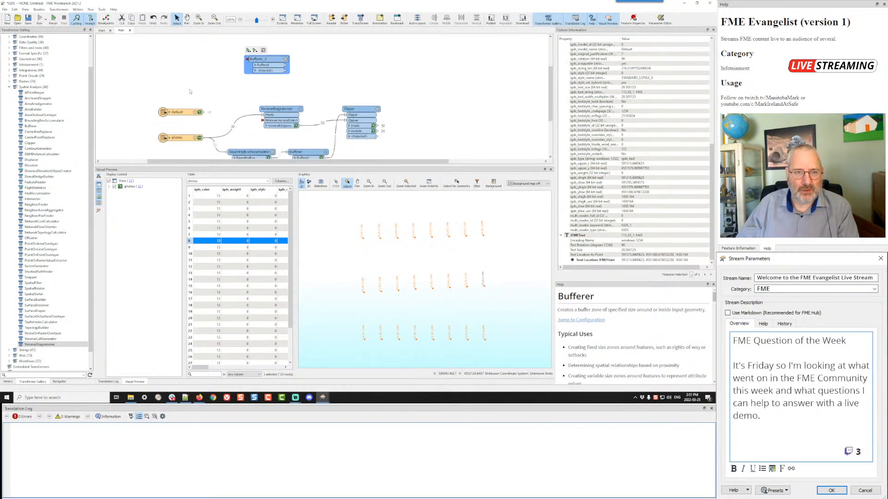
drag(200, 137, 244, 63)
click(285, 59)
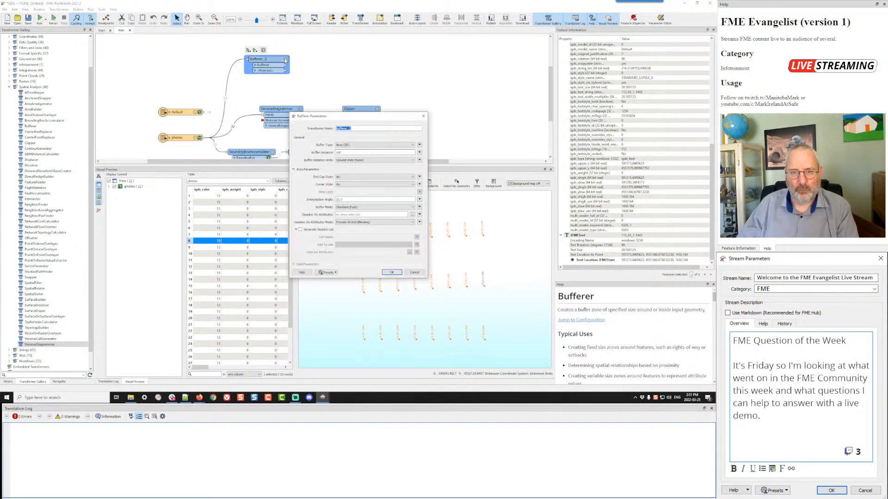
click(390, 272)
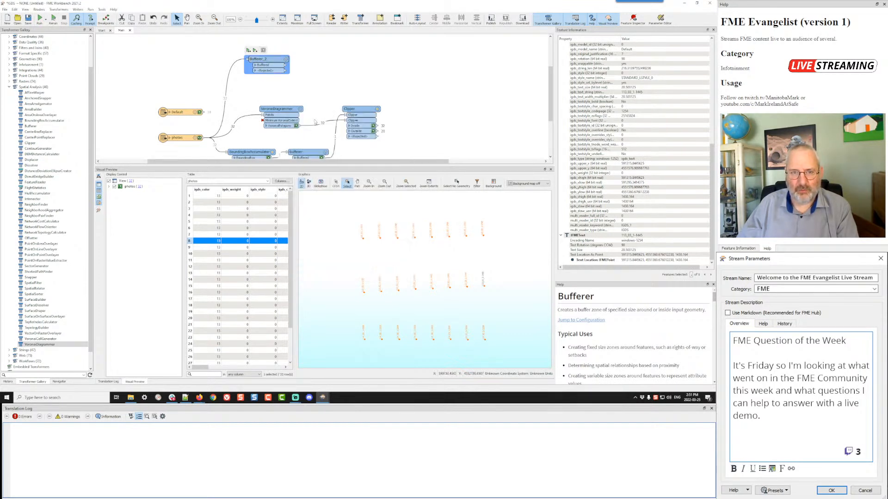
Step: Run the workspace up to the duplicated Bufferer and display its Buffered output together with the photo points
click(248, 51)
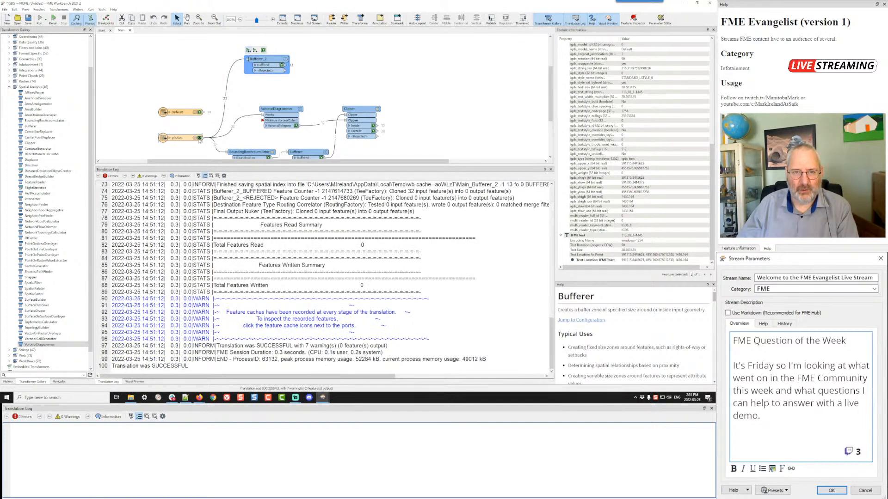
click(281, 65)
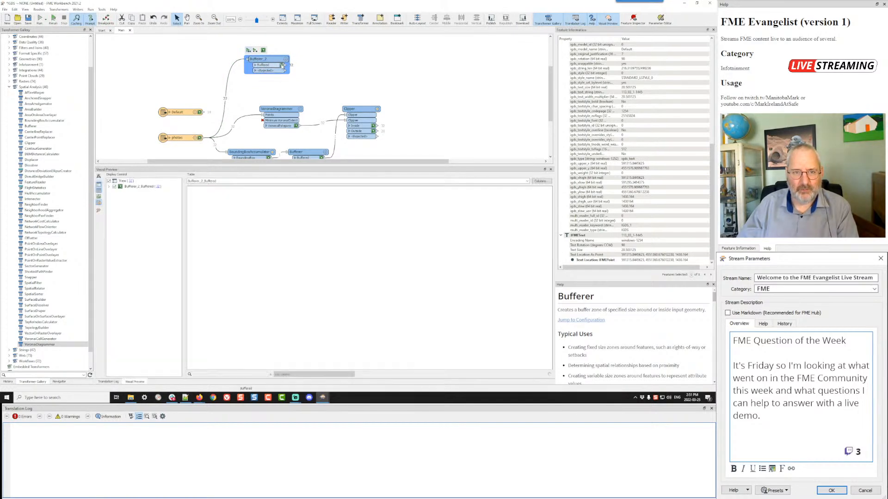
click(200, 138)
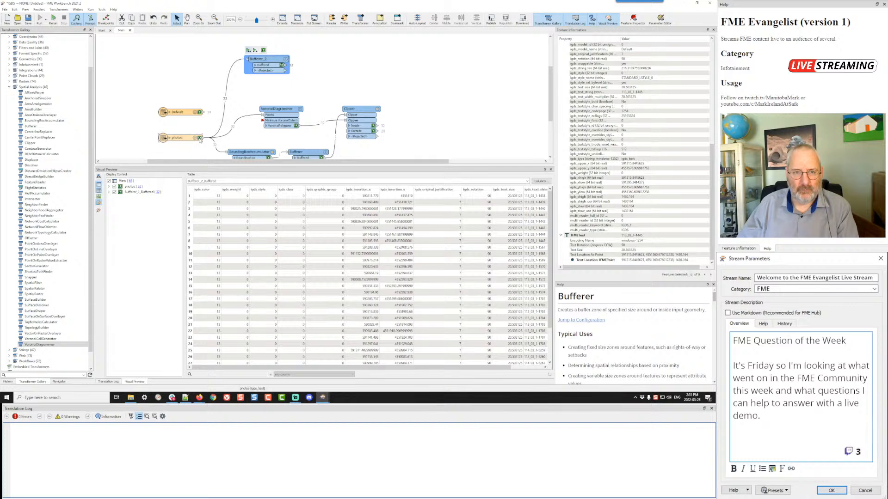
scroll(391, 259, down, 1)
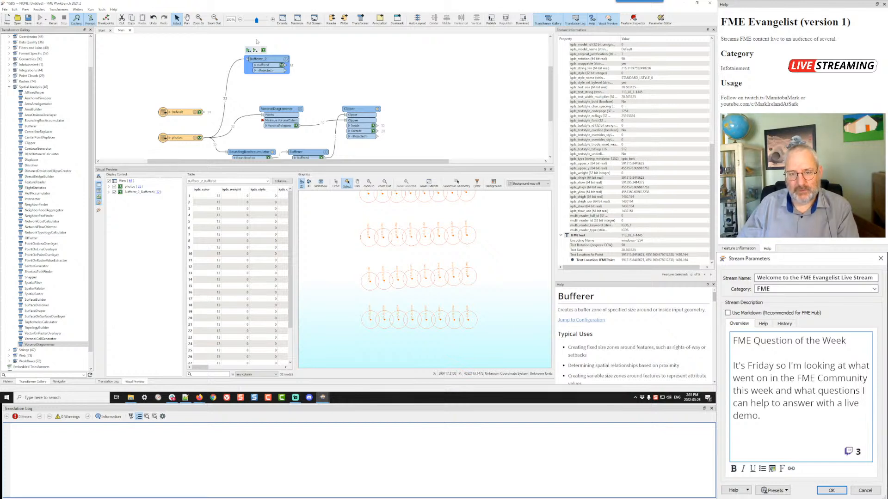
Step: Enlarge the buffer distance of the duplicated Bufferer and rerun the workspace up to it
double_click(258, 59)
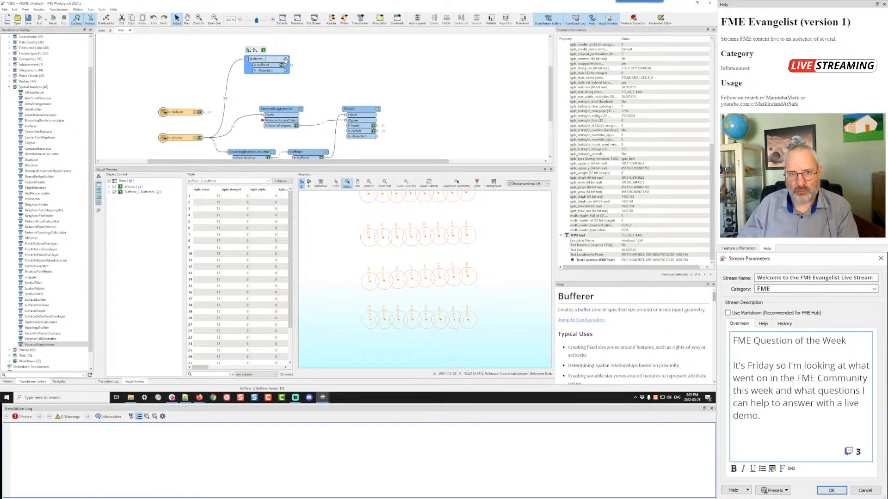
click(362, 152)
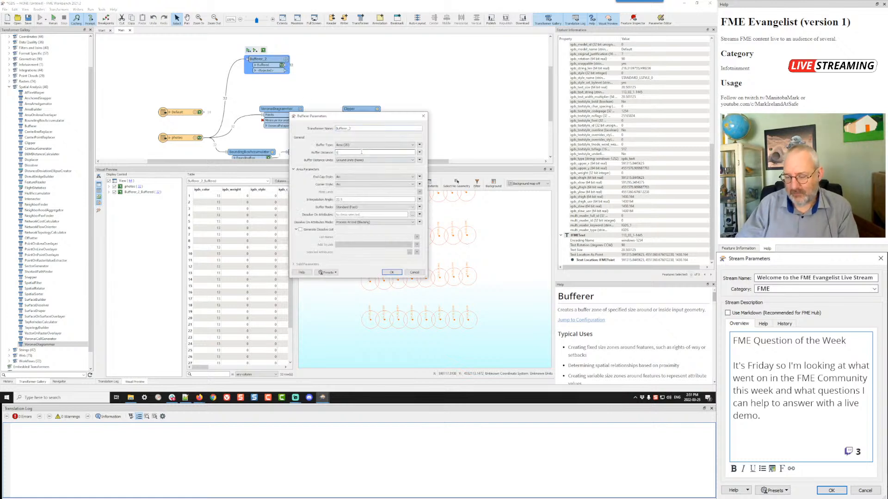
key(Return)
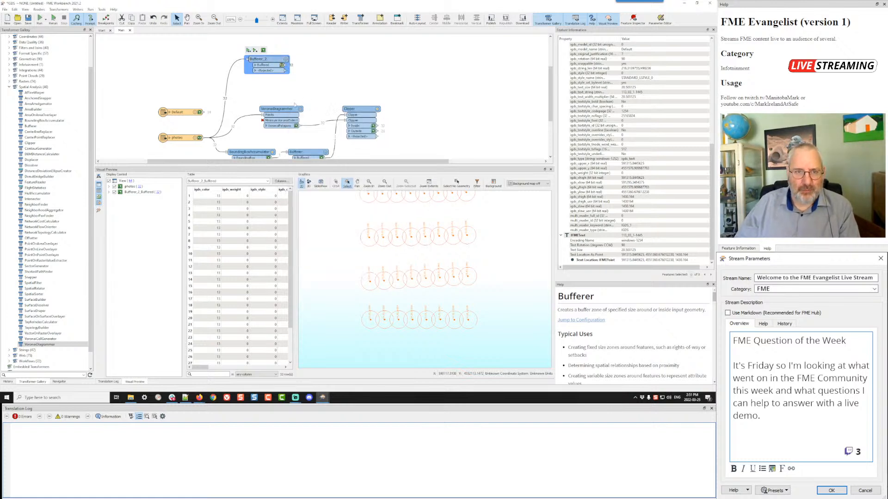
click(248, 50)
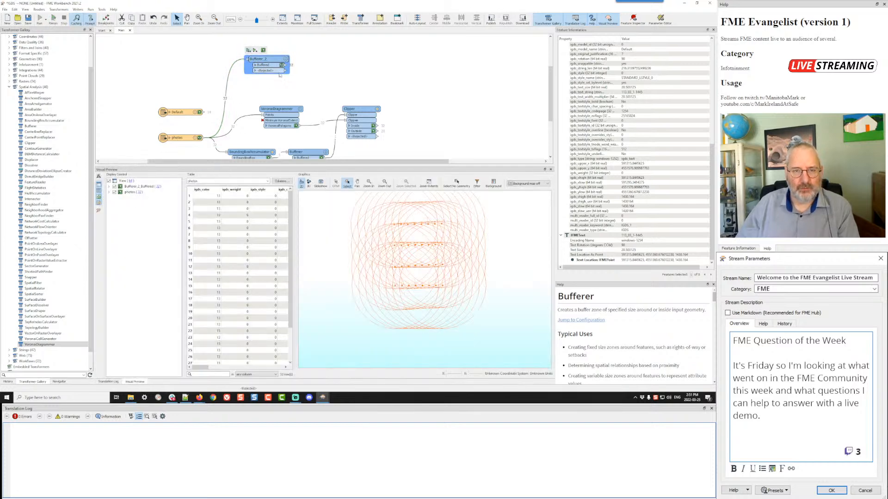
Step: Examine the enlarged buffer circles over the photo points by selecting several circles and comparing their overlap
scroll(407, 232, up, 3)
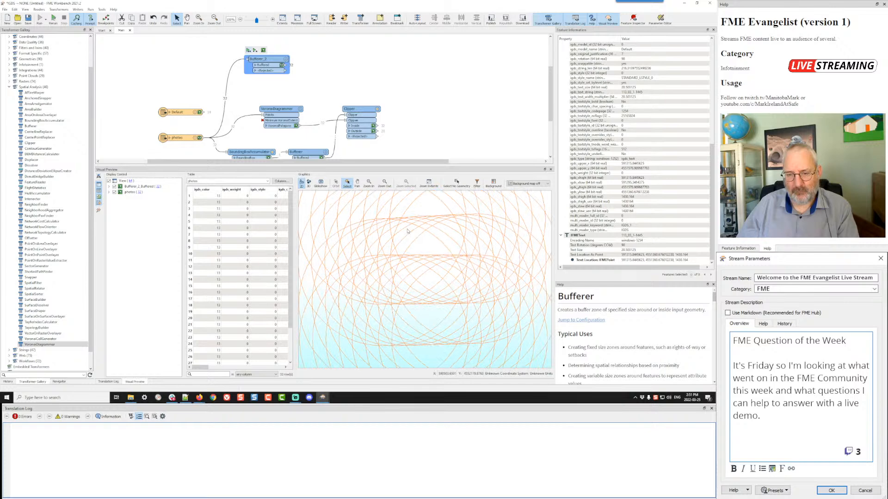
click(396, 209)
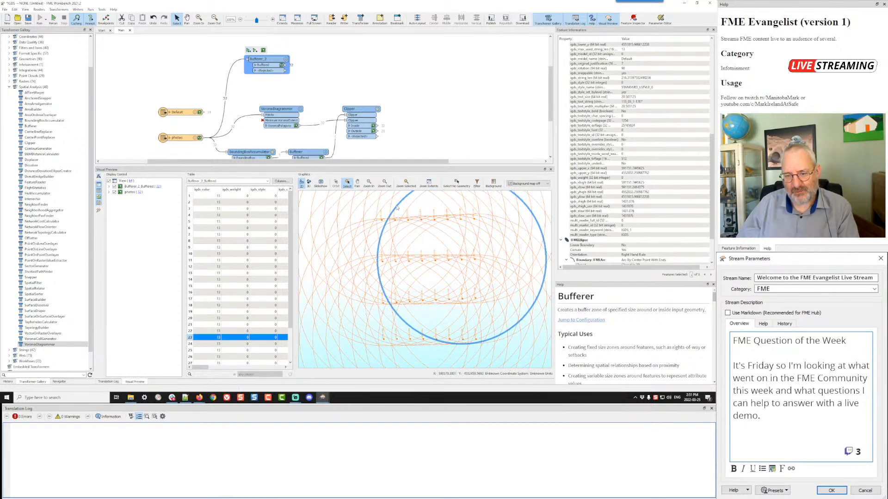
click(411, 206)
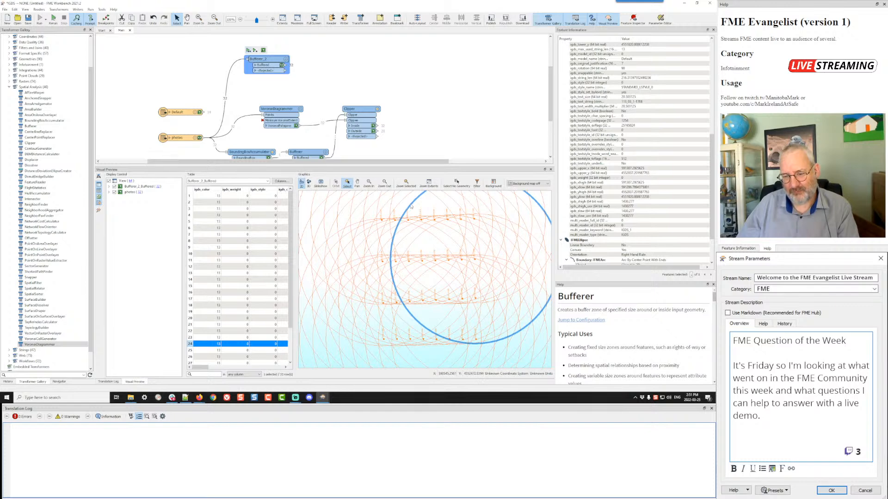
click(397, 264)
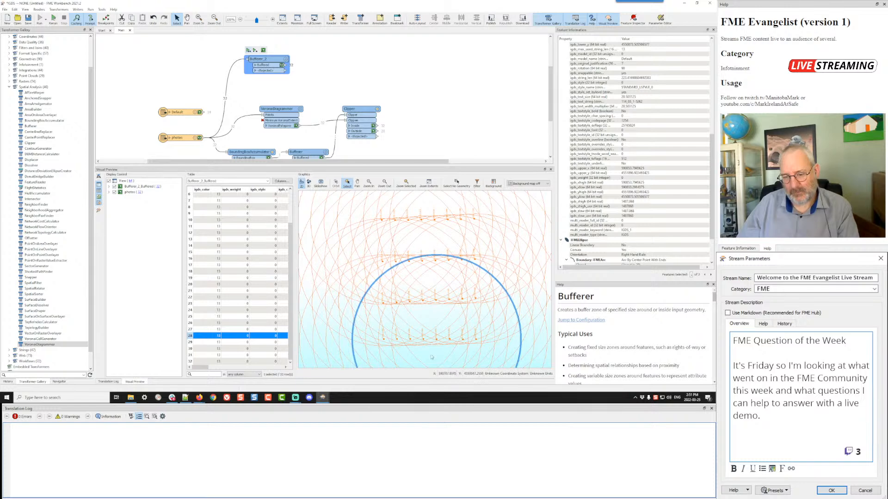
click(454, 354)
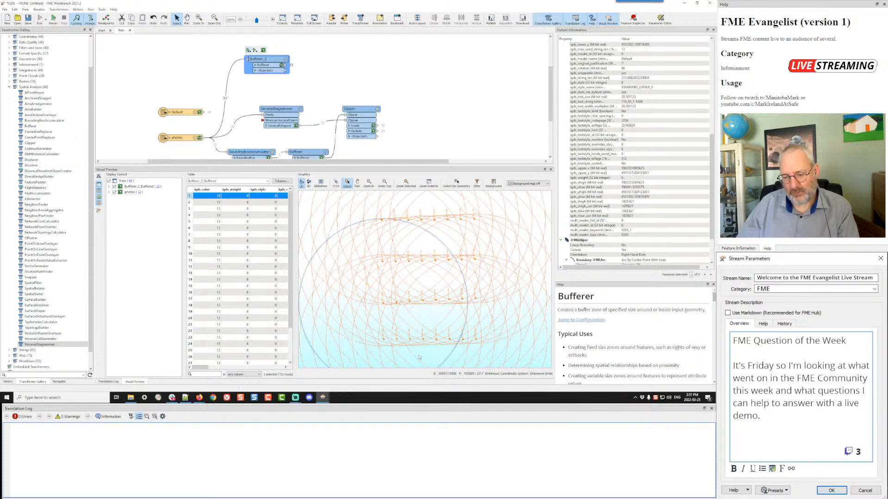
click(461, 360)
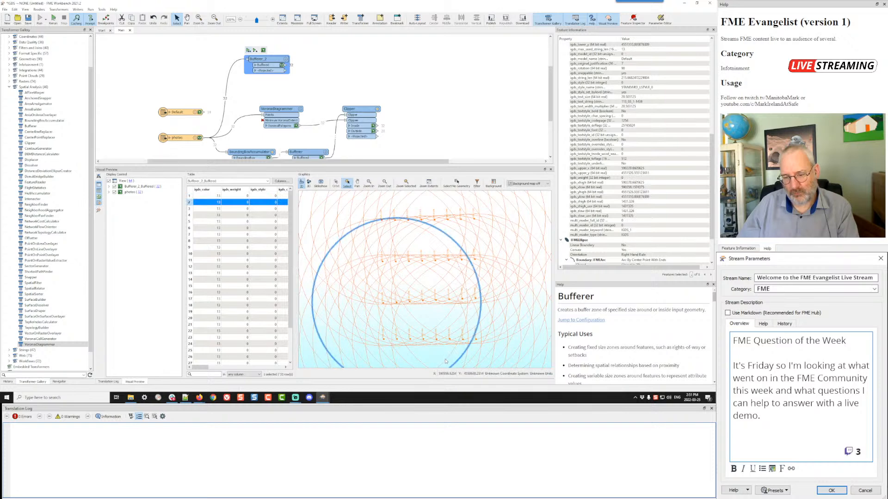
click(446, 361)
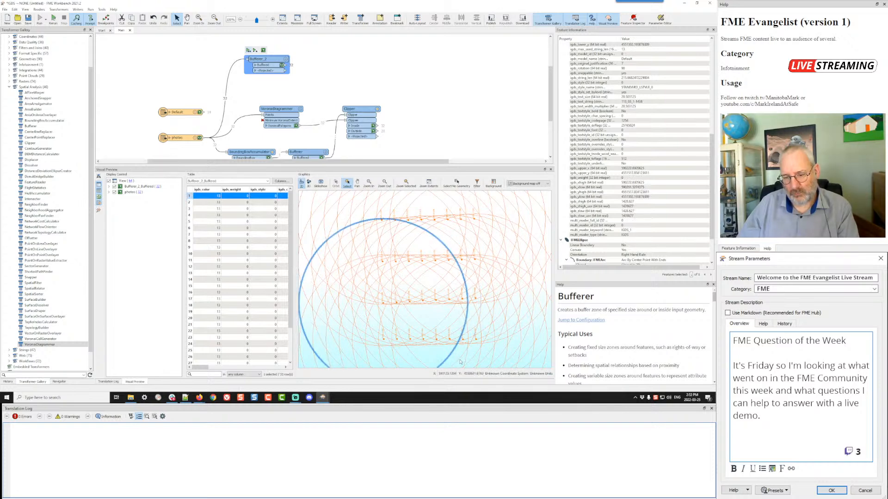
click(461, 361)
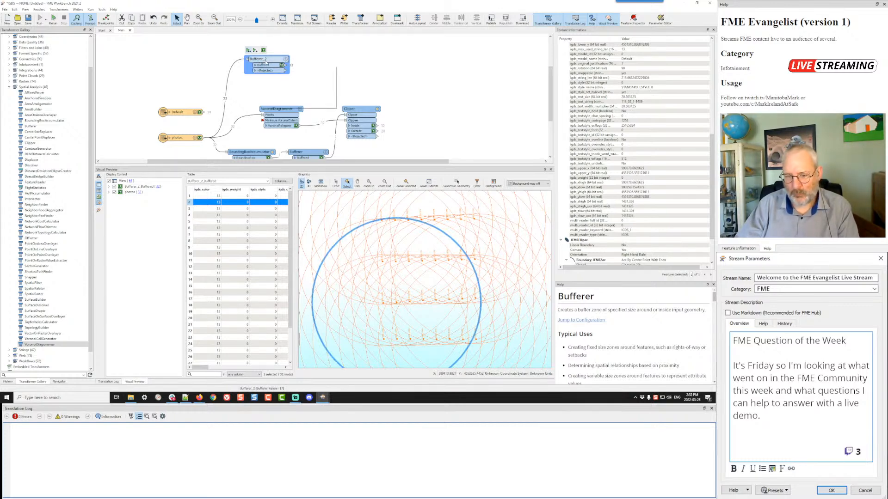
Step: Delete the duplicated Bufferer and display the Clipper's Inside output together with the photo points
key(Delete)
scroll(411, 261, down, 3)
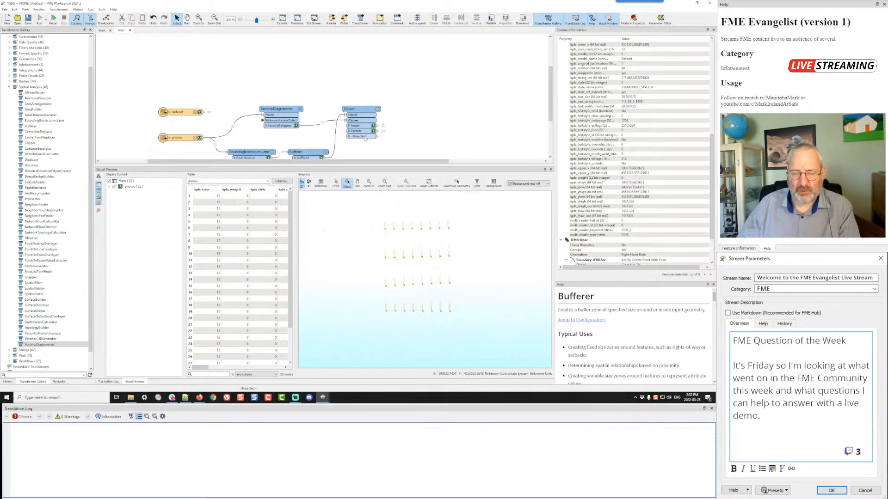
click(373, 126)
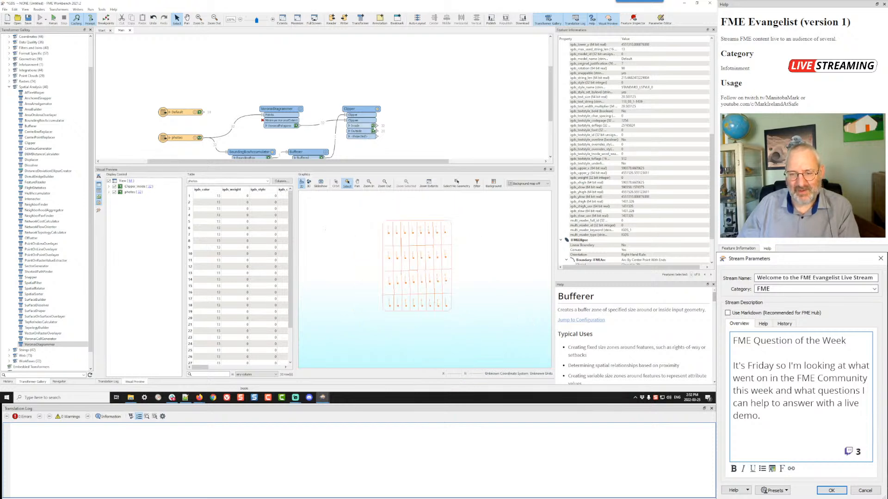
Step: Select the clipped Voronoi polygon around the second photo point of the uppermost row to compare it with its neighbour
scroll(416, 260, up, 2)
drag(416, 261, 415, 278)
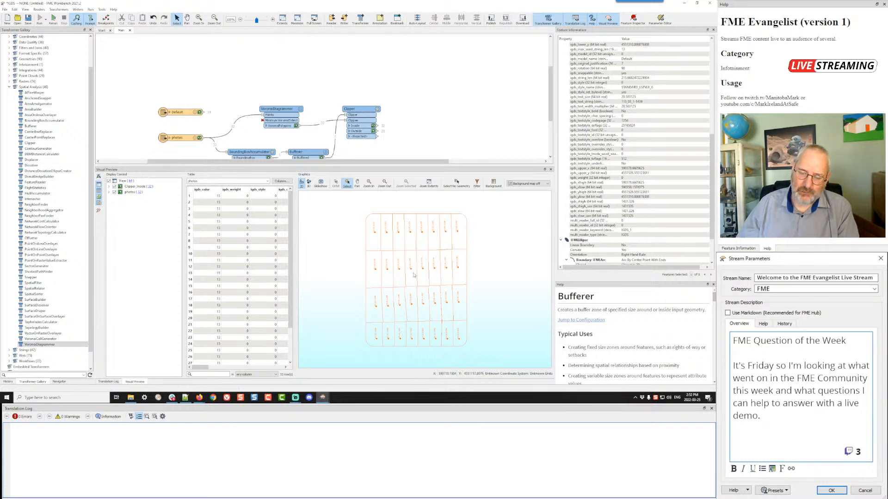
drag(375, 232, 388, 233)
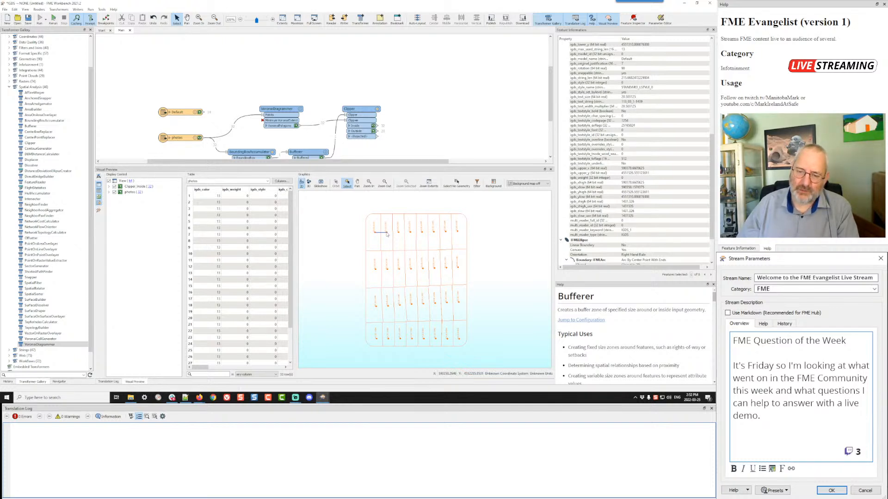
drag(387, 233, 386, 234)
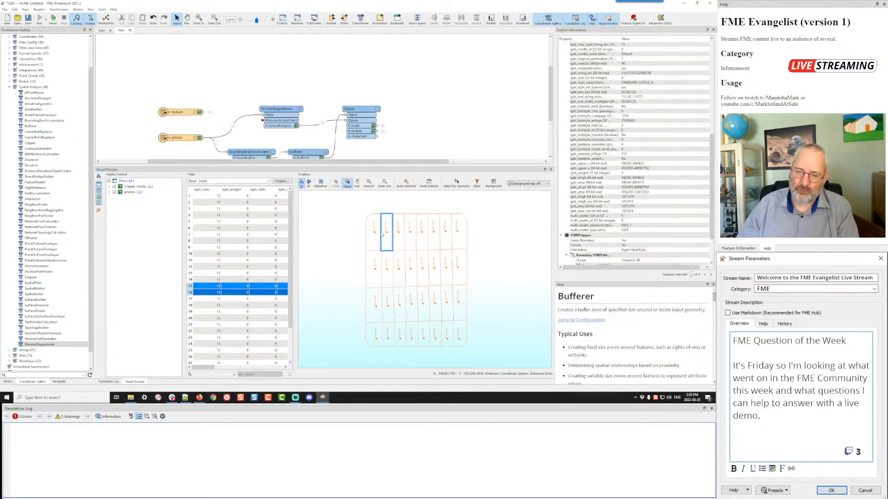
click(385, 223)
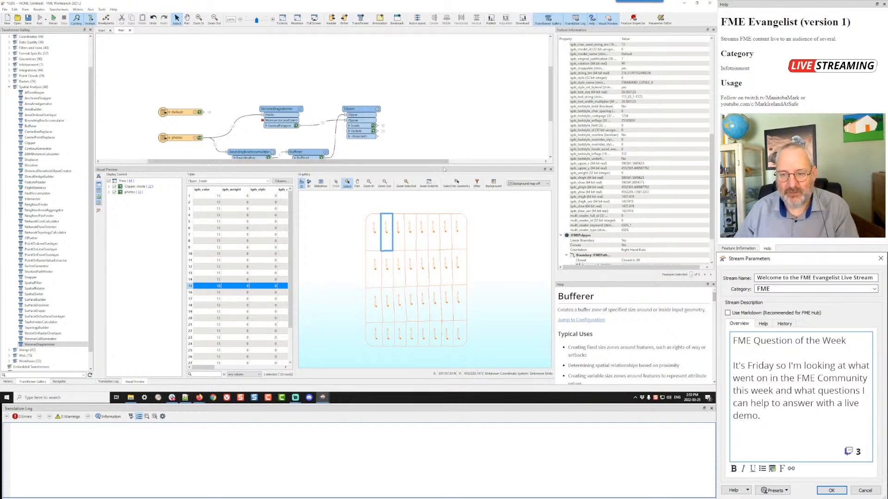
Step: Enlarge the canvas by shrinking the preview area and move the Clipper slightly away from the VoronoiDiagrammer
drag(445, 165, 444, 243)
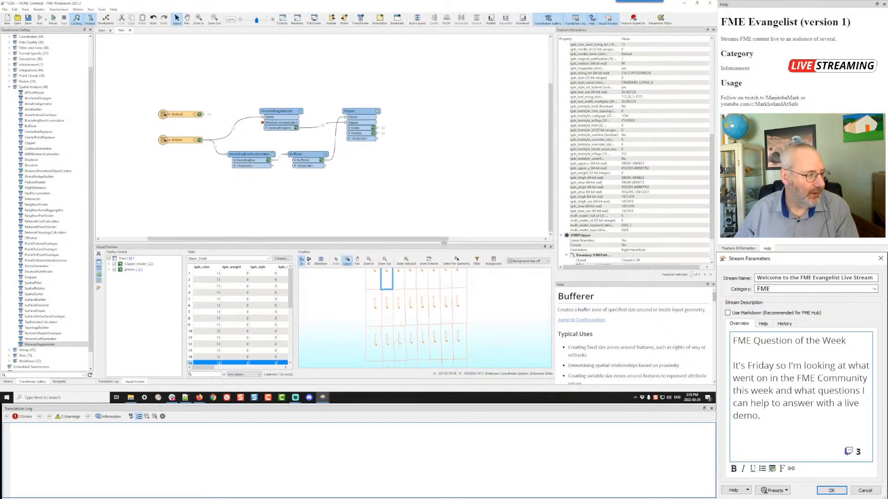
drag(361, 113, 371, 118)
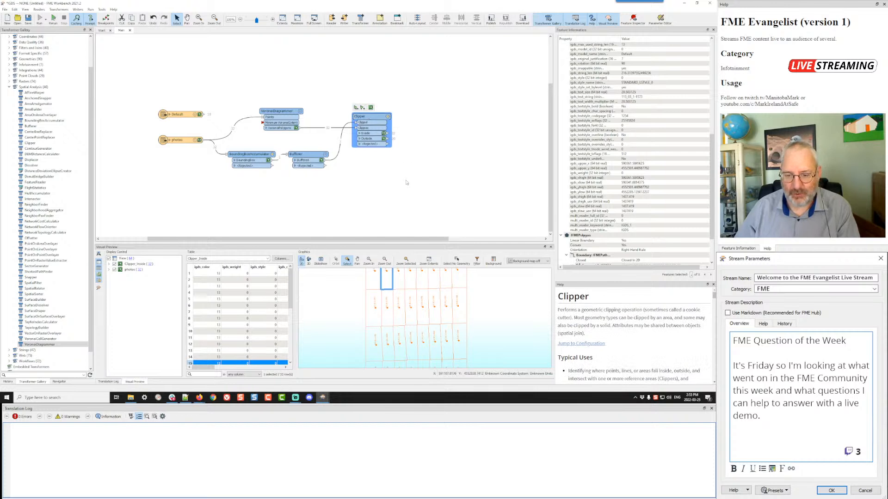
Step: Examine the uppermost row of clipped polygons, selecting the second, third and fifth to compare their edges with the photo points
scroll(464, 305, down, 4)
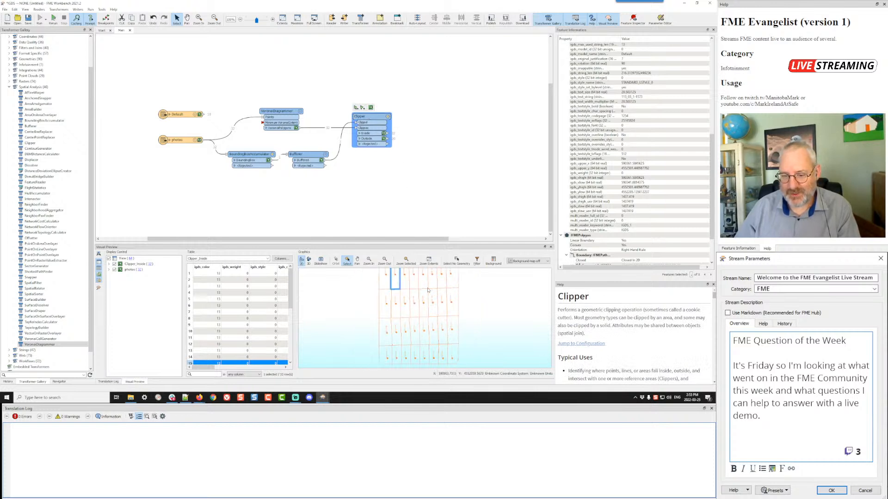
scroll(406, 317, up, 2)
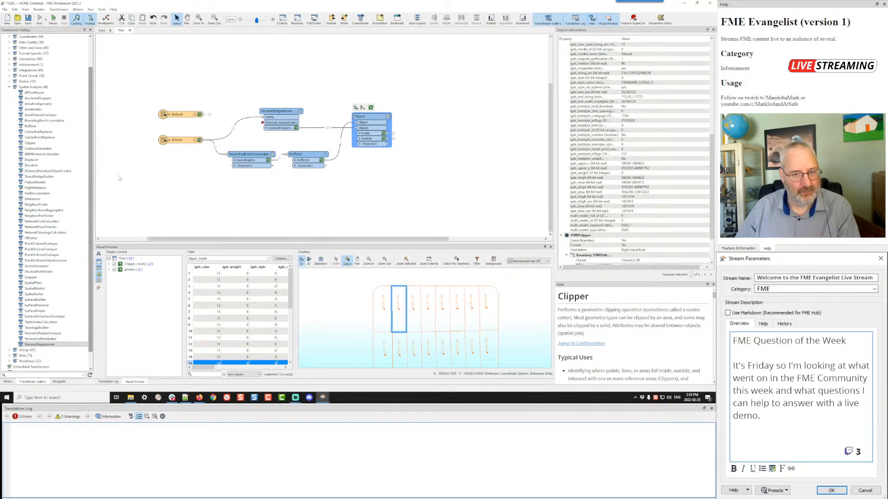
click(407, 311)
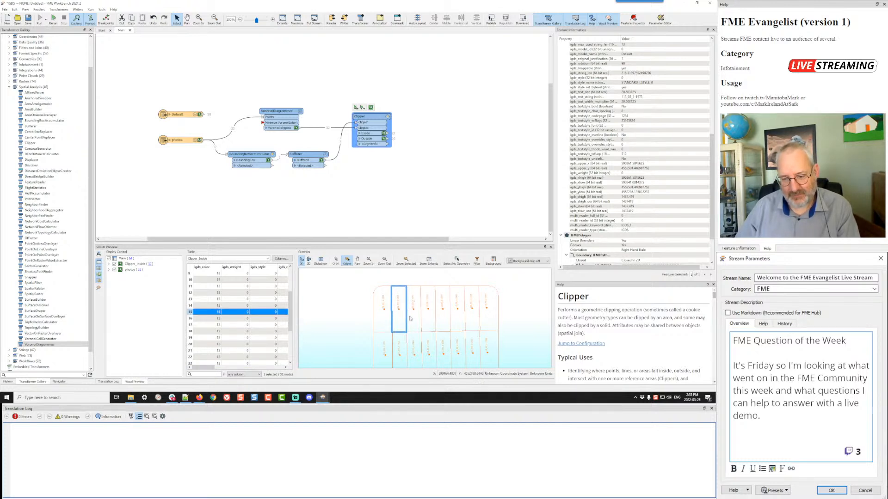
drag(404, 305, 408, 312)
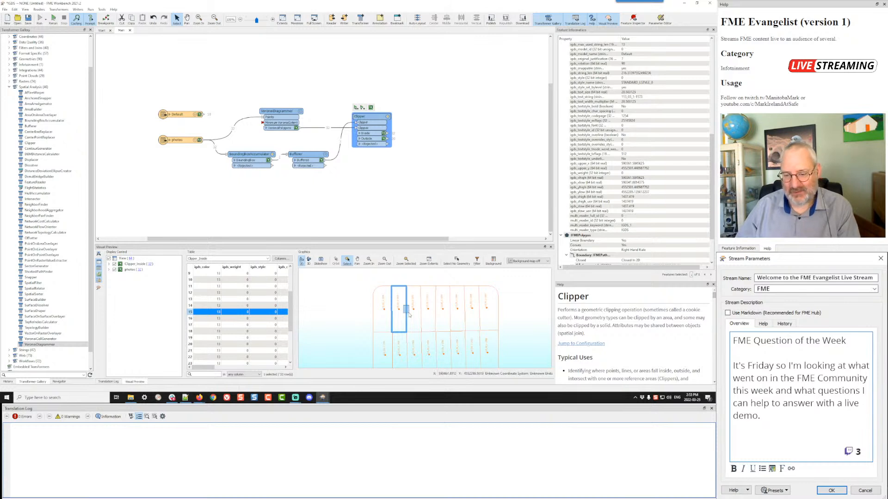
click(409, 315)
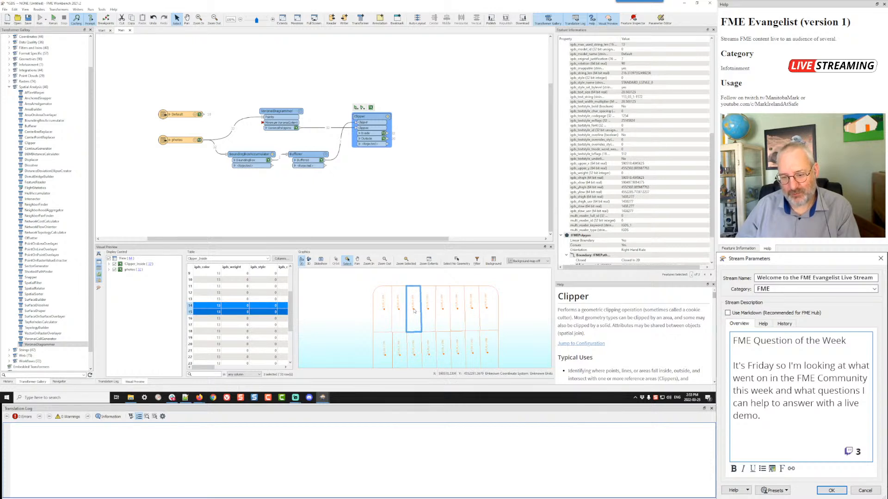
click(413, 311)
click(441, 311)
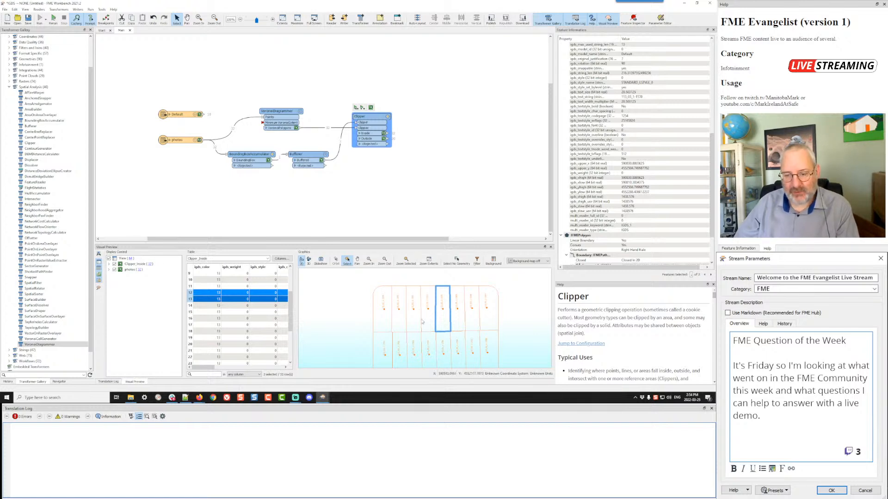
Step: Add an Offsetter to the Clipper's Inside output, enter an X offset in Cartesian coordinates and run the workspace
click(388, 134)
text(offs)
key(Down)
key(Return)
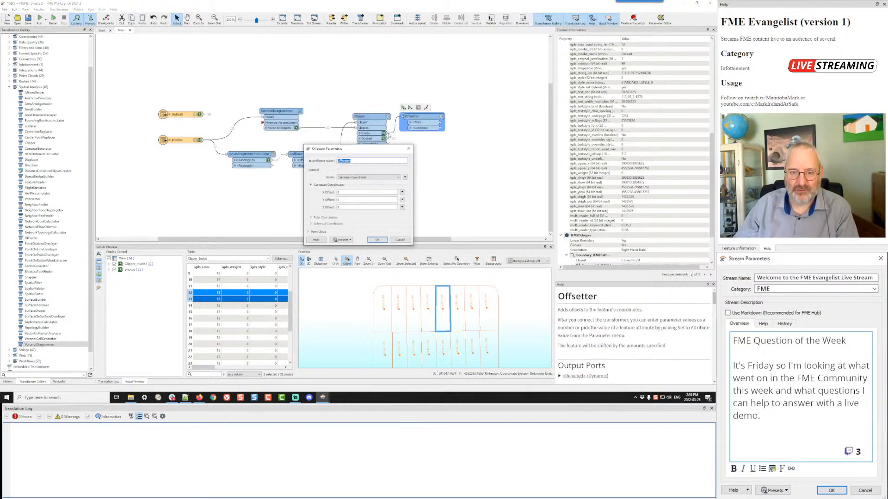
click(362, 191)
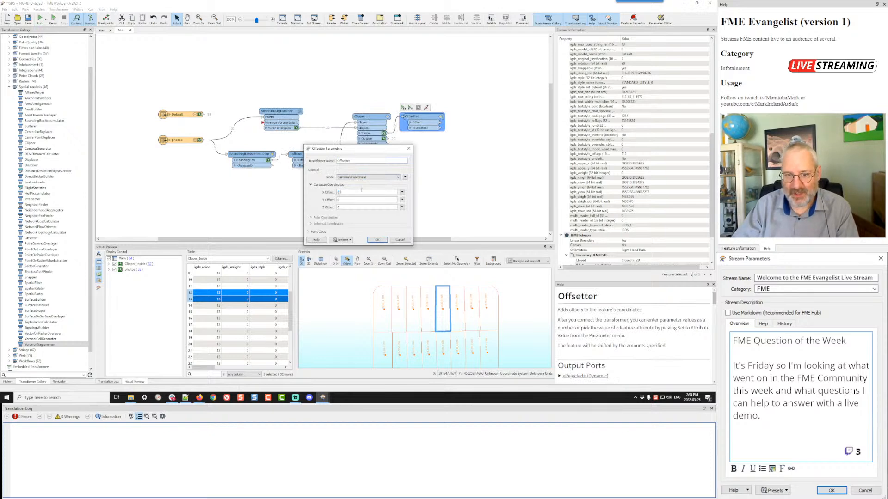
key(Return)
key(F5)
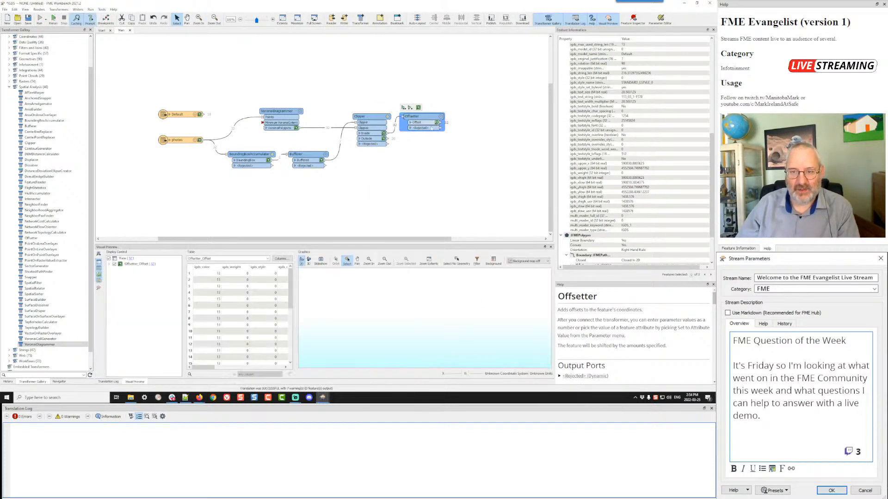
Step: Display the photo points together with the Offsetter output and examine how the shifted polygon edges line up with the points
click(200, 140)
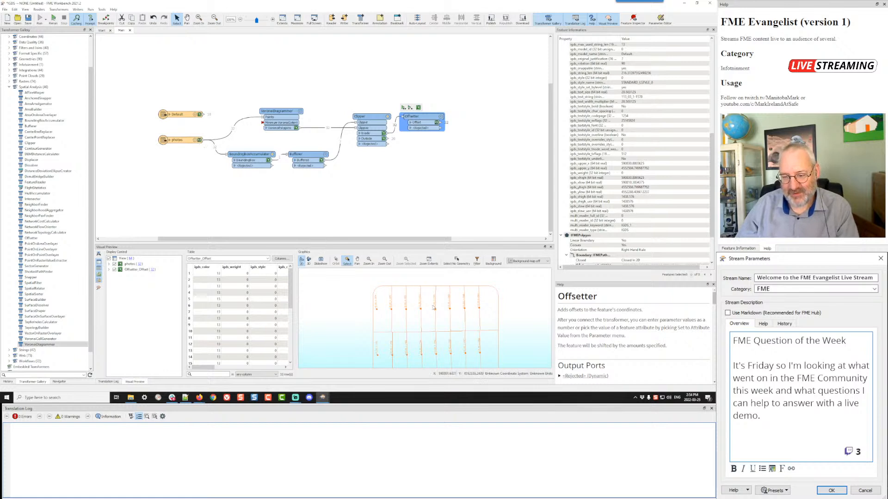
scroll(440, 320, down, 2)
scroll(440, 320, up, 3)
drag(438, 348, 432, 284)
scroll(428, 295, up, 4)
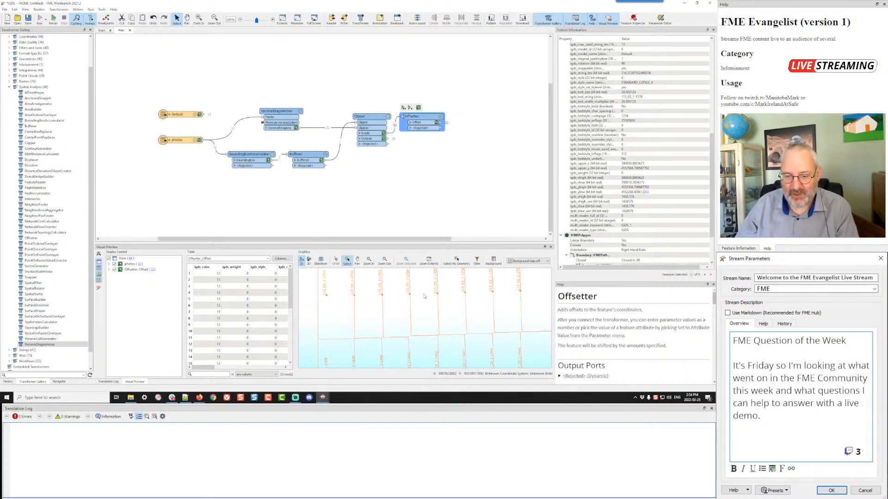
drag(424, 296, 439, 314)
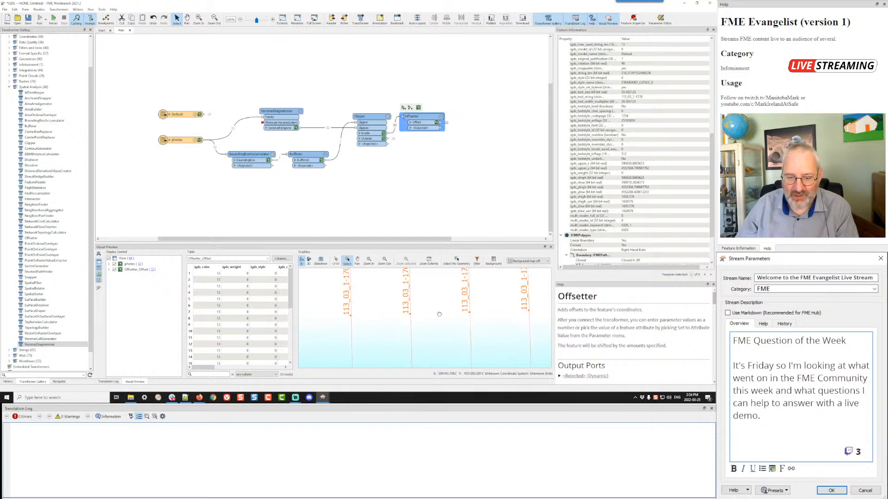
scroll(433, 314, down, 3)
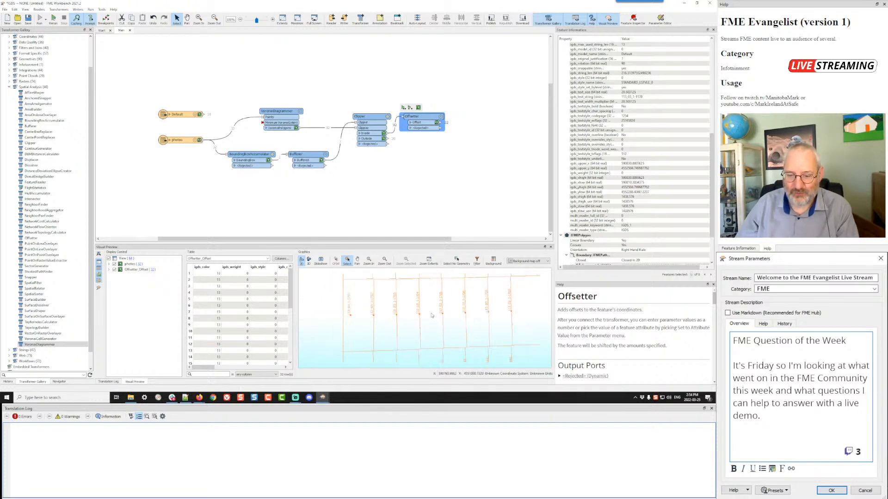
scroll(421, 318, down, 2)
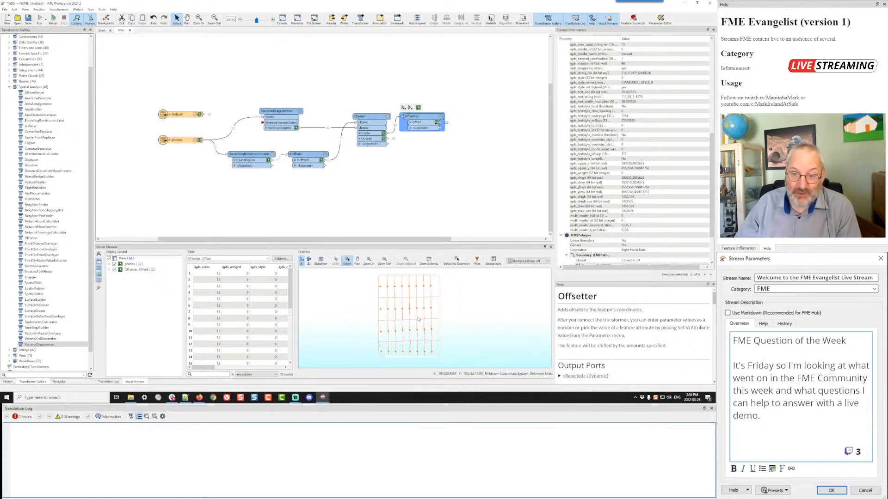
Step: Move the Offsetter slightly farther away from the Clipper
drag(426, 117, 432, 117)
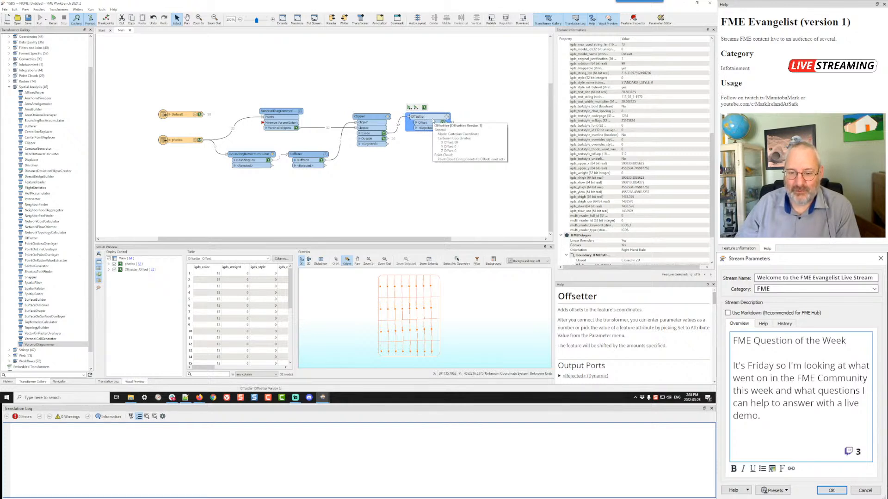
Step: Add a CoordinateExtractor in free canvas space above the Voronoi branch and feed it from the photos reader
scroll(395, 294, up, 1)
drag(399, 287, 401, 310)
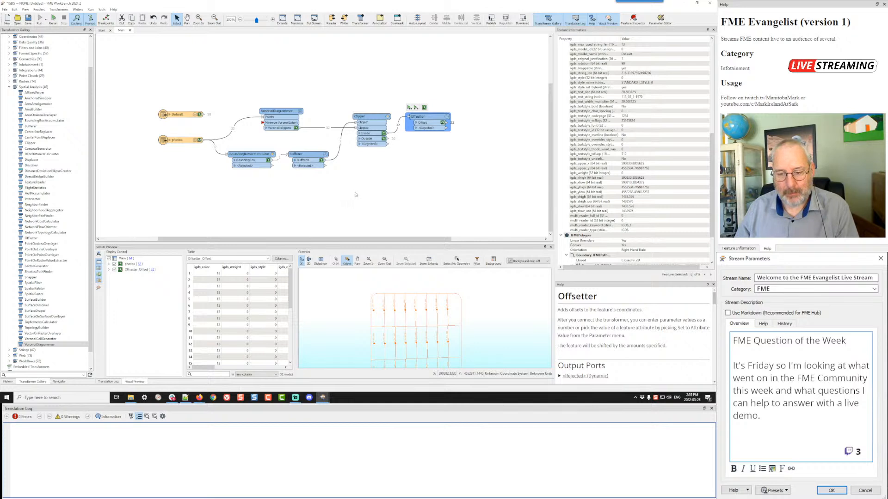
click(394, 162)
drag(410, 137, 423, 192)
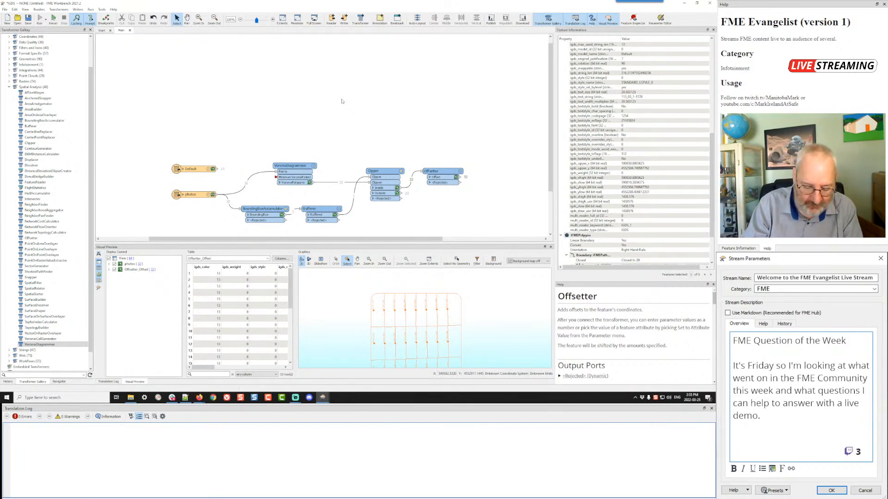
text(coordinate)
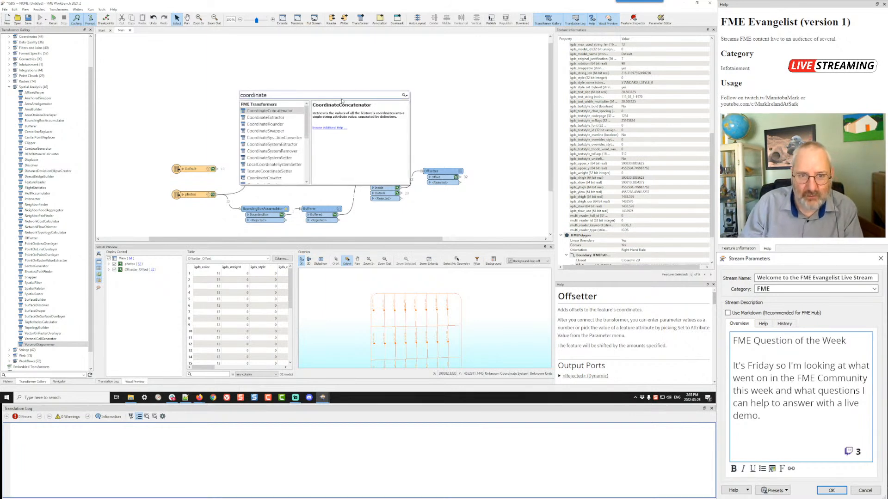
key(Down)
key(Return)
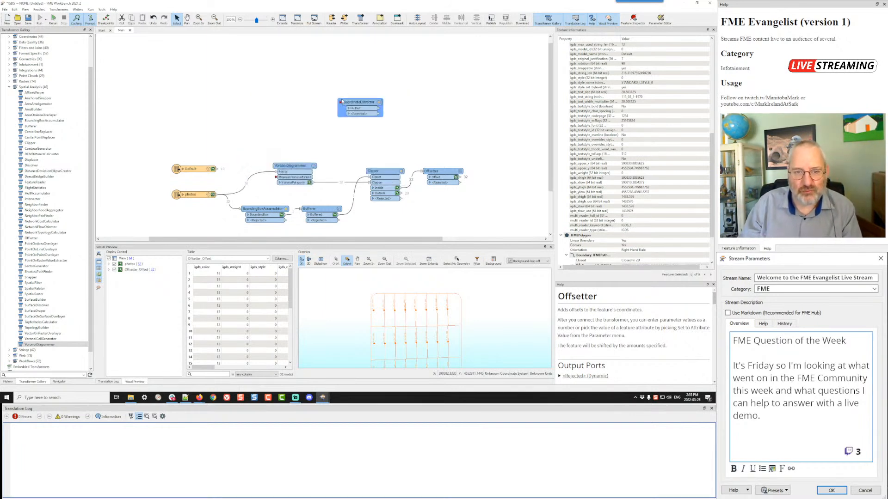
drag(190, 169, 350, 101)
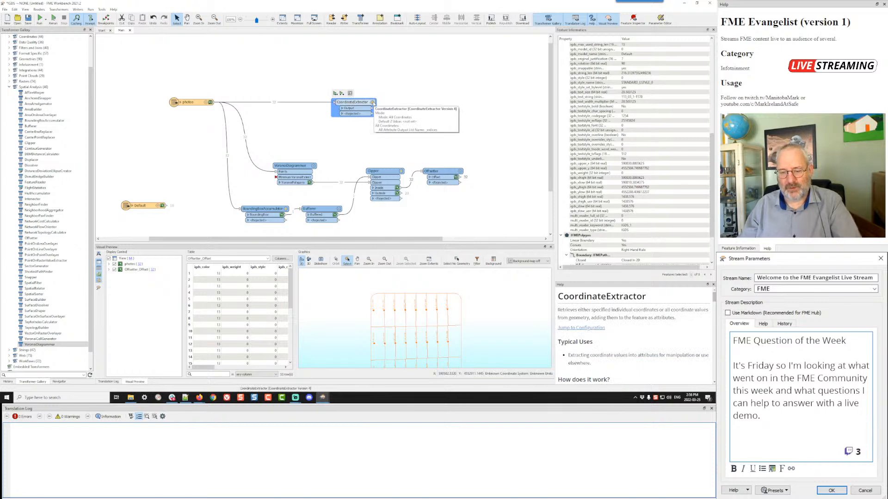
Step: Set the CoordinateExtractor's mode to Specify Coordinate, keeping coordinate index 0
click(372, 102)
click(375, 188)
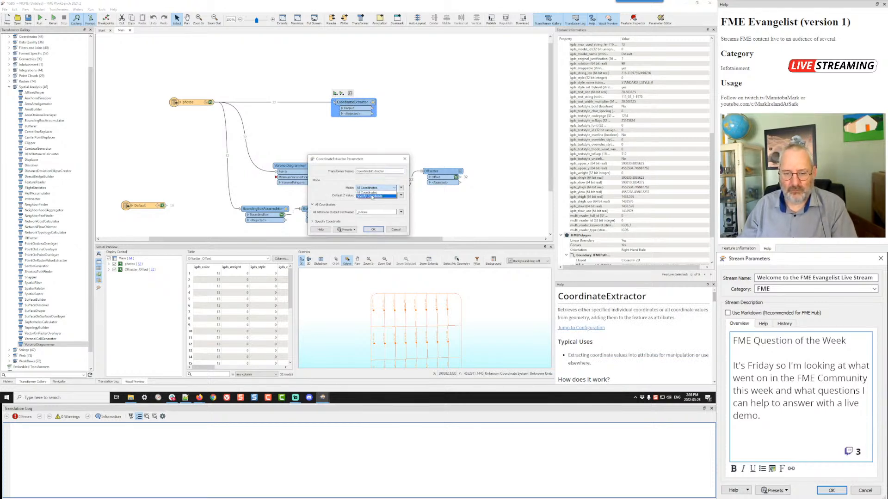
click(372, 197)
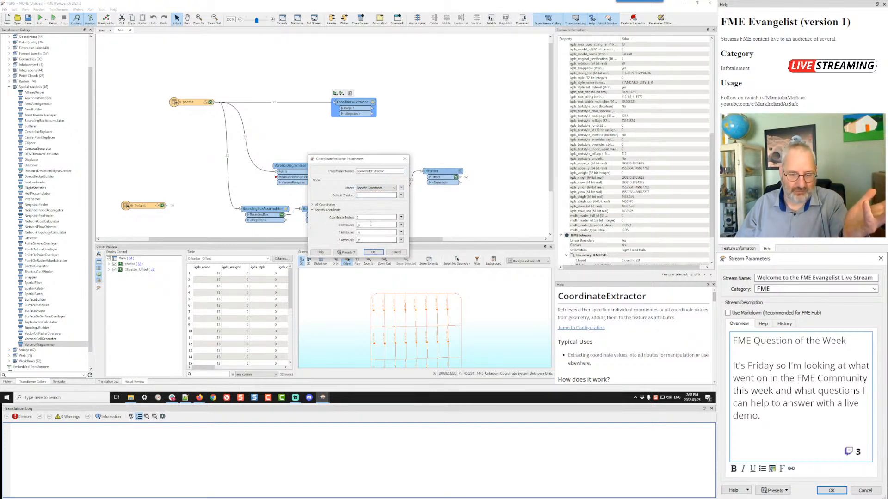
click(373, 252)
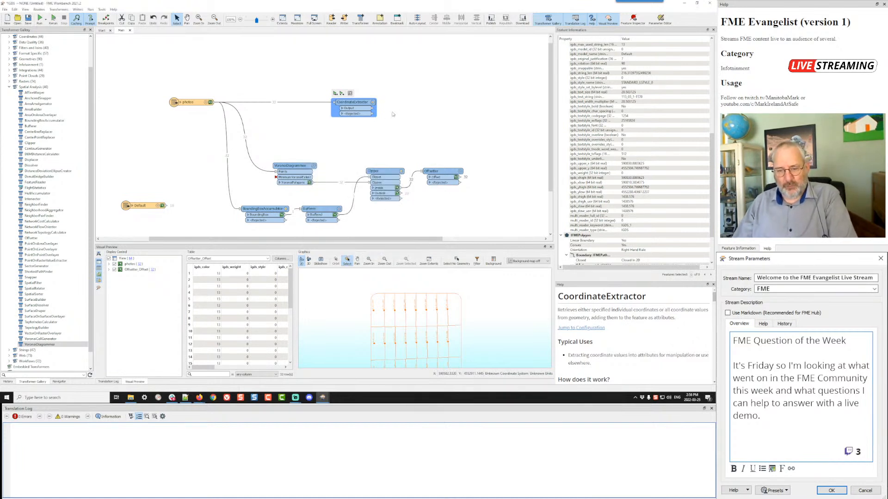
Step: Run the workspace up to the CoordinateExtractor and examine the extracted x, y and z columns in a widened output table
click(336, 92)
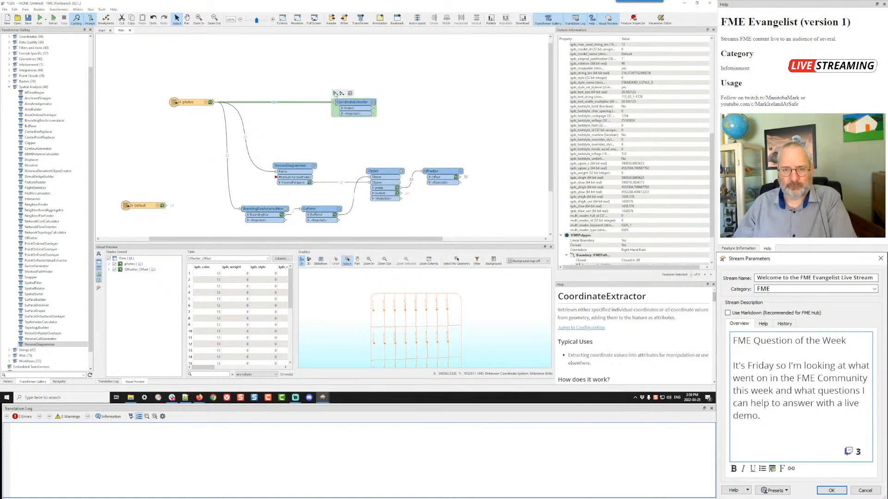
click(335, 92)
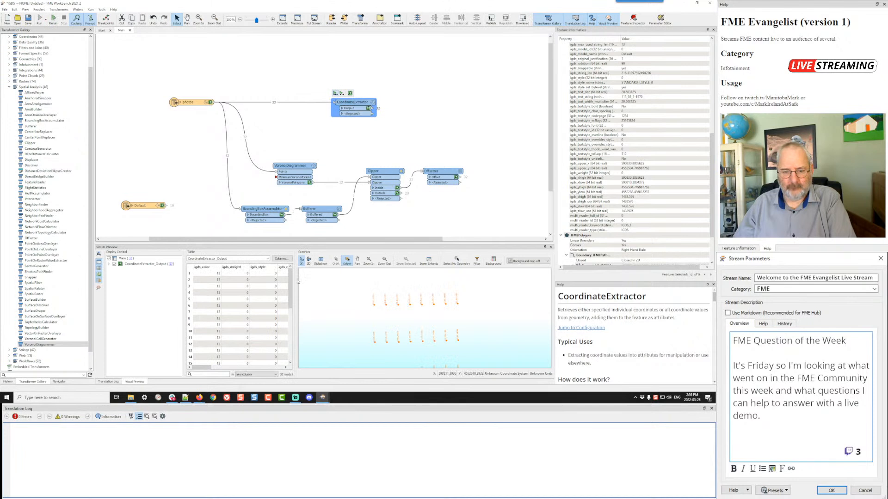
drag(297, 281, 491, 283)
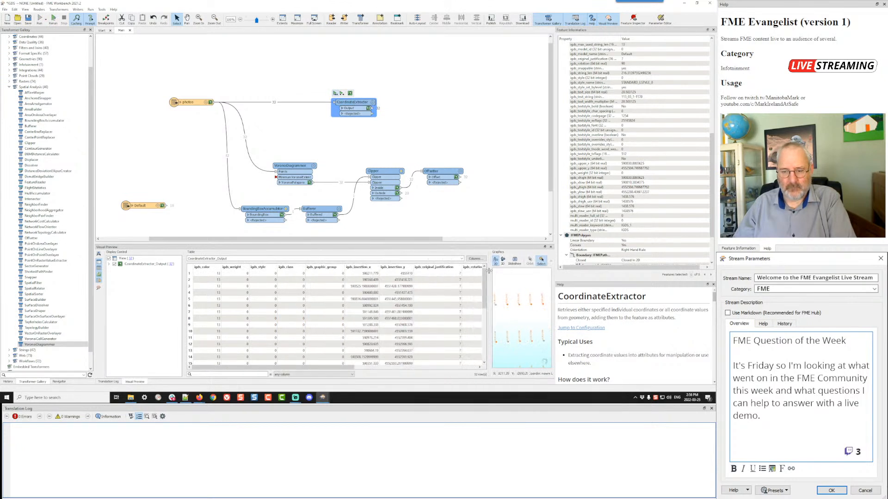
drag(359, 368, 464, 367)
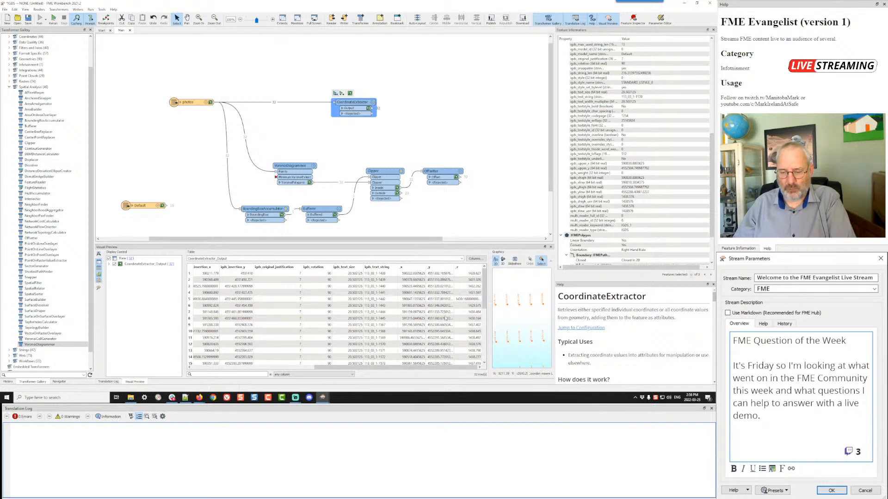
scroll(437, 325, down, 6)
scroll(437, 324, up, 6)
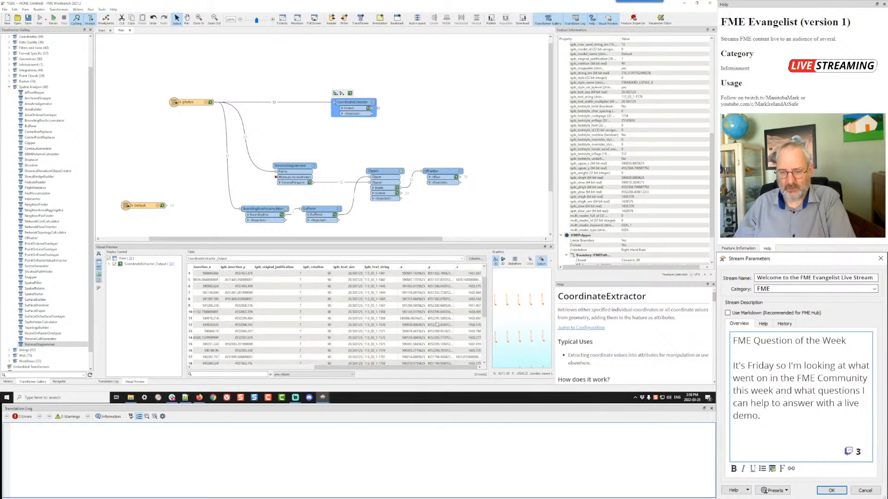
Step: Add a StatisticsCalculator to the CoordinateExtractor's output and have it calculate only the Min of the _y attribute
click(372, 109)
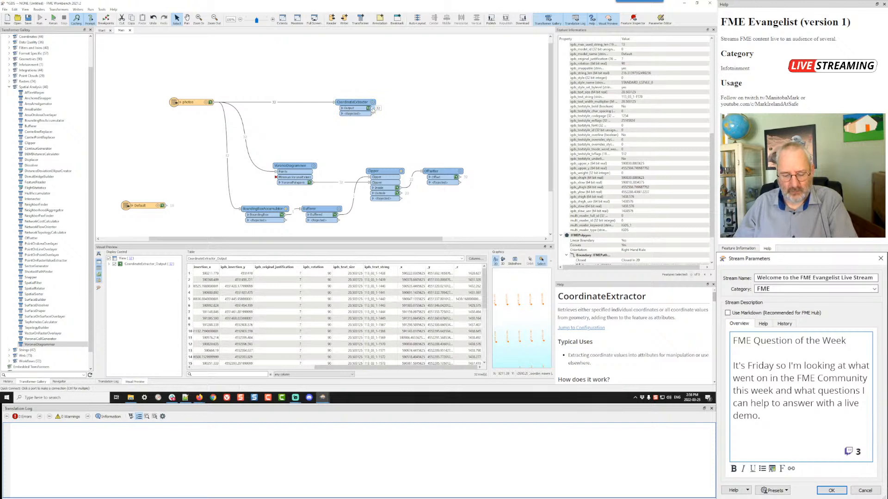
text(stat)
key(Return)
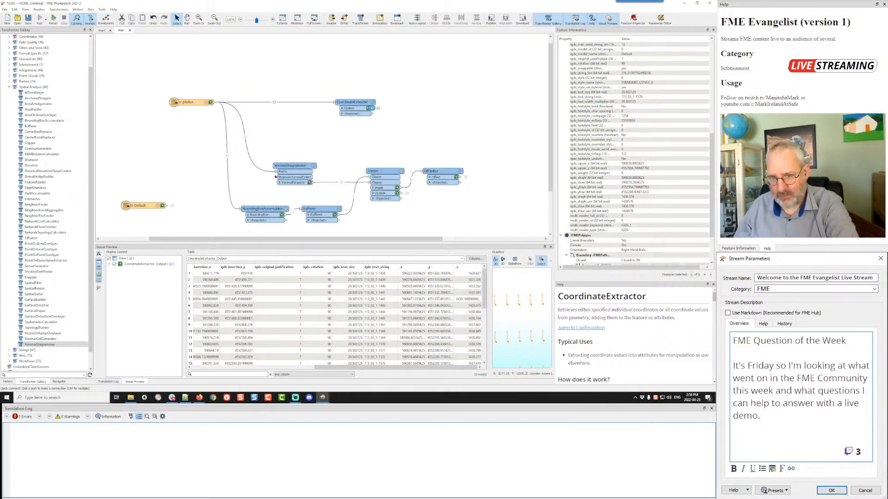
click(426, 102)
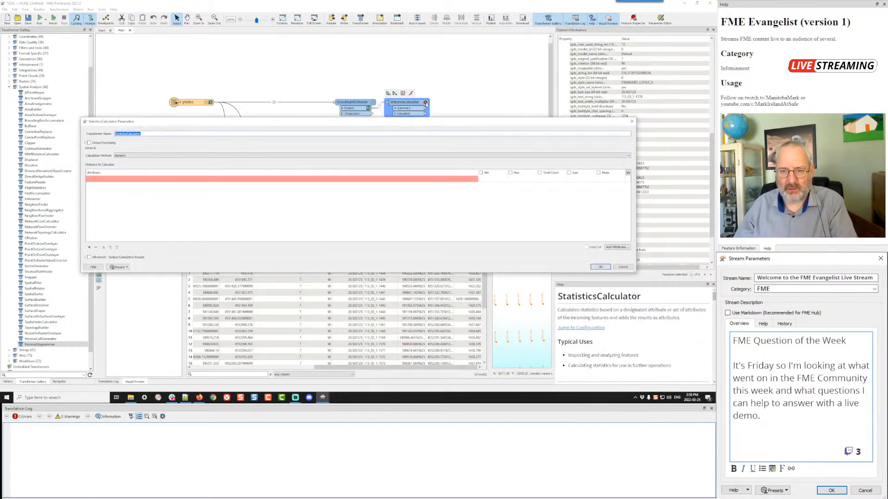
click(114, 179)
click(114, 179)
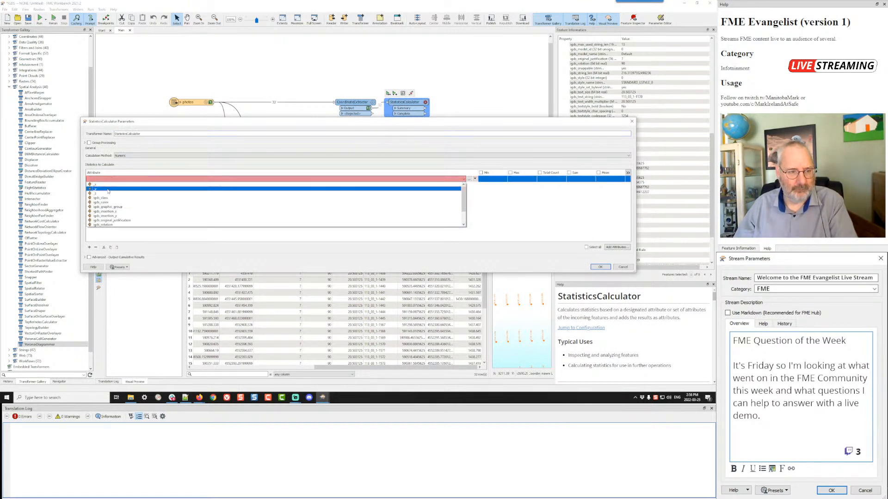
click(96, 189)
click(481, 173)
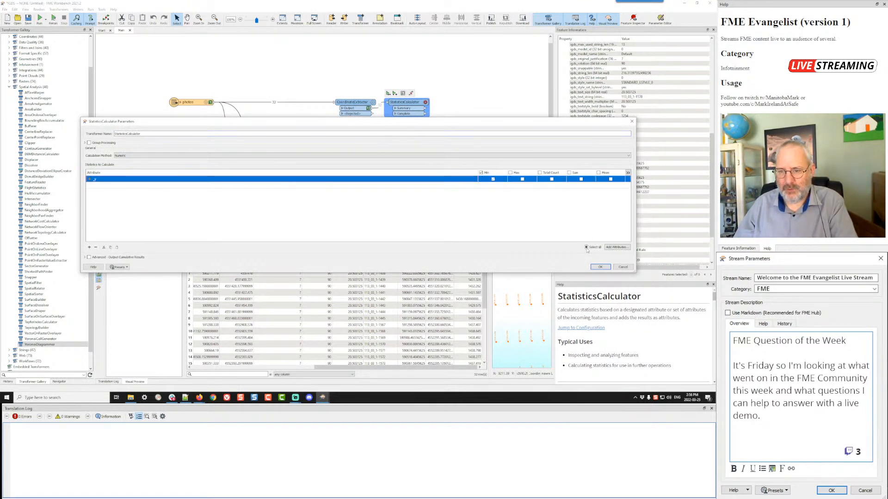
click(600, 267)
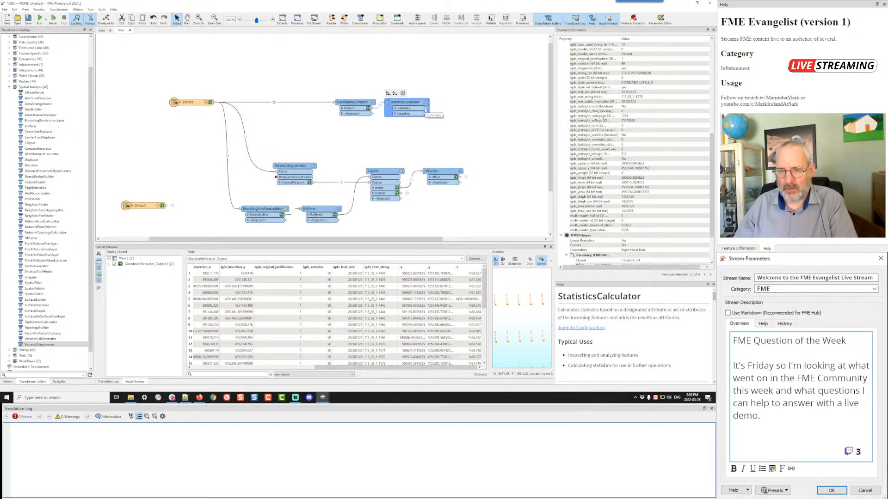
Step: Add a DateTimeStamper to the StatisticsCalculator's Summary output and a DateTimeCalculator after the stamper
click(425, 109)
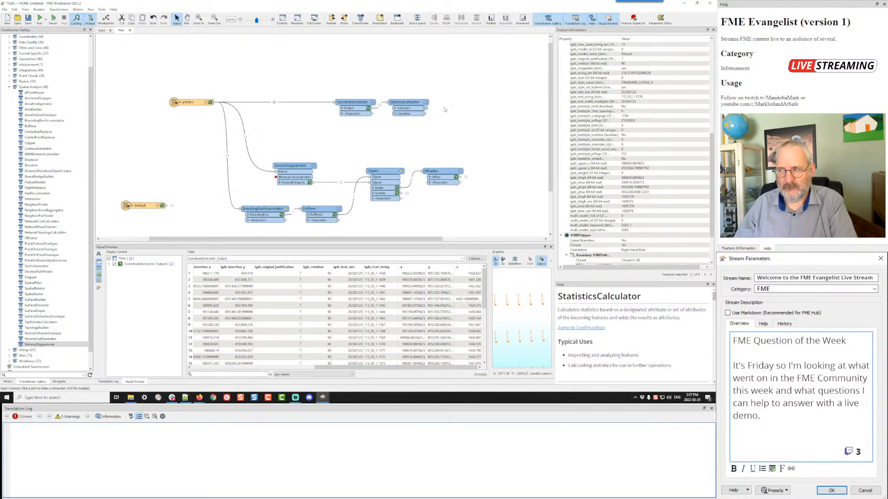
text(dts)
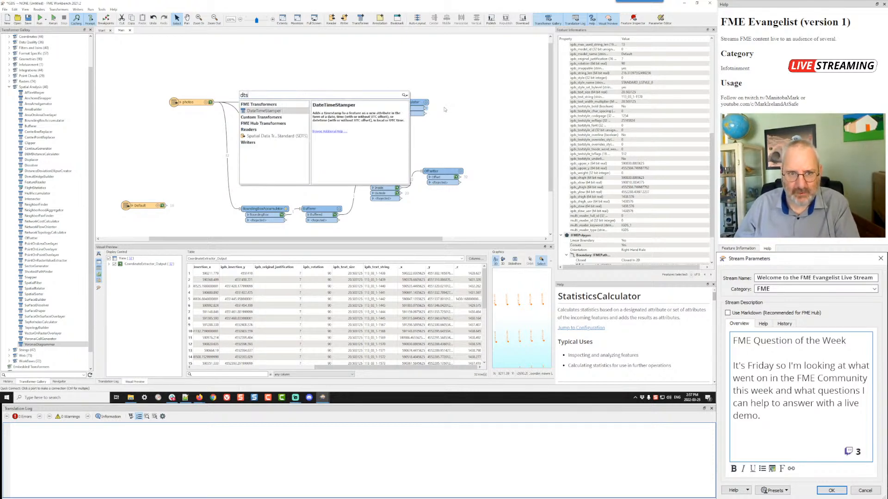
key(Return)
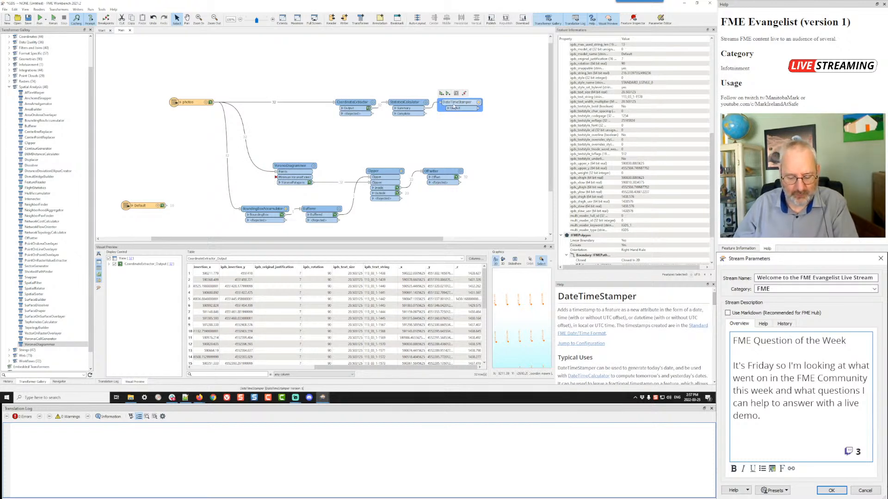
text(dtc)
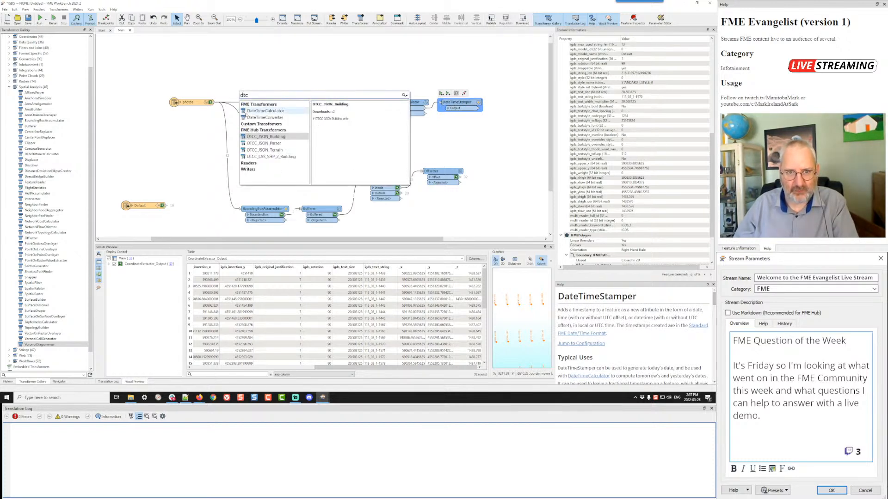
key(Return)
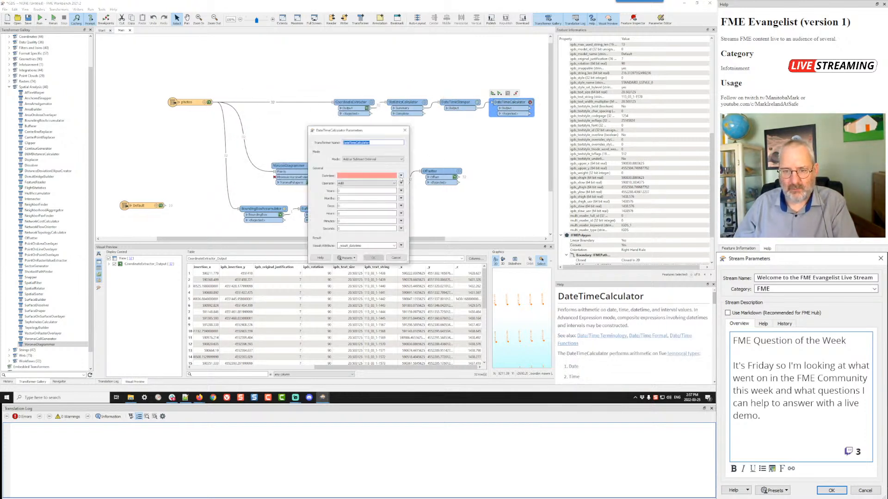
Step: Set the DateTimeCalculator's Datetime to the _y.min attribute value
click(400, 175)
mouse_move(409, 183)
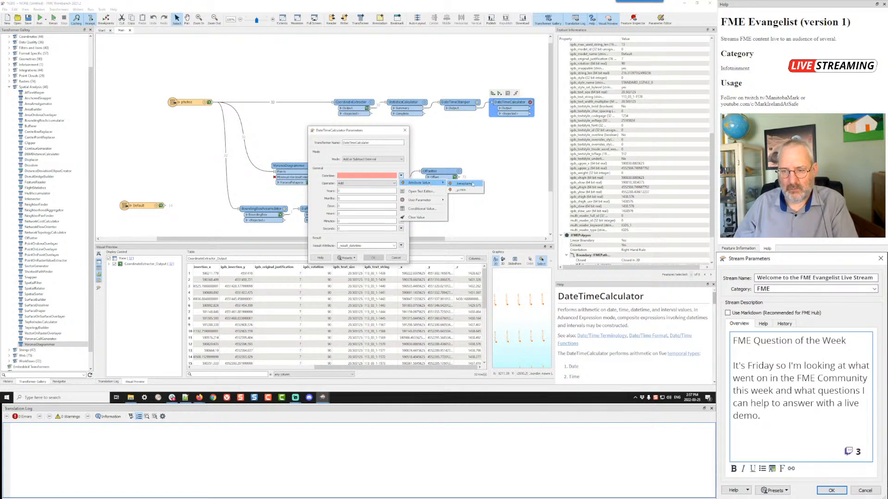
click(461, 189)
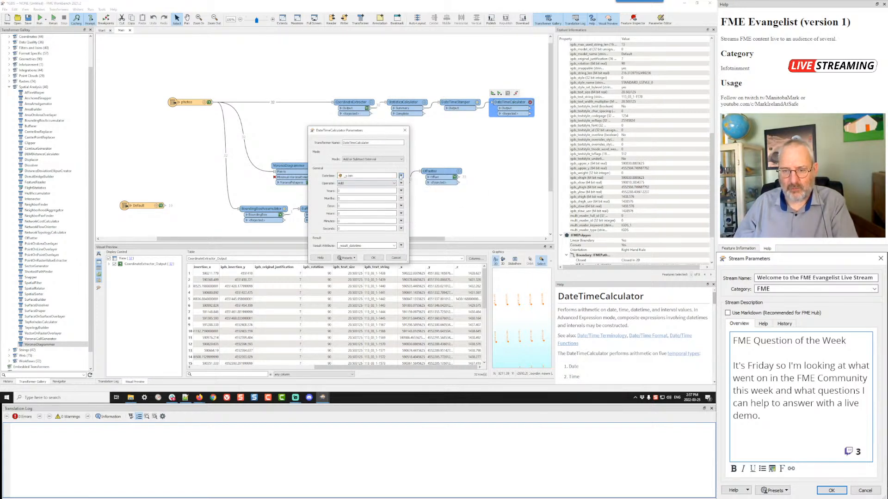
click(401, 175)
mouse_move(419, 184)
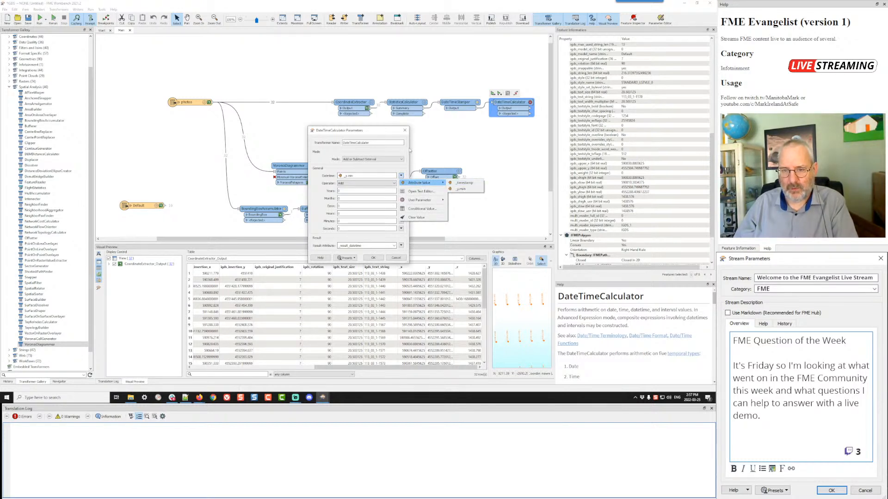
click(395, 148)
double_click(361, 175)
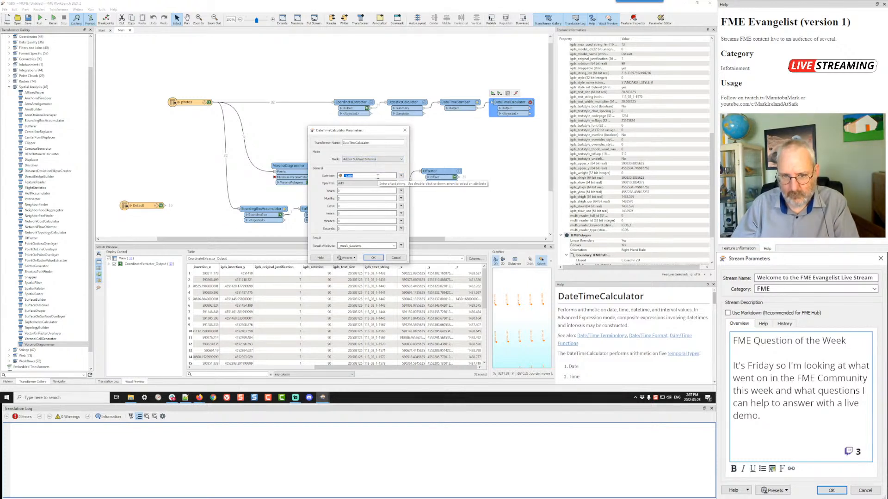
text(202203)
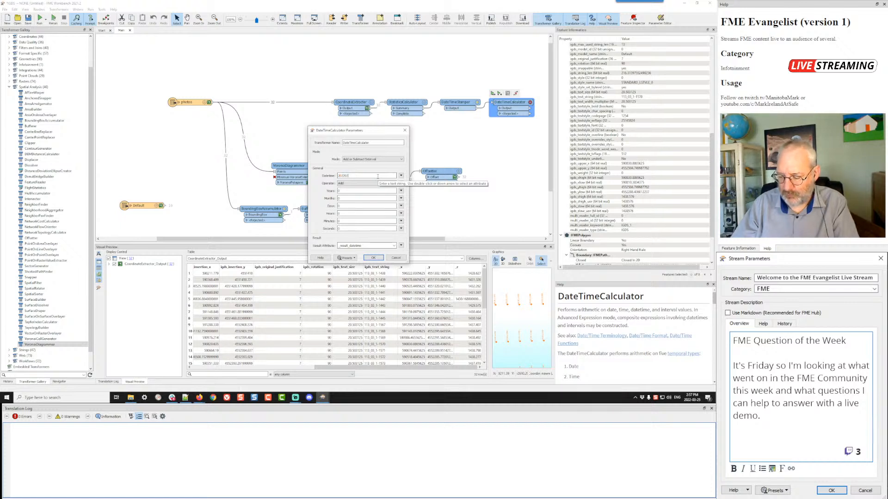
text(25000000)
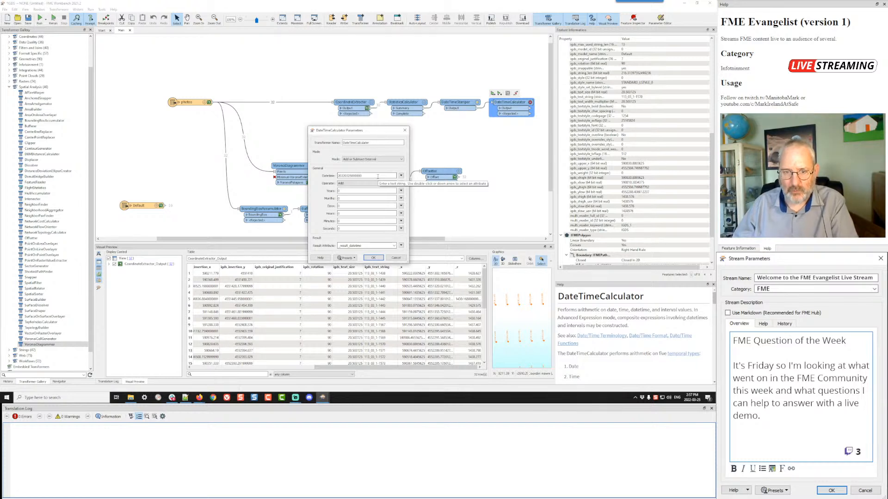
click(400, 228)
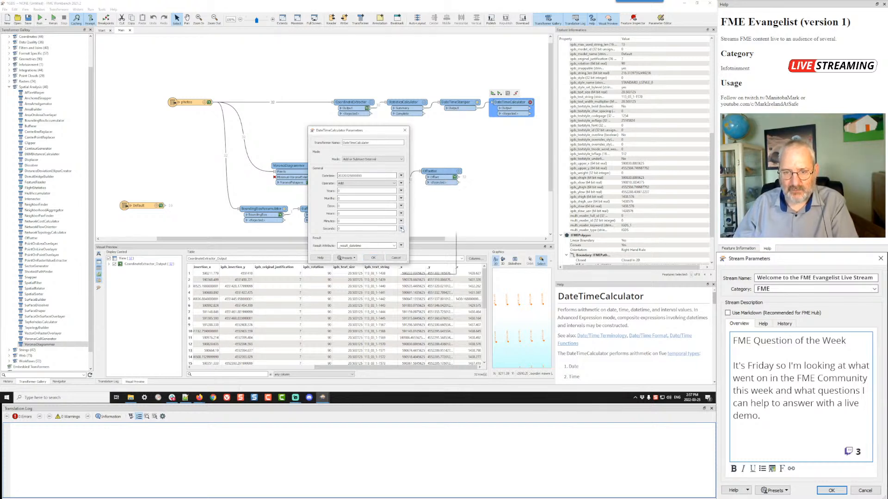
mouse_move(403, 236)
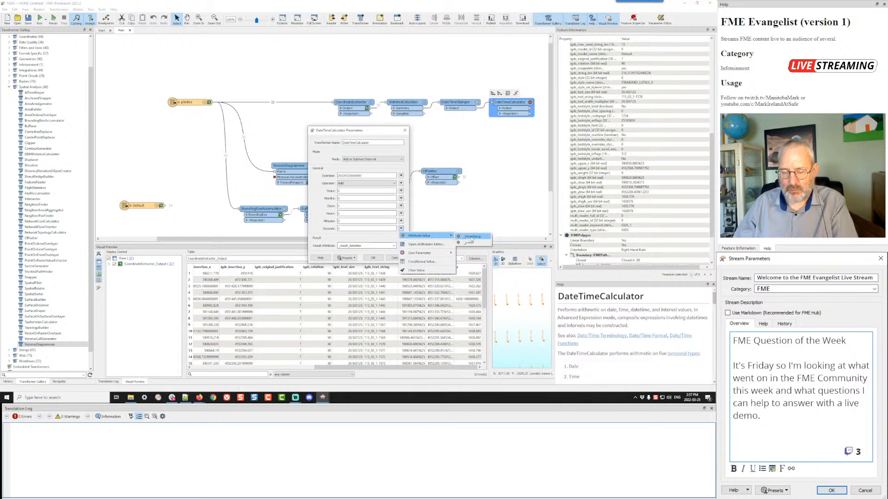
click(433, 245)
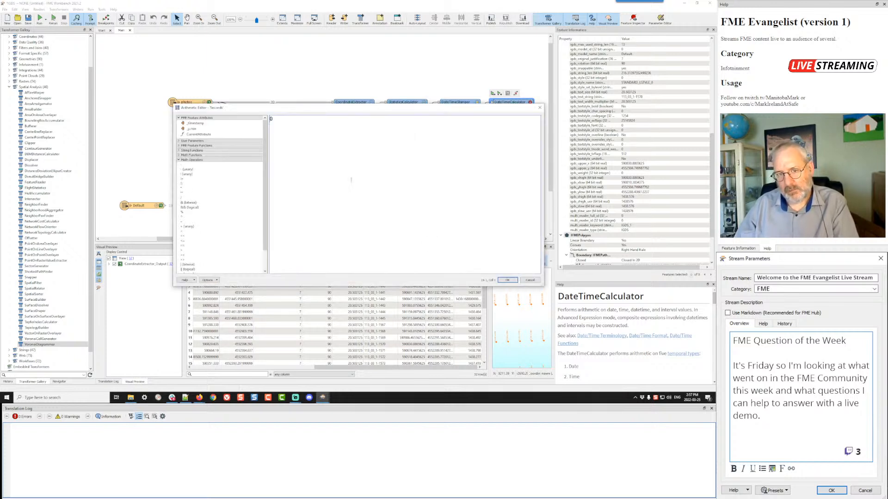
double_click(271, 119)
key(BackSpace)
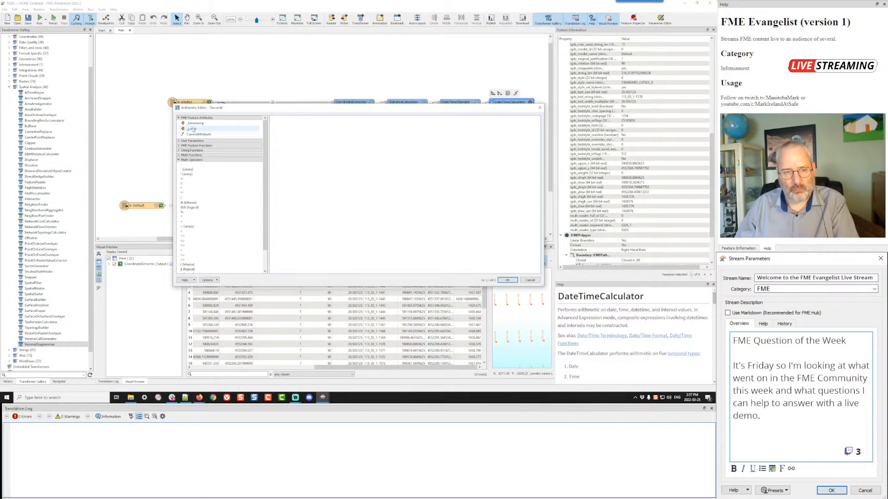
click(510, 281)
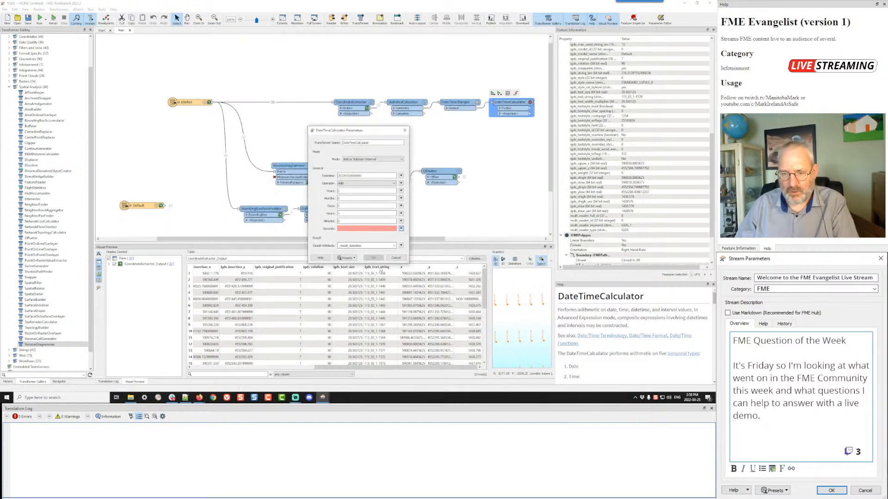
click(396, 258)
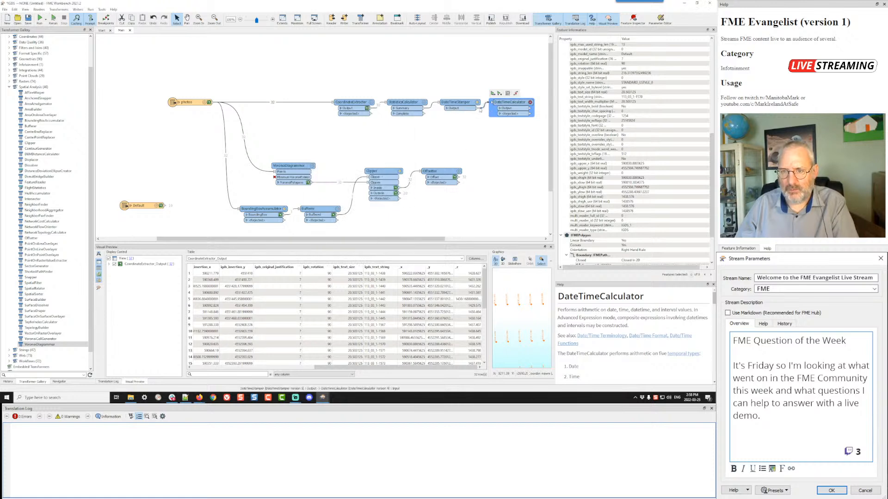
click(429, 110)
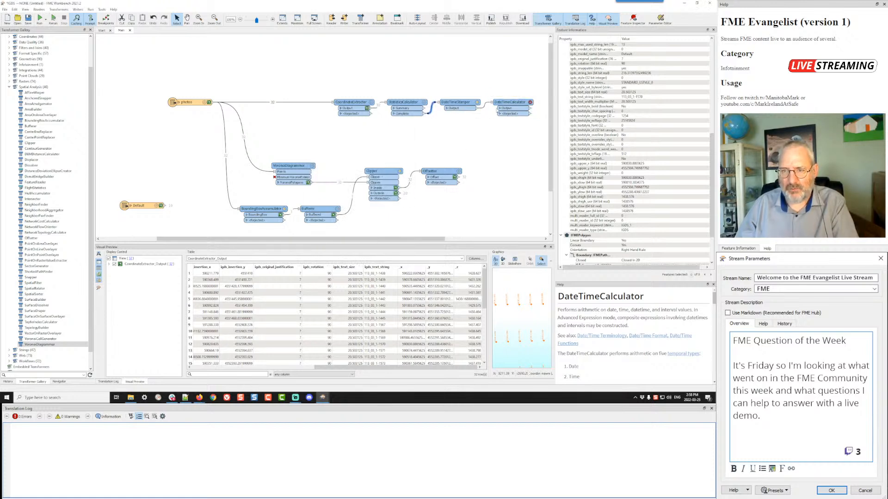
click(530, 102)
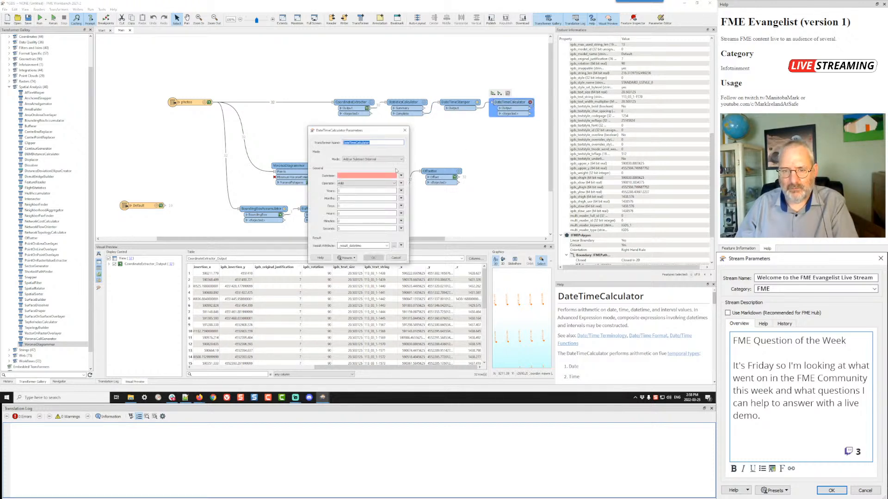
click(400, 229)
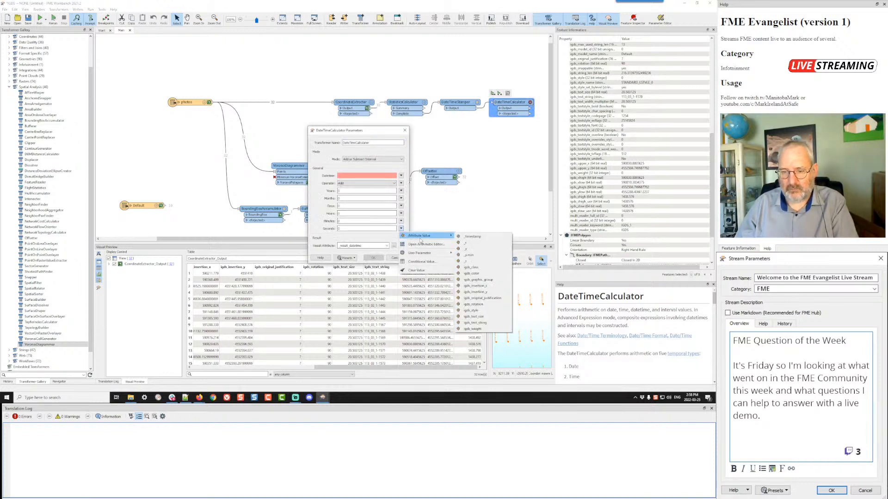
click(422, 244)
click(198, 134)
double_click(198, 135)
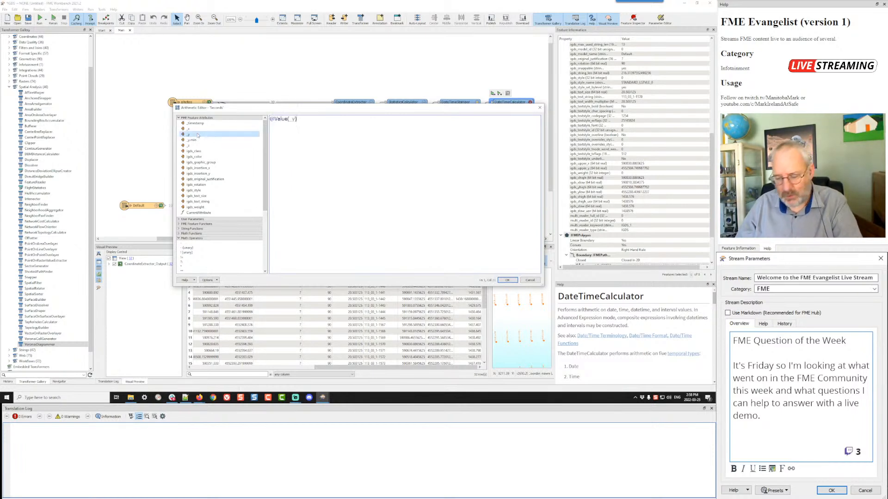
text(-)
double_click(193, 140)
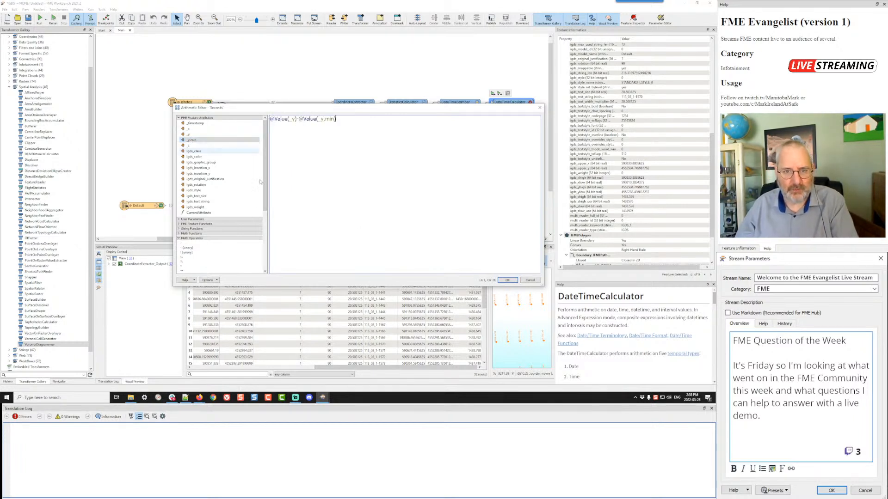
click(508, 280)
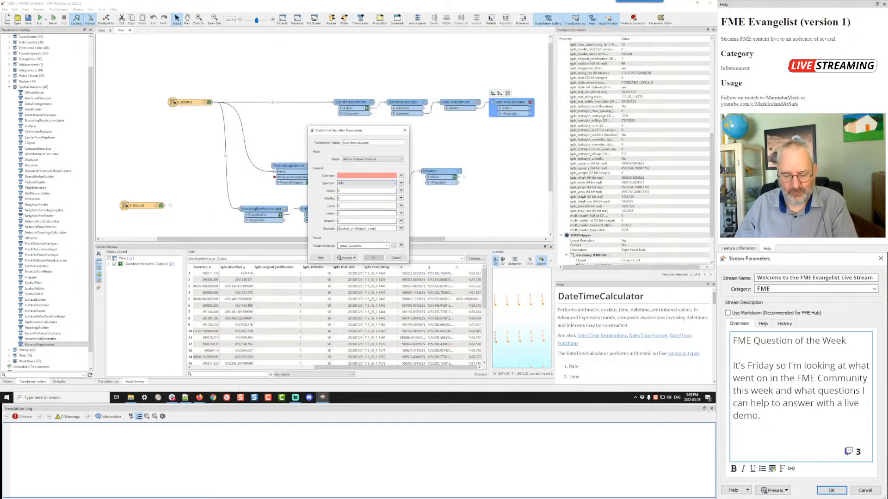
click(365, 175)
text(20220325000000)
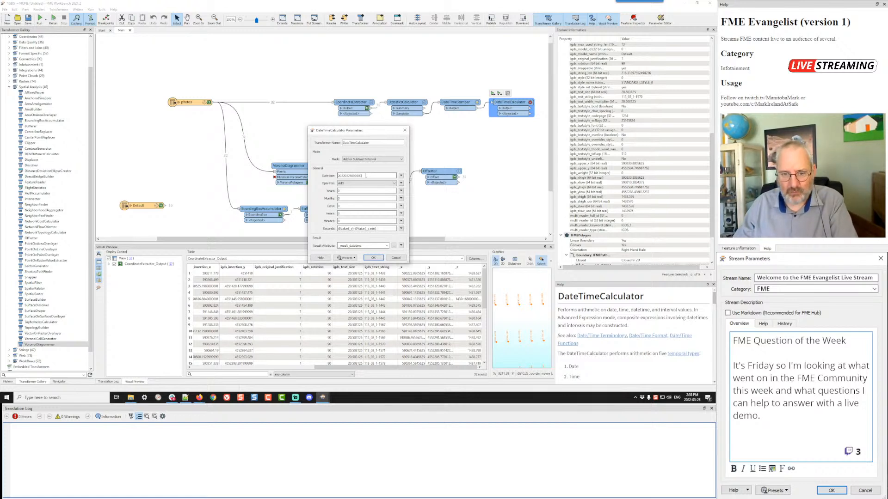
click(373, 258)
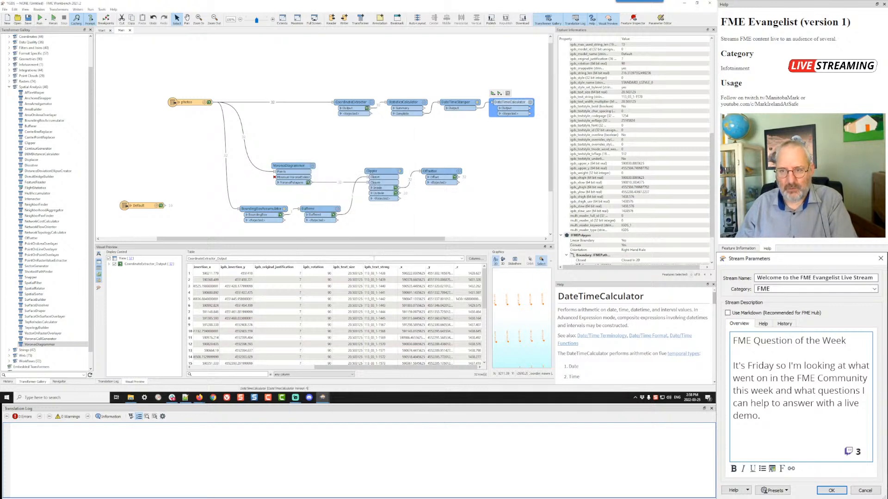
Step: Add a TimeWindower and connect it to the DateTimeCalculator's Output port
drag(505, 144, 376, 148)
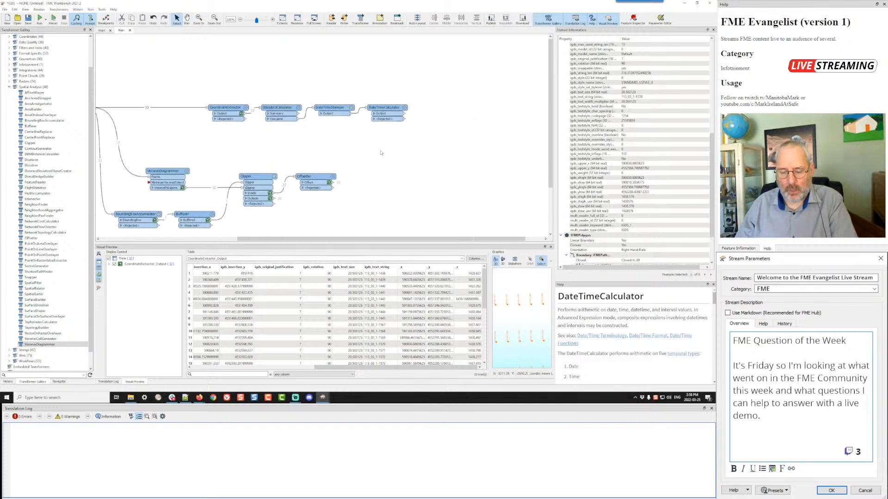
text(timew)
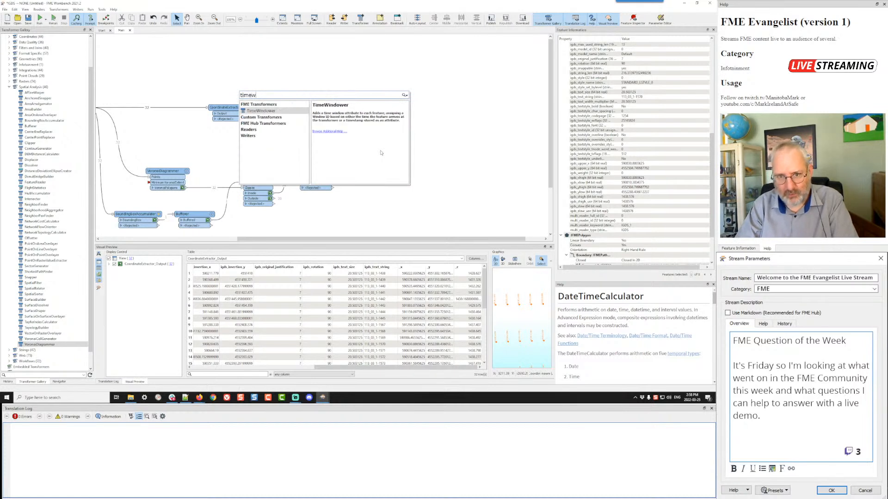
key(Return)
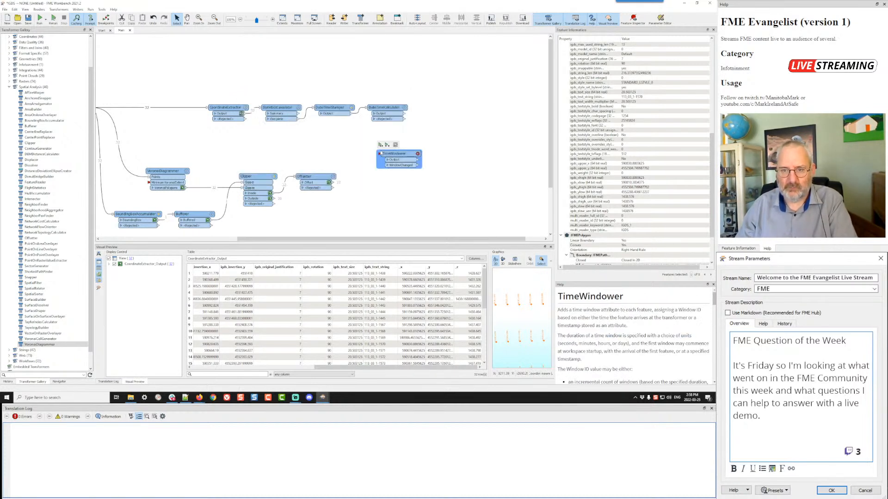
drag(381, 153, 419, 108)
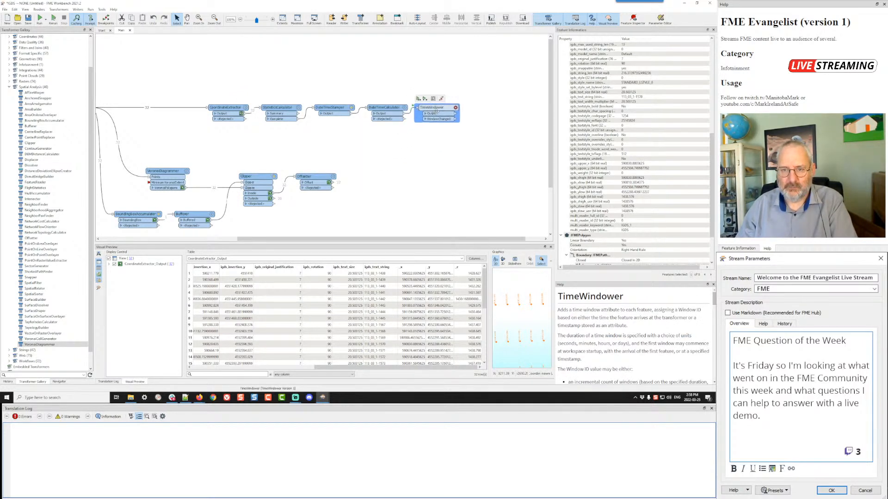
Step: Set the TimeWindower's Window Duration to 10 and its Time Units to Seconds
double_click(451, 113)
click(361, 164)
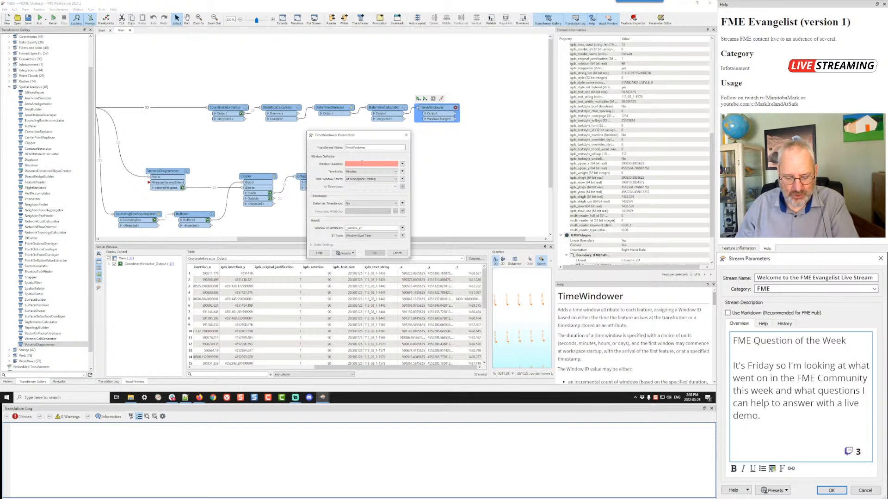
text(10)
click(359, 172)
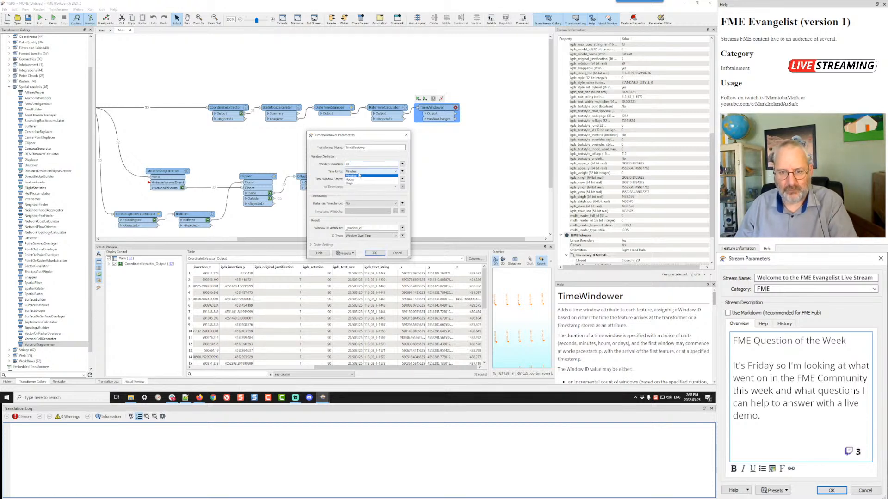
click(361, 176)
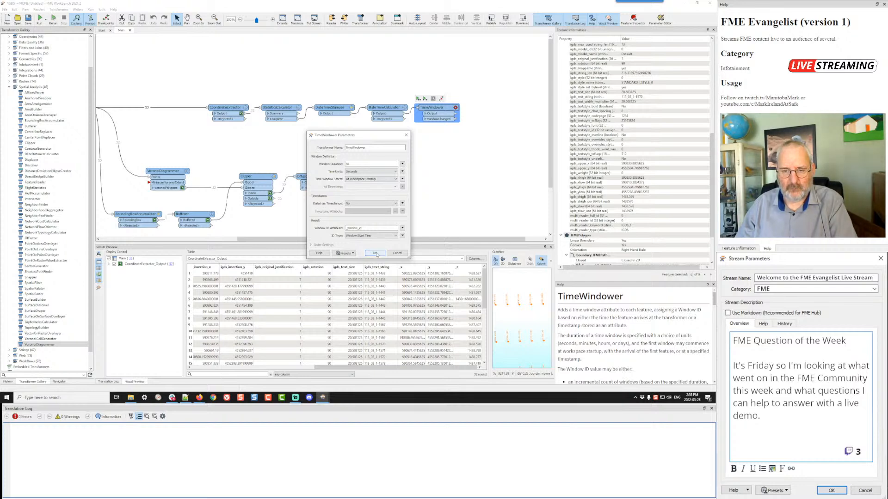
click(376, 254)
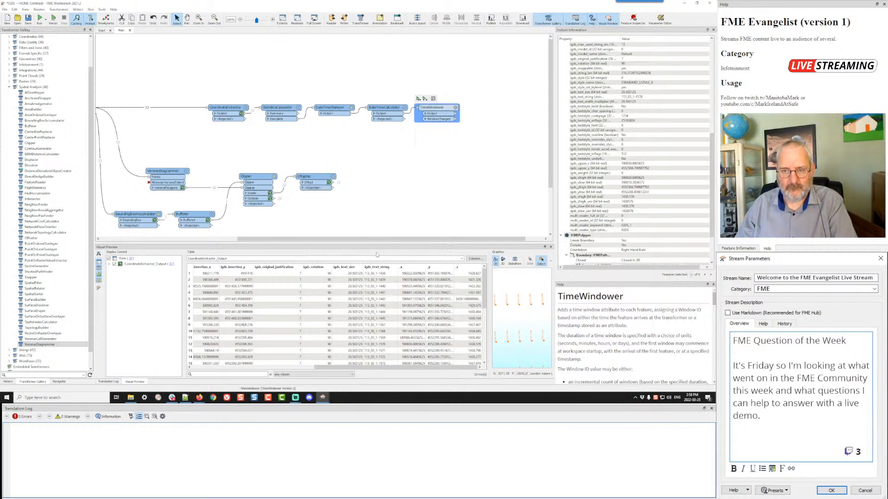
Step: Run the workspace up to the TimeWindower and inspect the window ID column in its cached output
click(418, 98)
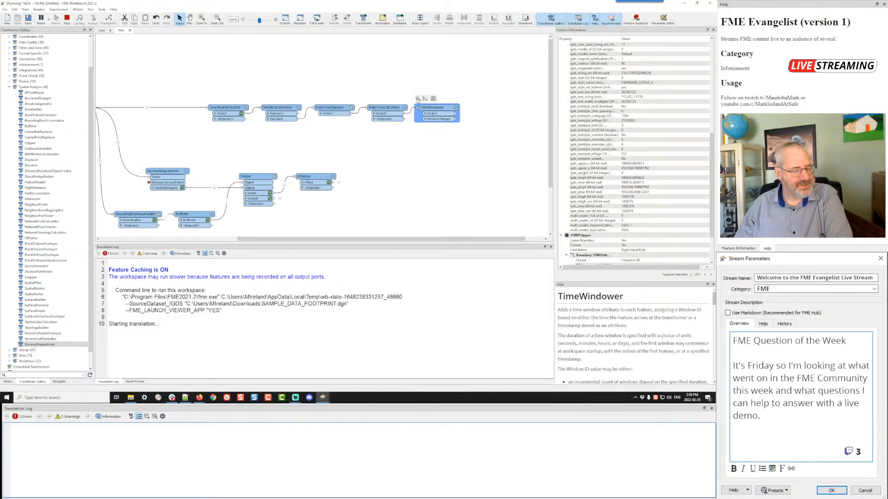
click(452, 113)
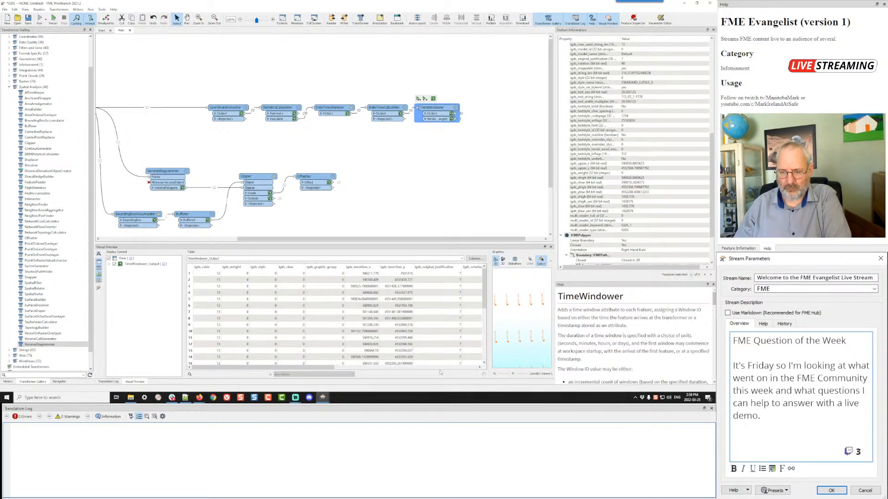
click(476, 368)
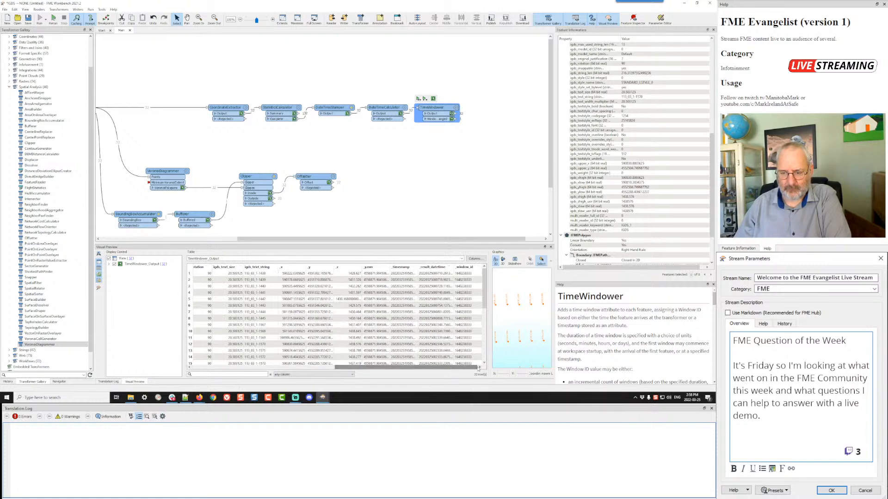
click(466, 338)
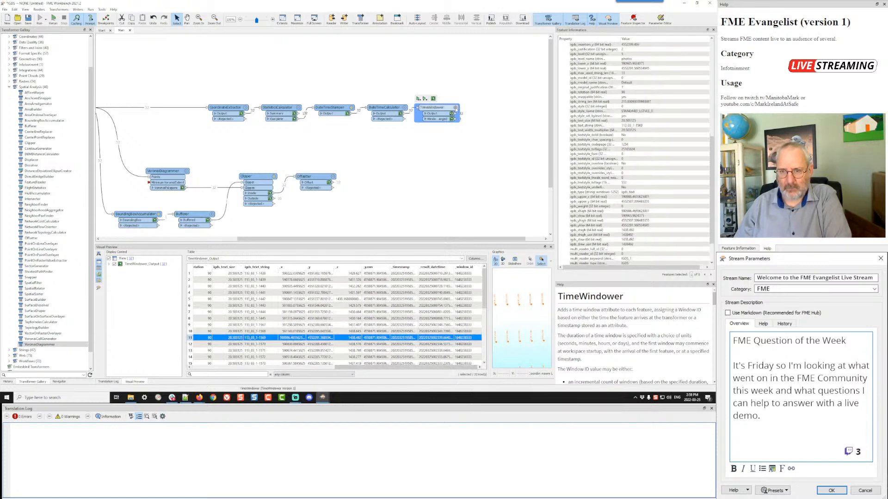
Step: Inspect the DateTimeCalculator's output table, fitting the _result_datetime column to its values and sorting the rows by it
click(454, 107)
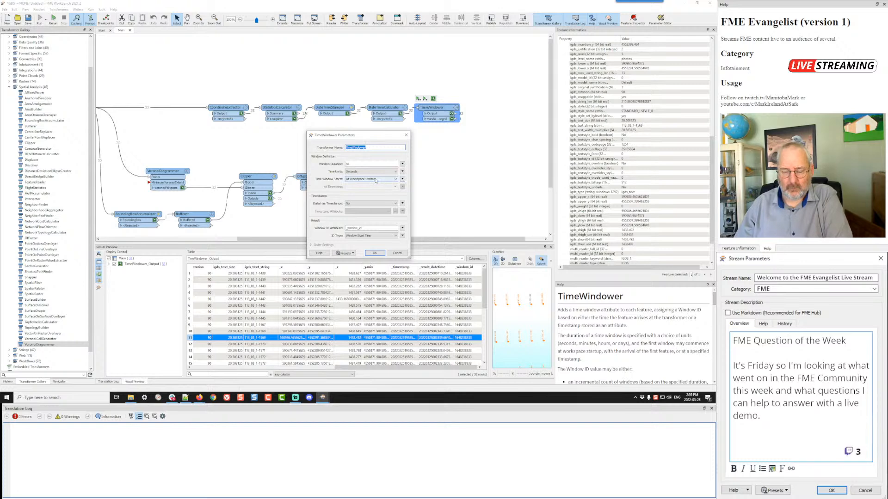
click(374, 253)
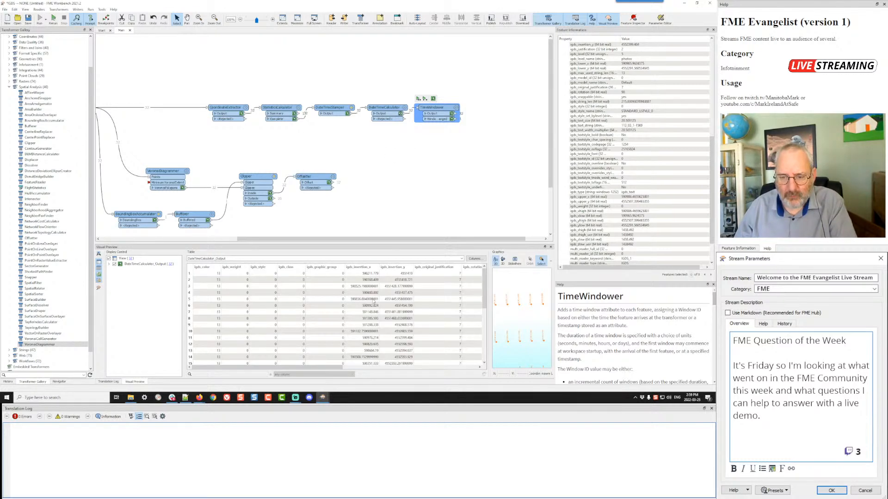
drag(337, 367, 472, 367)
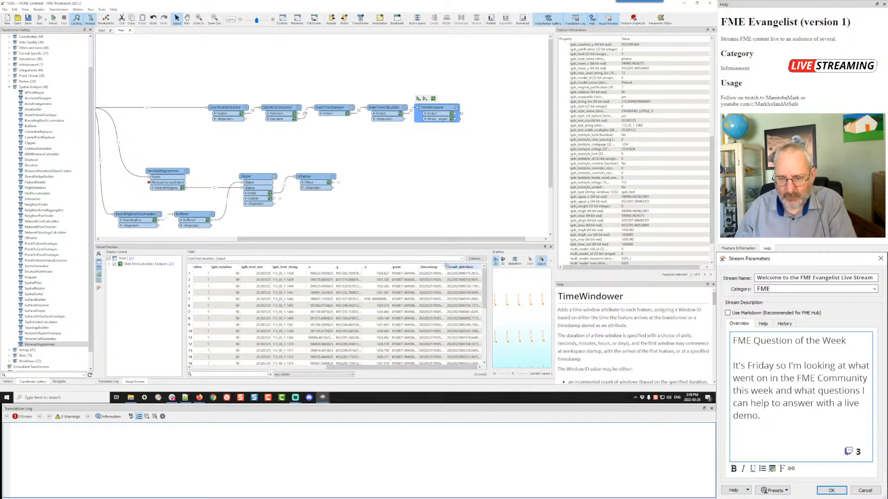
drag(446, 267, 429, 268)
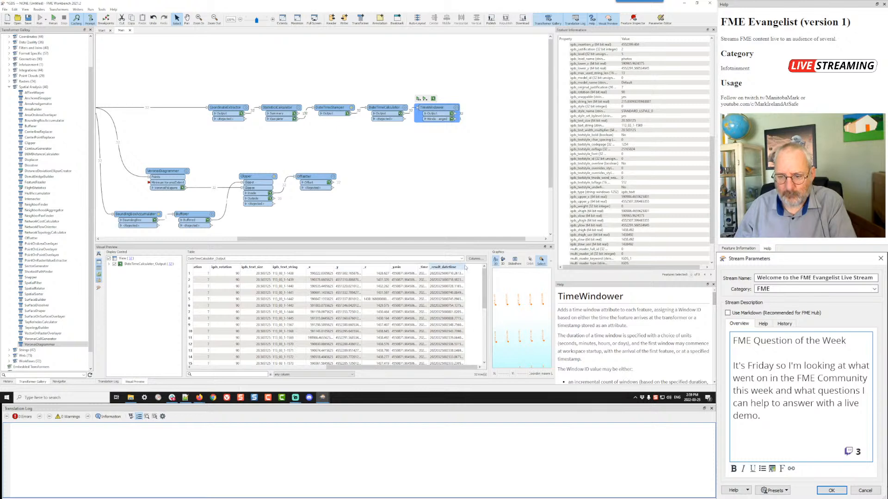
double_click(464, 266)
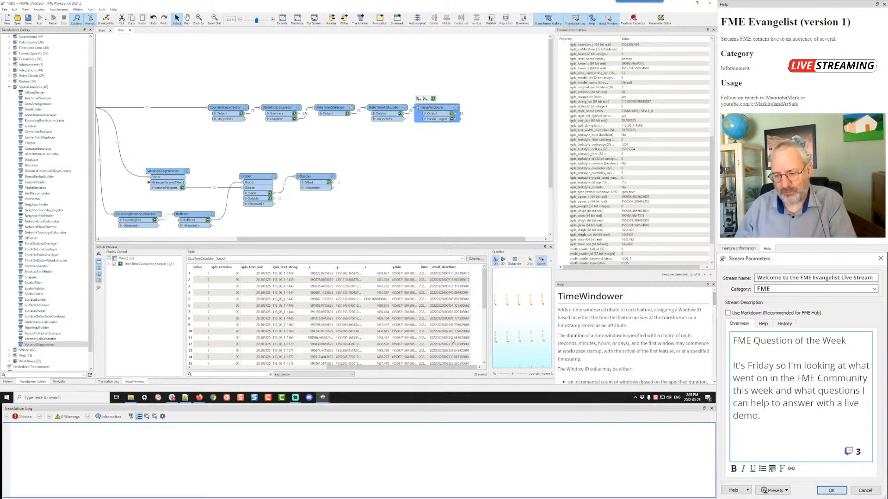
click(450, 269)
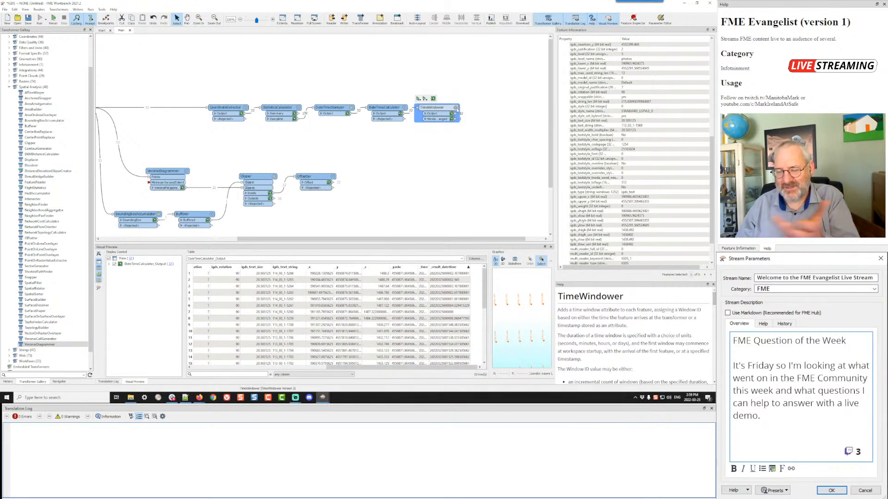
click(455, 108)
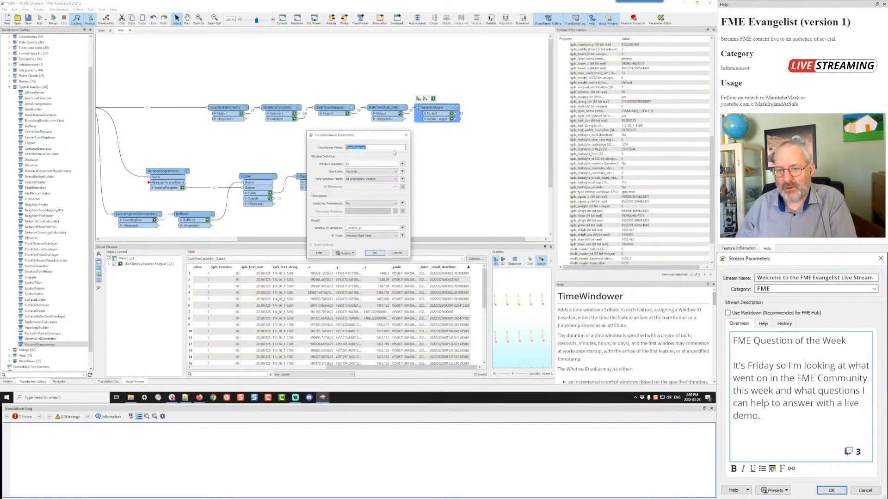
click(406, 135)
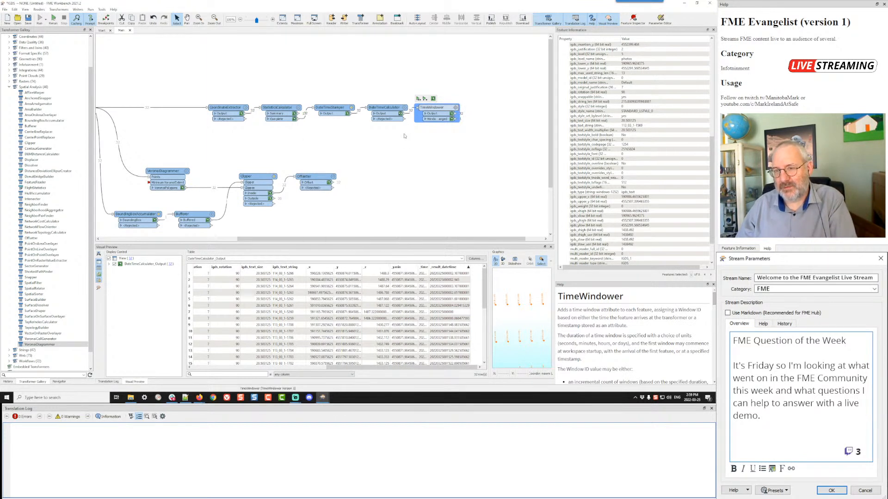
drag(438, 110, 441, 109)
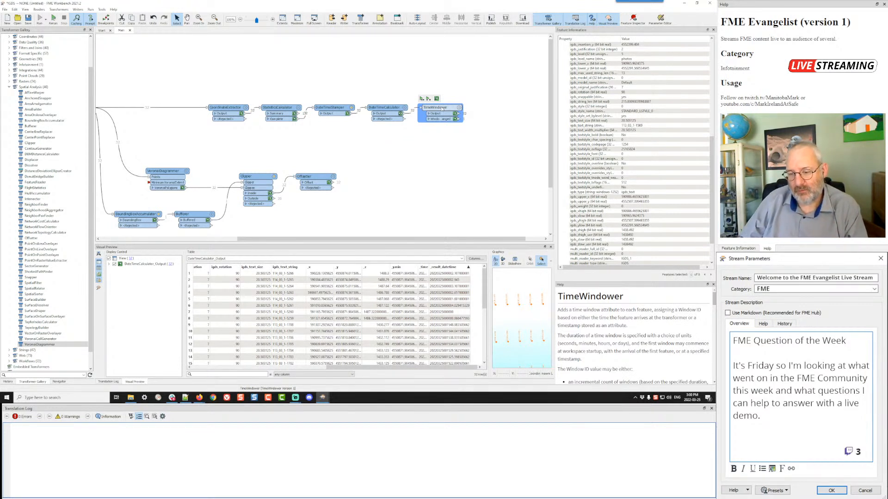
Step: Make the TimeWindower use data timestamps from the _result_datetime attribute, run the workspace up to it and inspect the WindowChanged output
click(459, 108)
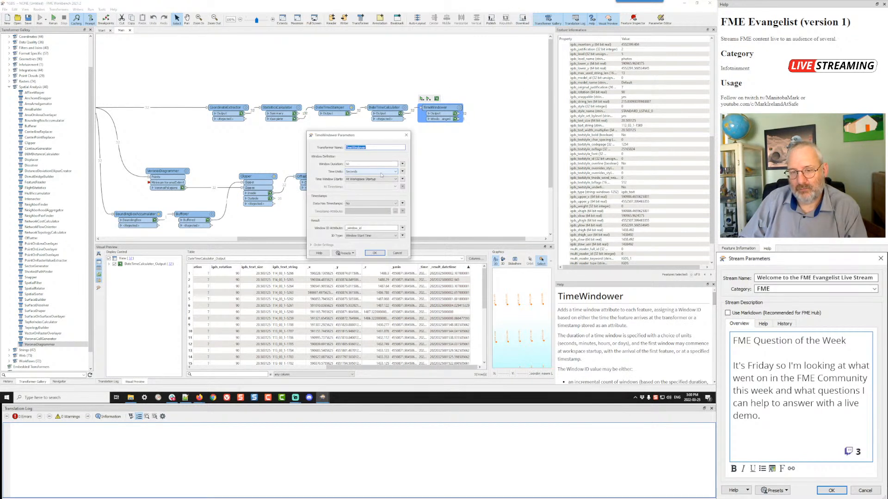
click(377, 204)
click(373, 210)
click(395, 212)
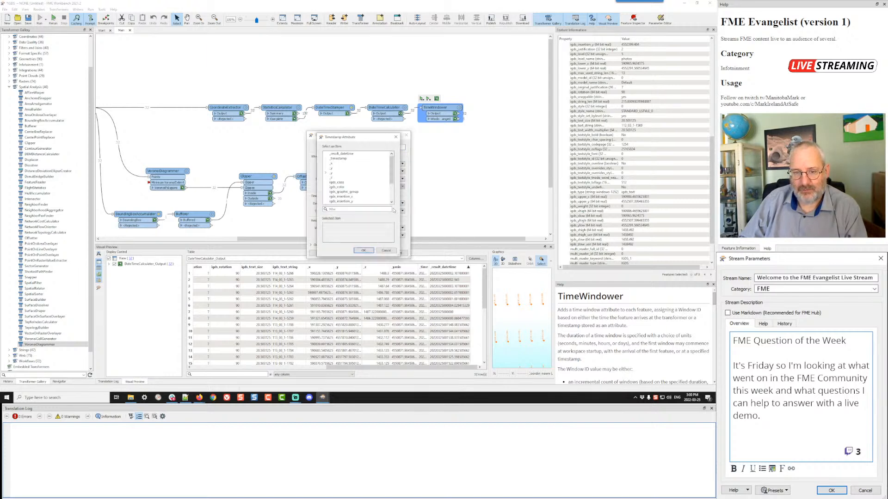
click(342, 153)
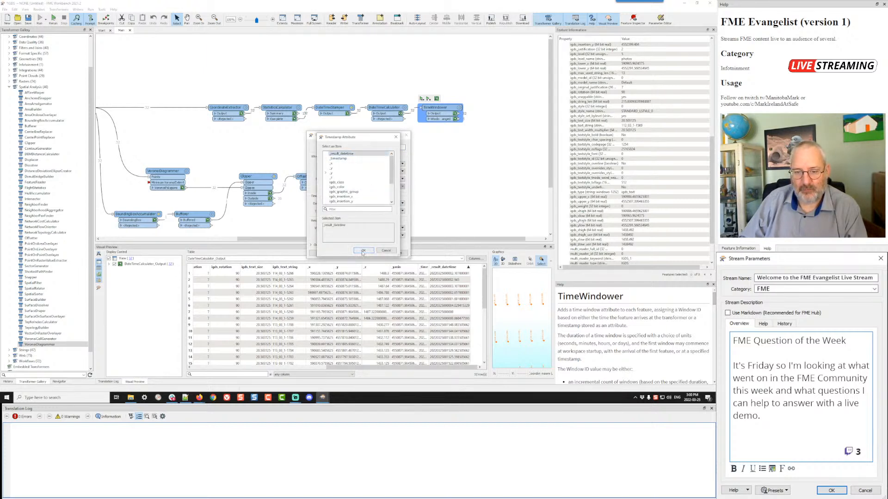
click(363, 250)
click(375, 254)
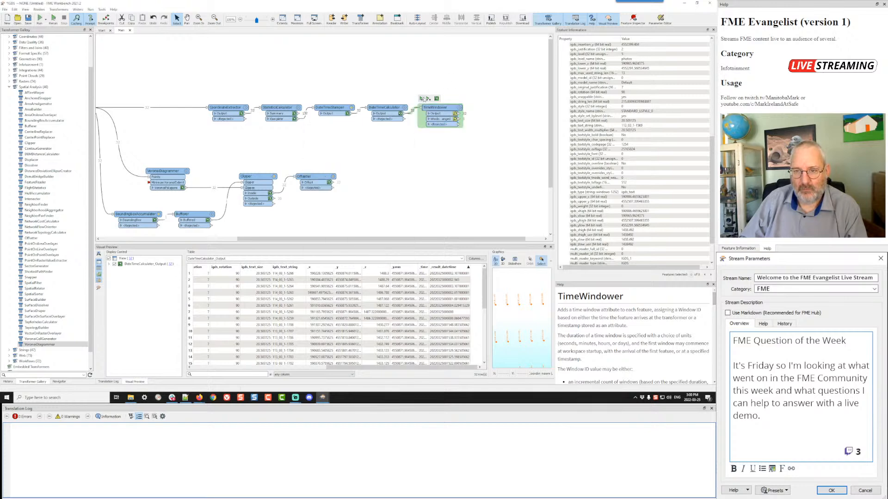
click(422, 99)
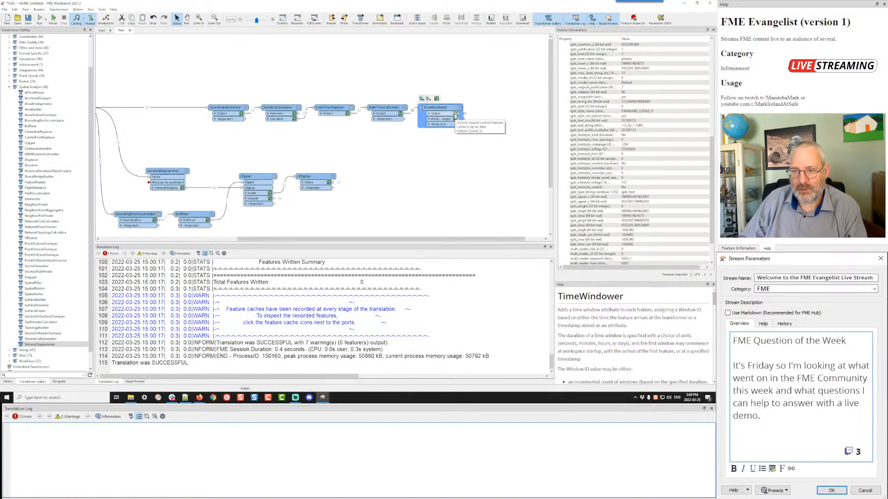
click(455, 117)
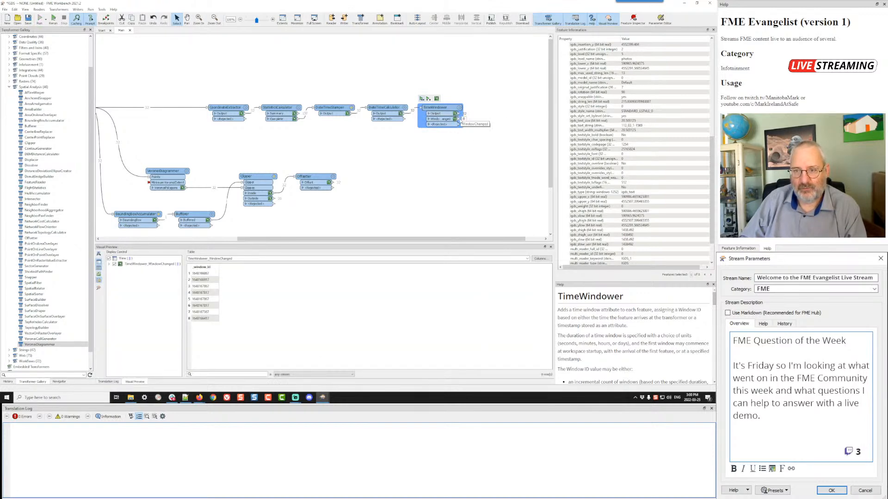
Step: Add an Aggregator connected to the TimeWindower
click(479, 122)
text(agg)
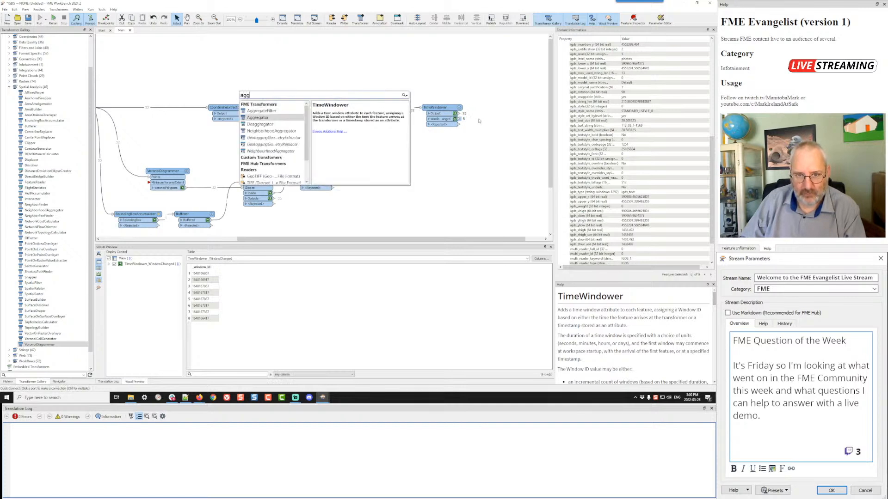
key(Return)
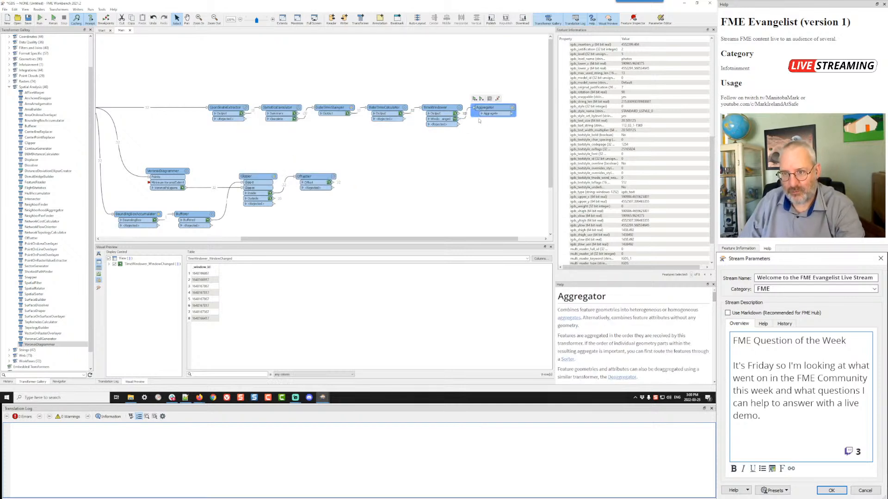
Step: Enable group processing in the Aggregator with Group By set to _window_id, and run up to it to inspect the output
click(511, 108)
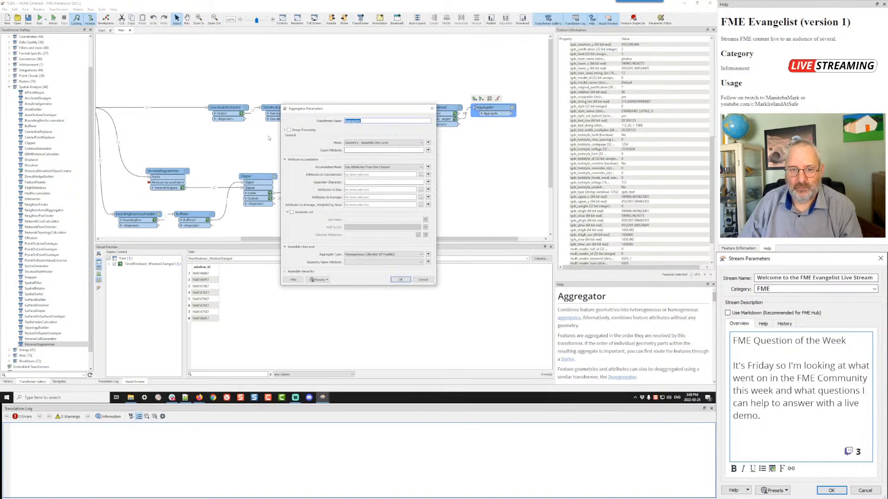
click(289, 130)
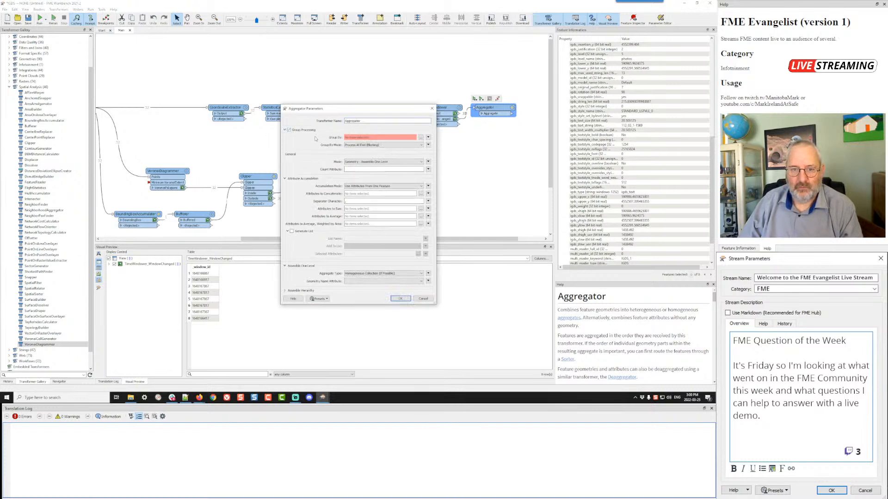
click(421, 137)
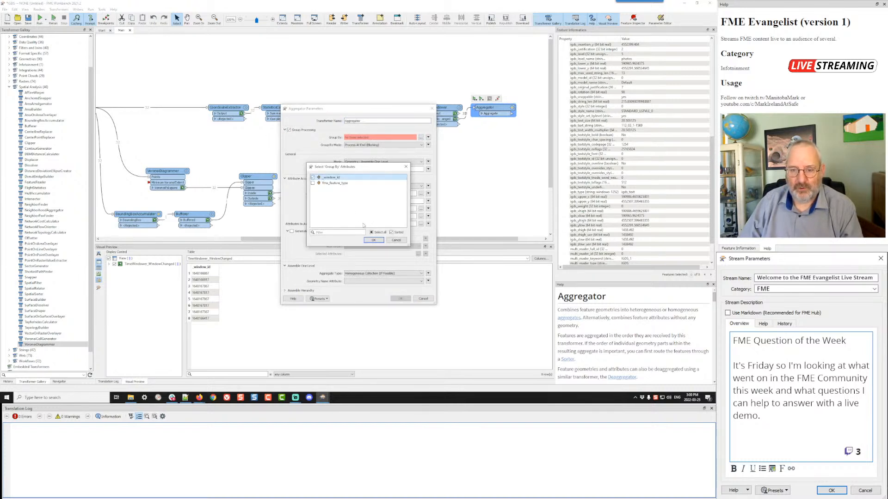
click(373, 240)
click(400, 298)
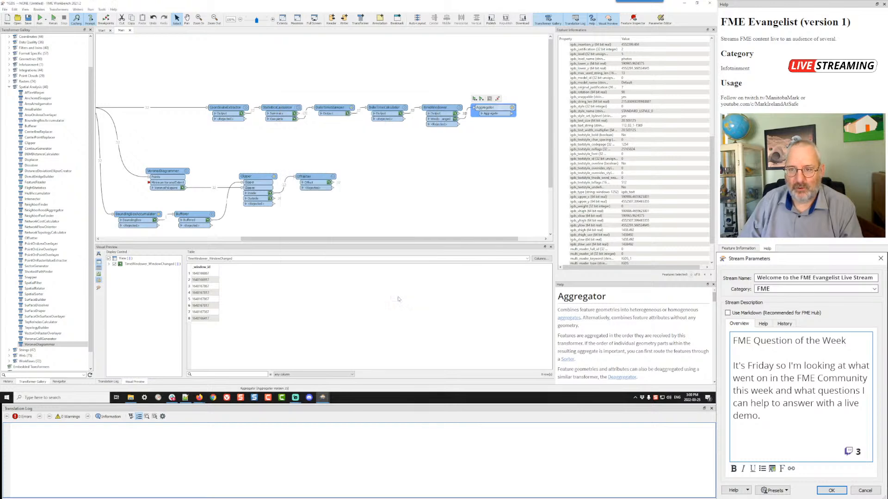
click(474, 99)
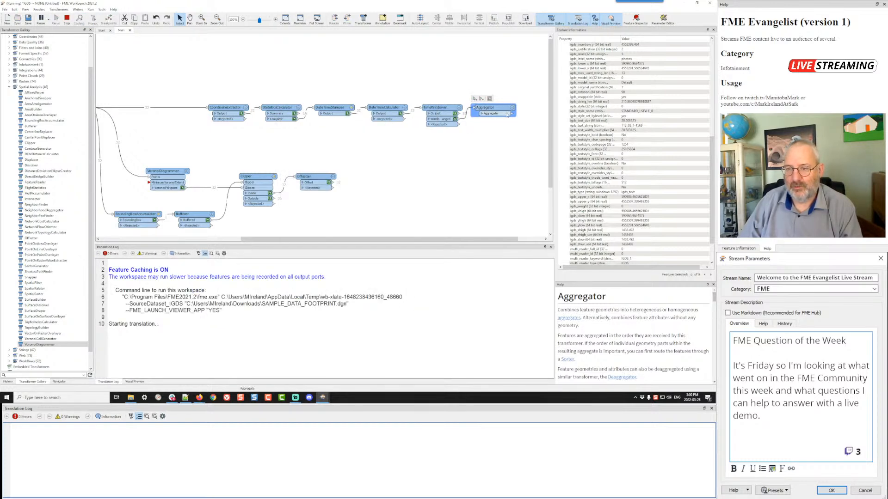
click(507, 114)
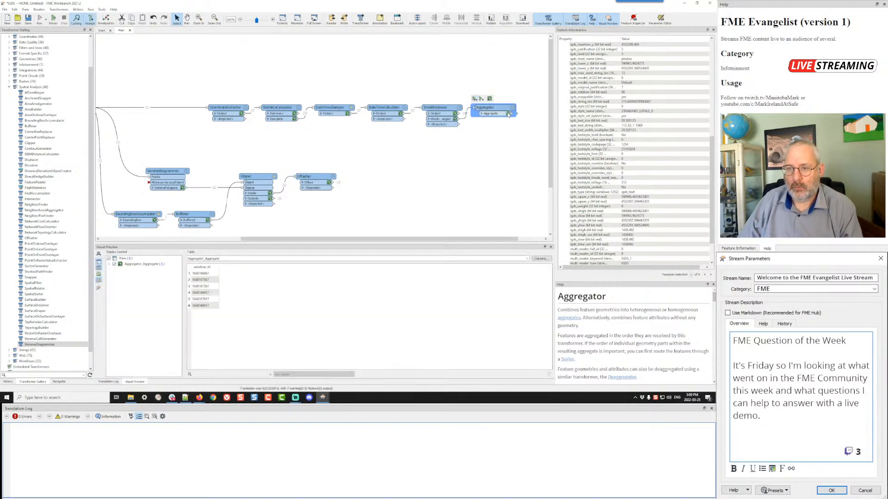
Step: Reconnect the Aggregator to the TimeWindower's Output port, rerun the workspace up to it and inspect its cached output
drag(484, 108, 459, 113)
click(506, 123)
click(480, 110)
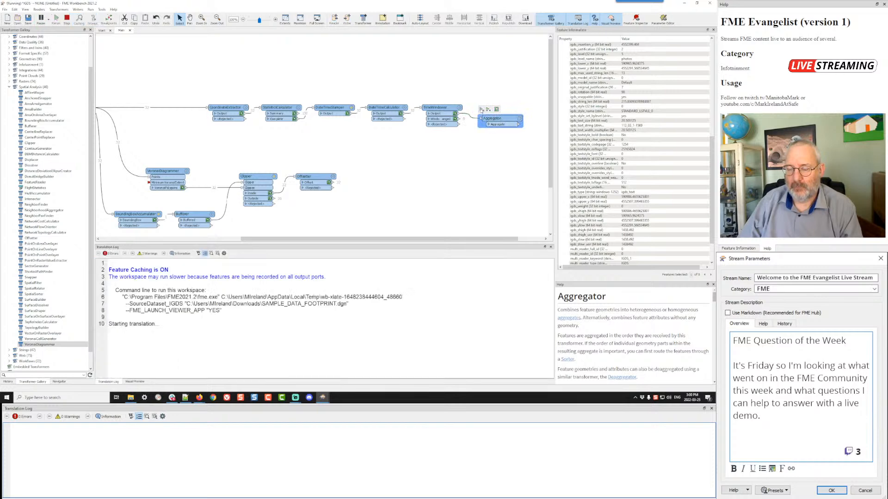
click(514, 124)
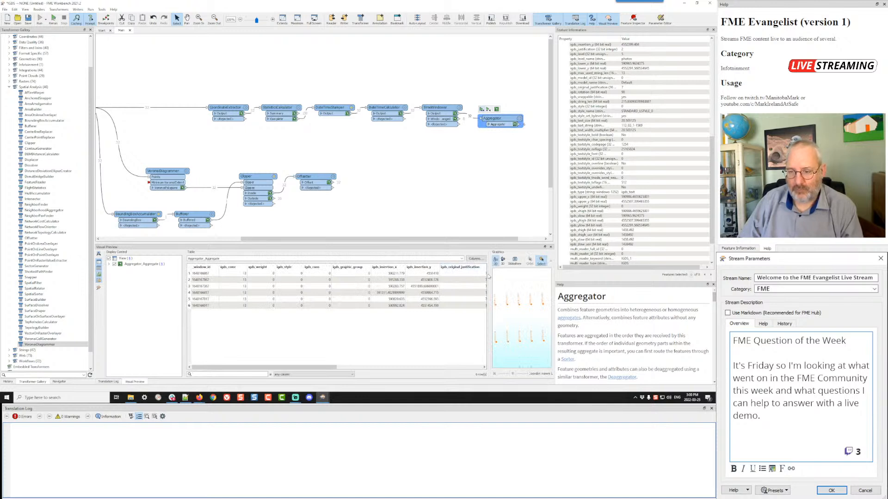
Step: Enlarge the graphics area of the preview and examine which photo points belong to the first aggregate
drag(488, 276, 354, 277)
scroll(428, 304, down, 2)
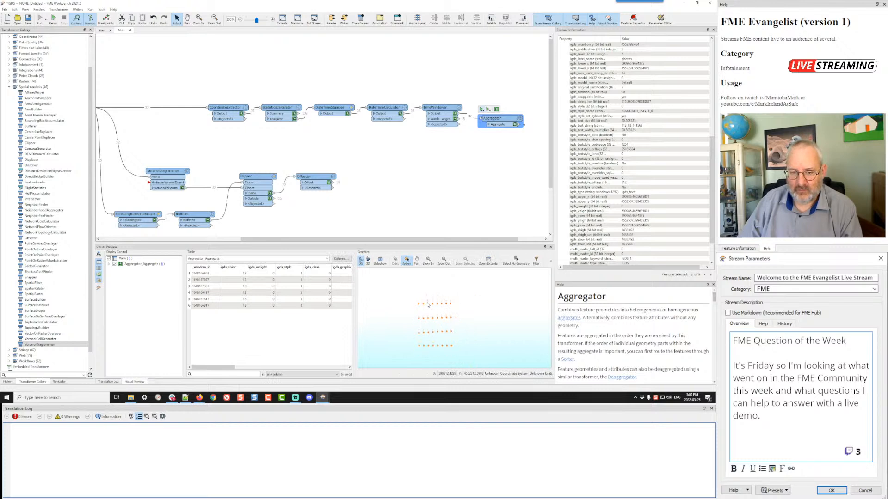
click(208, 274)
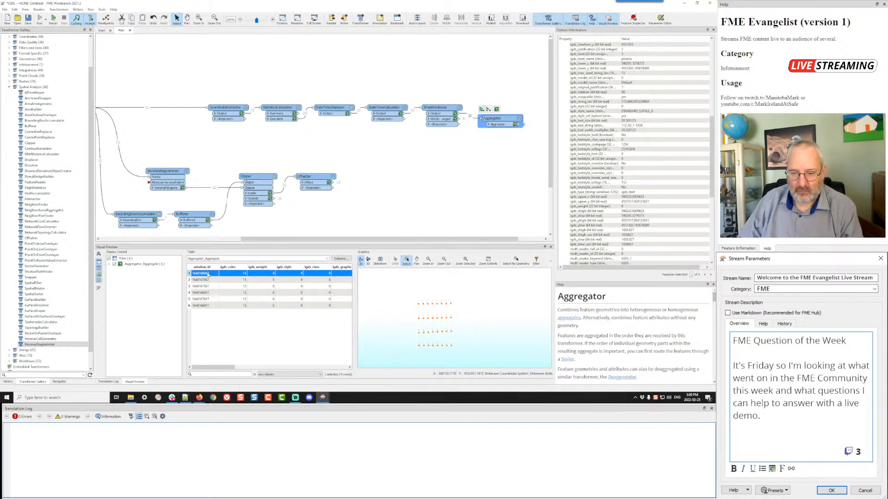
scroll(446, 319, up, 1)
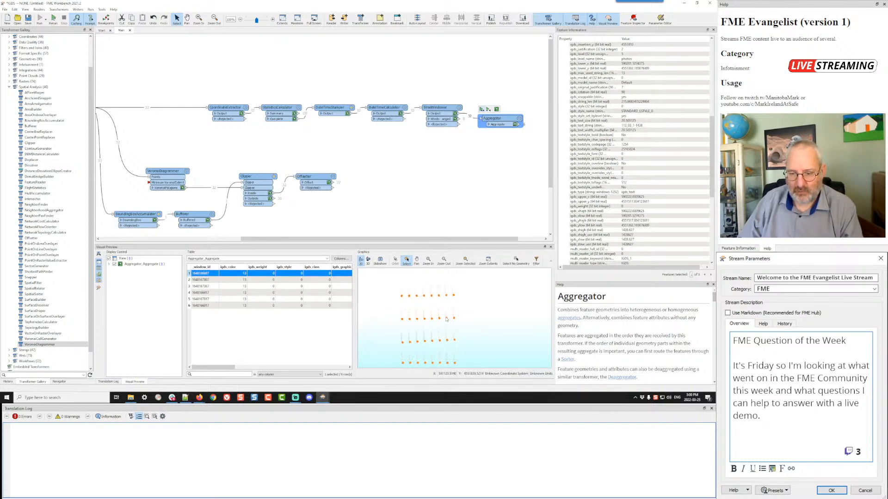
Step: Open the Aggregator output in FME Data Inspector and expand its dataset in the layer tree
click(99, 288)
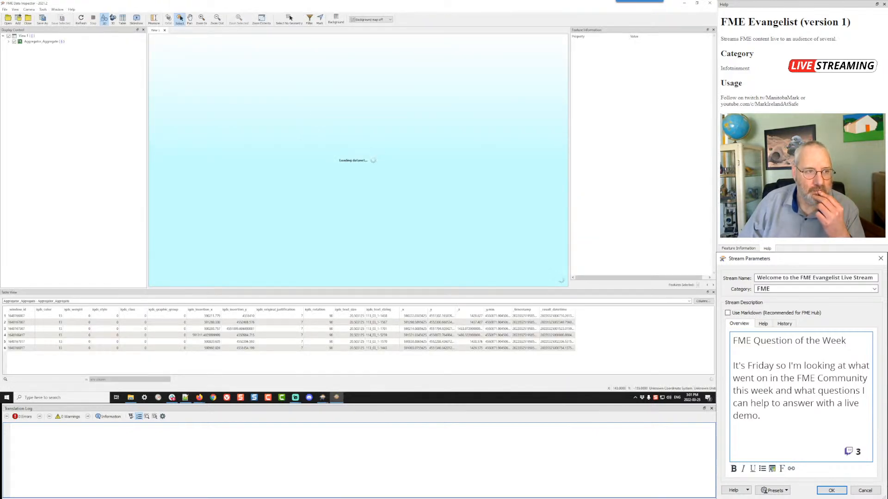
scroll(351, 191, down, 1)
click(9, 42)
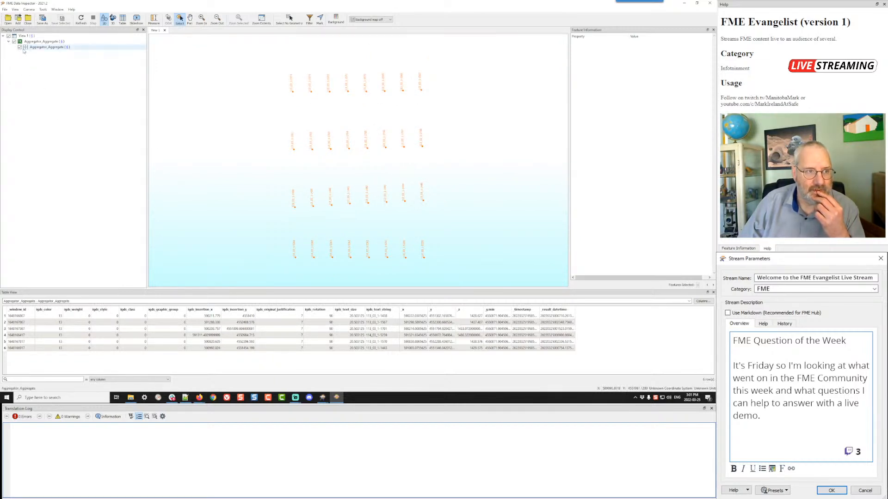
Step: Style the Aggregator layer with point color 170,255,0, a larger point size and text color 170,255,127
double_click(26, 47)
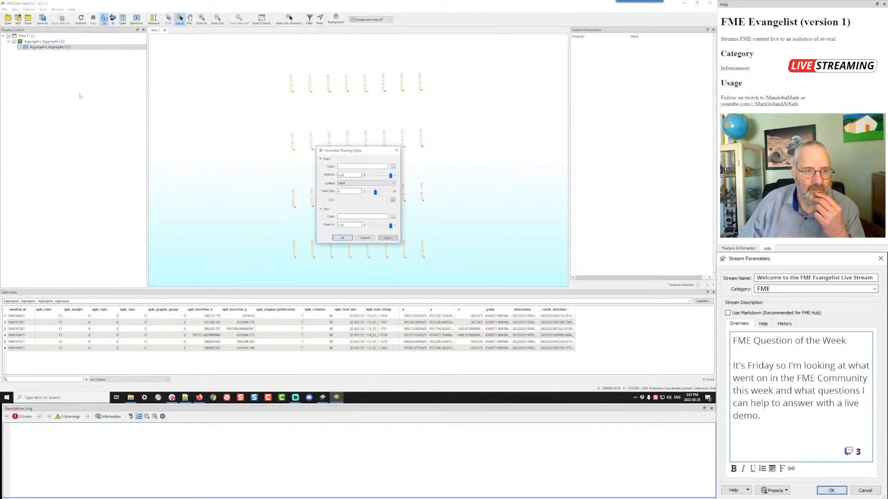
click(393, 166)
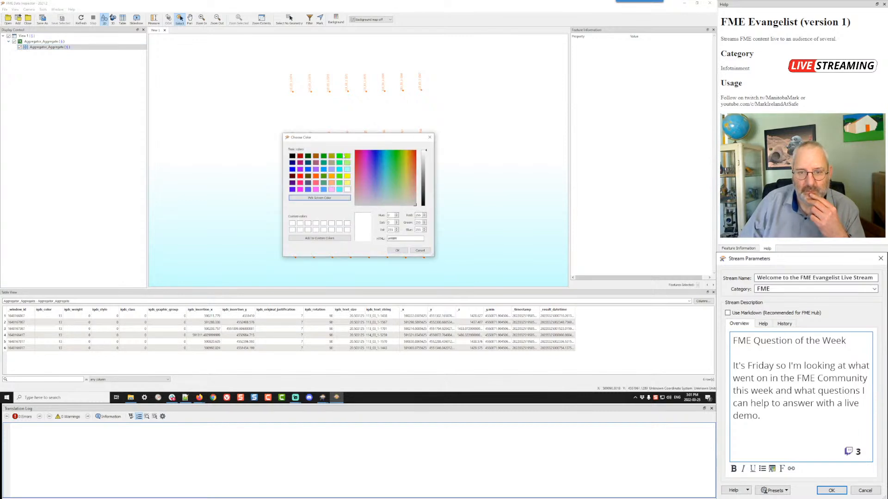
click(347, 156)
click(398, 251)
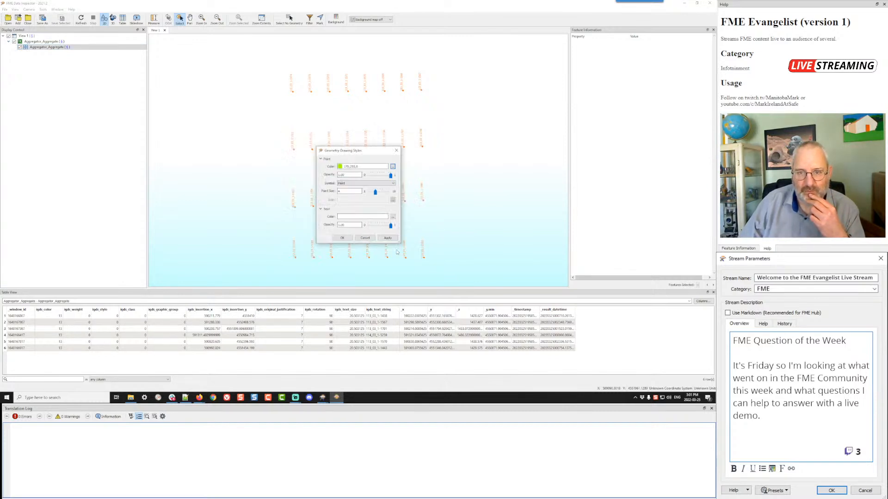
click(380, 193)
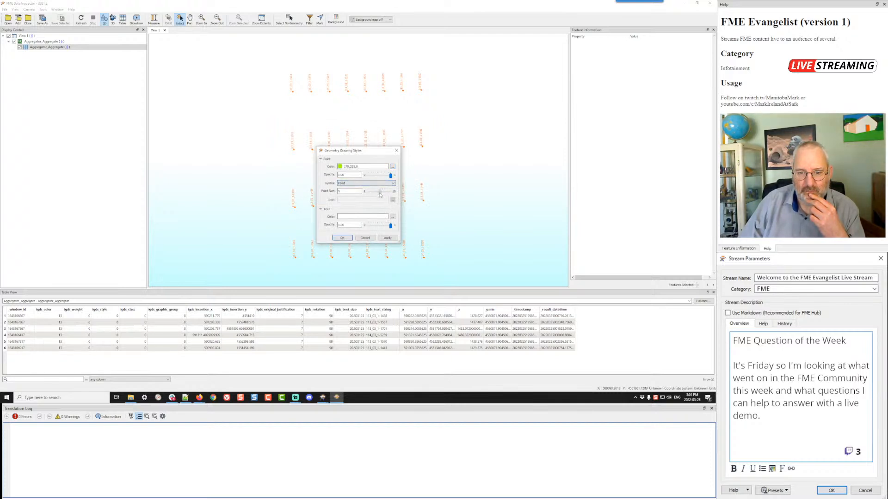
click(392, 217)
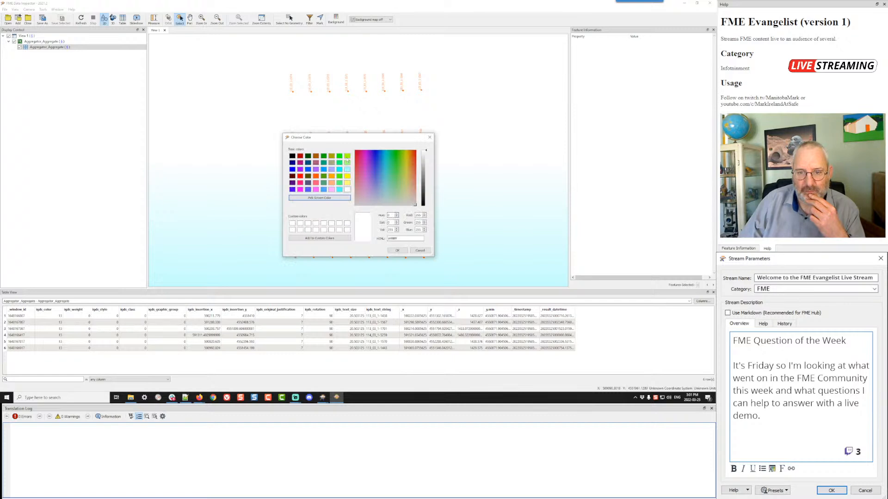
click(348, 163)
click(397, 250)
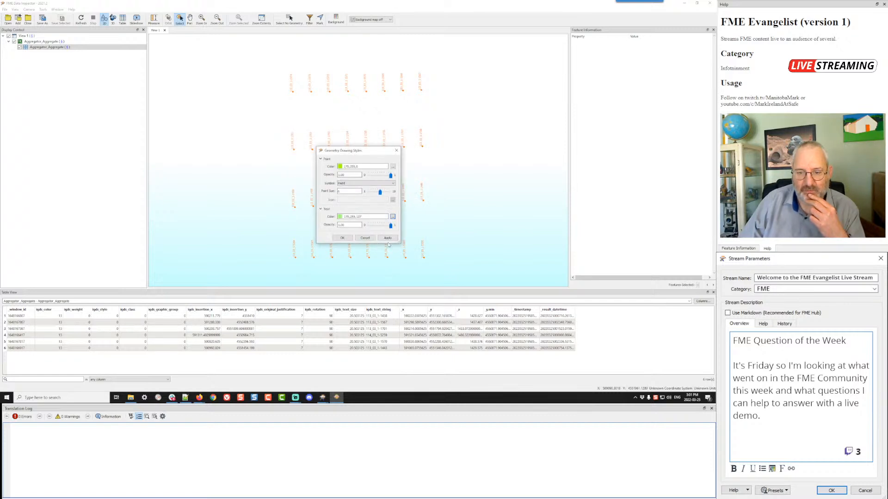
click(343, 238)
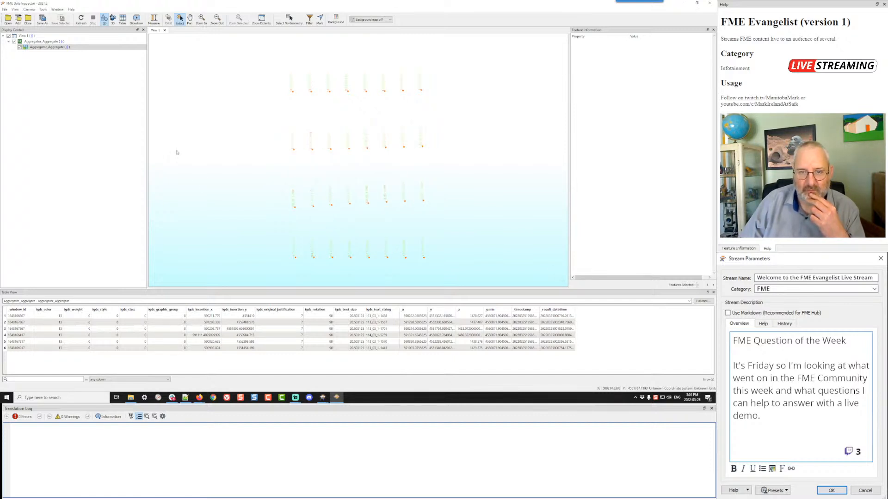
Step: Select the aggregate rows one by one and examine which photos each window ID groups together in the graphics view
click(46, 316)
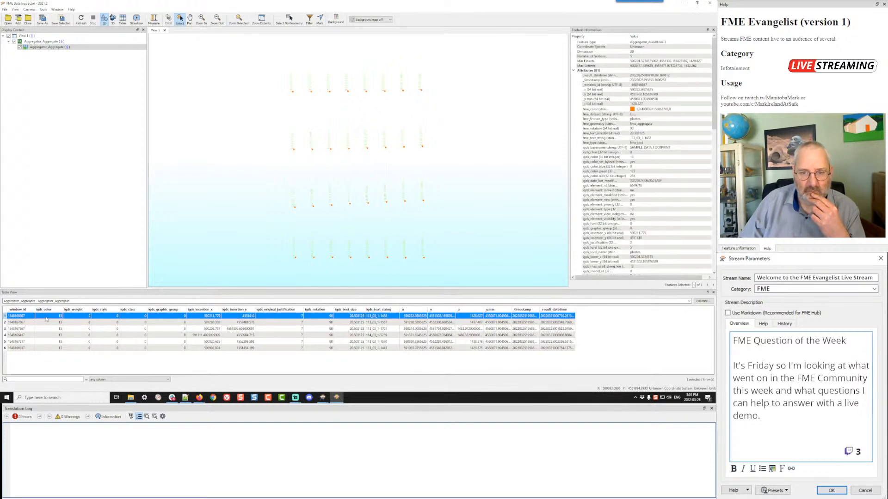
click(46, 322)
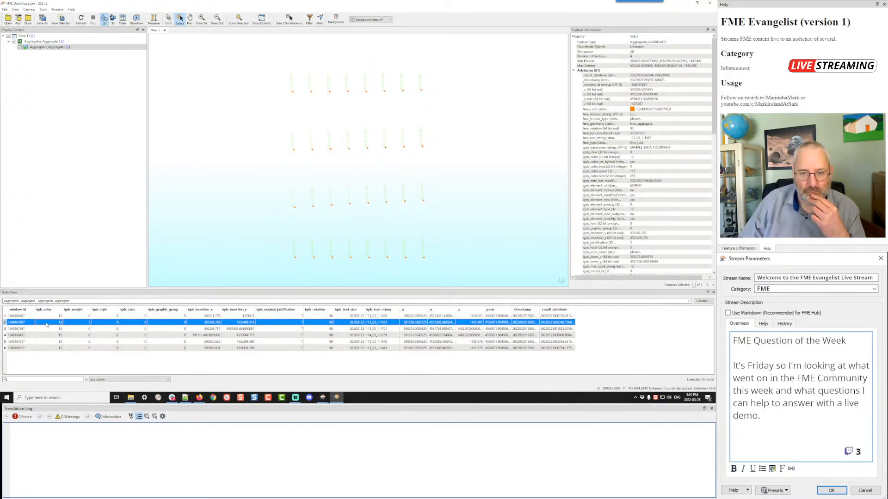
click(46, 328)
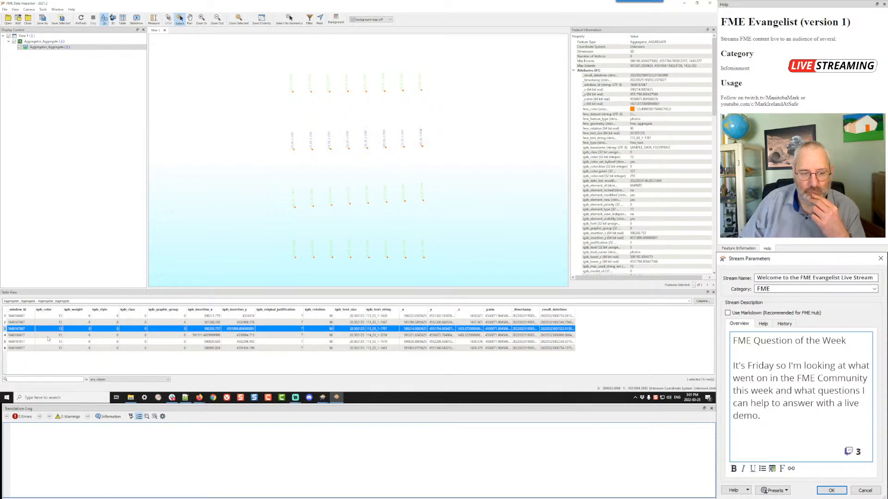
click(48, 335)
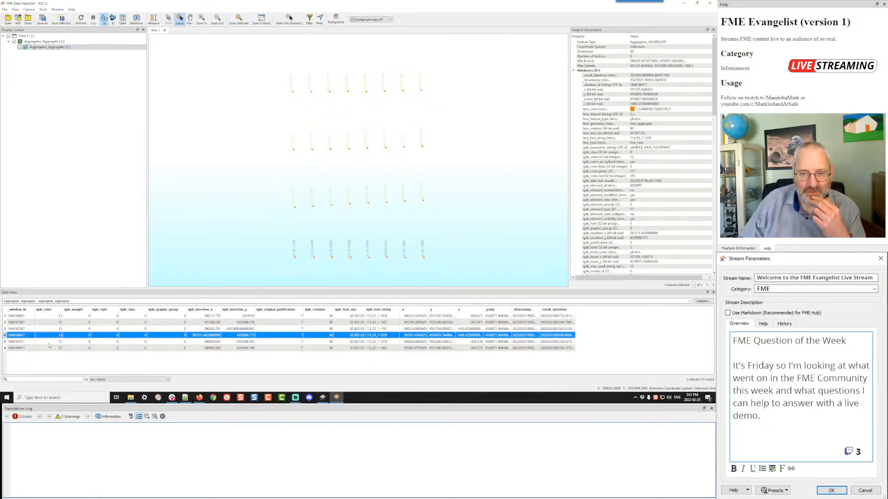
click(49, 342)
click(49, 348)
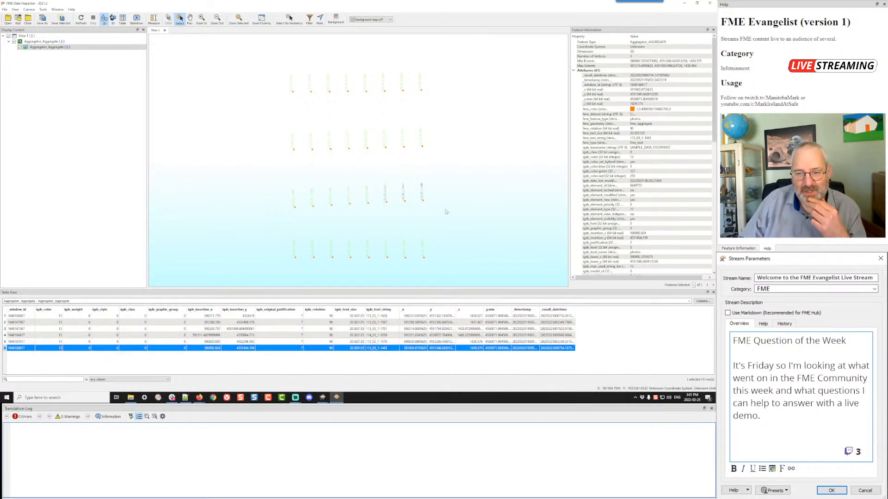
mouse_move(268, 202)
mouse_down()
mouse_move(467, 206)
mouse_move(265, 225)
mouse_move(261, 204)
mouse_up()
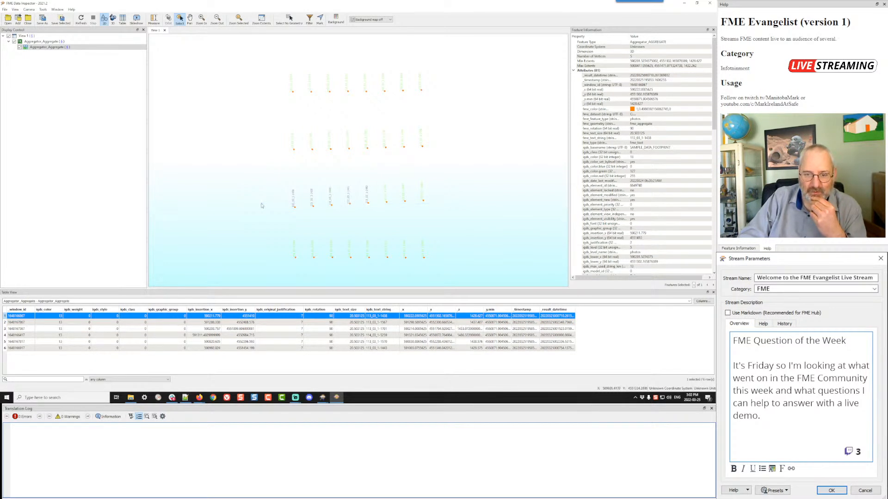
click(24, 323)
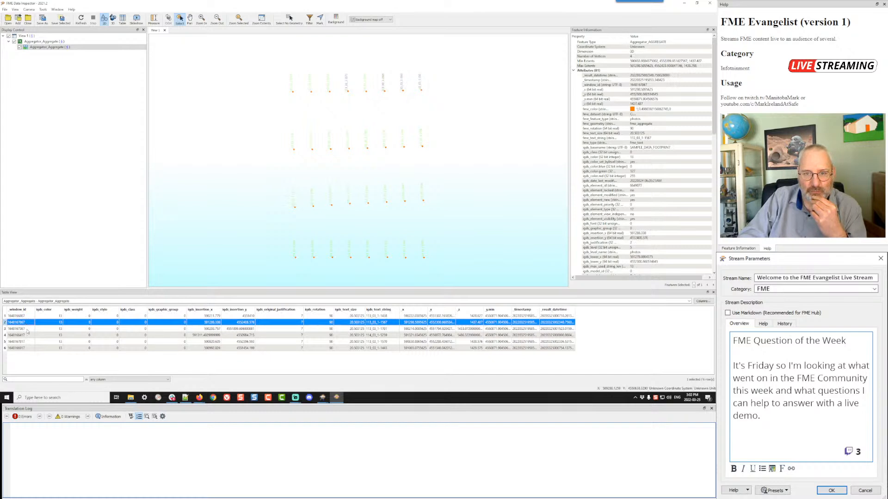
Step: Select the remaining aggregate rows one by one, examine which photos each one groups, and return to FME Workbench
click(27, 329)
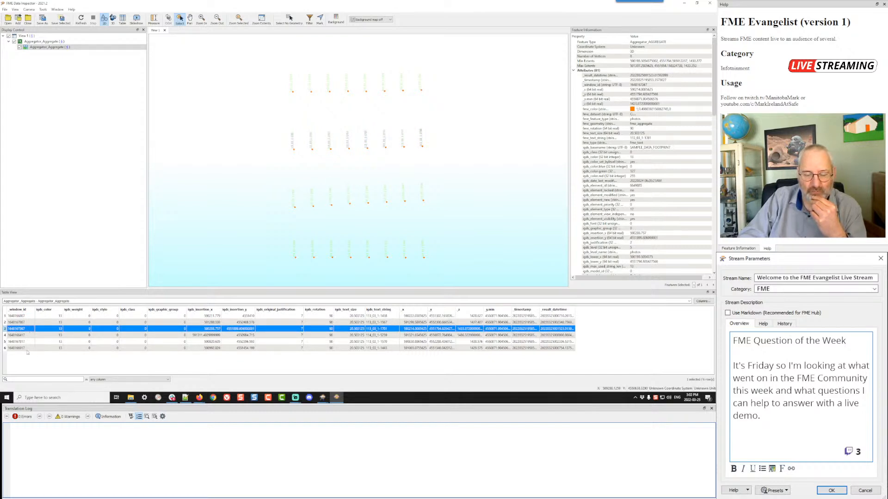
click(28, 349)
click(30, 342)
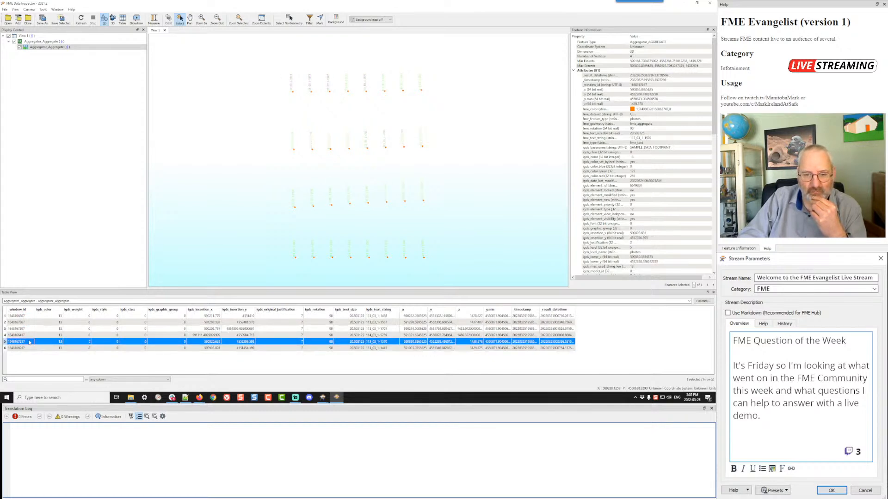
click(30, 336)
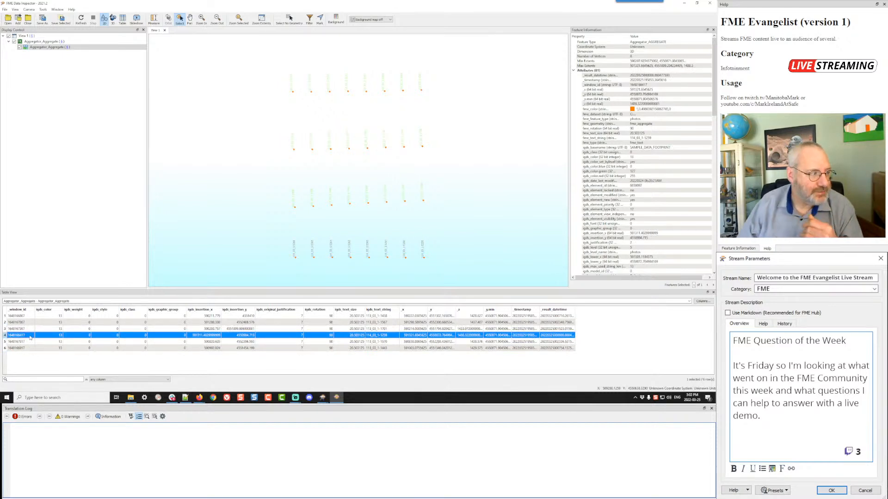
click(683, 4)
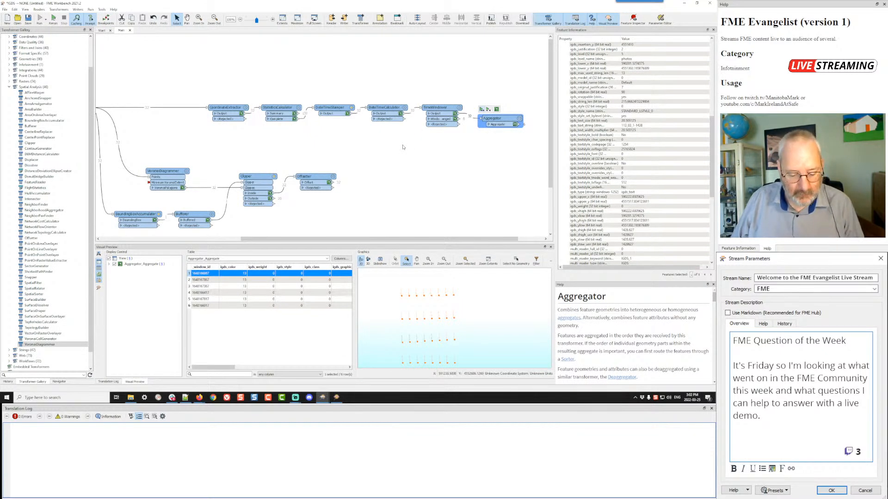
Step: Switch to the browser, close the photo layout image page and dismiss the enlarged picture on the stereo model question
key(alt+Tab)
key(alt+Tab)
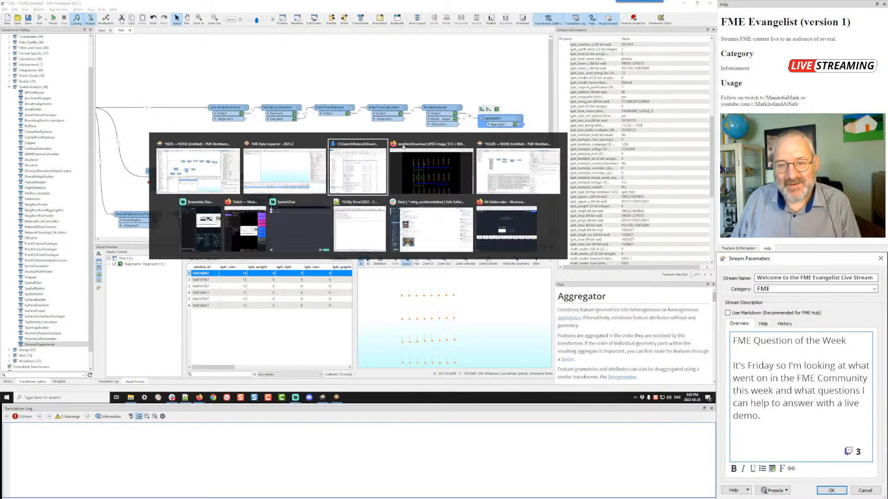
click(403, 147)
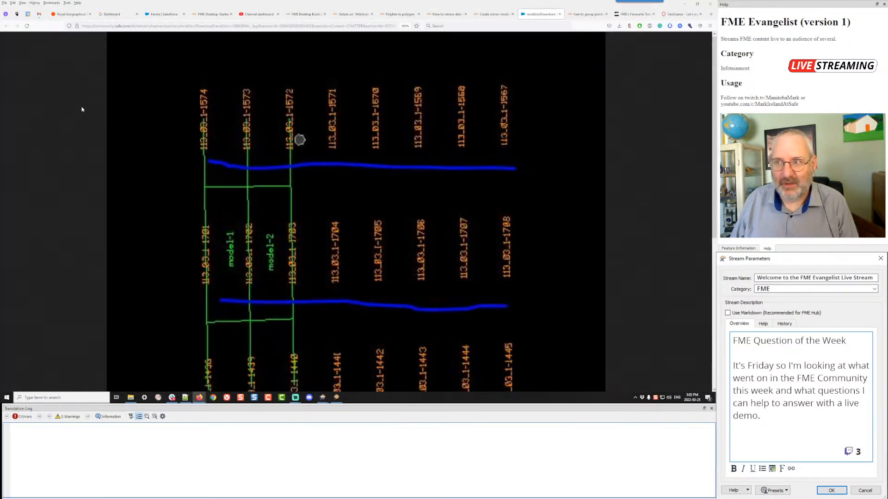
click(558, 14)
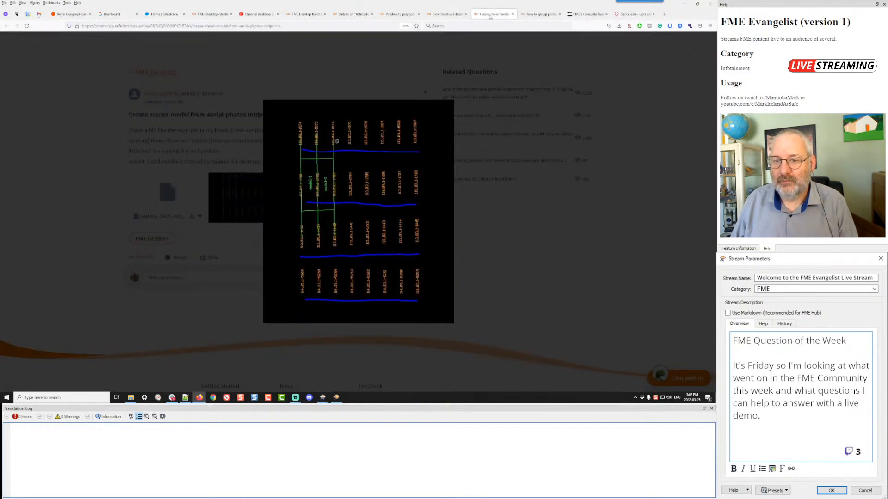
click(516, 86)
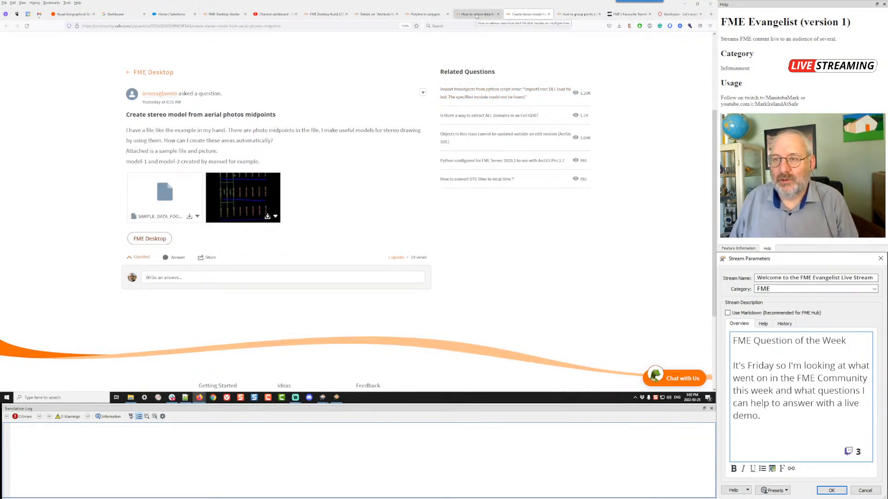
Step: Read the "Polyline to polygon" community question and its answers, including the AreaBuilder snapping and LineCloser suggestions, and return to FME Workbench
click(427, 14)
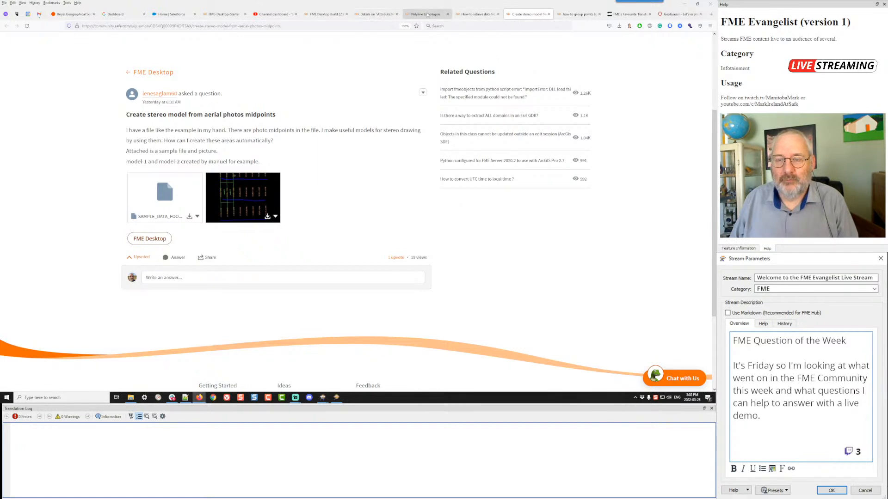
scroll(354, 238, down, 3)
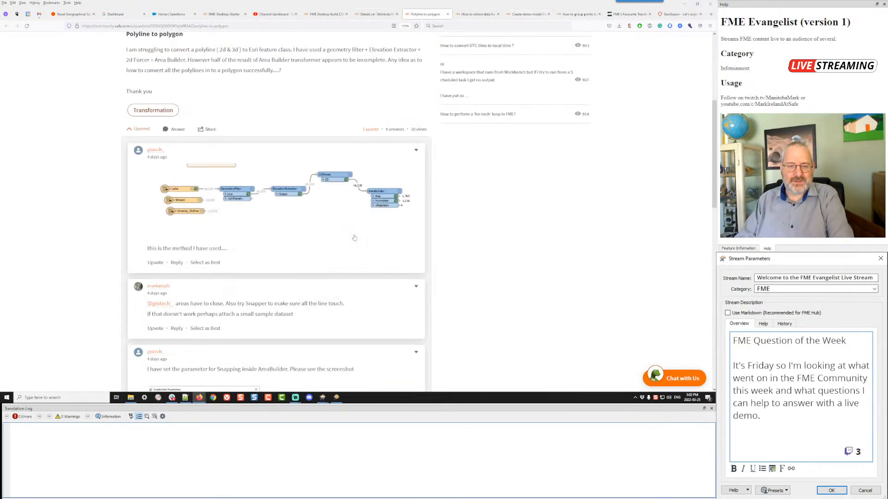
scroll(354, 237, down, 10)
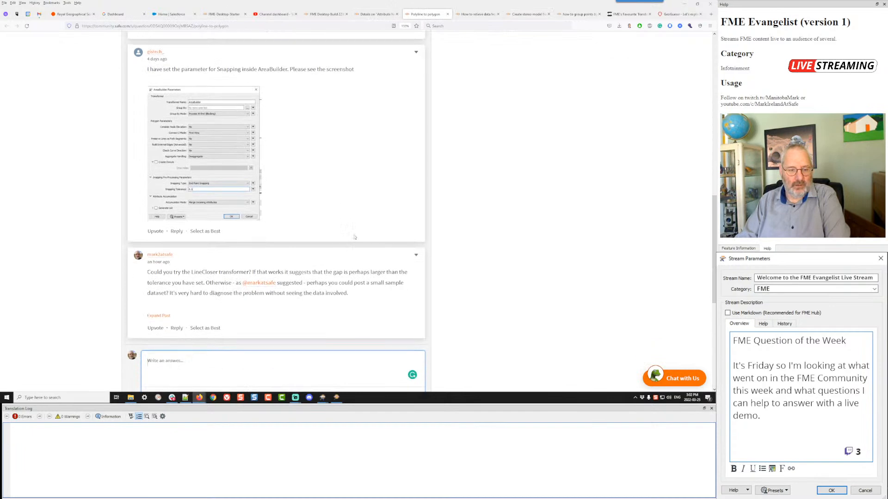
scroll(354, 237, up, 15)
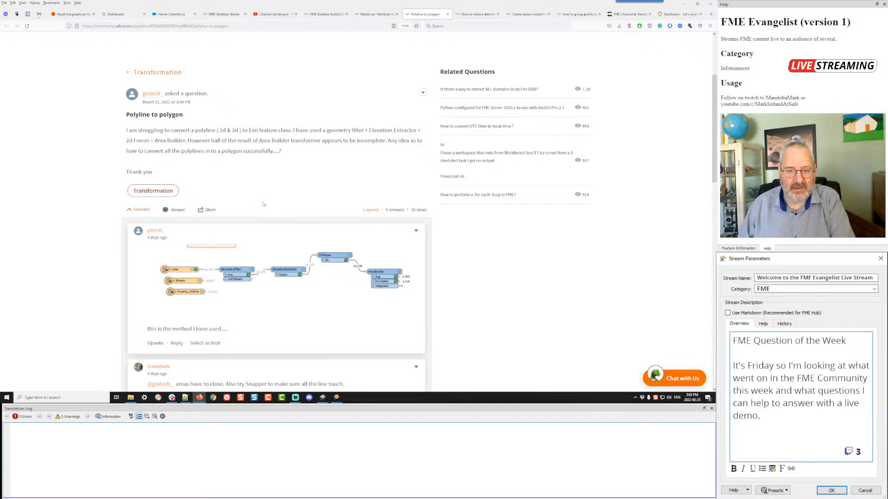
scroll(298, 183, down, 5)
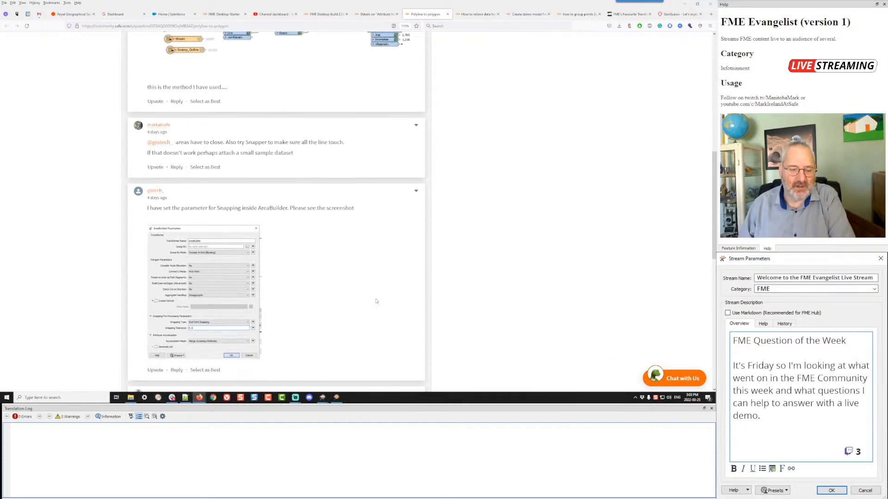
scroll(341, 281, up, 4)
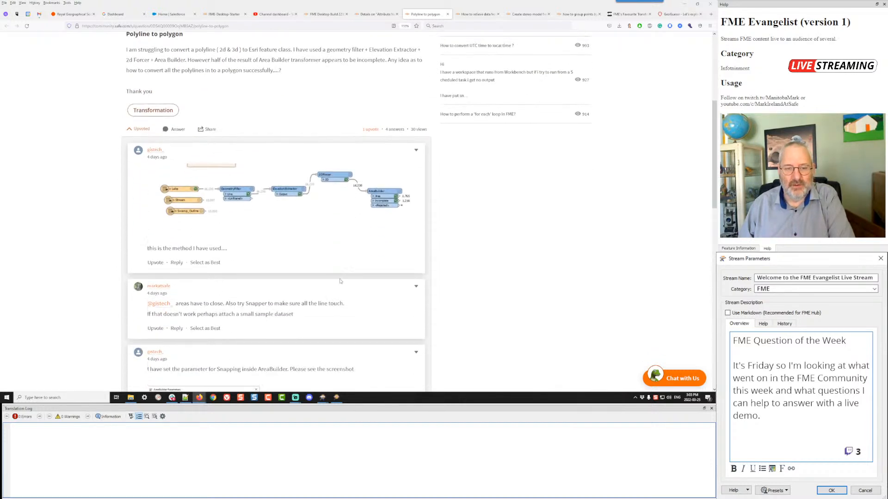
scroll(339, 281, up, 1)
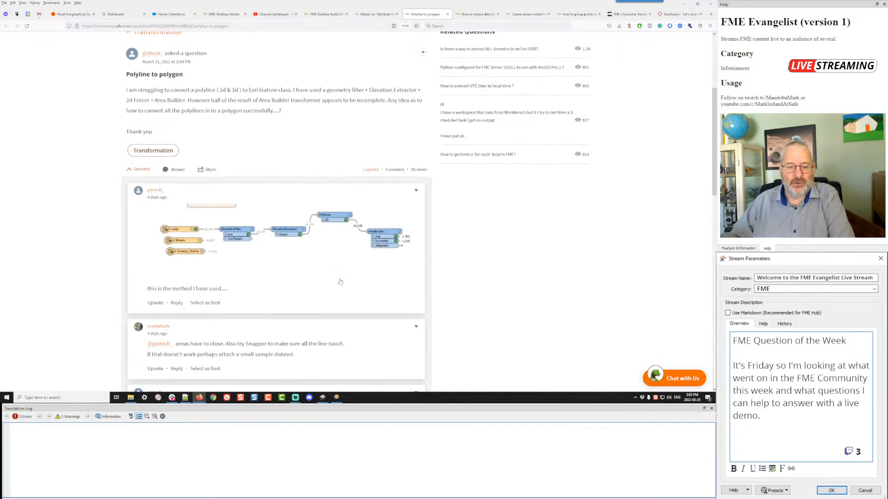
key(alt+Tab)
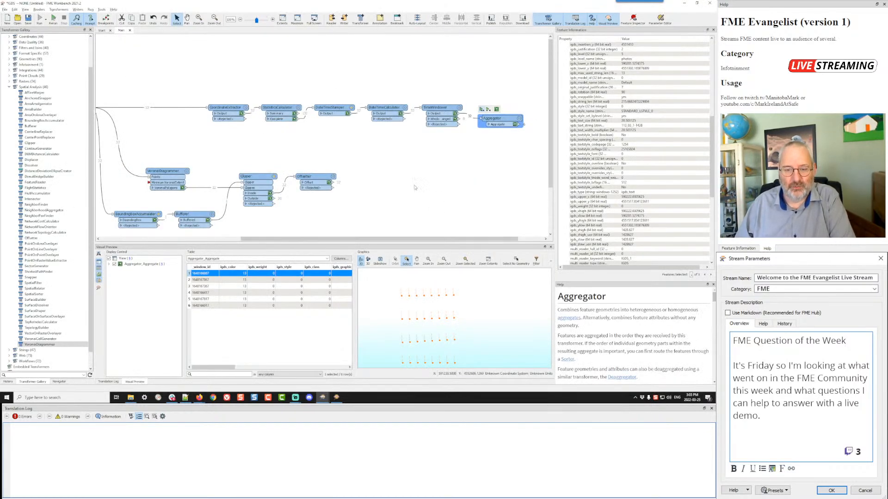
click(415, 187)
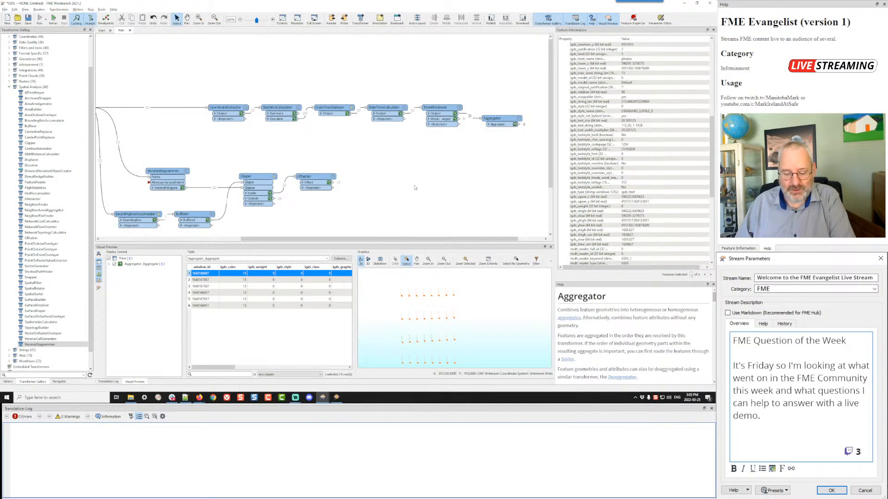
text(linm)
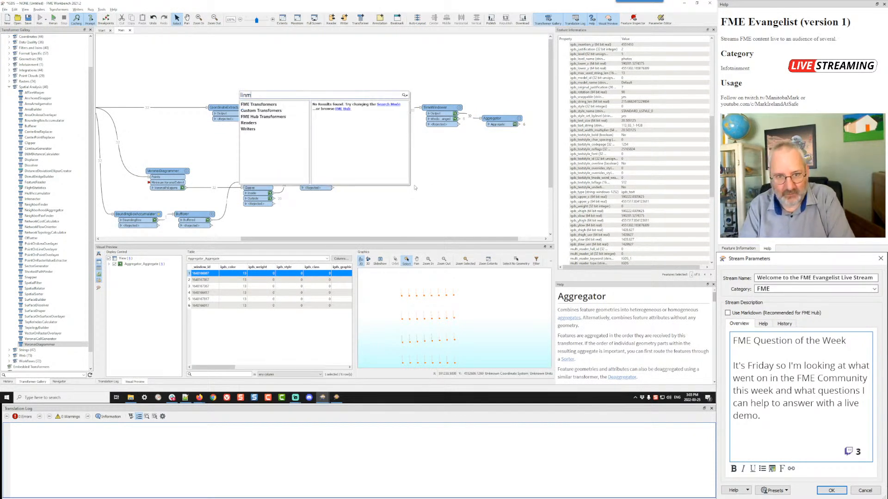
key(BackSpace)
text(ec)
key(Return)
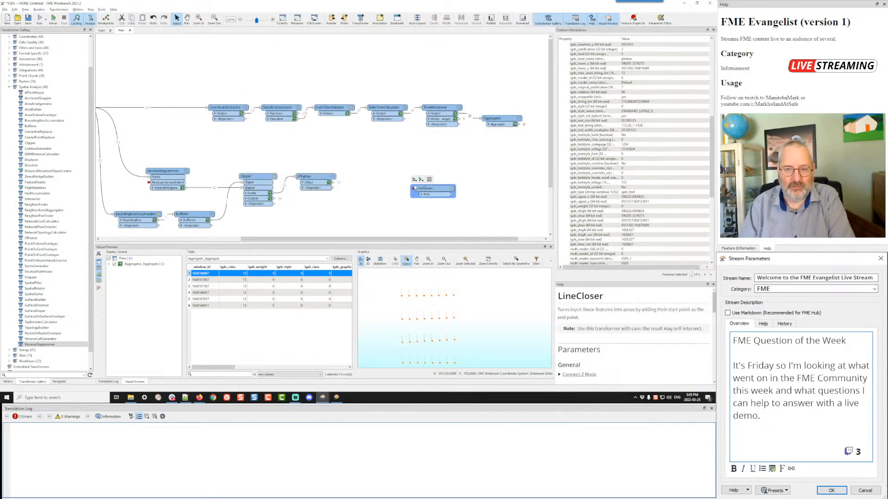
drag(434, 194, 434, 182)
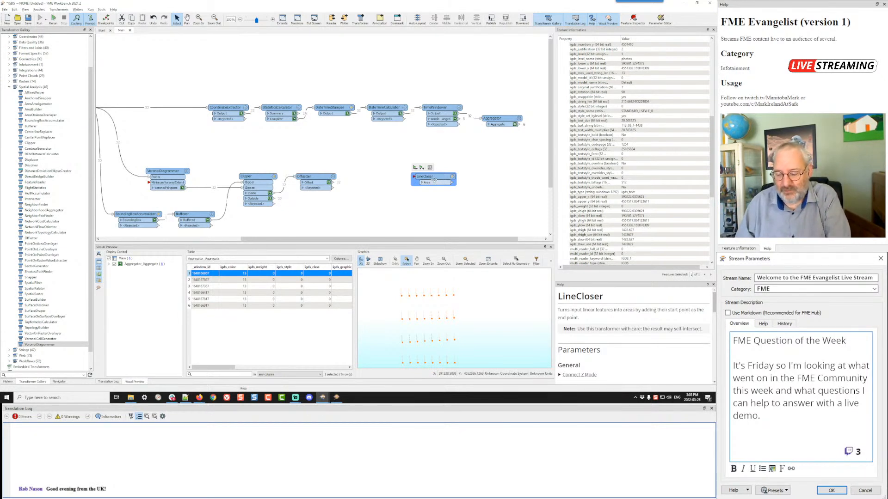
key(Delete)
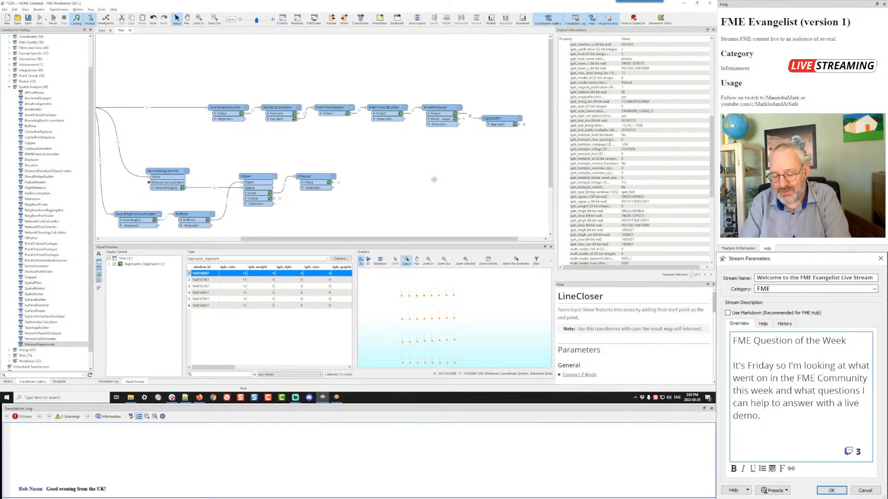
Step: Add a LineCloser transformer beside the Offsetter and enlarge the help area to read its description and example
text(linec)
key(Return)
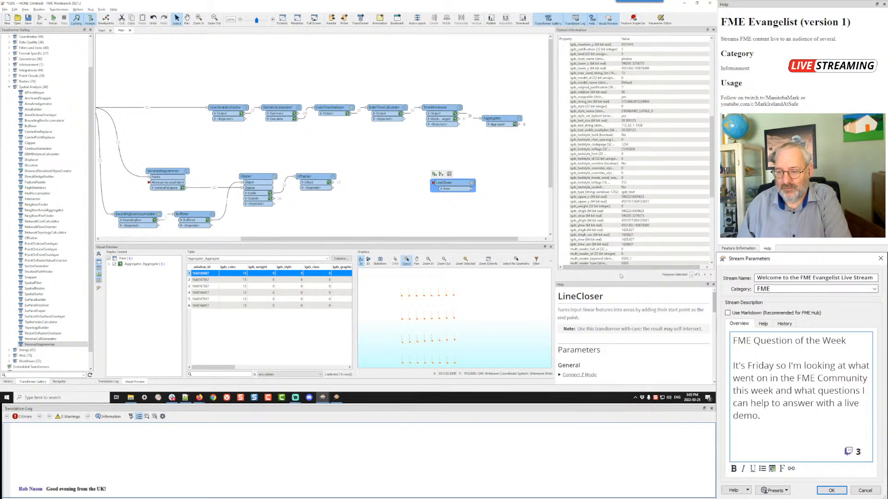
drag(620, 279, 611, 85)
drag(457, 183, 438, 180)
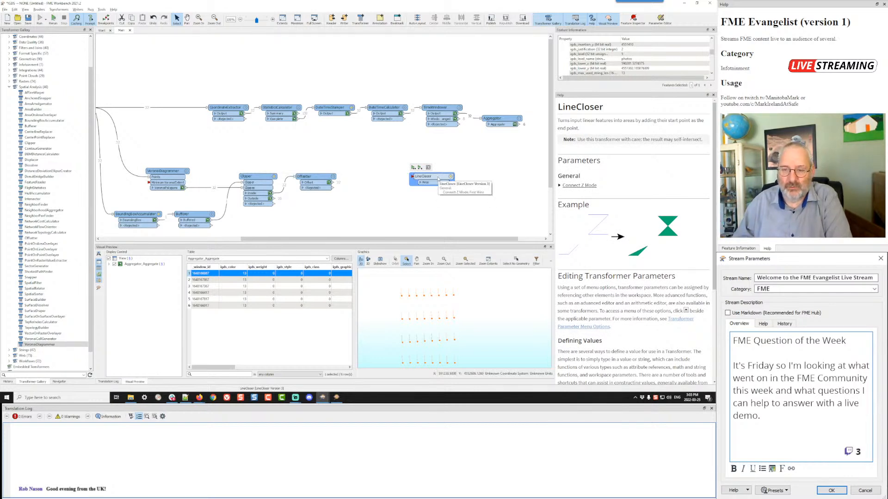
drag(438, 179, 430, 179)
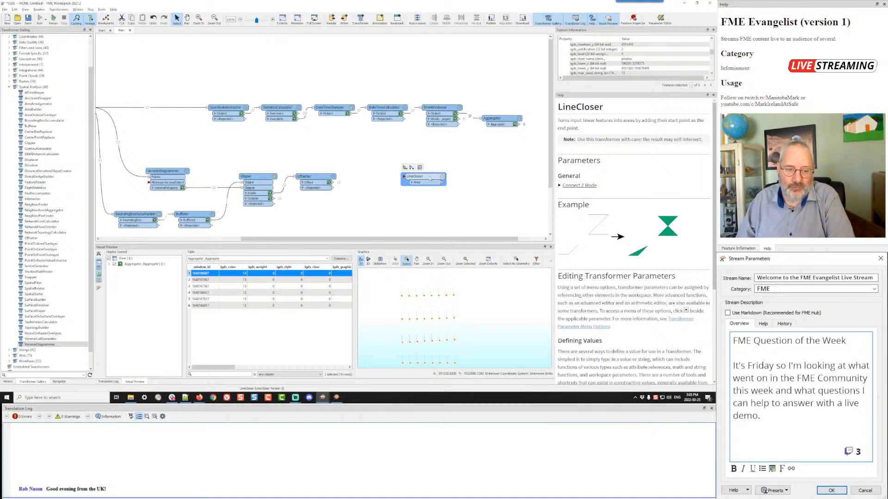
drag(427, 179, 425, 179)
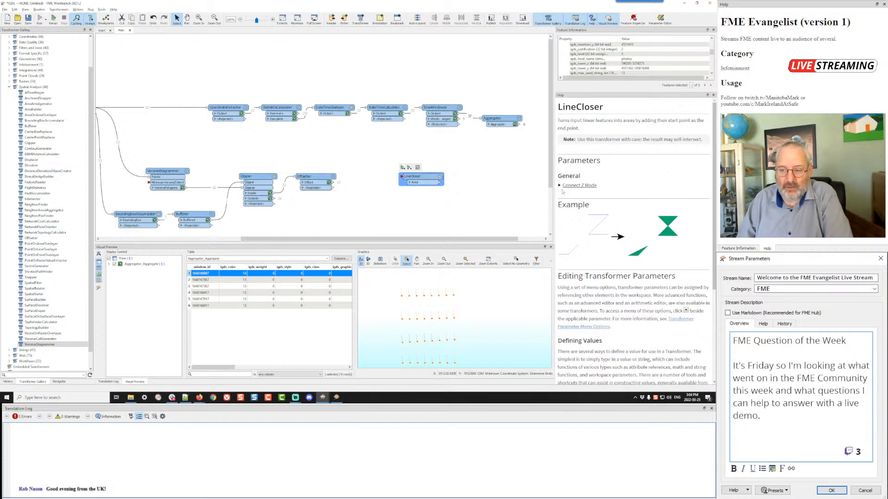
scroll(617, 210, down, 2)
scroll(617, 210, up, 2)
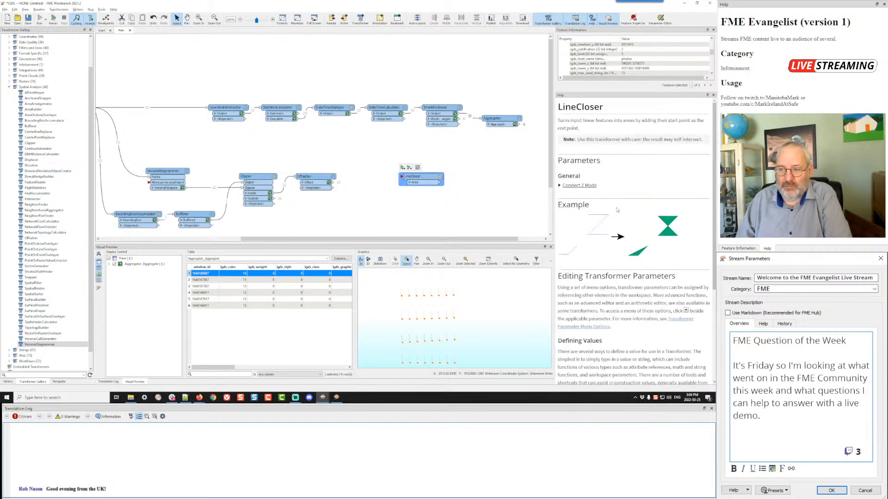
Step: Switch to the browser, open the FME Desktop Build 22304 "parsing error" question and examine its error screenshot enlarged
key(alt+Tab)
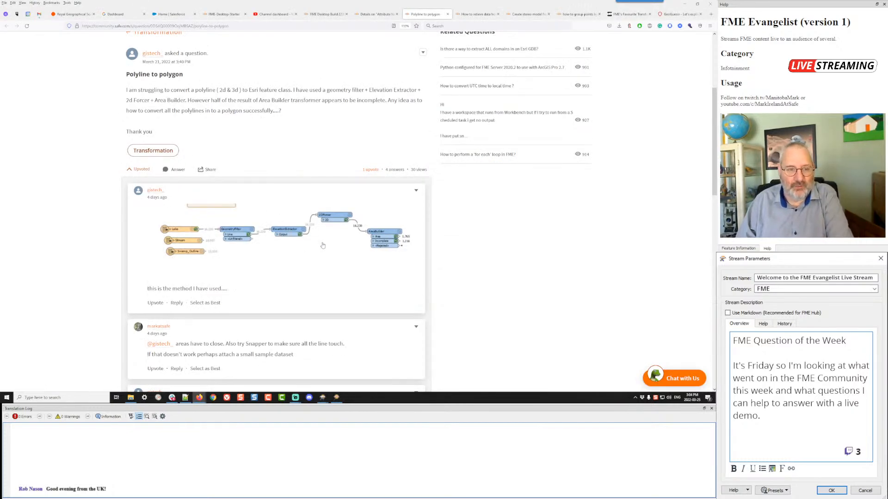
scroll(323, 245, up, 2)
scroll(323, 246, down, 2)
scroll(323, 245, up, 2)
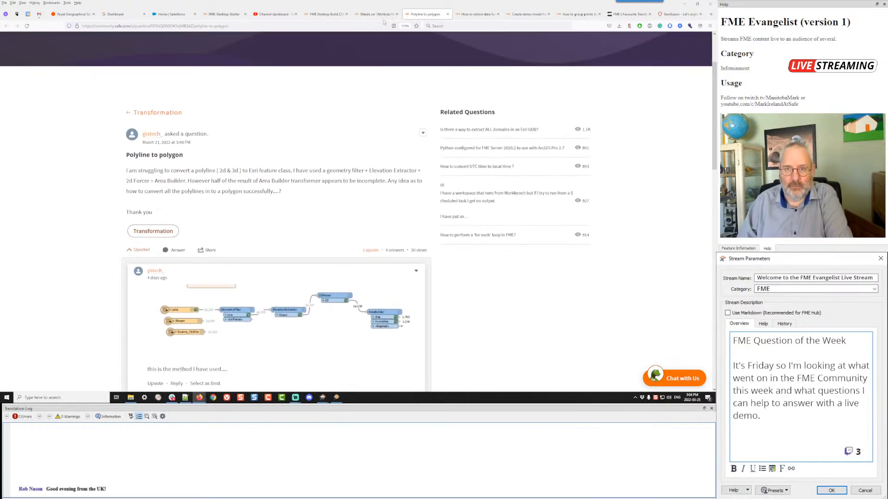
click(331, 15)
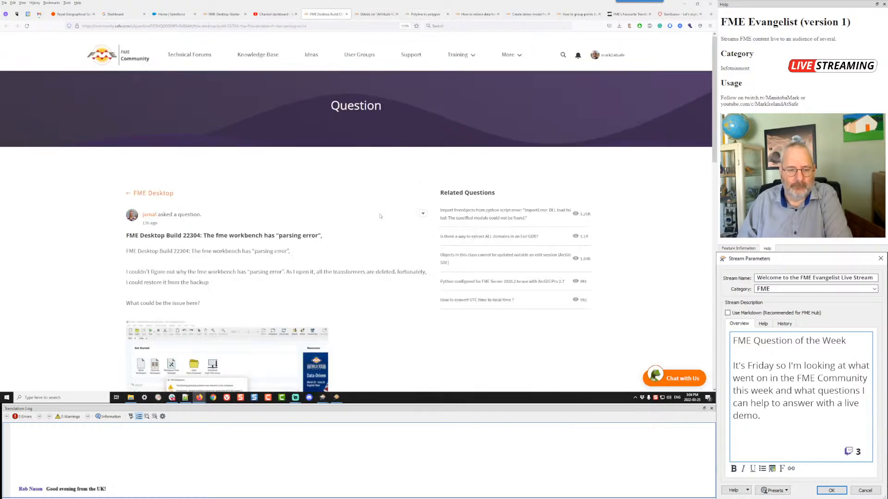
scroll(380, 216, down, 5)
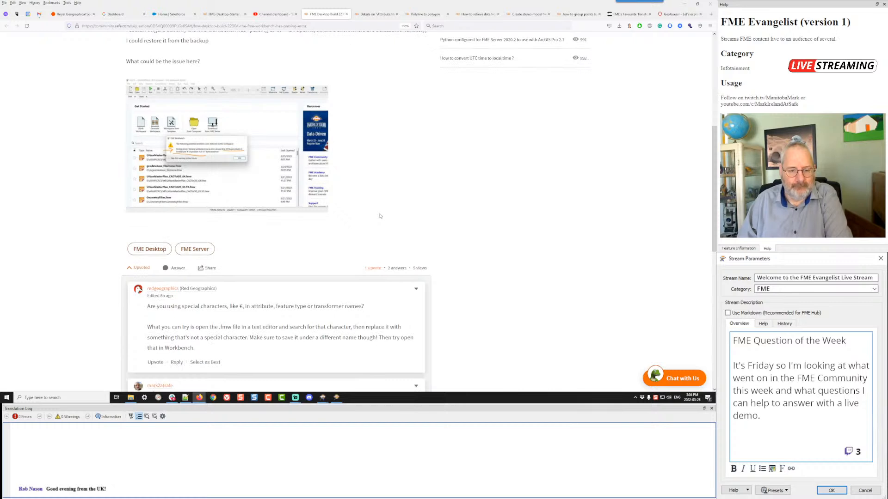
click(193, 148)
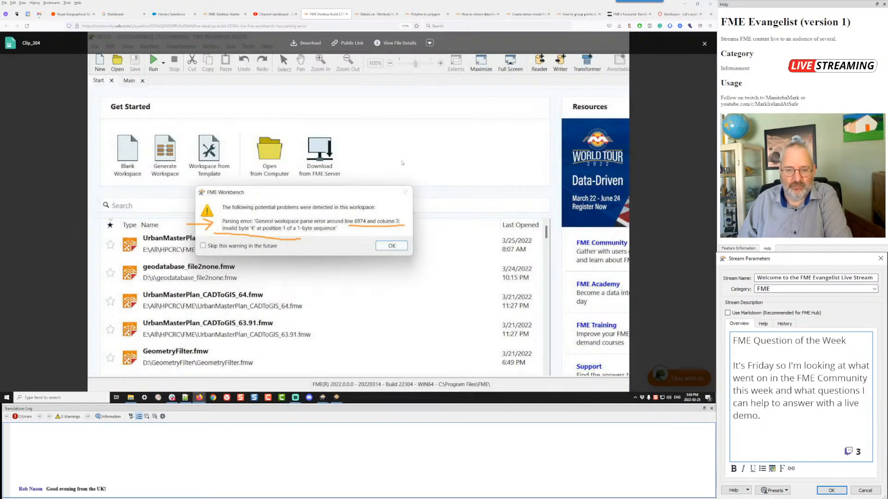
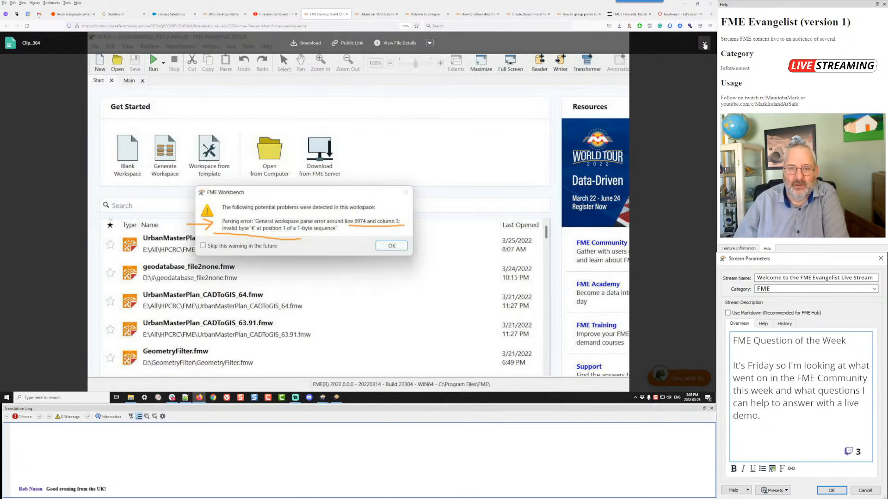
click(704, 45)
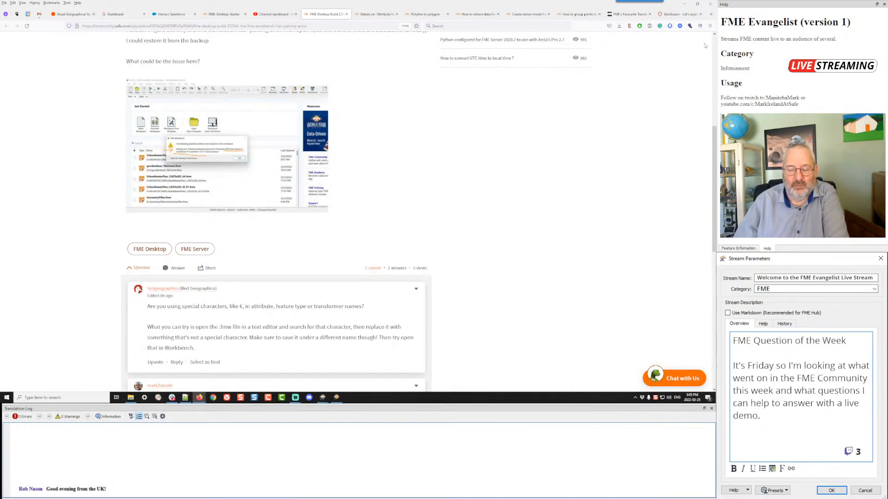
Step: Close the parsing error question and read the question about the "Attribute Name" parameter type configuration
click(346, 14)
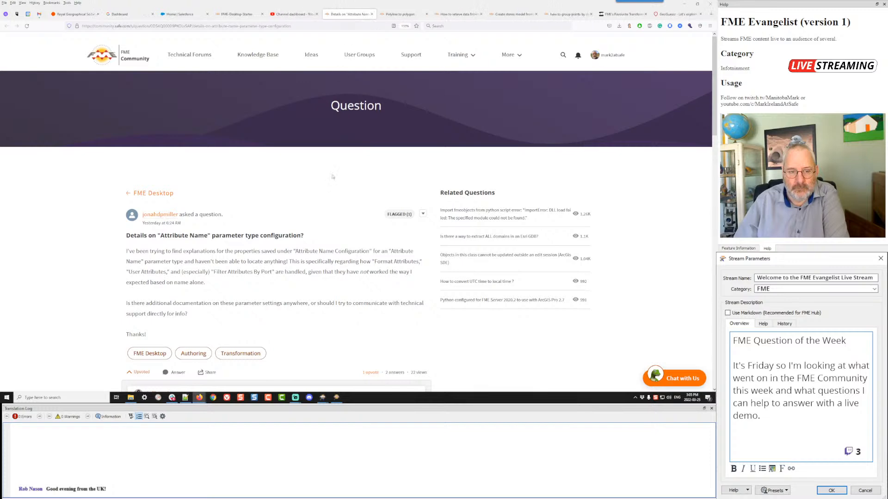
scroll(332, 176, down, 5)
scroll(376, 168, up, 3)
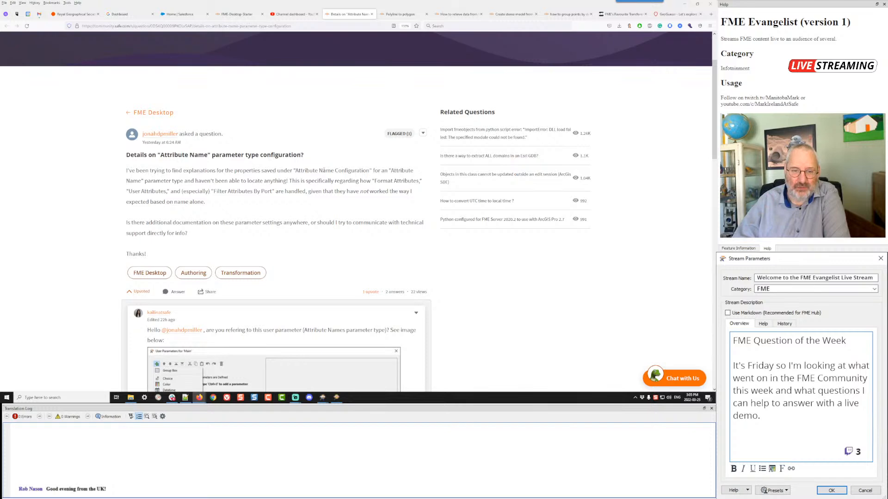
Step: Read the answer on the Attribute Name configuration, highlighting its "Full and None" list support explanation, and return to the question
scroll(340, 197, down, 6)
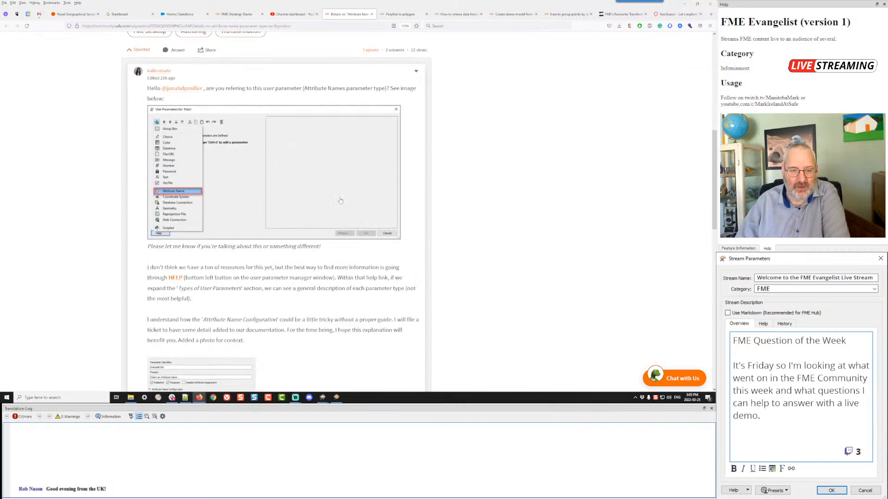
scroll(339, 198, down, 4)
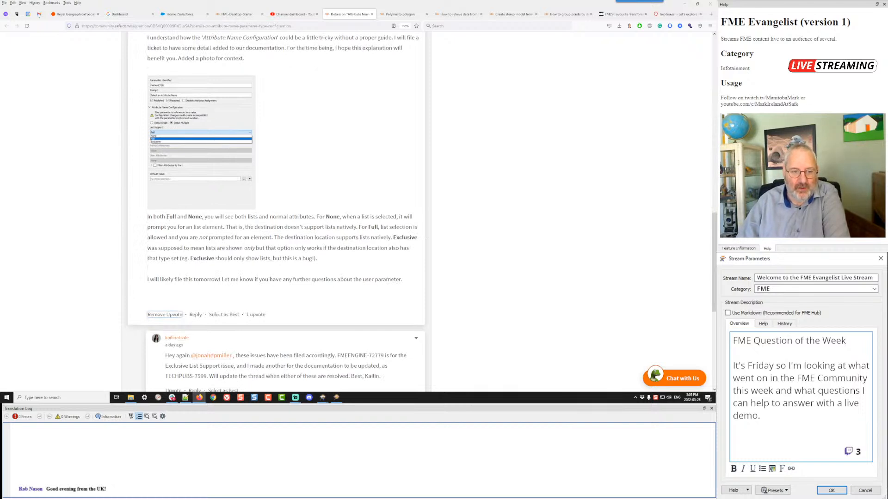
drag(167, 216, 204, 216)
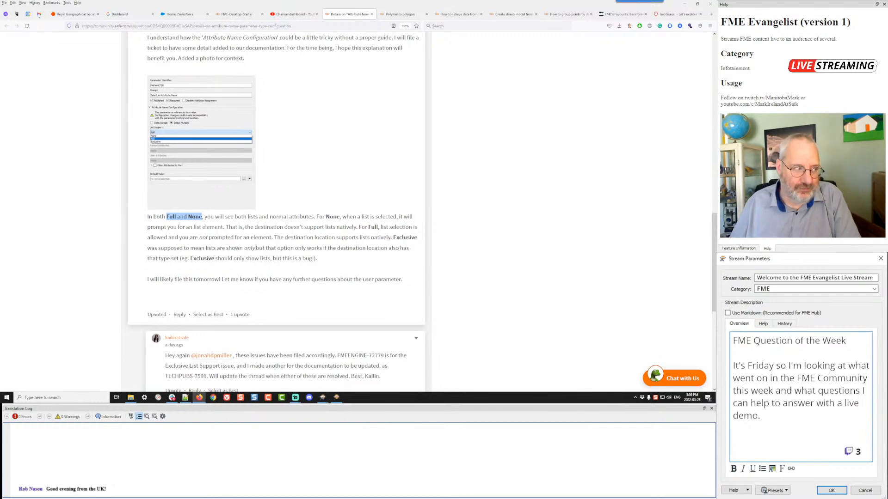
scroll(380, 199, down, 10)
scroll(380, 199, up, 20)
scroll(380, 199, up, 3)
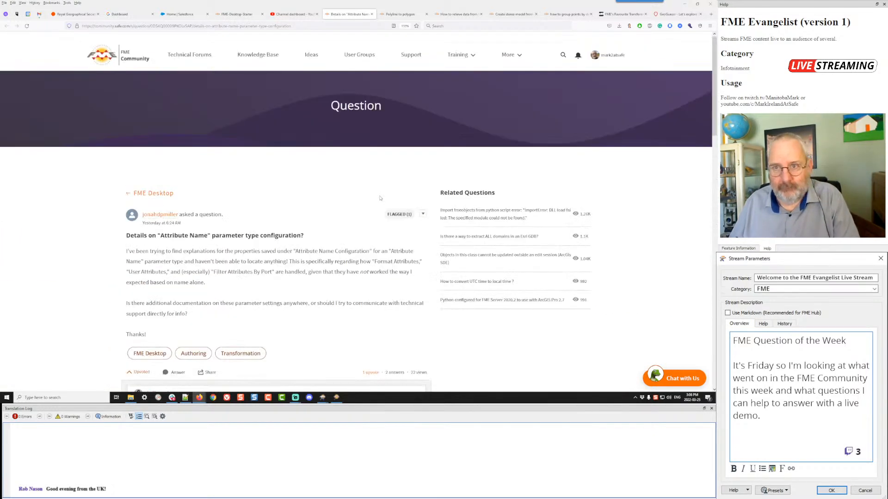
Step: Open the question about grouping points by datetime or group id and read it with its answer, highlighting "for each day"
click(569, 16)
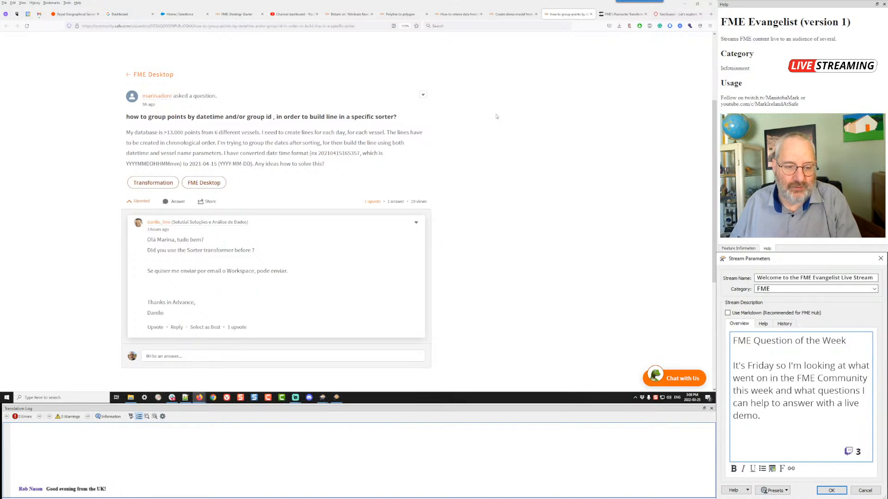
scroll(497, 117, down, 2)
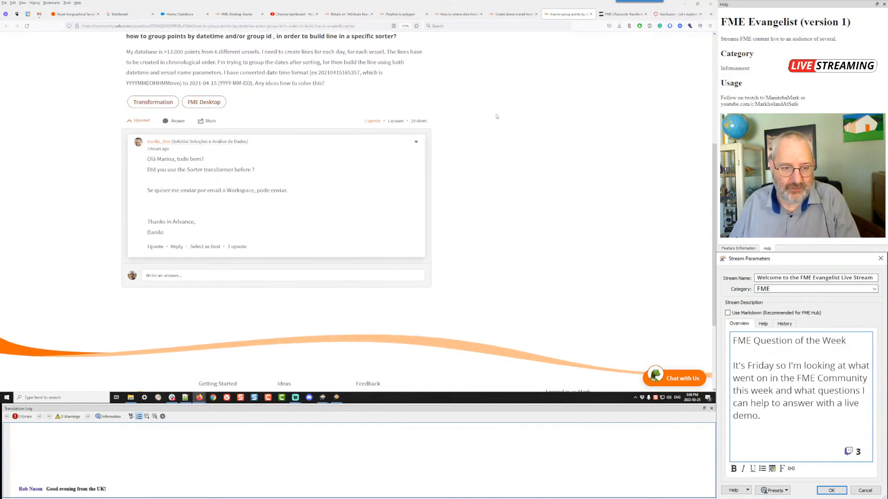
scroll(497, 117, up, 1)
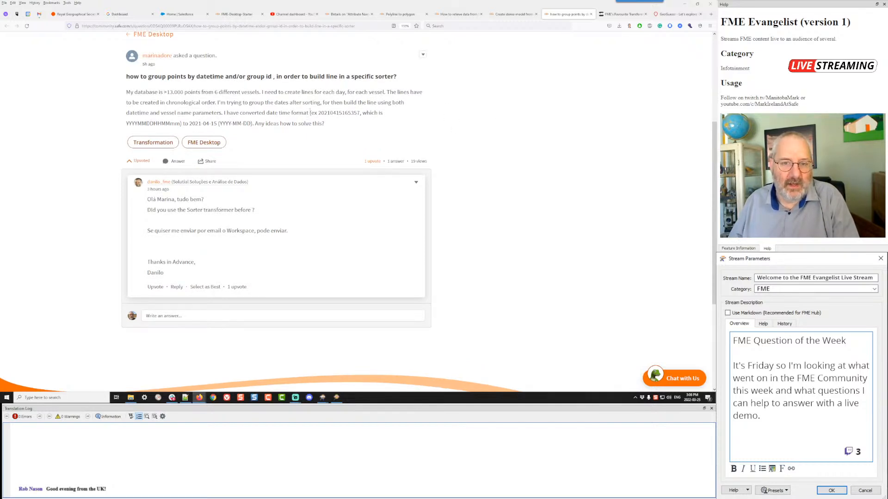
drag(314, 92, 346, 92)
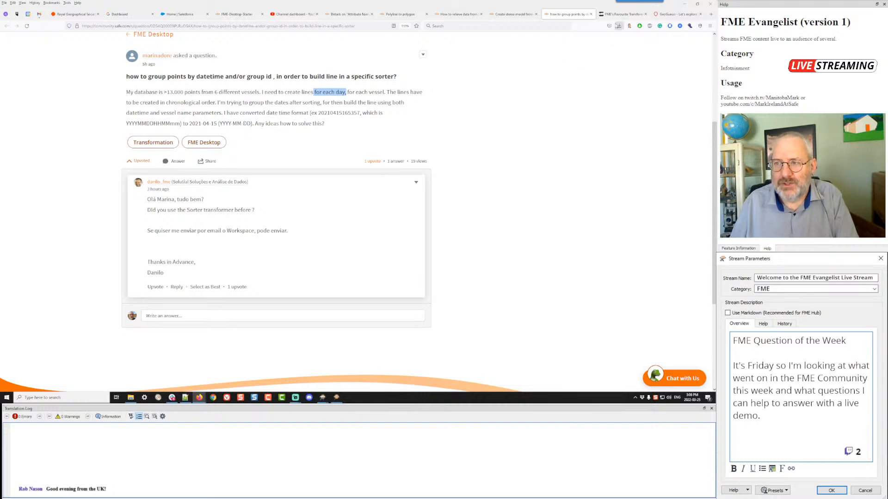
Step: Open the FME's Favourite Transformer voting page and review the bracket's quarterfinal results in both halves
click(622, 14)
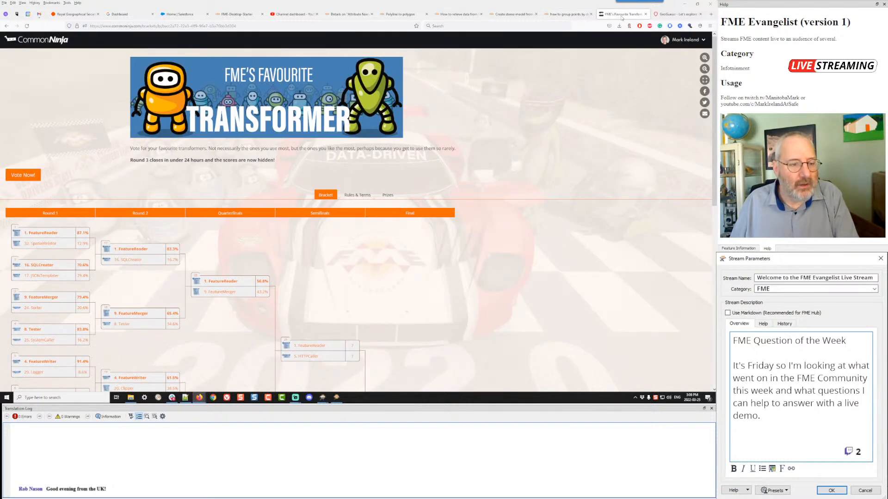
scroll(363, 242, down, 5)
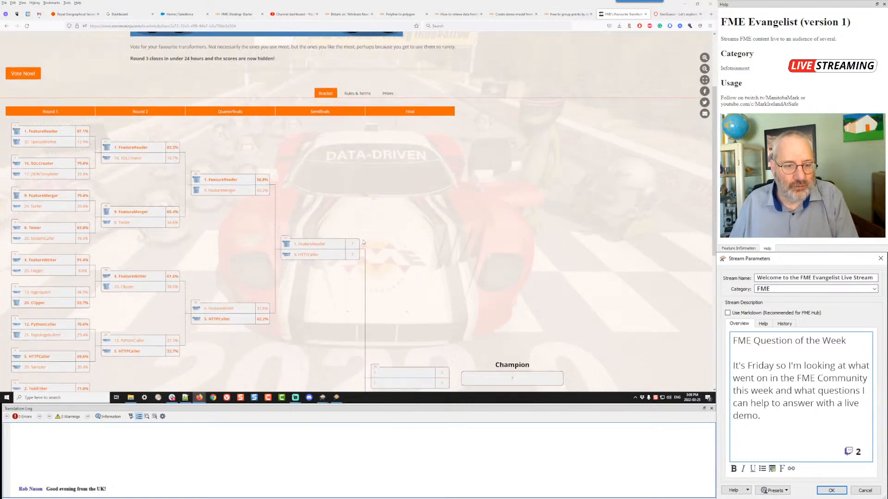
scroll(362, 242, down, 3)
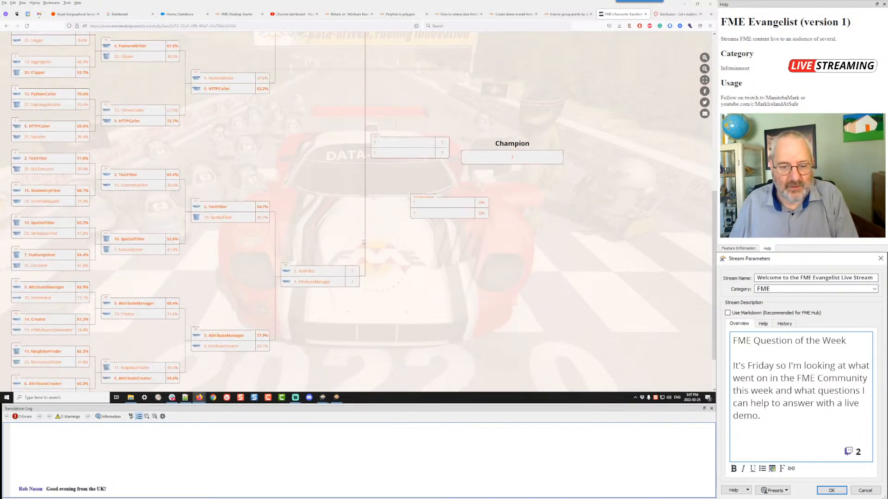
scroll(363, 242, up, 3)
scroll(363, 242, up, 2)
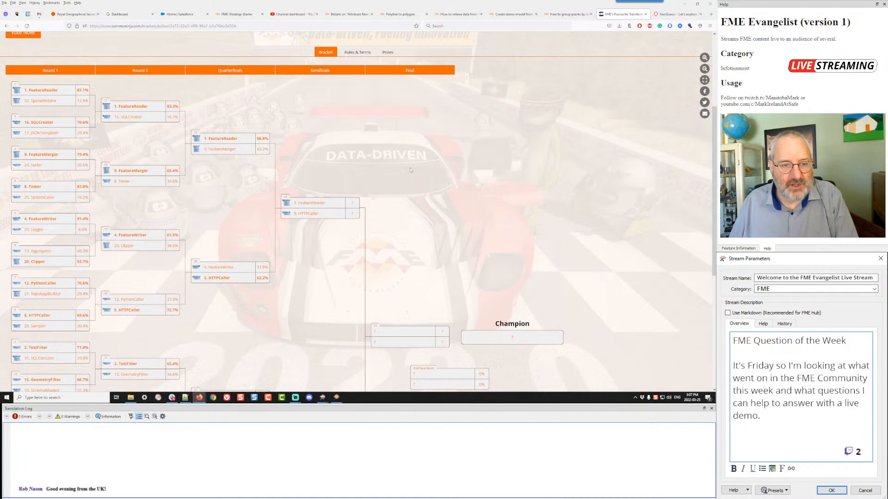
scroll(351, 165, down, 1)
scroll(410, 170, down, 2)
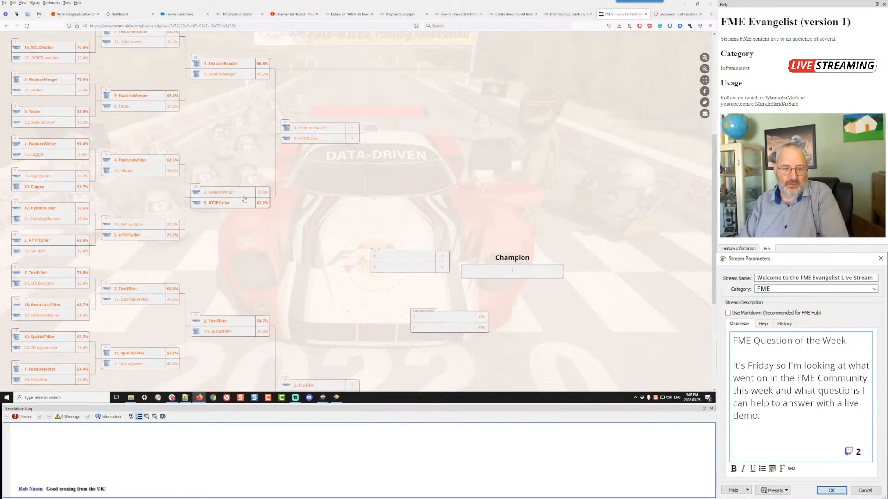
scroll(326, 195, down, 3)
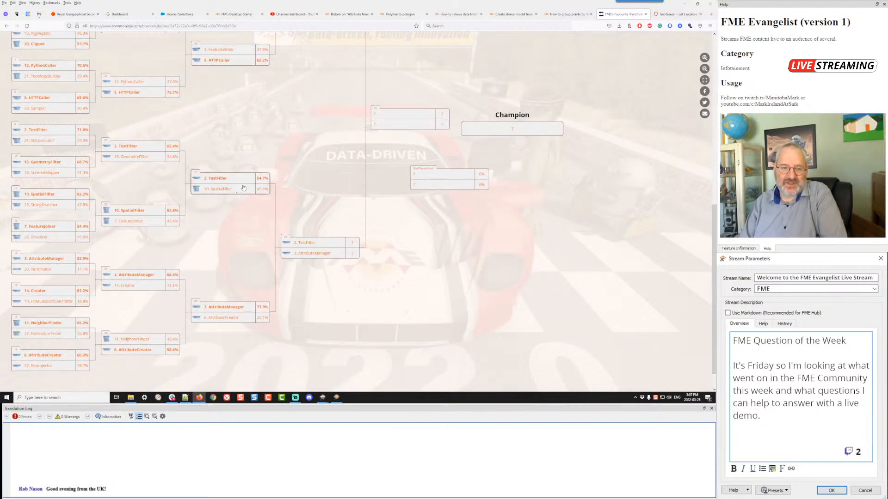
scroll(242, 237, down, 2)
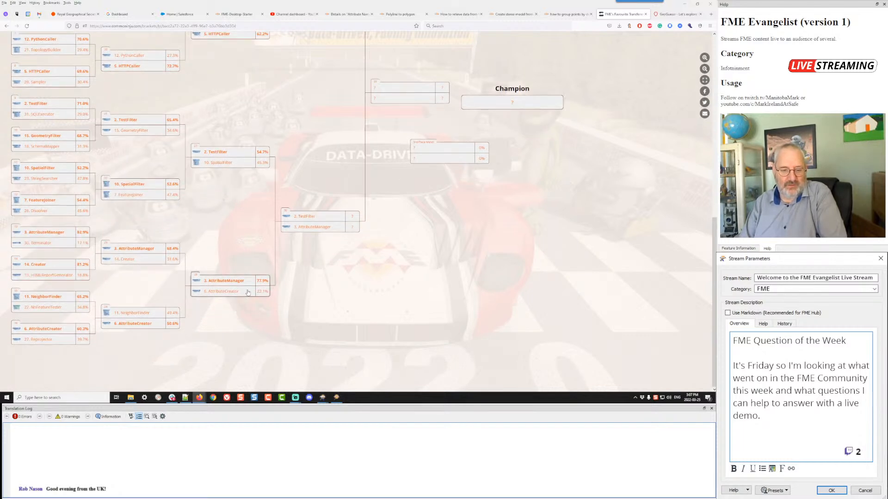
scroll(330, 282, up, 5)
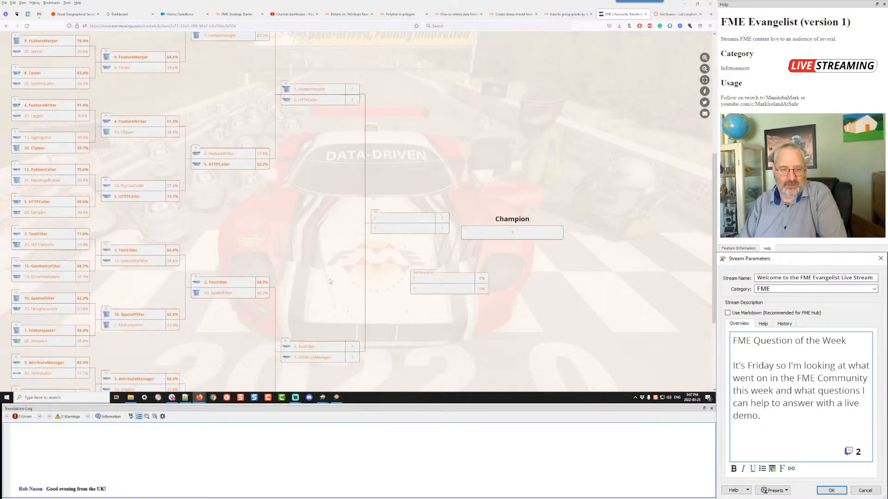
Step: Examine the bracket's two semifinal pairings, the final and Champion slots, and the Round 3 voting notice
scroll(331, 282, down, 2)
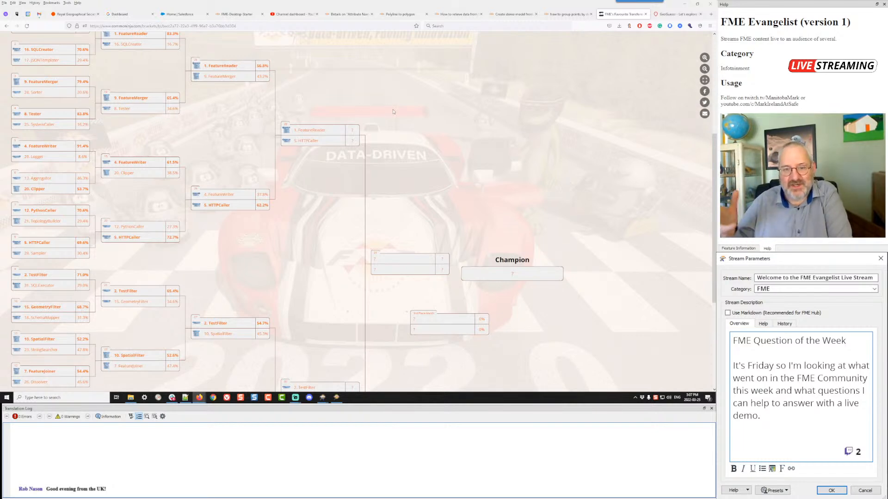
scroll(393, 111, down, 3)
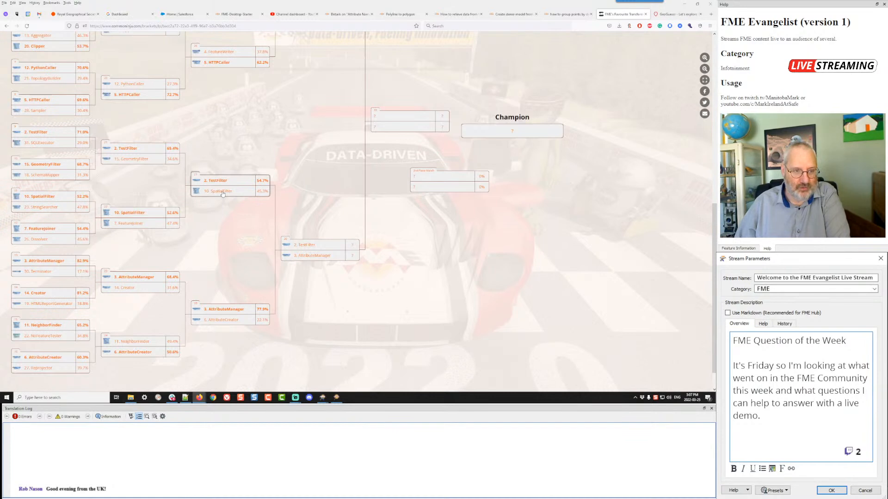
scroll(222, 194, up, 5)
scroll(223, 193, down, 3)
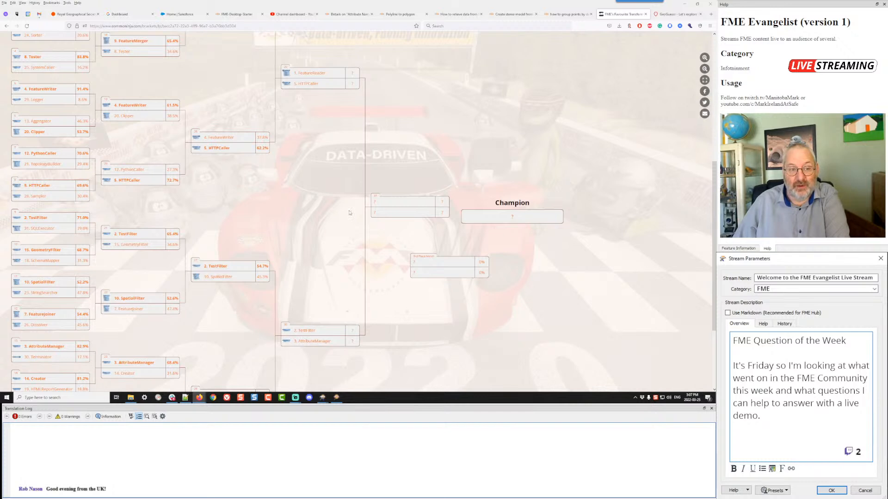
scroll(349, 213, up, 3)
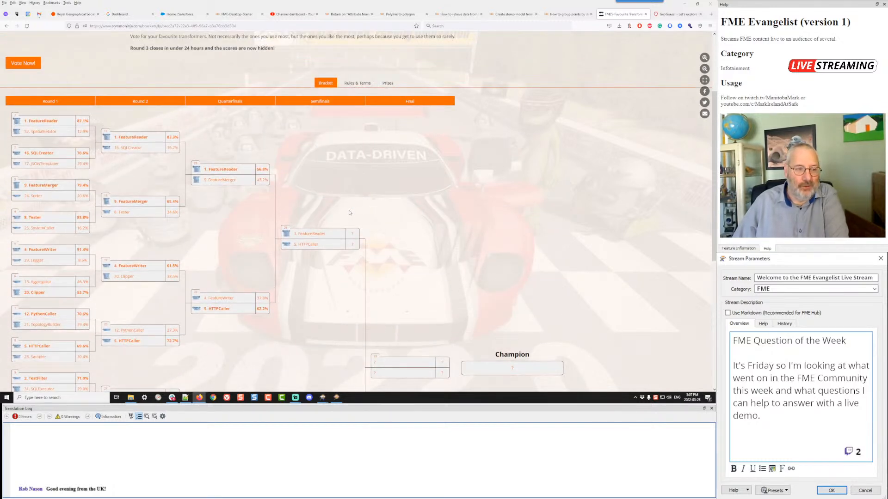
scroll(349, 213, down, 2)
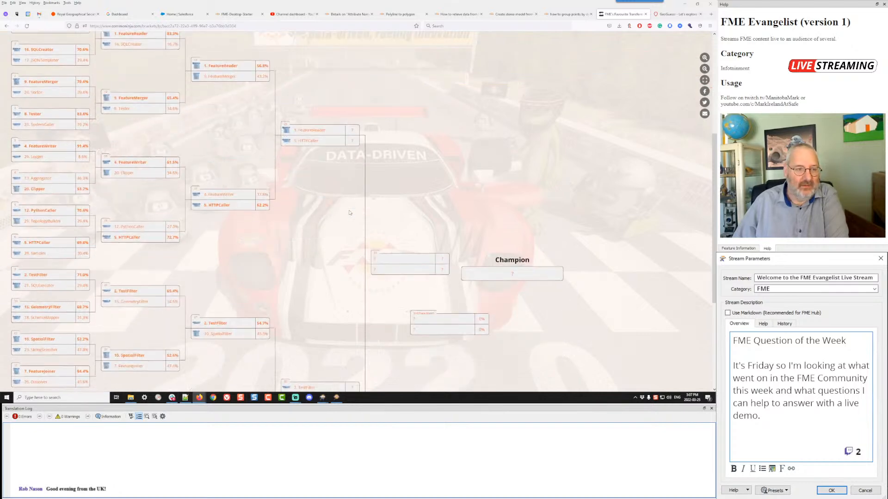
scroll(349, 213, up, 1)
scroll(349, 213, down, 2)
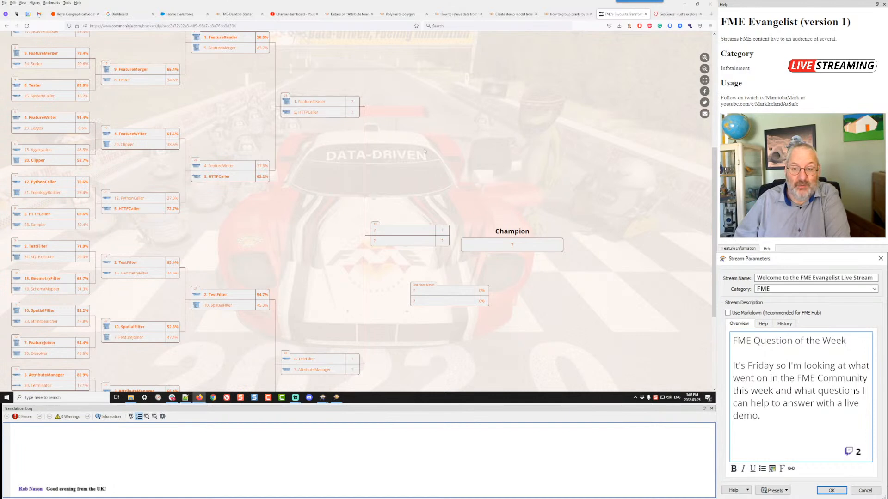
scroll(447, 162, down, 3)
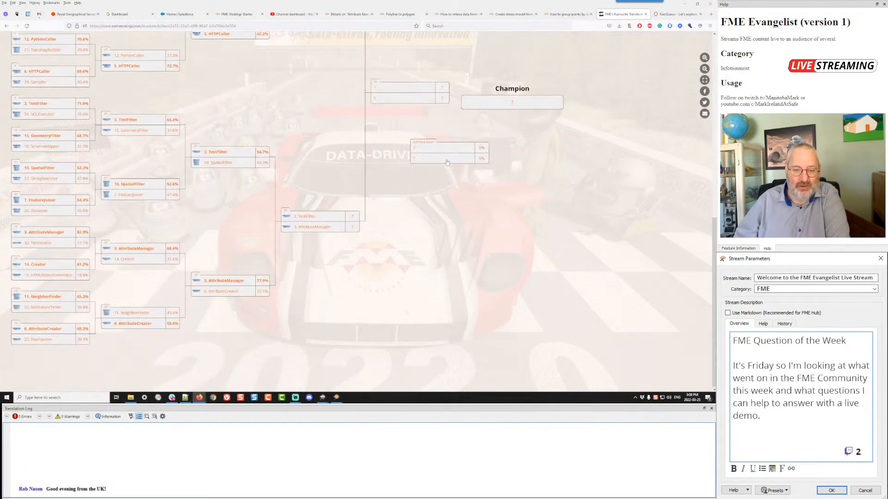
scroll(447, 162, up, 4)
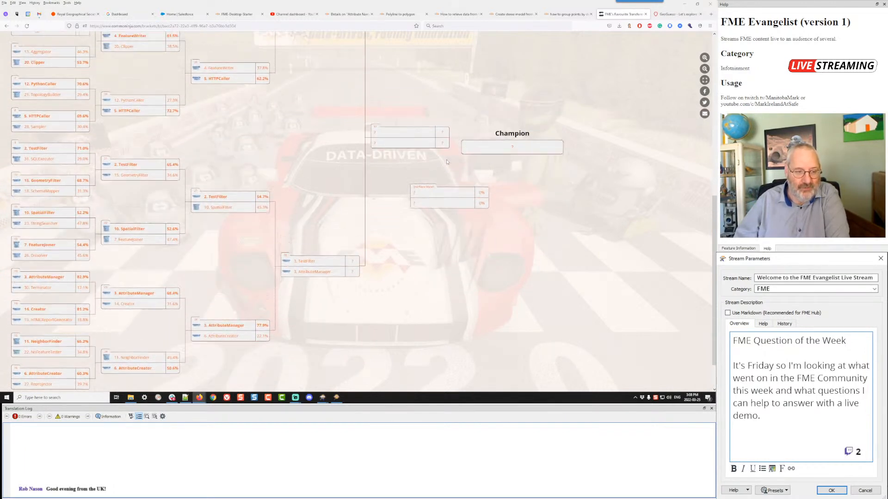
scroll(447, 162, up, 3)
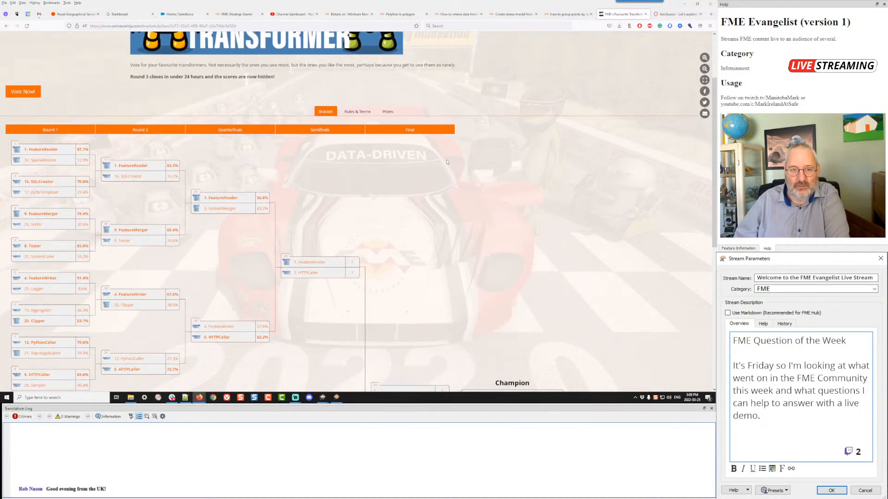
scroll(447, 162, down, 5)
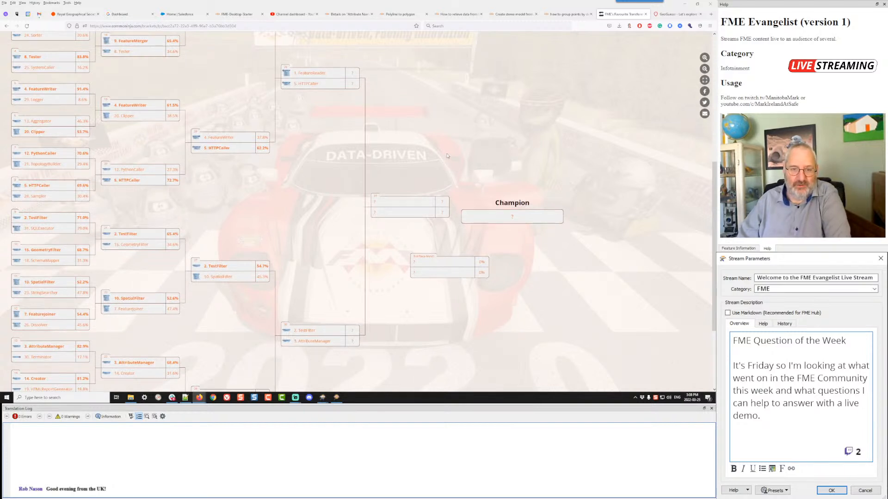
scroll(410, 135, up, 5)
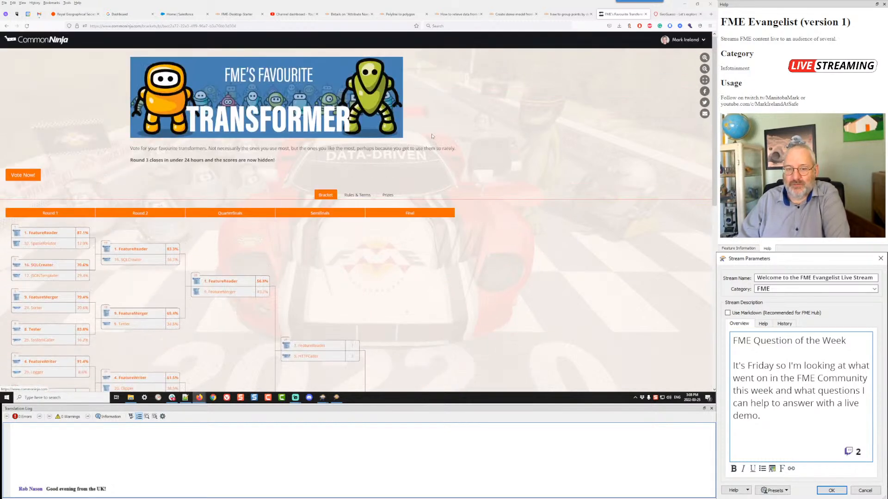
scroll(431, 135, down, 5)
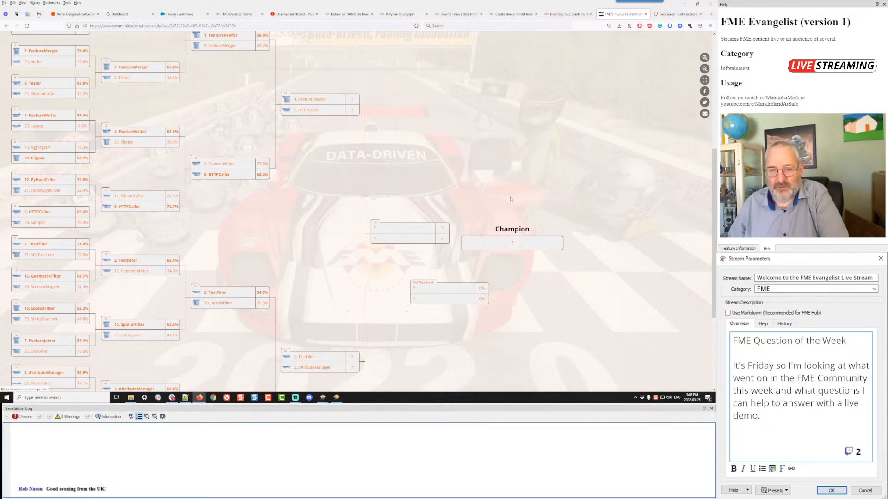
scroll(511, 199, down, 1)
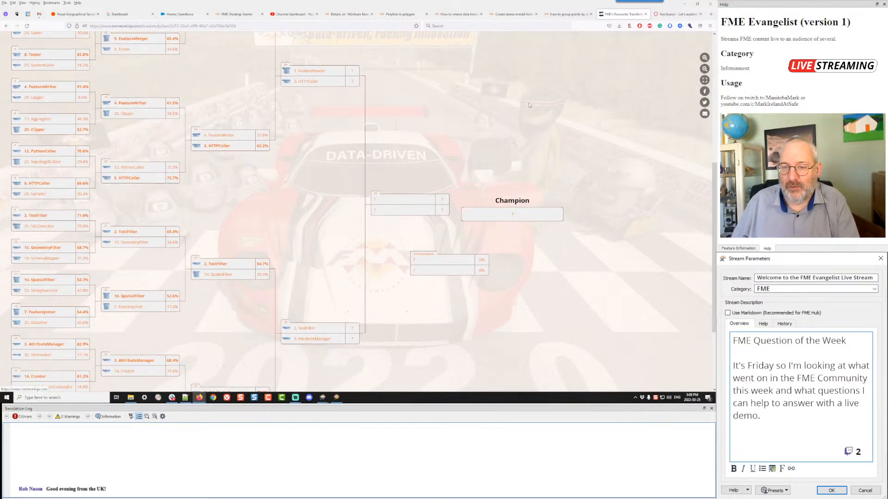